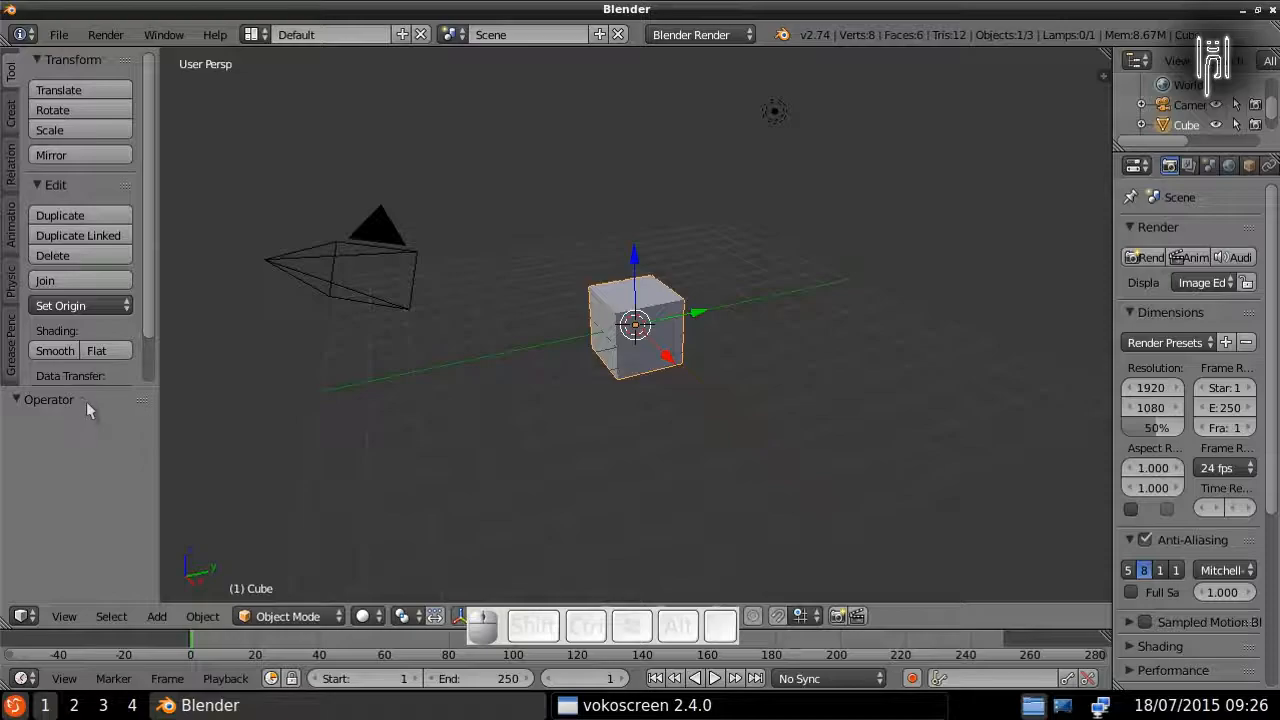
Step: Hide the tool shelf and split the 3D view into a two-by-two grid of viewports
key(t)
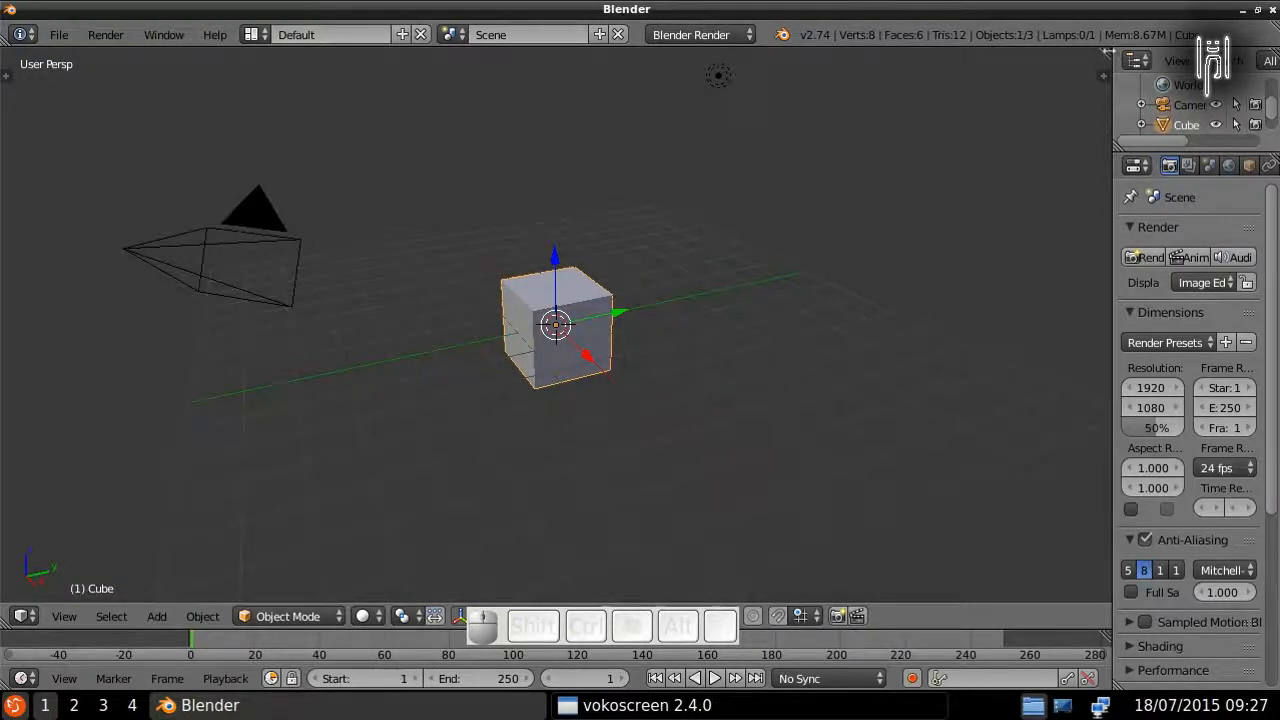
drag(1108, 52, 551, 109)
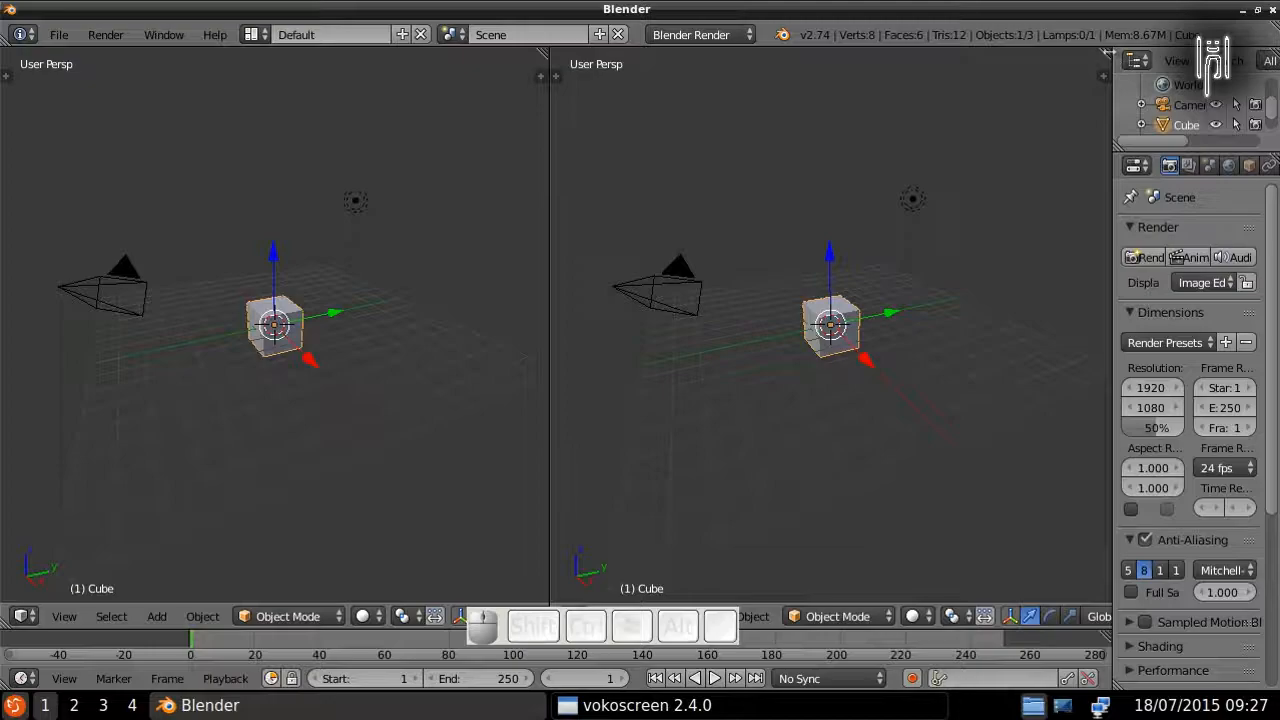
drag(1108, 52, 980, 345)
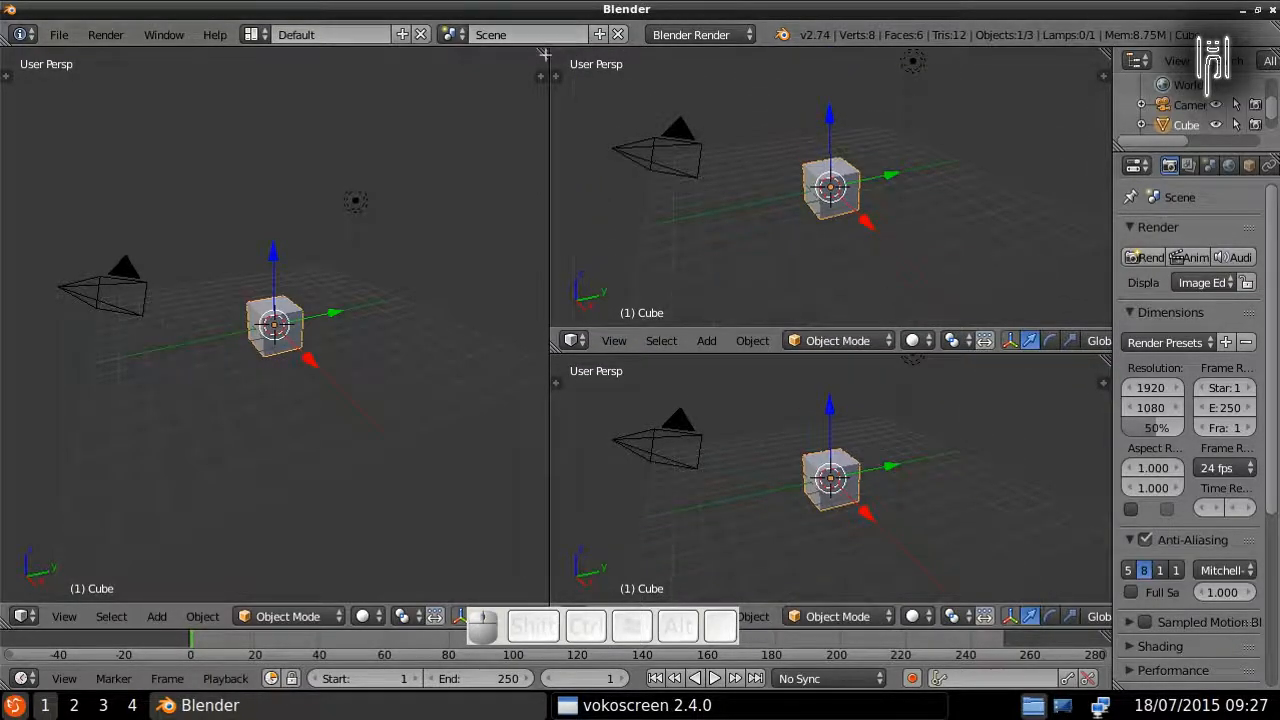
drag(546, 56, 460, 356)
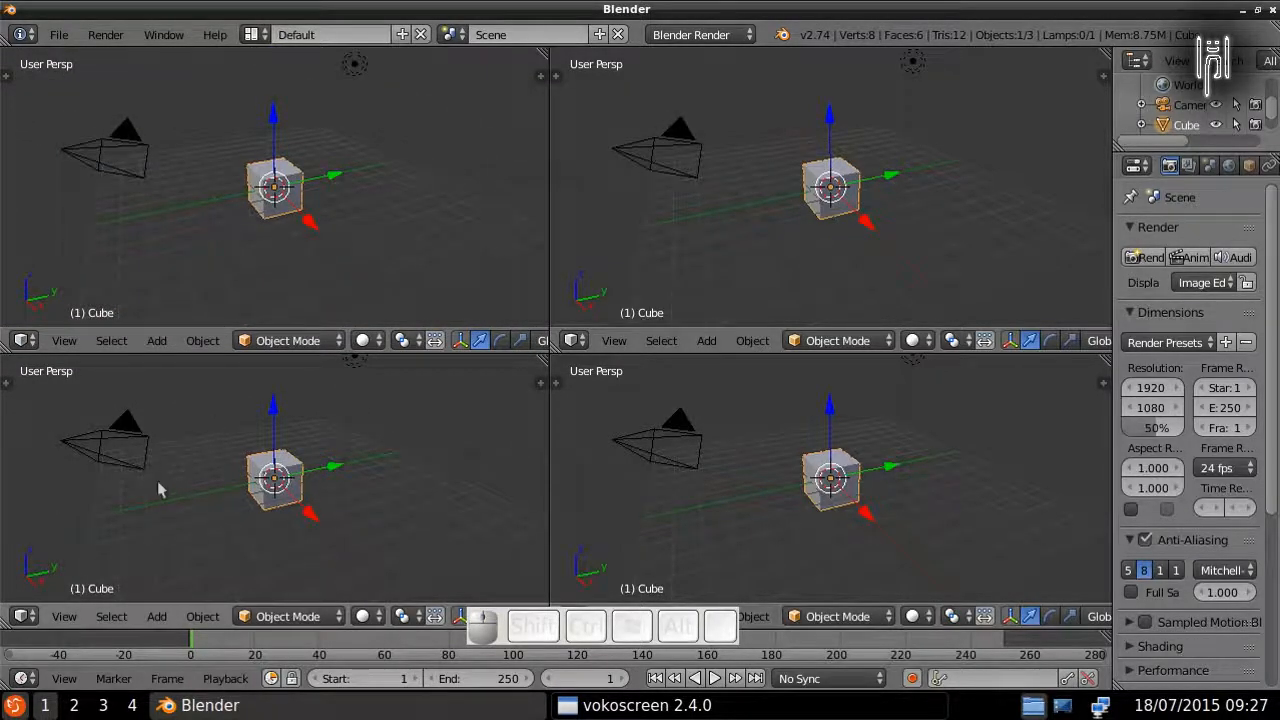
Step: Set the four viewports to orthographic front, top and right views and the camera view
key(KP_1)
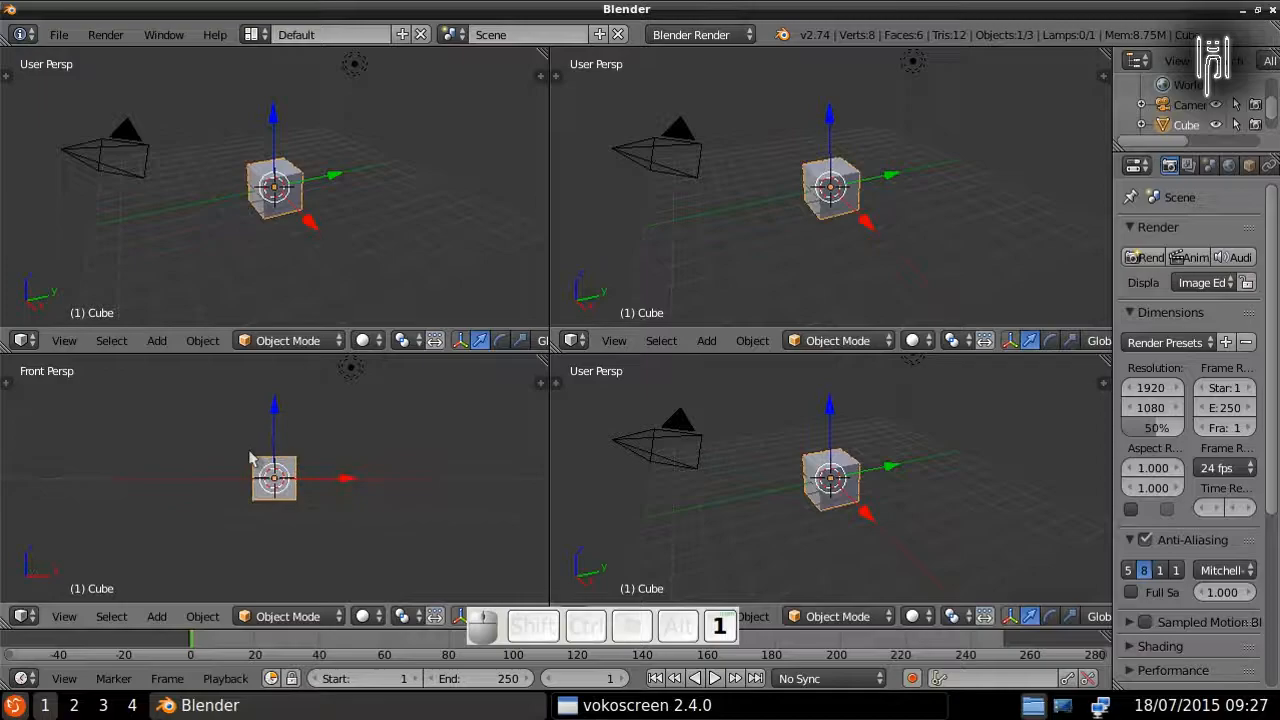
key(KP_5)
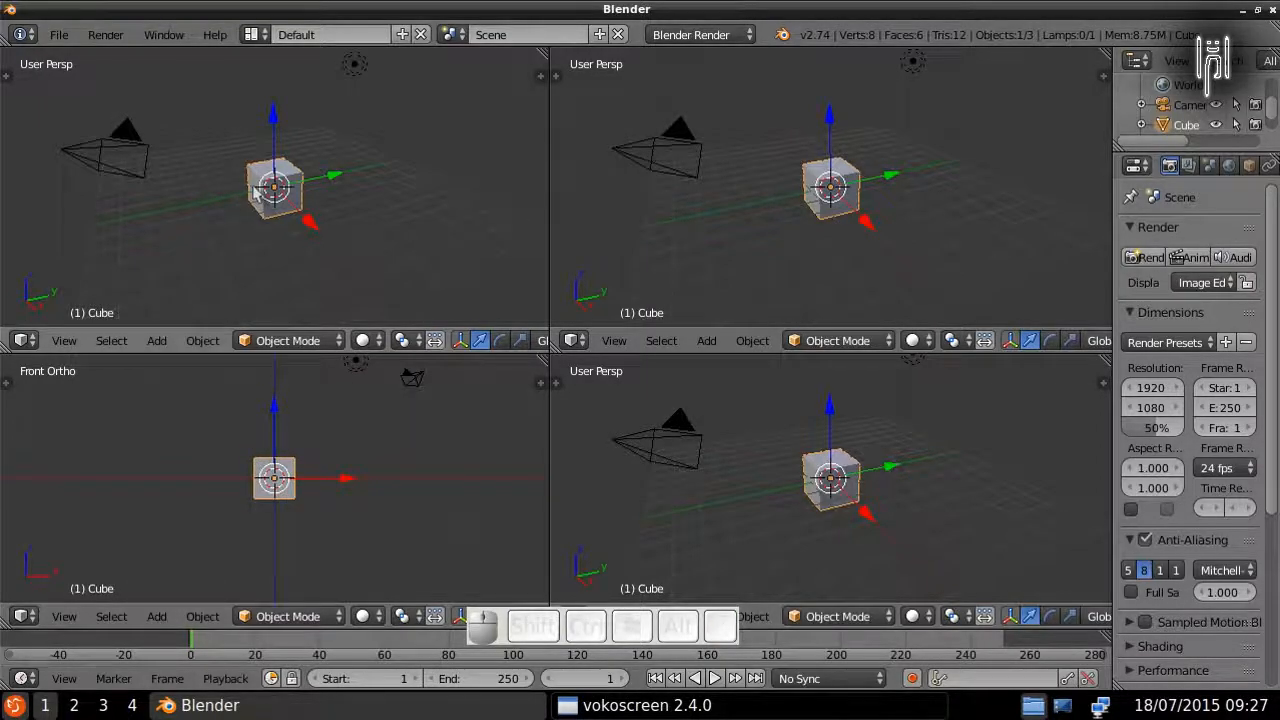
key(KP_7)
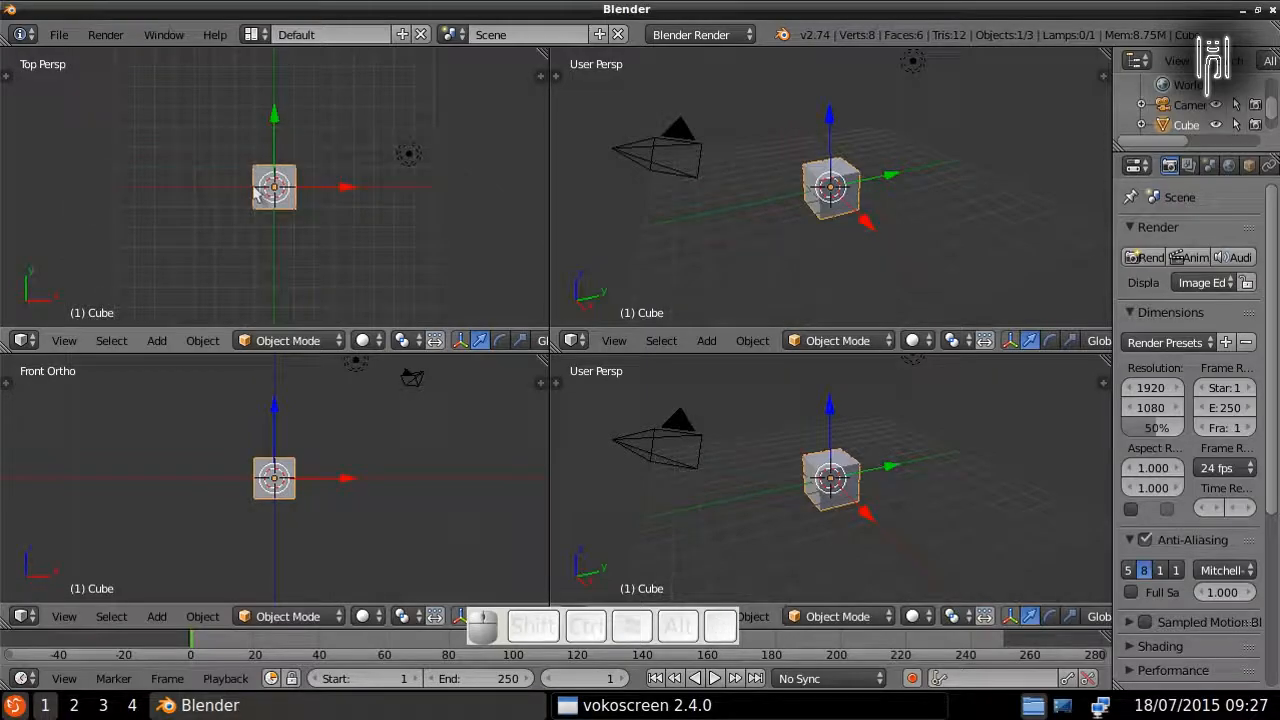
key(KP_5)
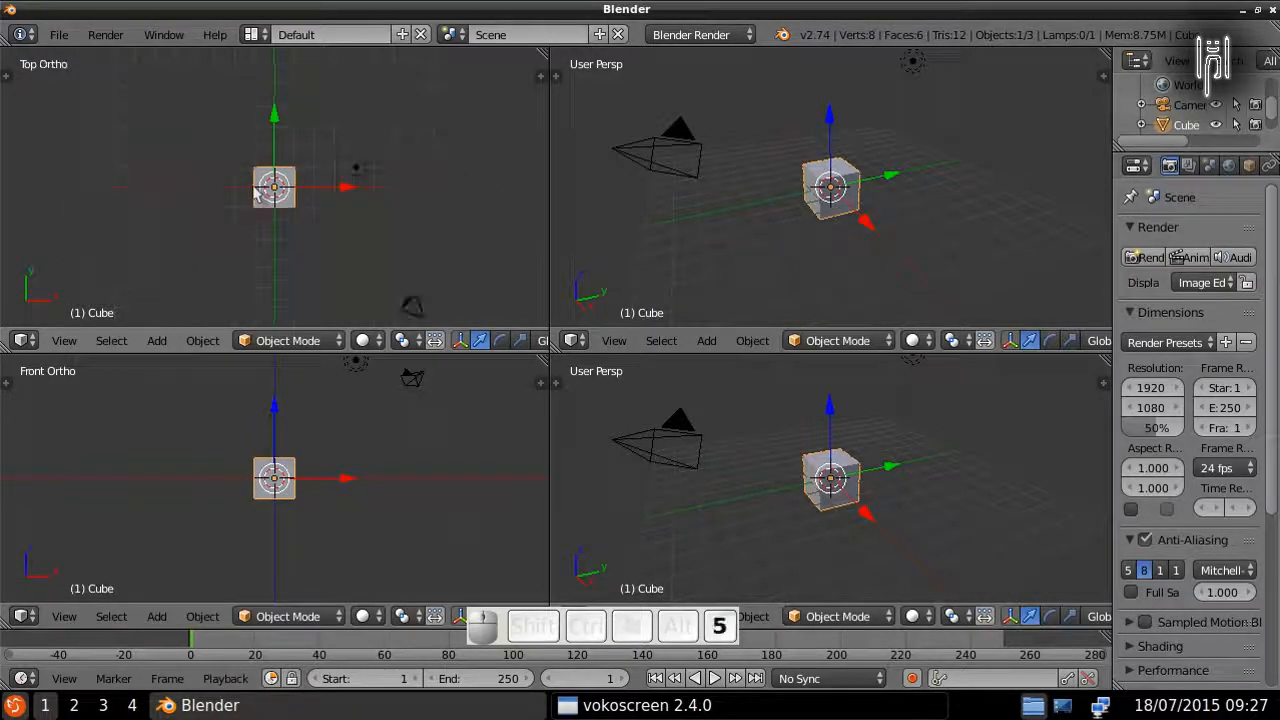
key(KP_3)
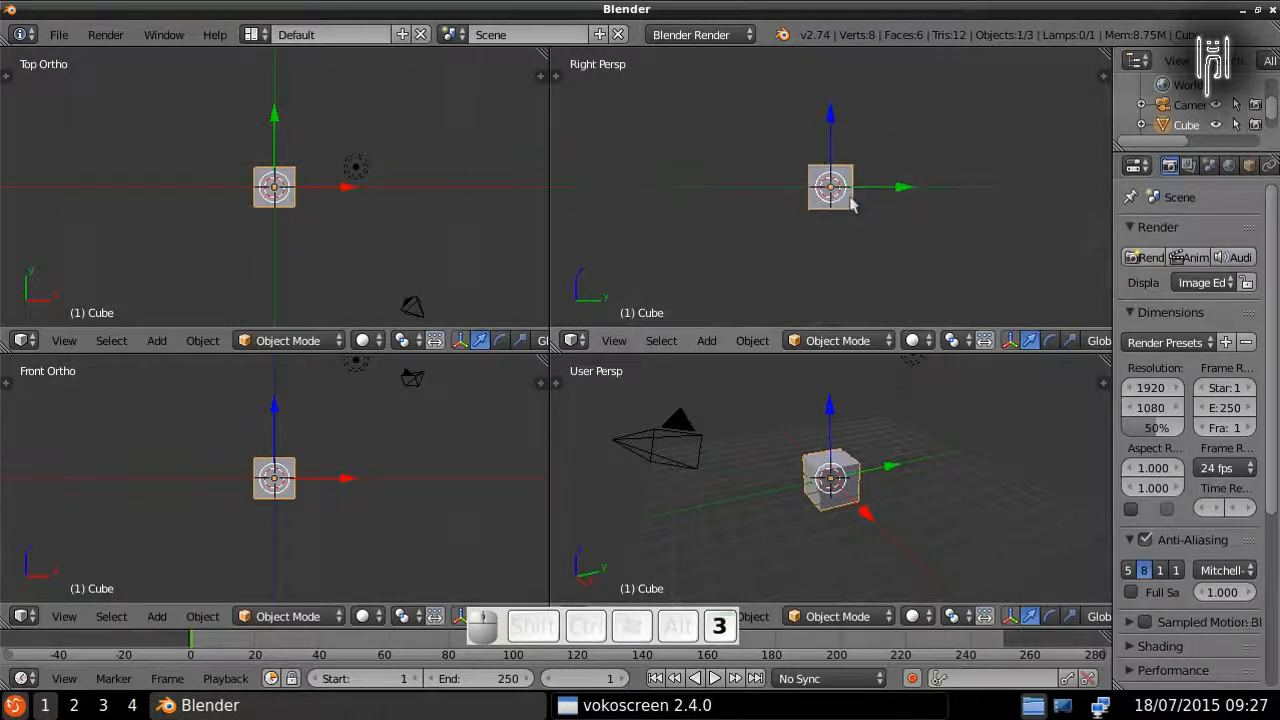
key(KP_5)
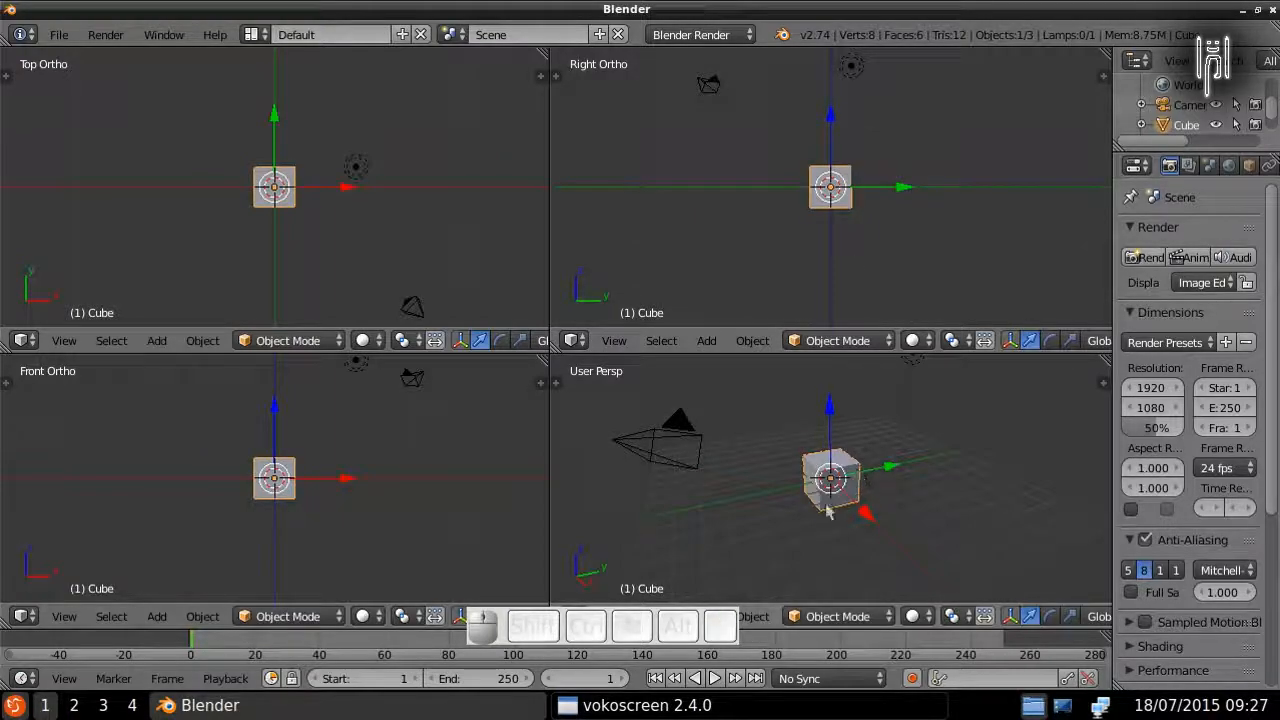
right_click(680, 437)
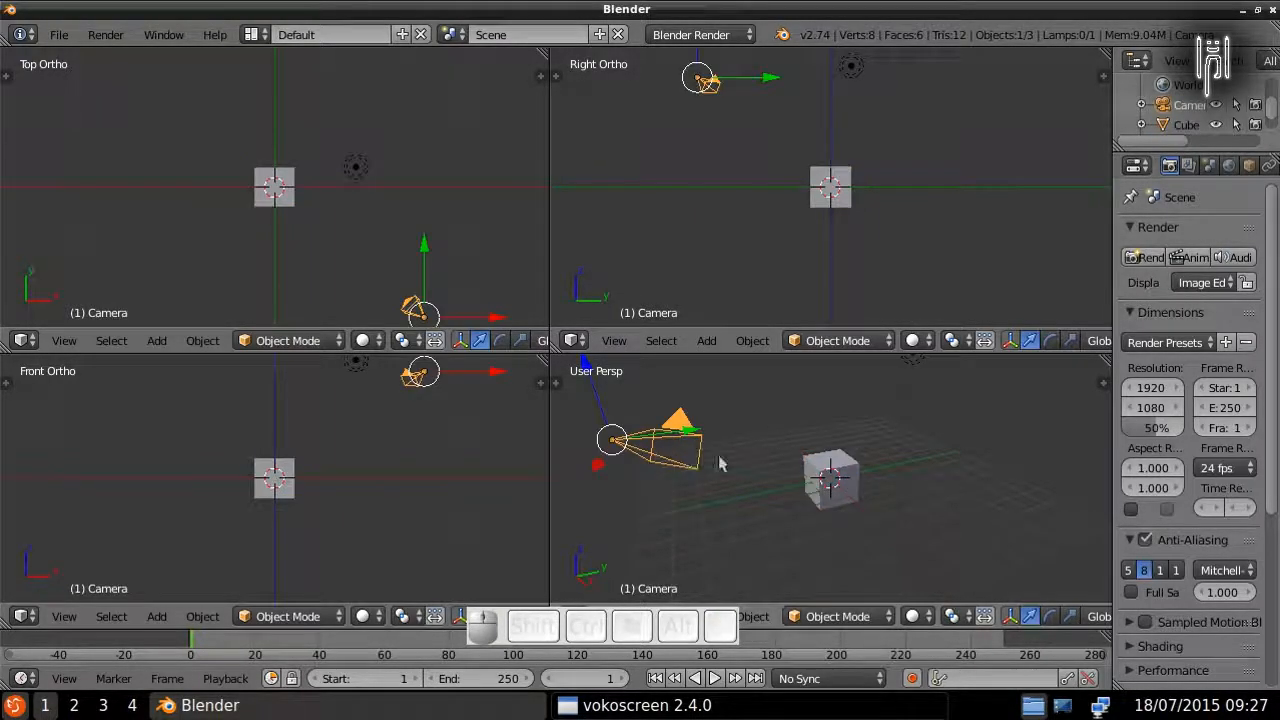
key(KP_0)
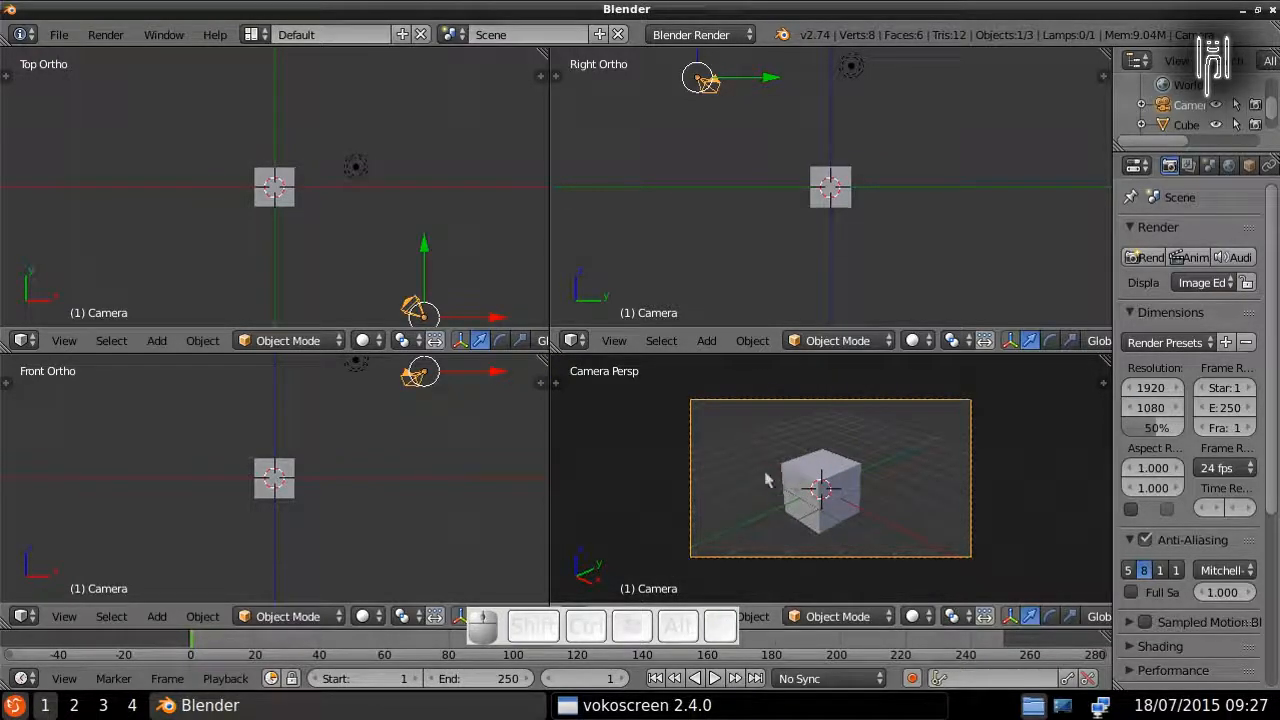
Step: Delete the default cube from the scene
right_click(289, 479)
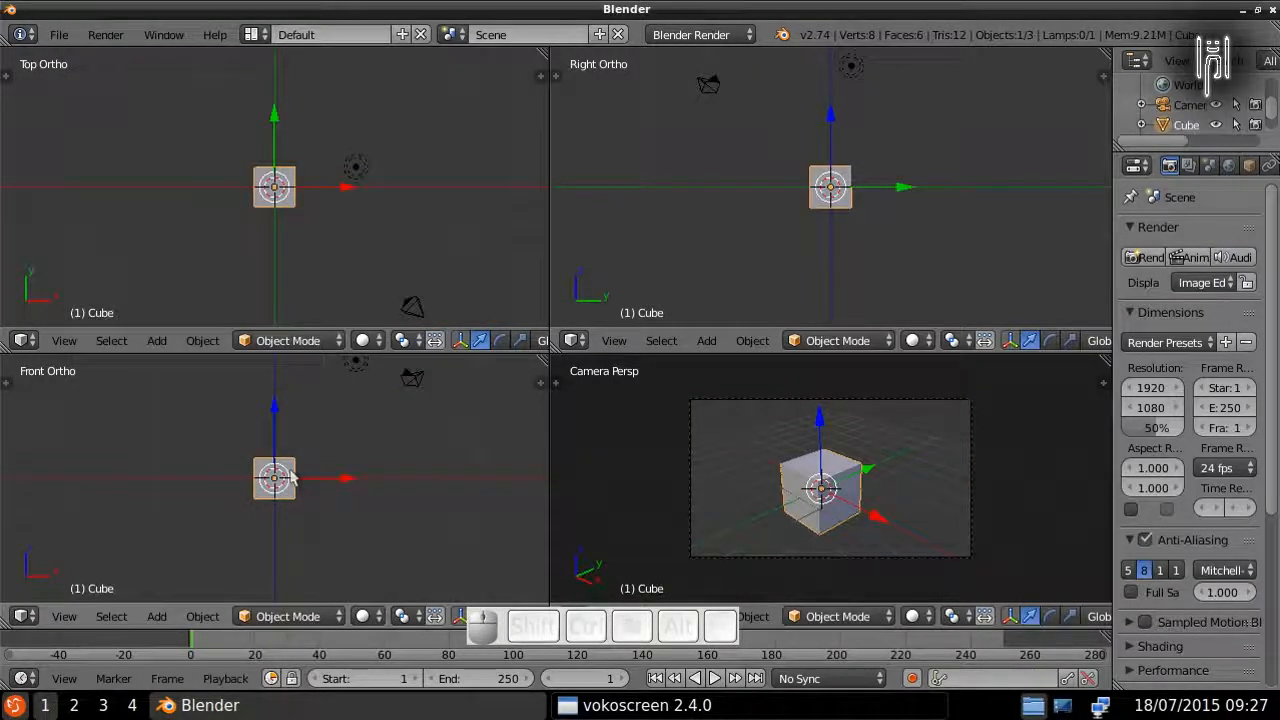
key(Delete)
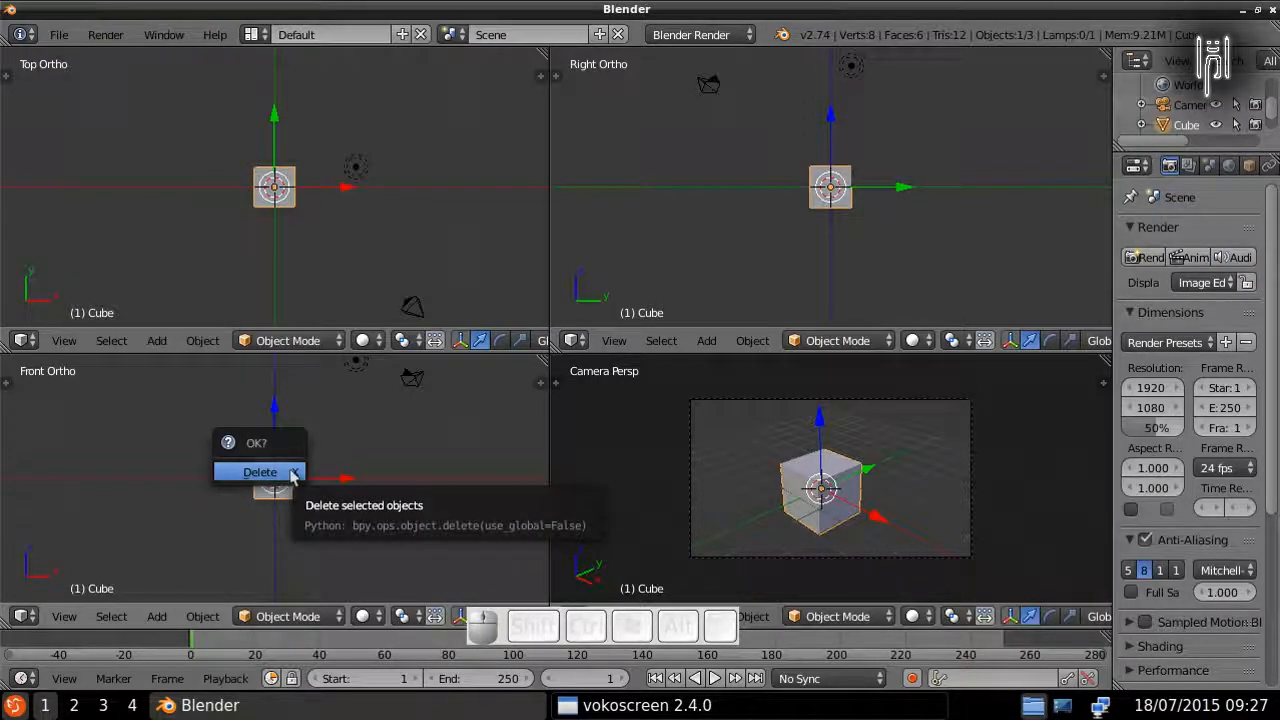
click(292, 473)
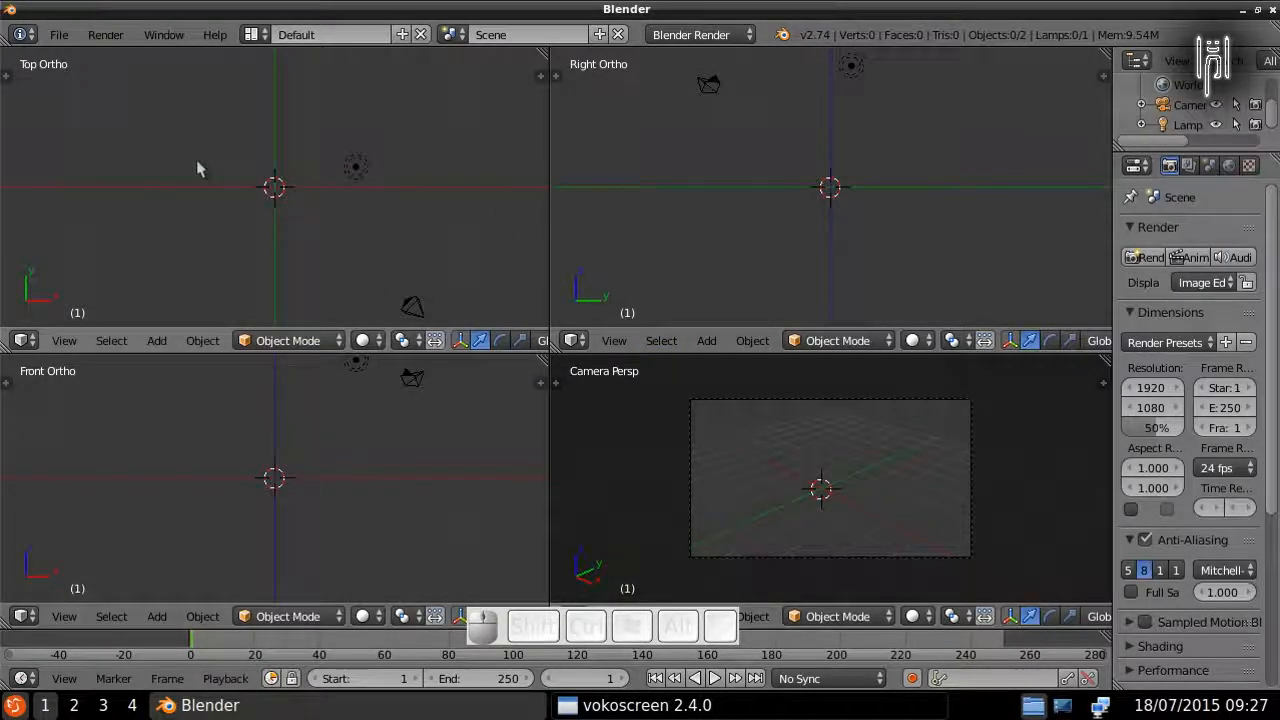
Step: Save the four-view layout with the empty scene as the startup file
click(59, 35)
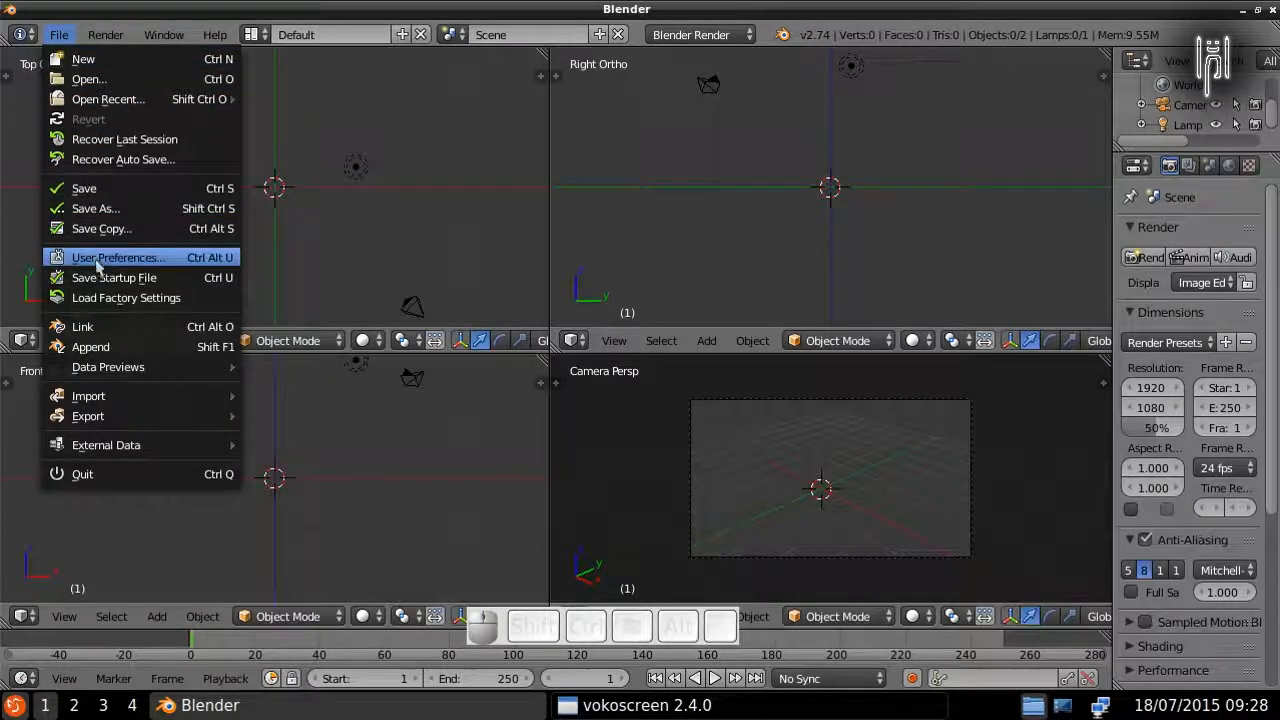
click(183, 281)
click(183, 283)
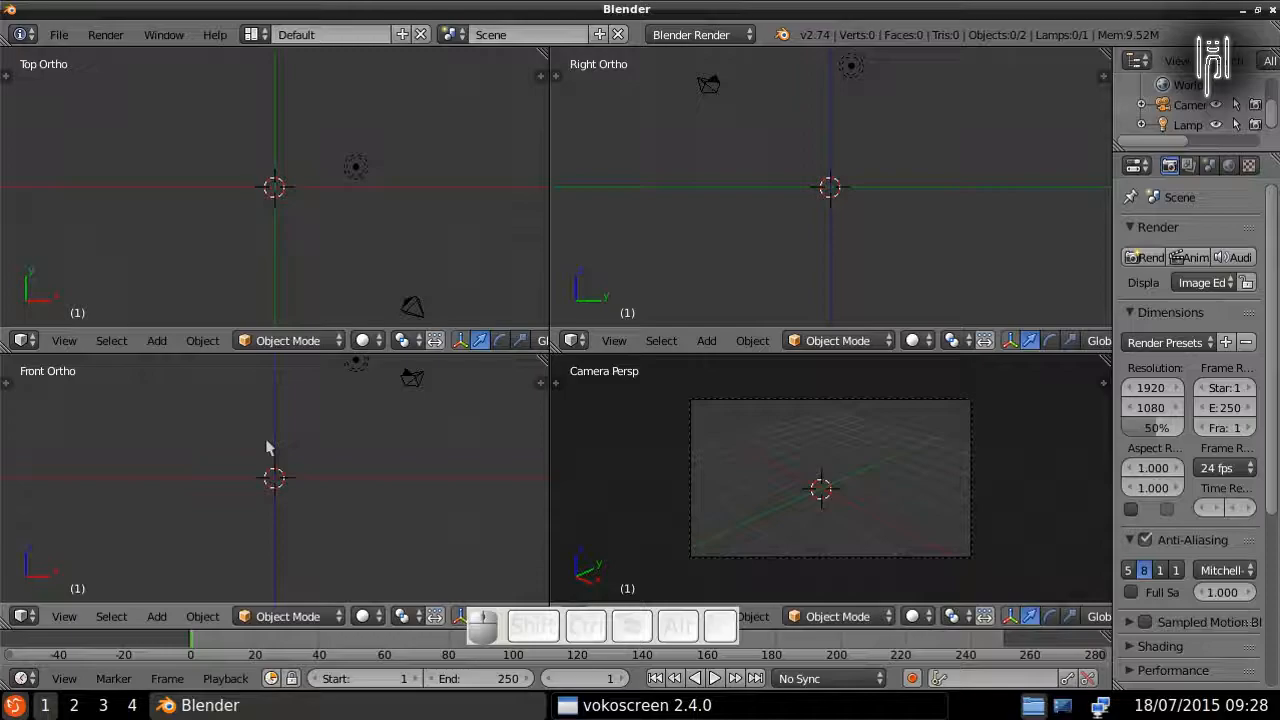
Step: Add a cube mesh at the 3D cursor
key(shift+a)
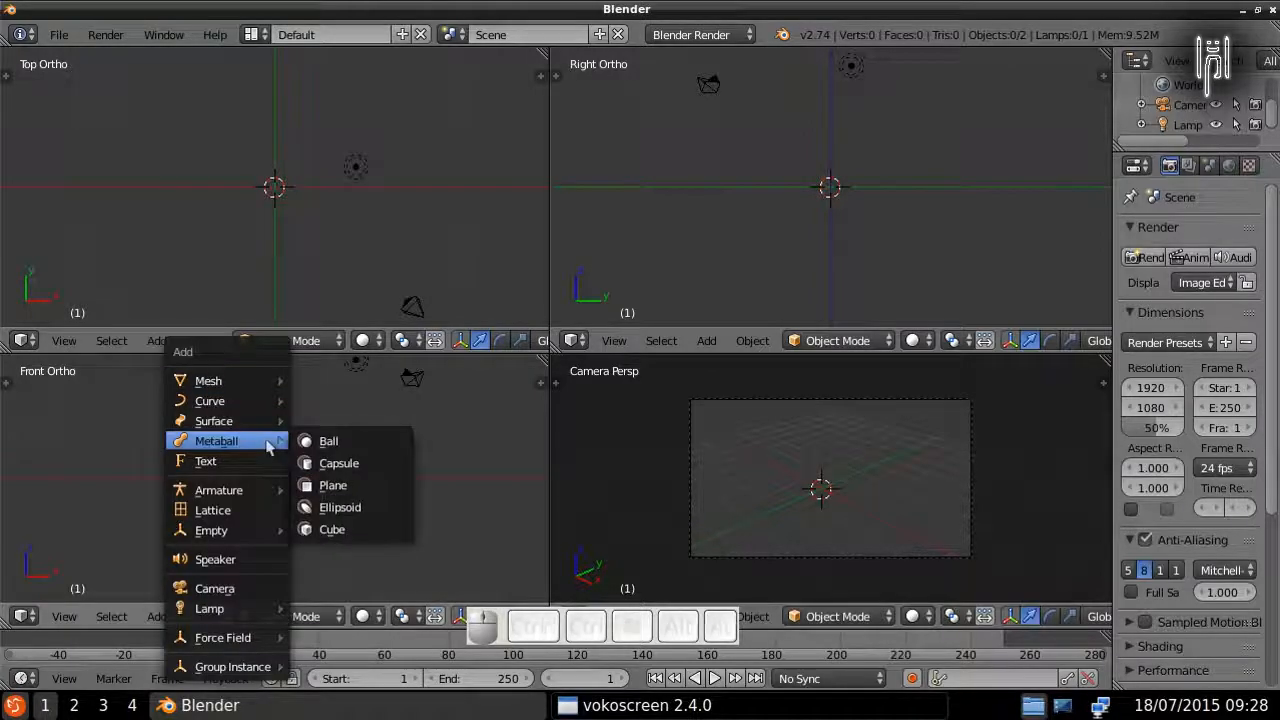
mouse_move(222, 381)
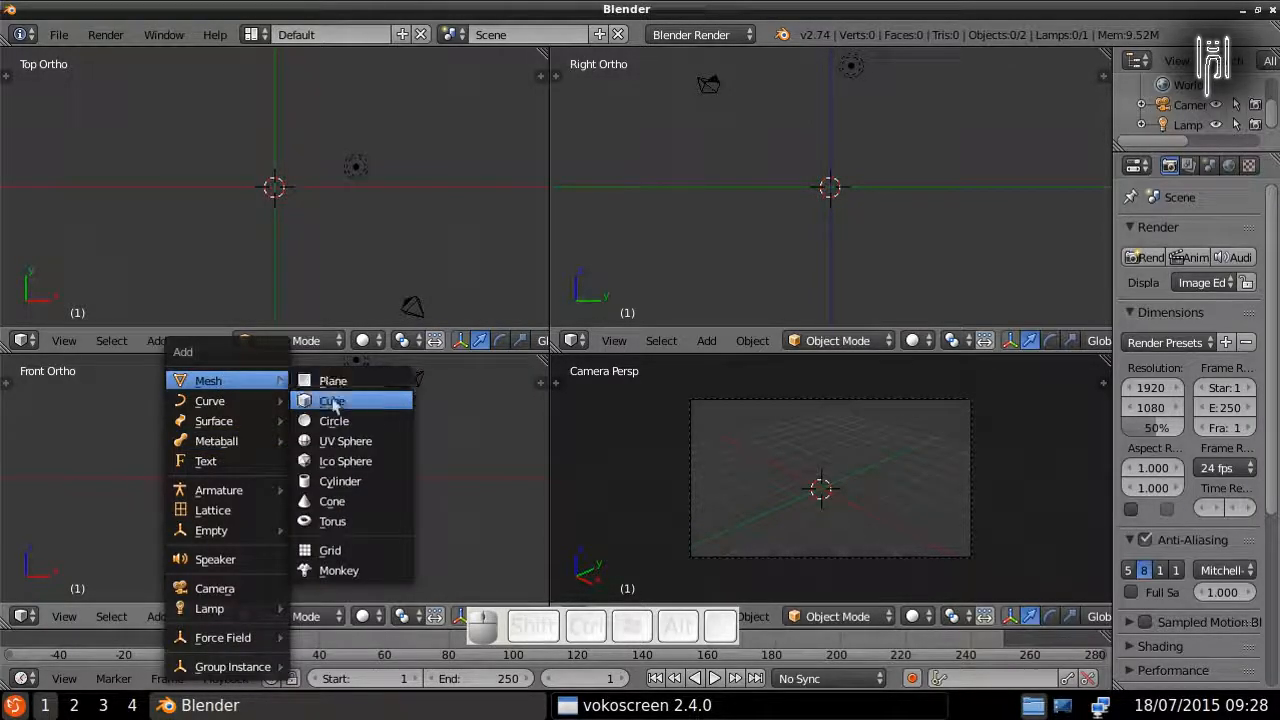
click(336, 406)
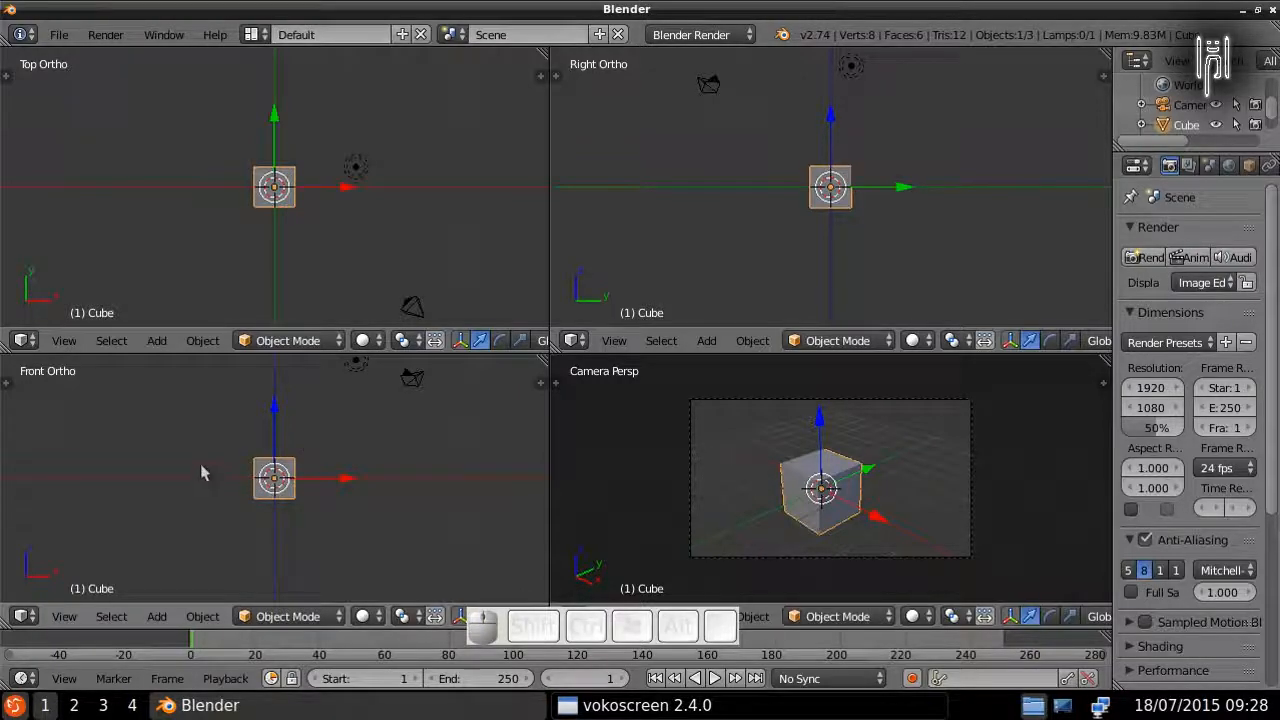
Step: Start a new file by reloading the start-up file, discarding the current scene
click(57, 35)
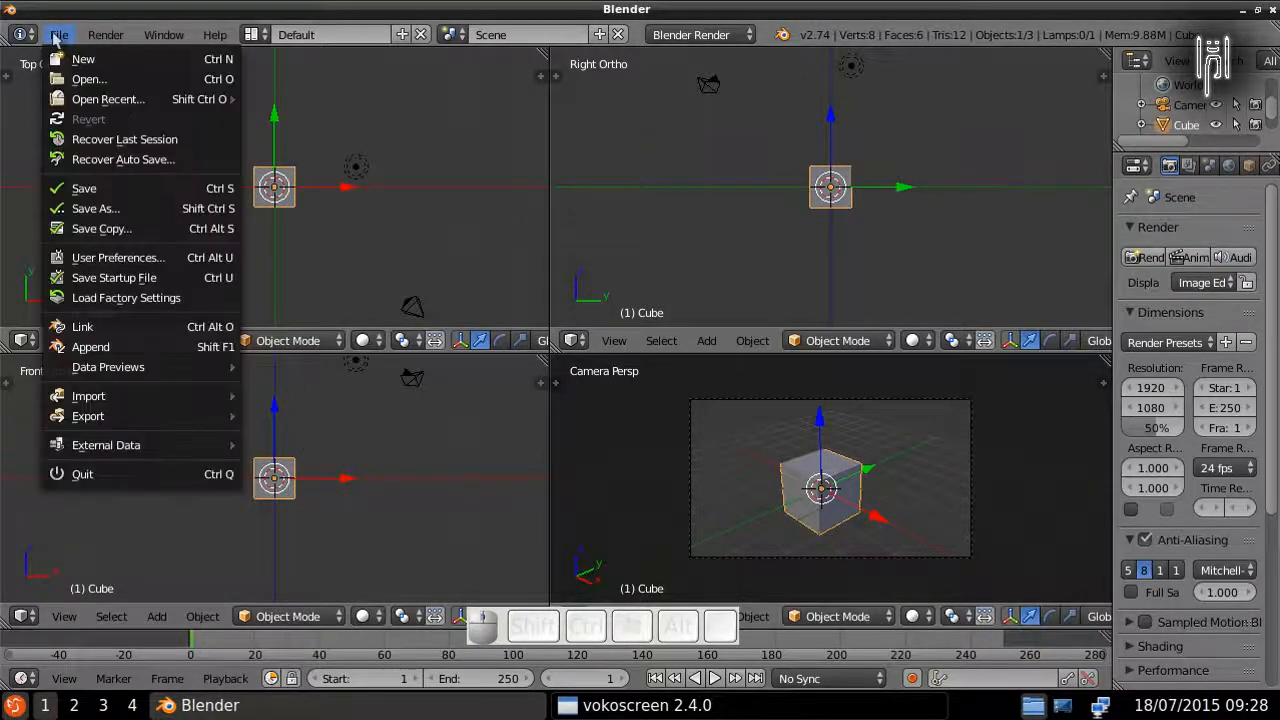
click(84, 59)
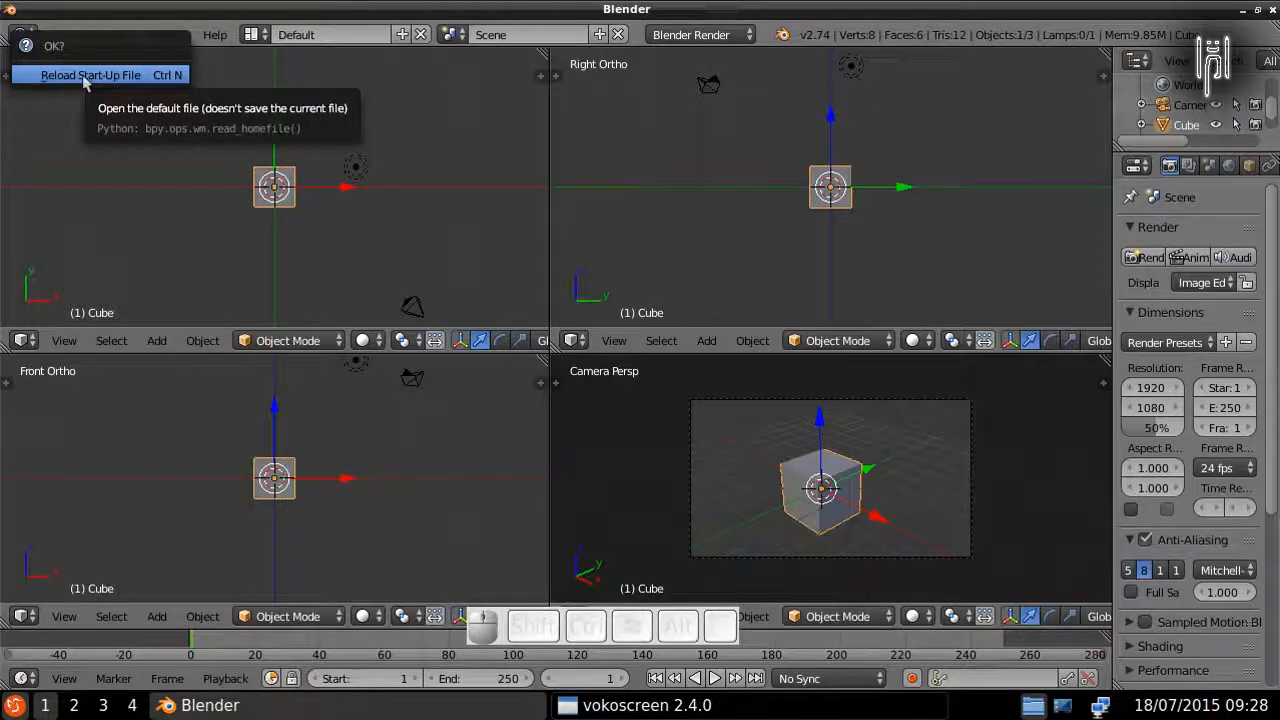
click(85, 78)
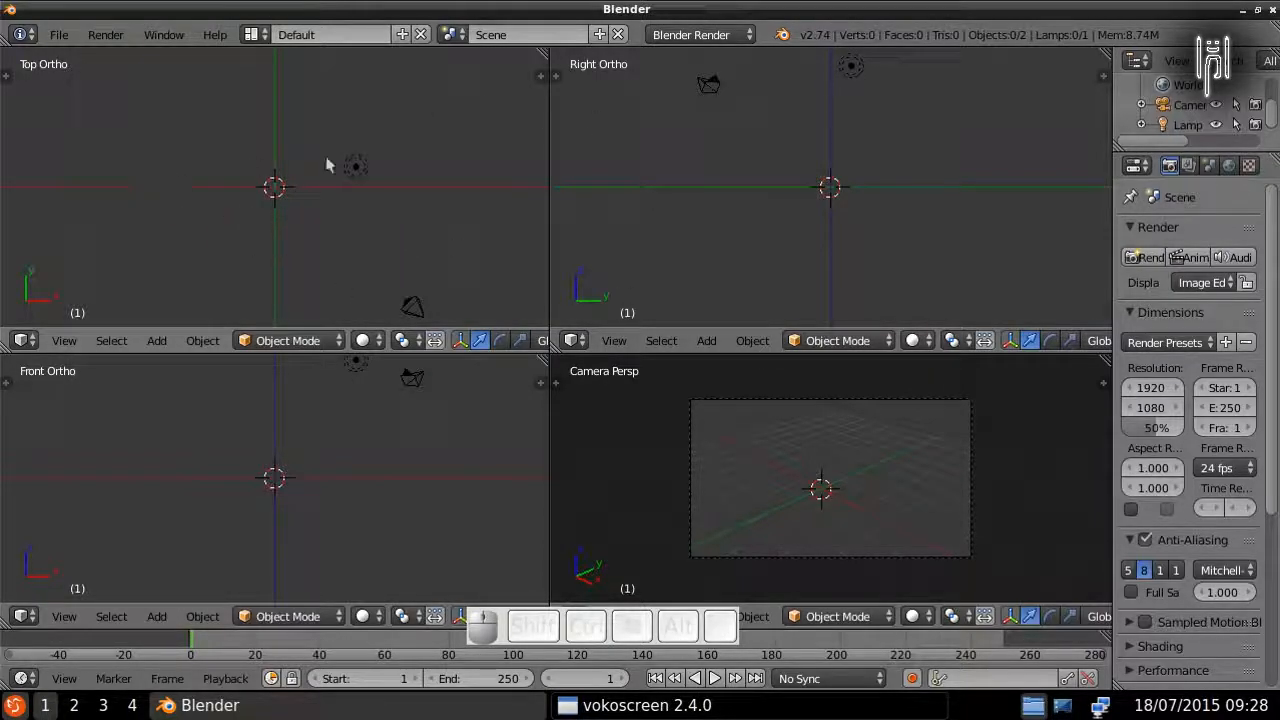
Step: Maximize the top-view viewport and restore the four-view layout
key(ctrl)
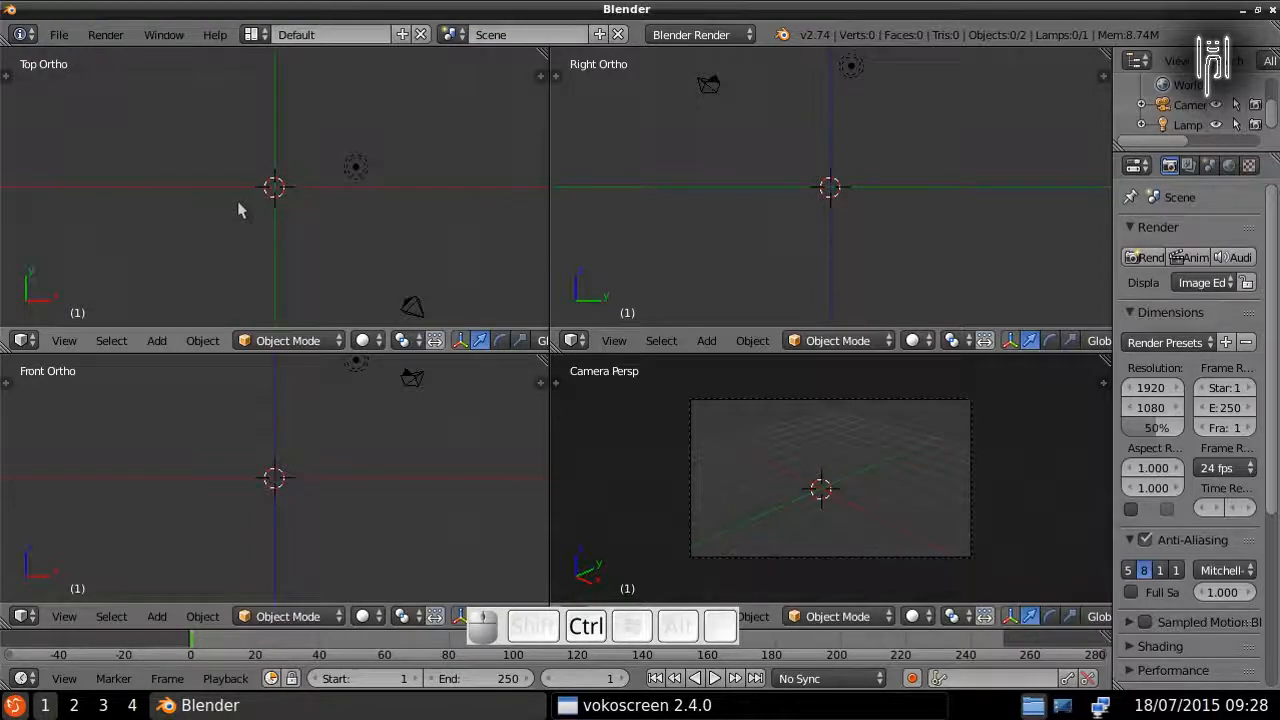
key(ctrl+Down)
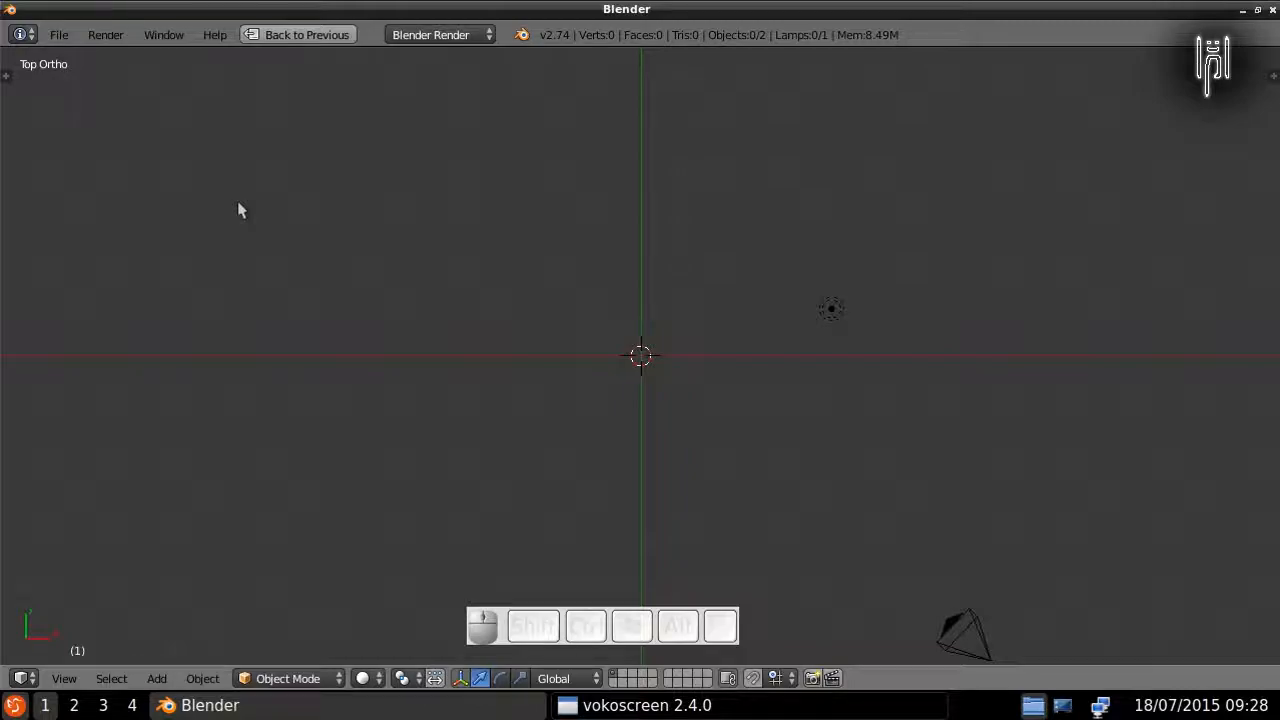
key(ctrl)
key(ctrl+Up)
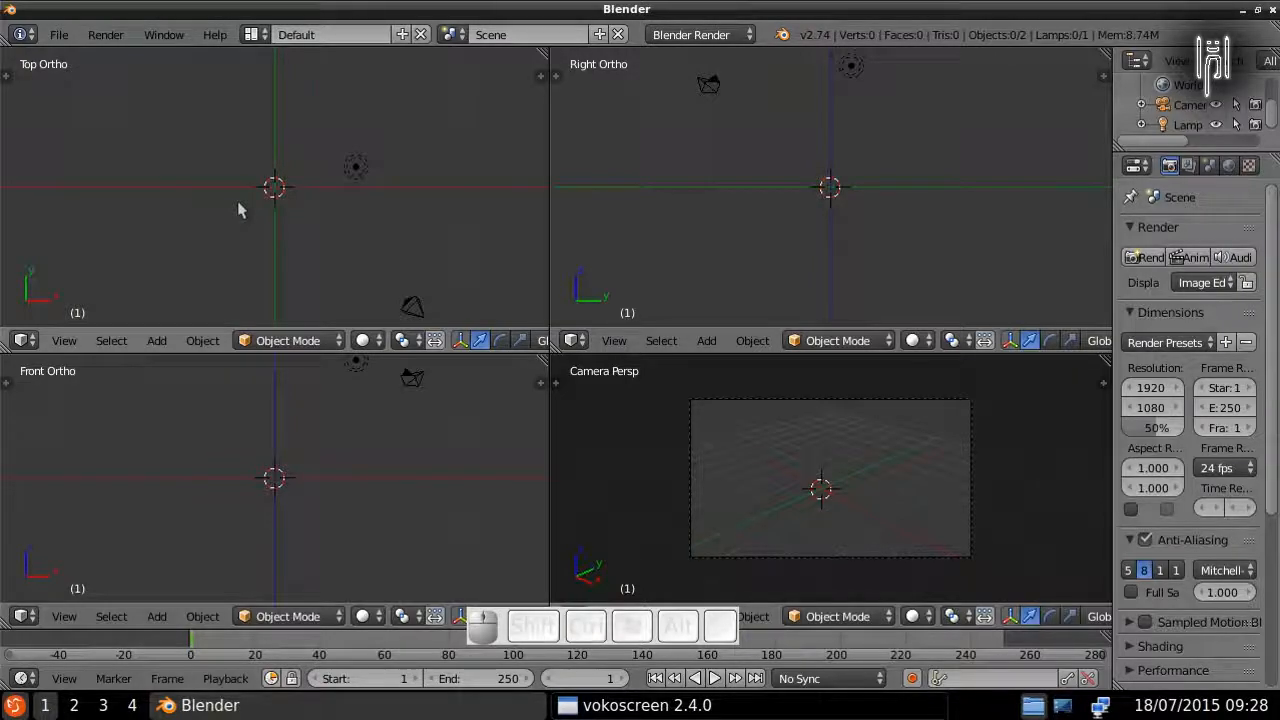
key(ctrl+Up)
key(ctrl+Up)
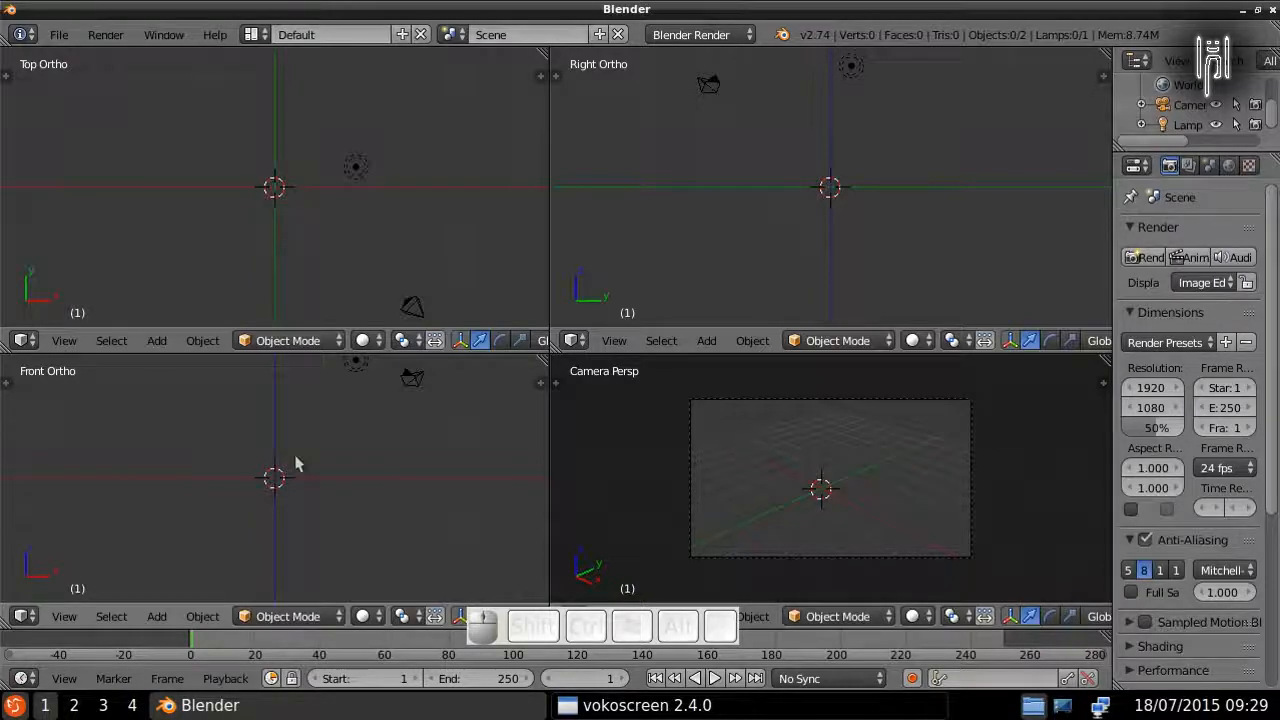
Step: Add a plane mesh at the 3D cursor
key(shift+a)
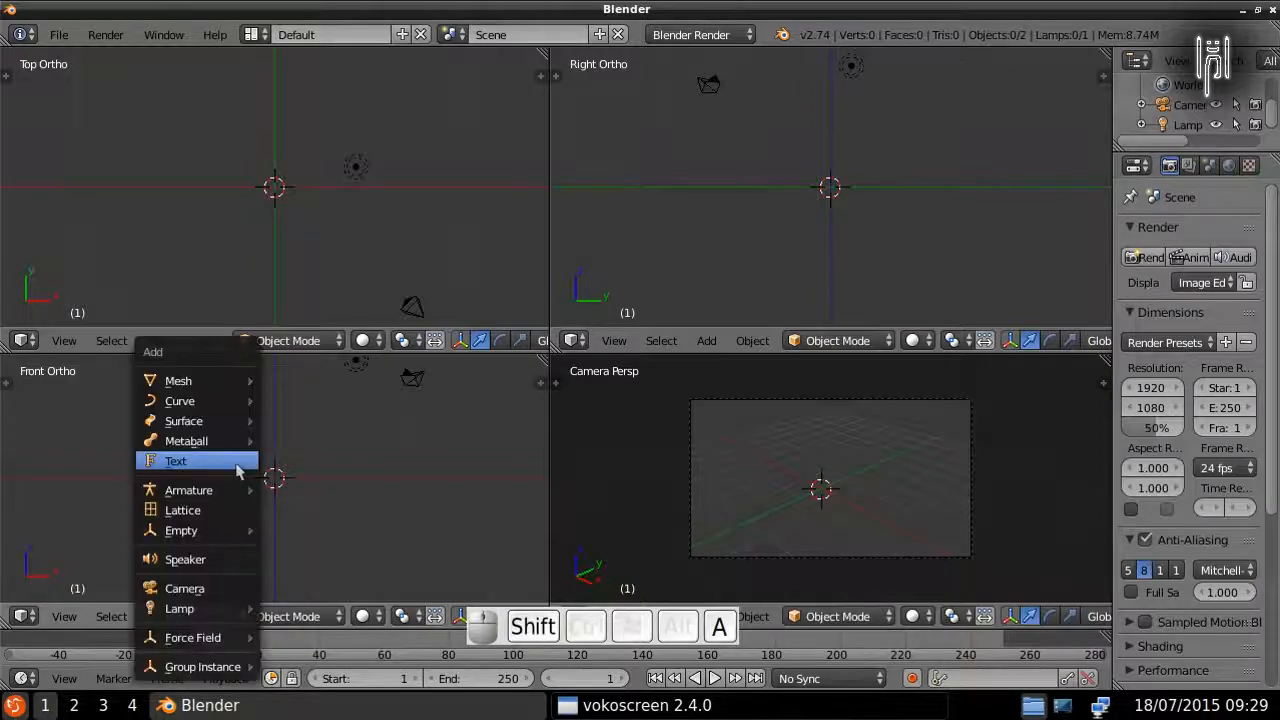
mouse_move(222, 381)
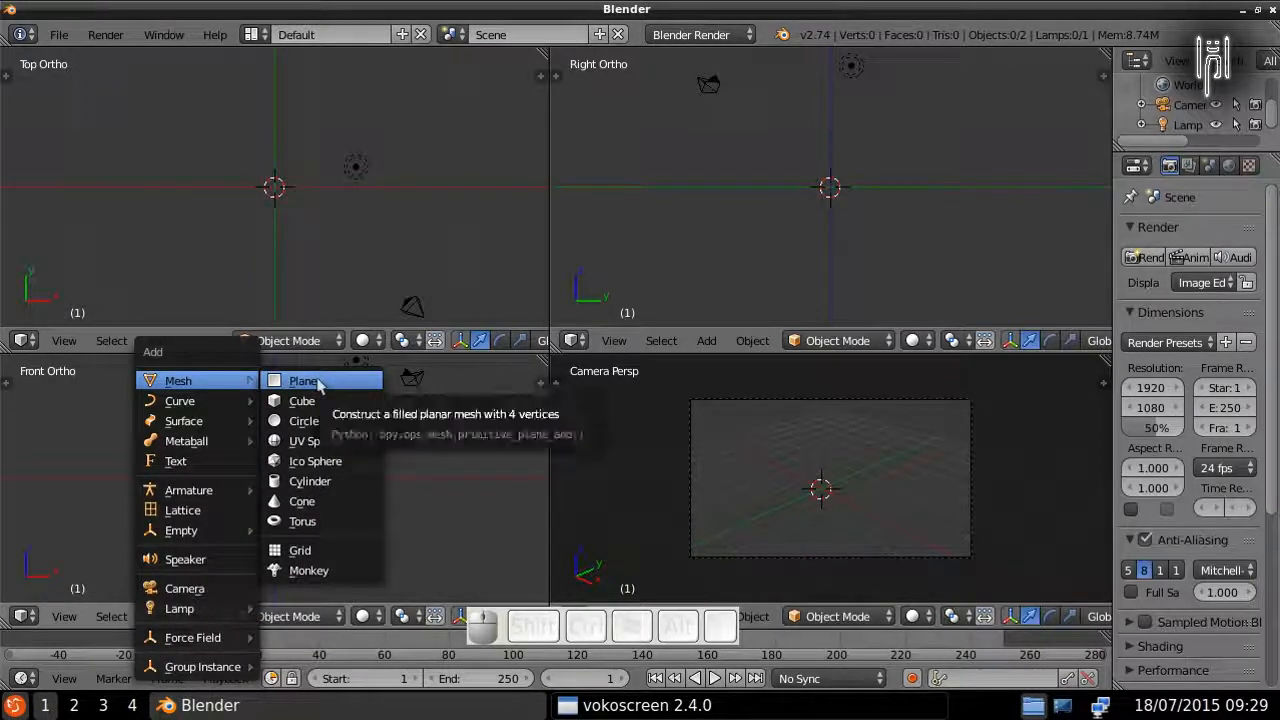
click(327, 386)
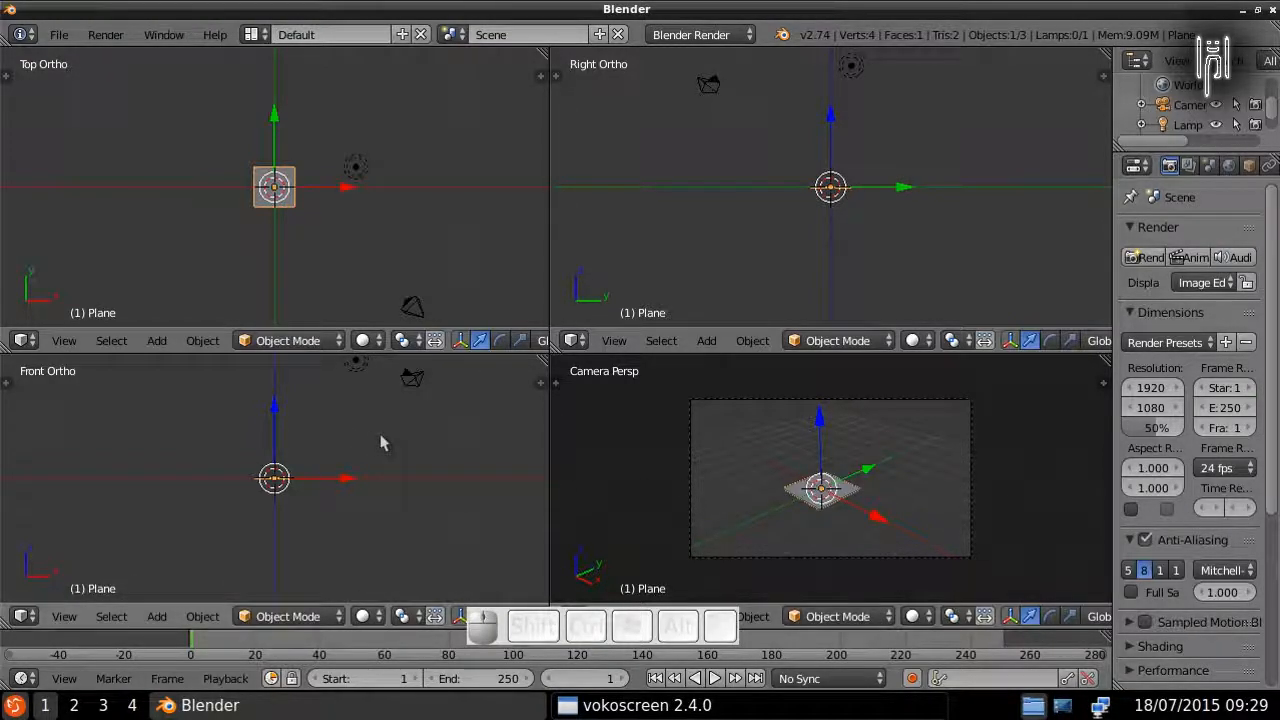
Step: Try to rotate the plane about the global X axis
key(r)
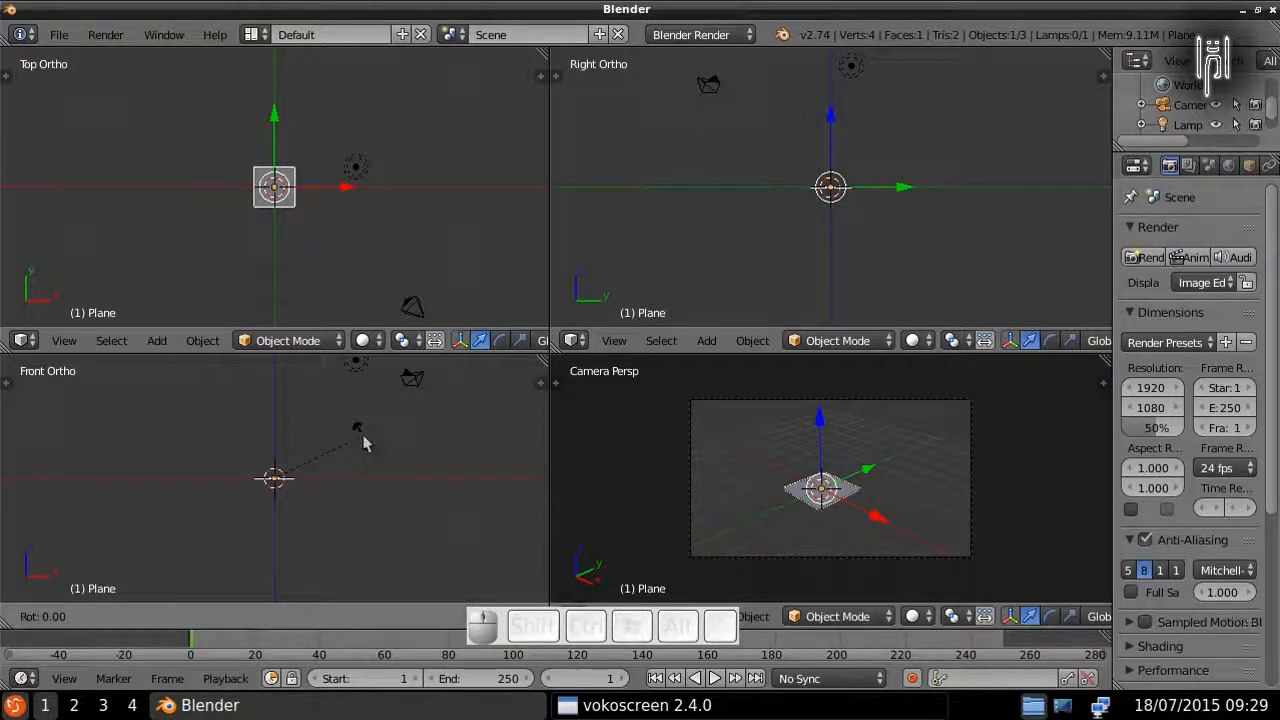
key(x)
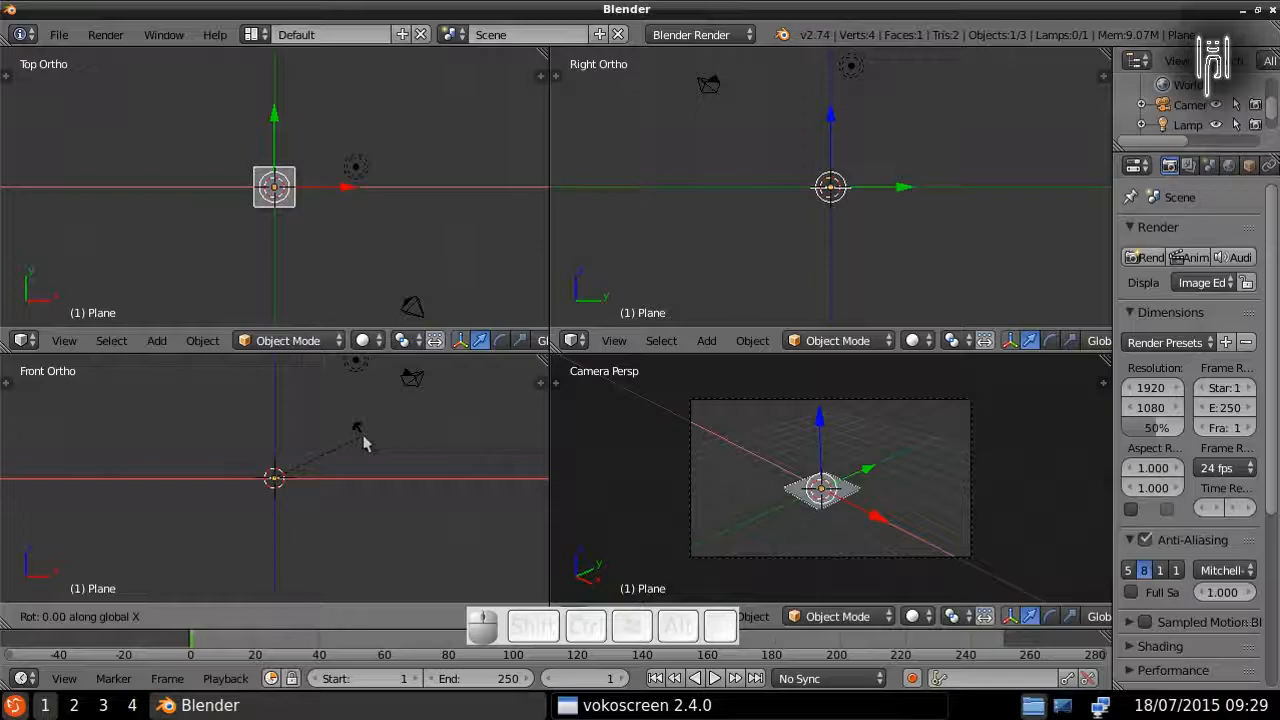
key(9)
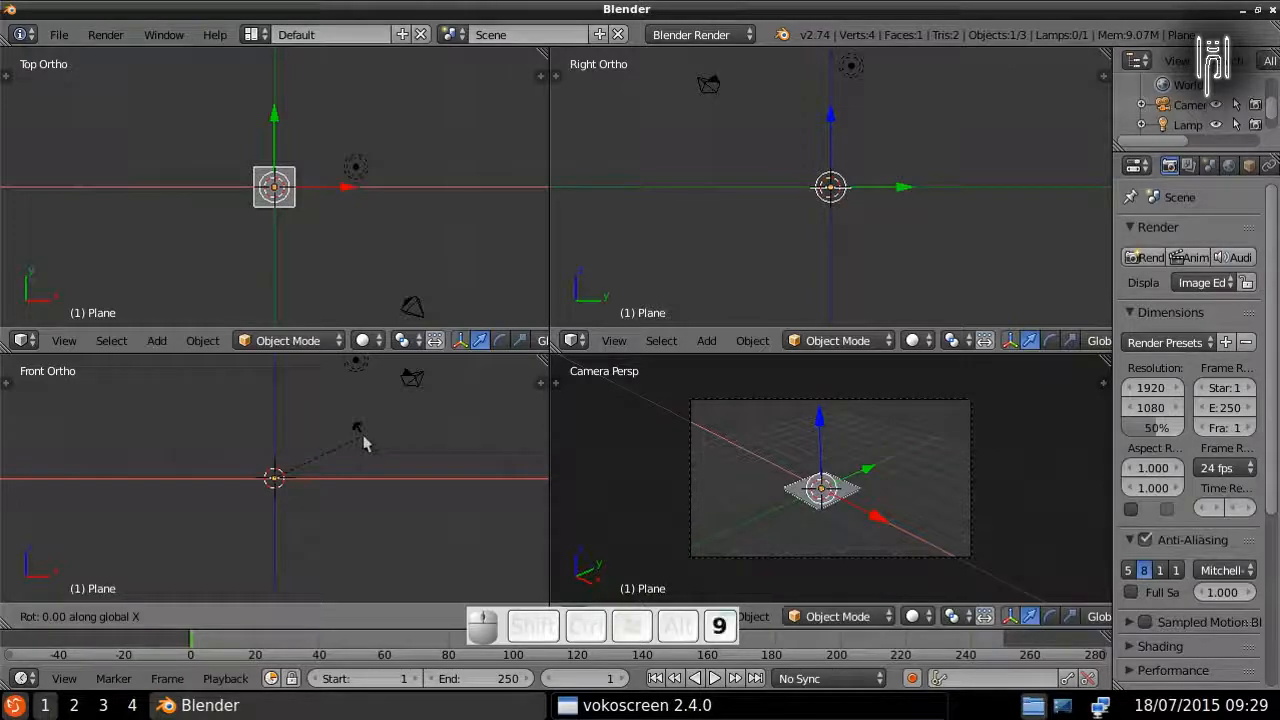
key(Return)
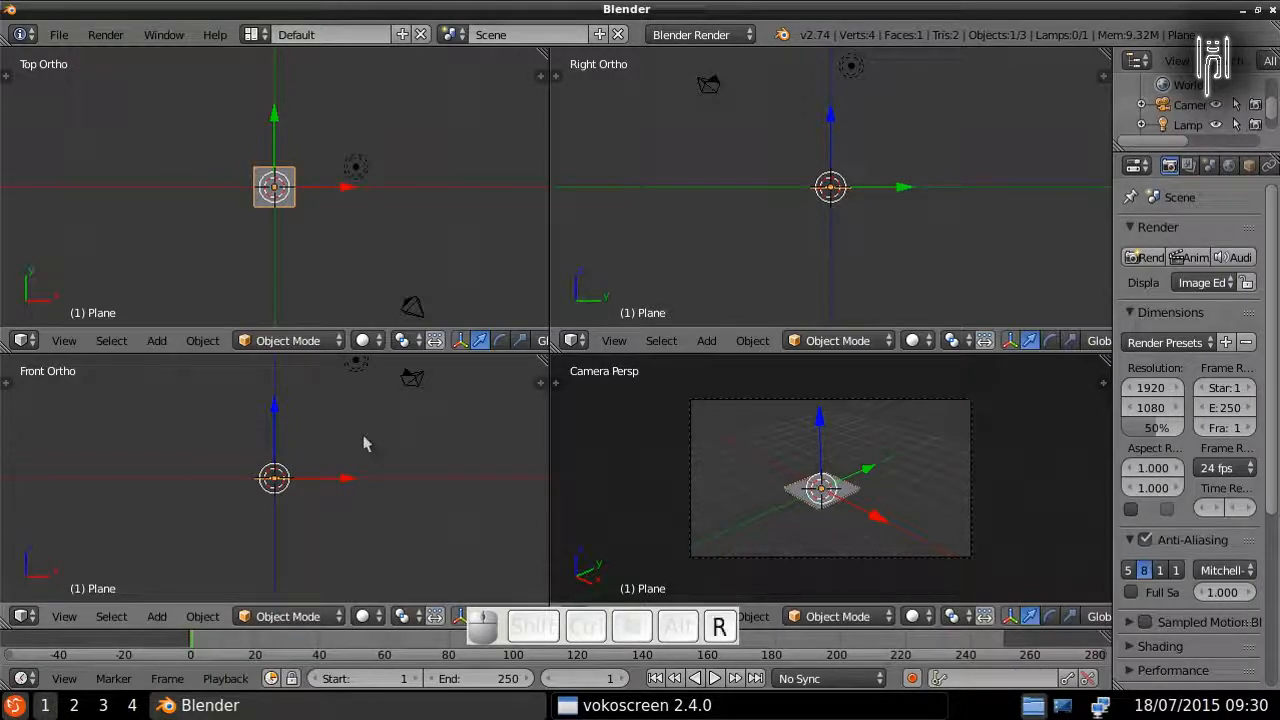
Step: Try rotating the plane 90° about the global X axis and undo the rotation
key(r)
key(x)
key(0)
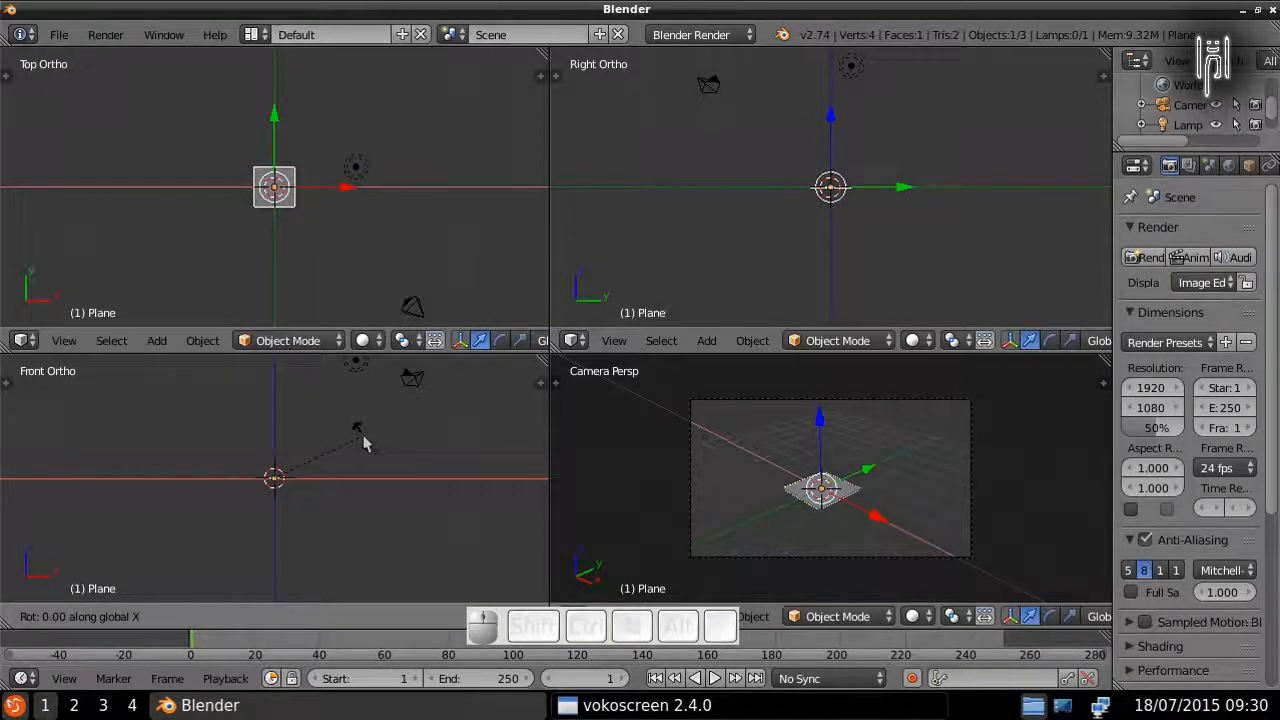
key(Num_Lock)
text(90)
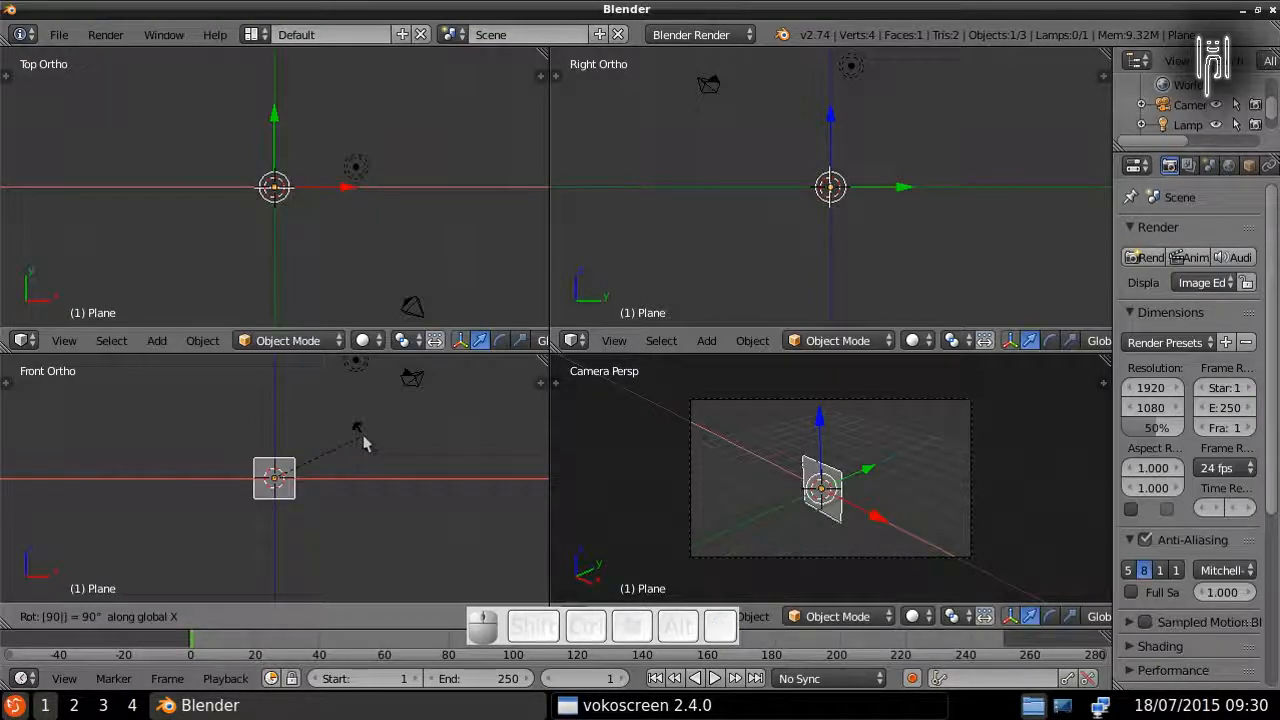
key(Return)
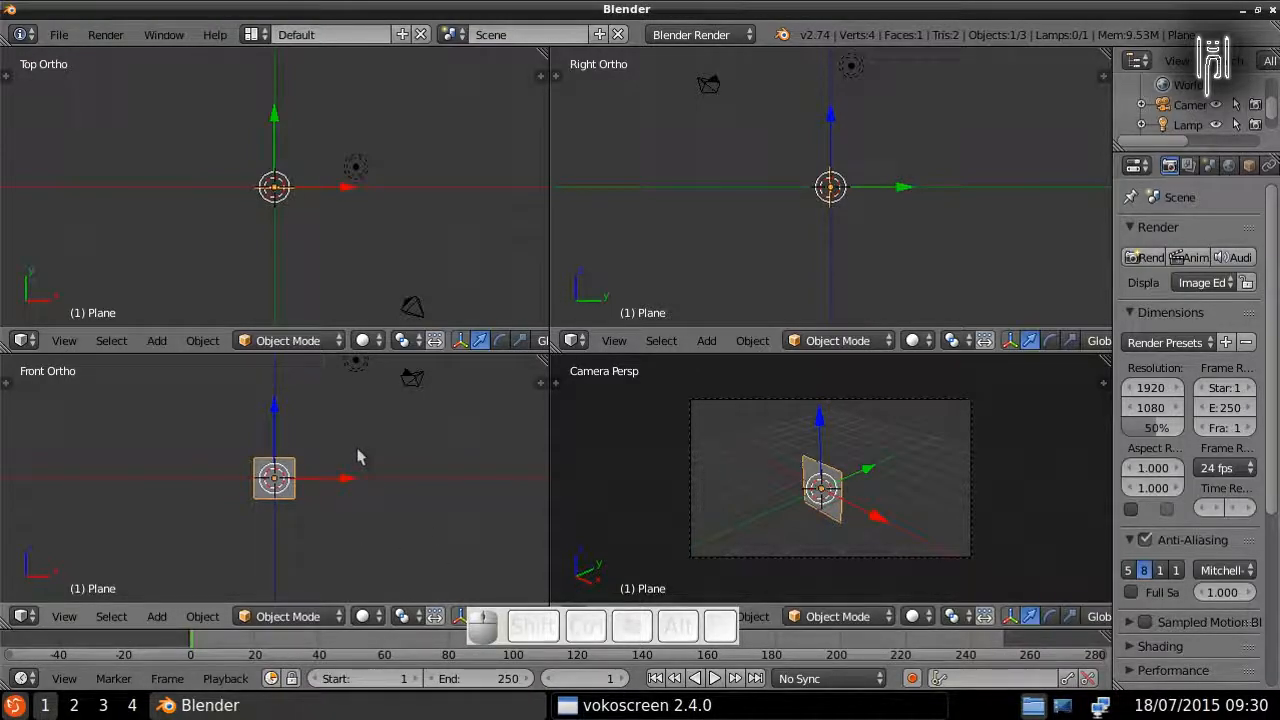
key(ctrl+z)
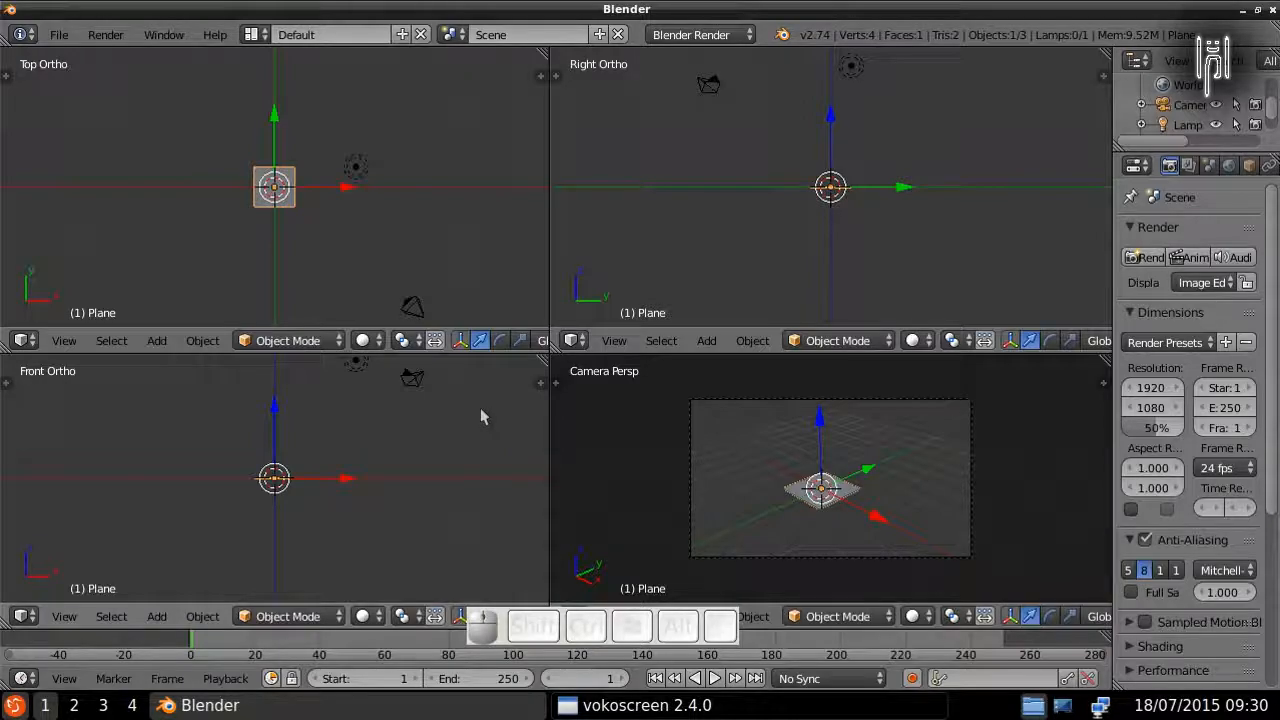
Step: Rotate the plane 90° about the global X axis, with its transform values shown during the rotation and hidden again
key(n)
scroll(483, 440, up, 6)
scroll(483, 450, up, 2)
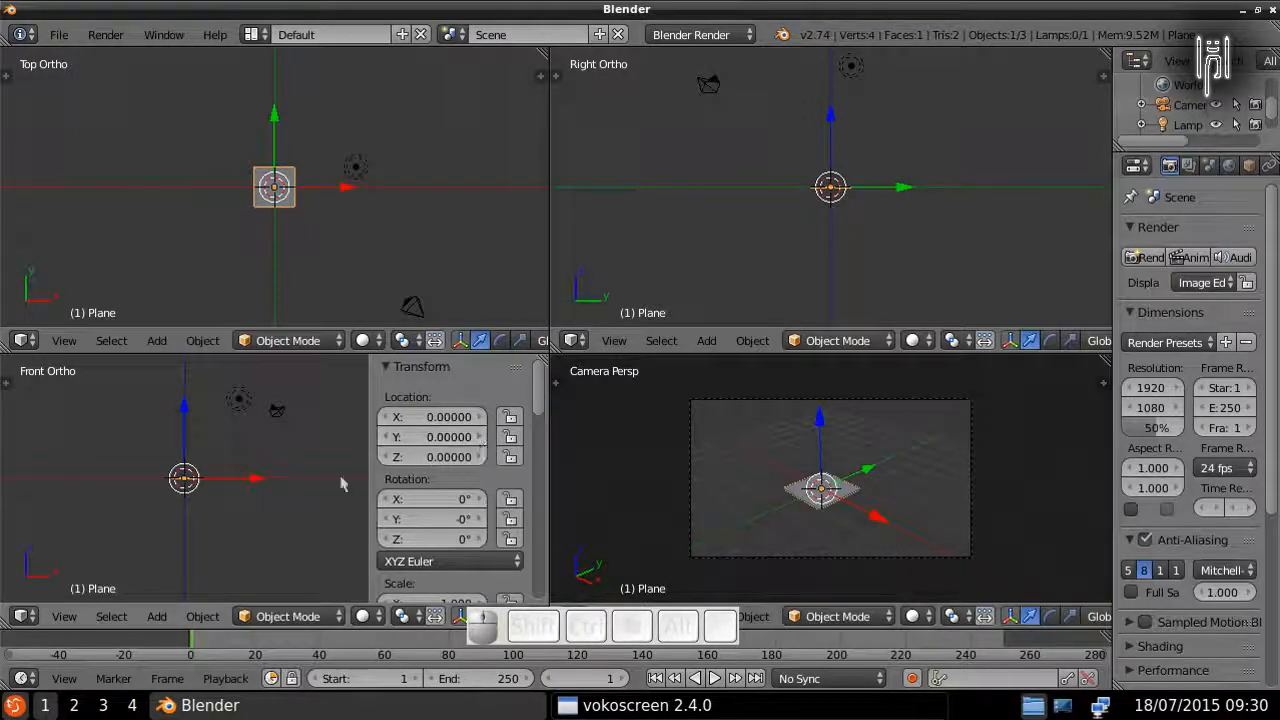
key(r)
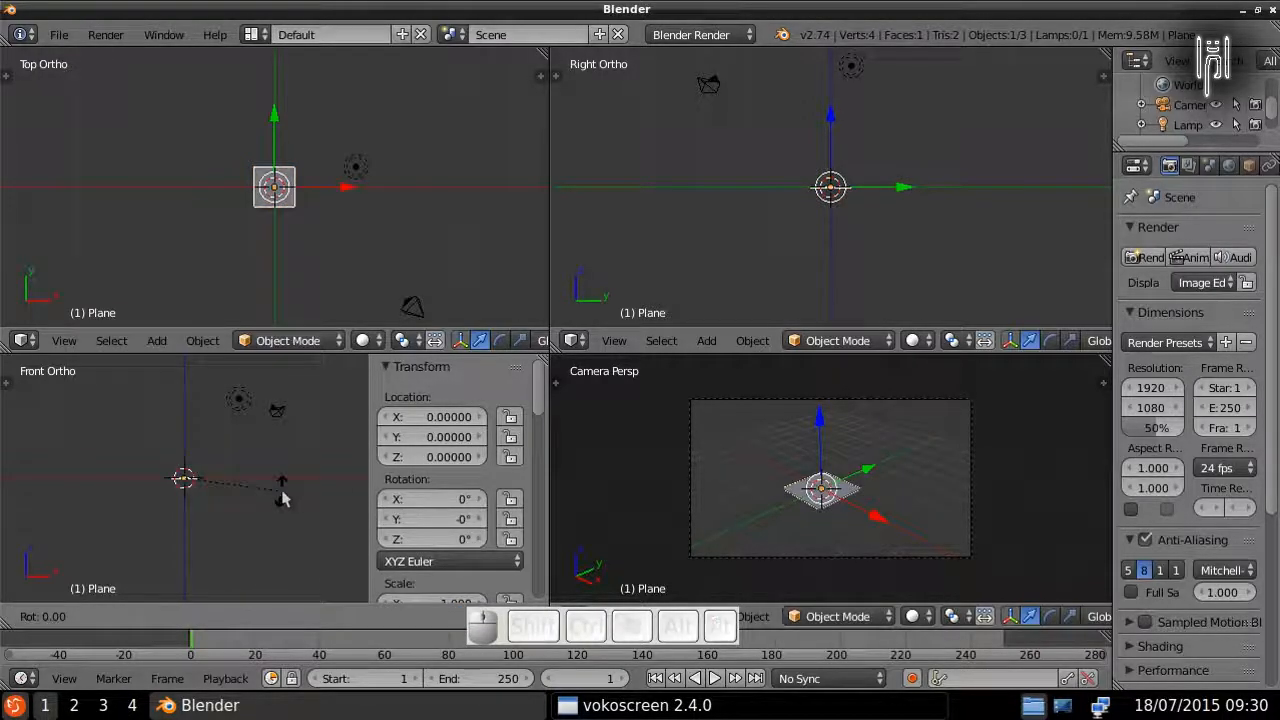
text(x)
text(90)
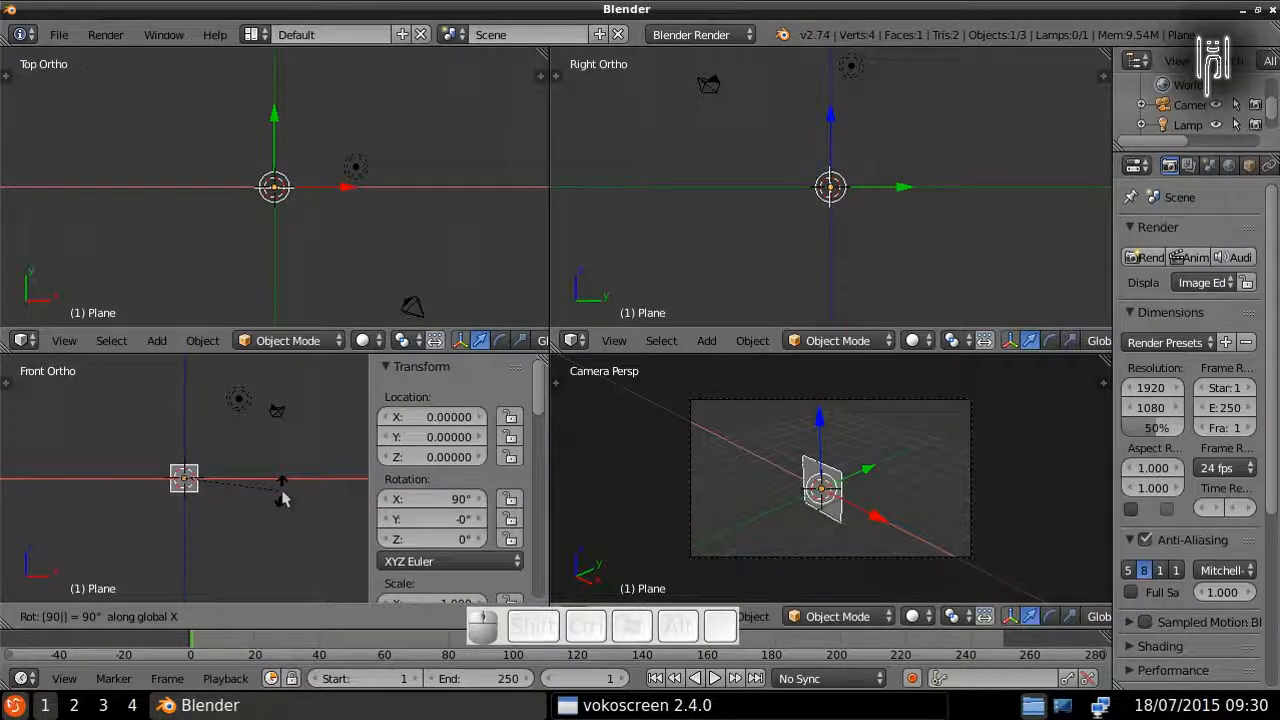
key(Return)
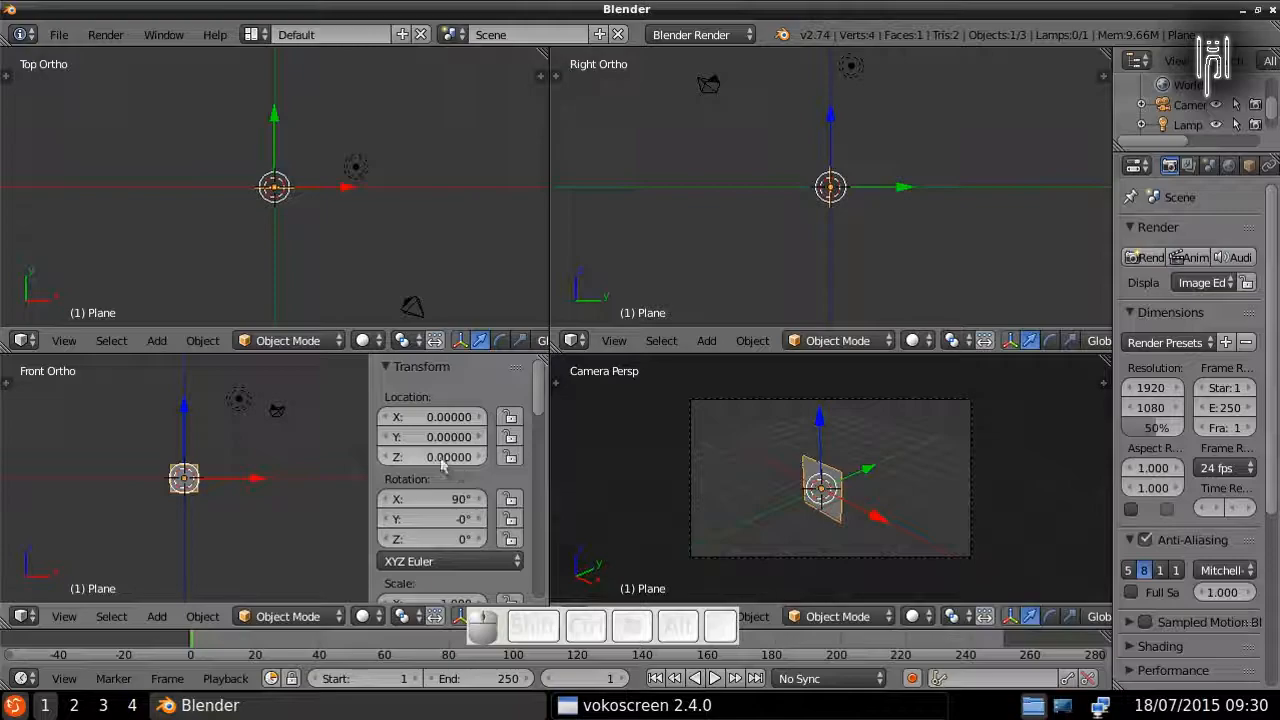
key(n)
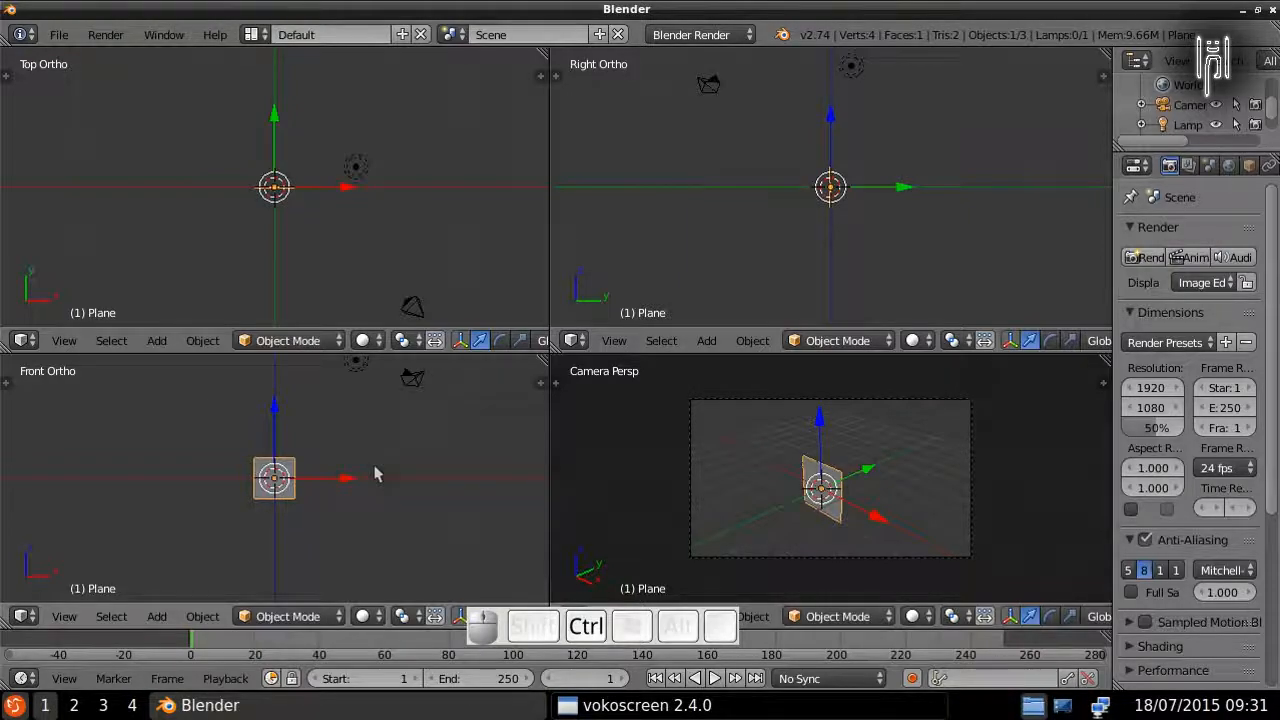
Step: Maximize the front-view viewport and switch the plane from Object Mode to Edit Mode
key(ctrl+Up)
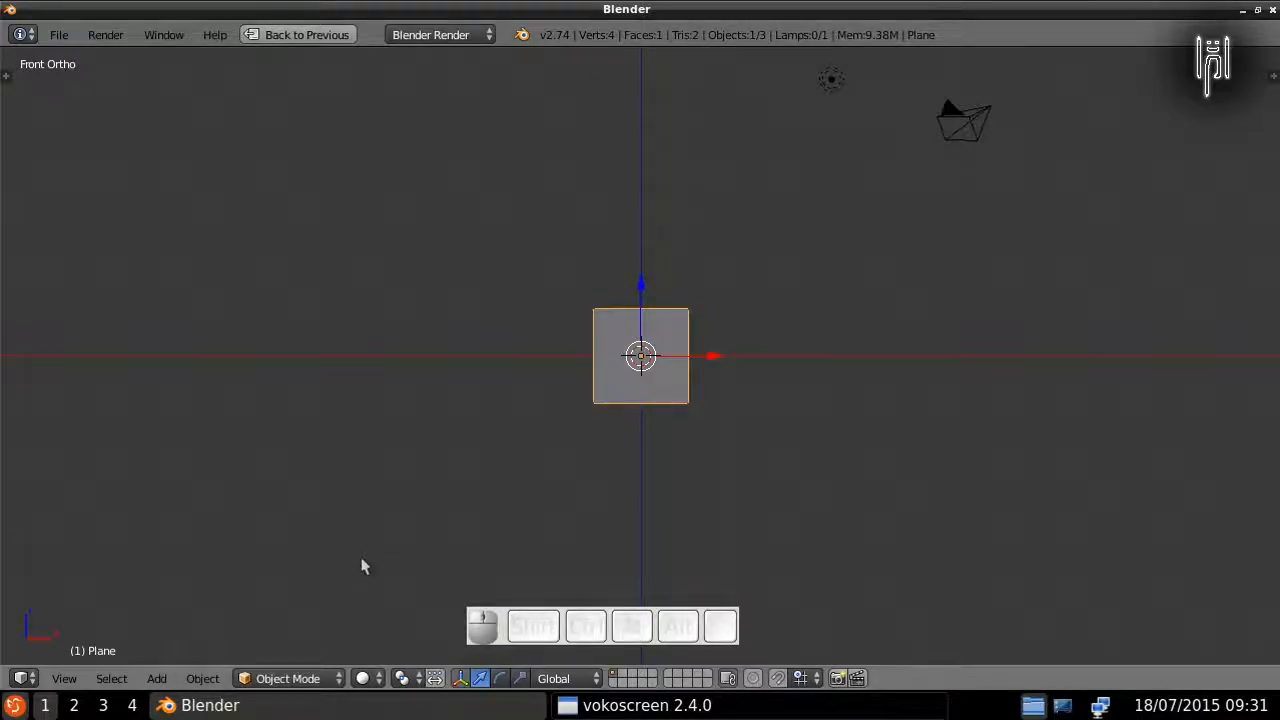
click(336, 678)
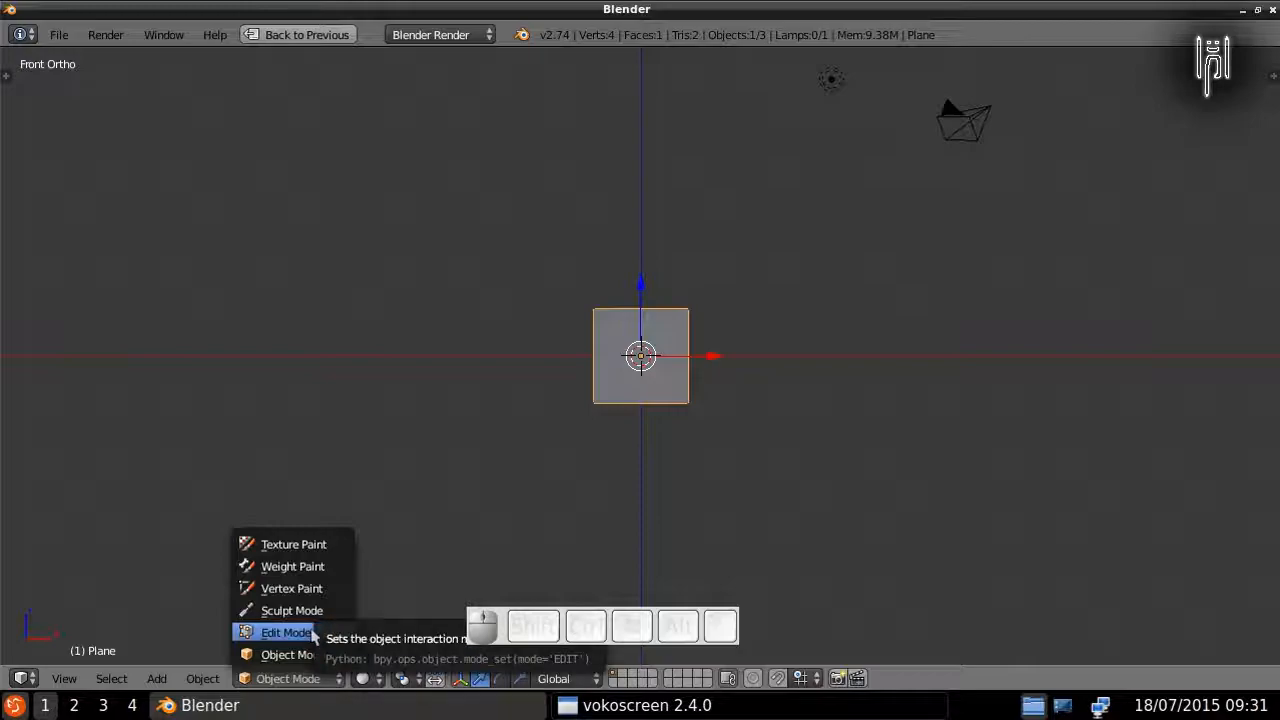
click(335, 685)
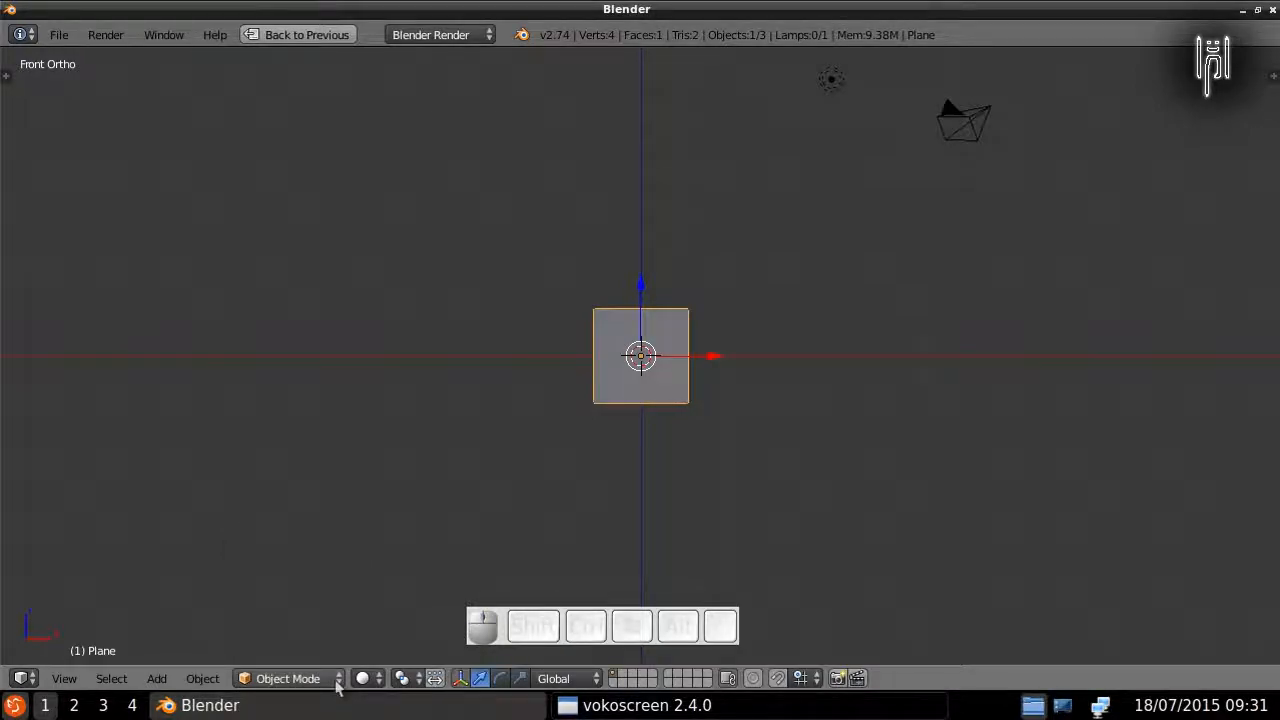
key(Tab)
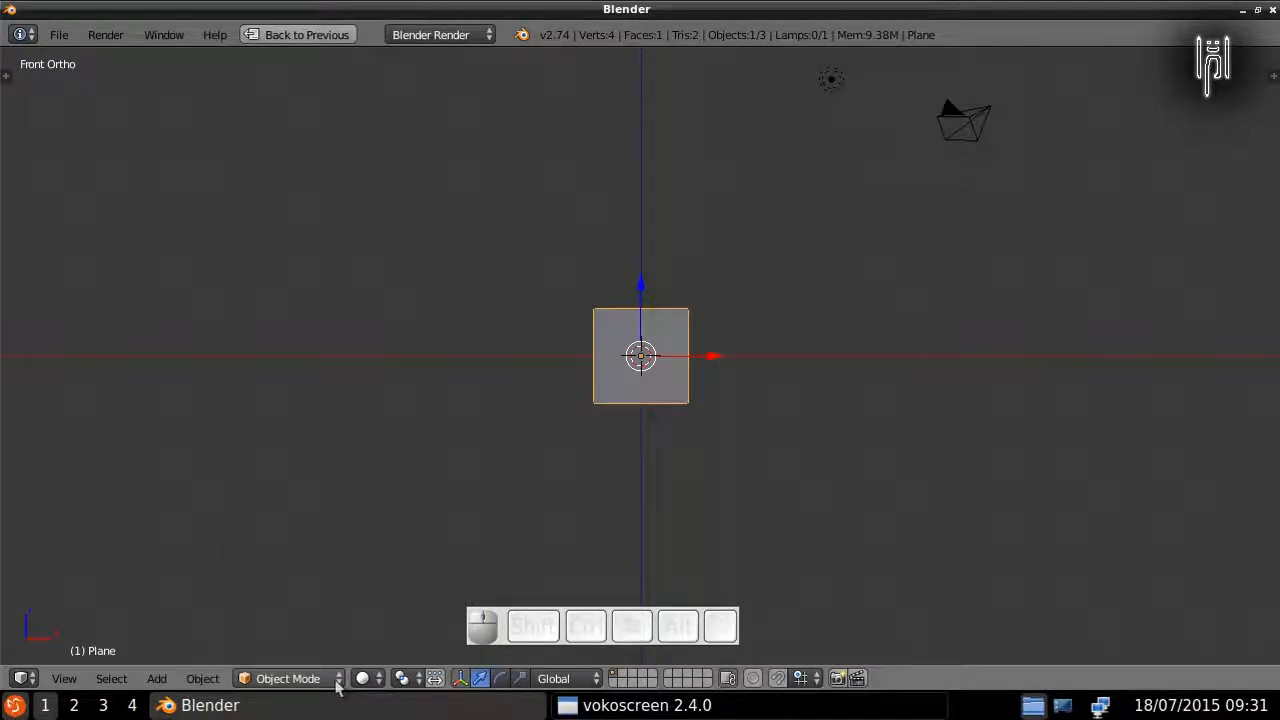
key(Tab)
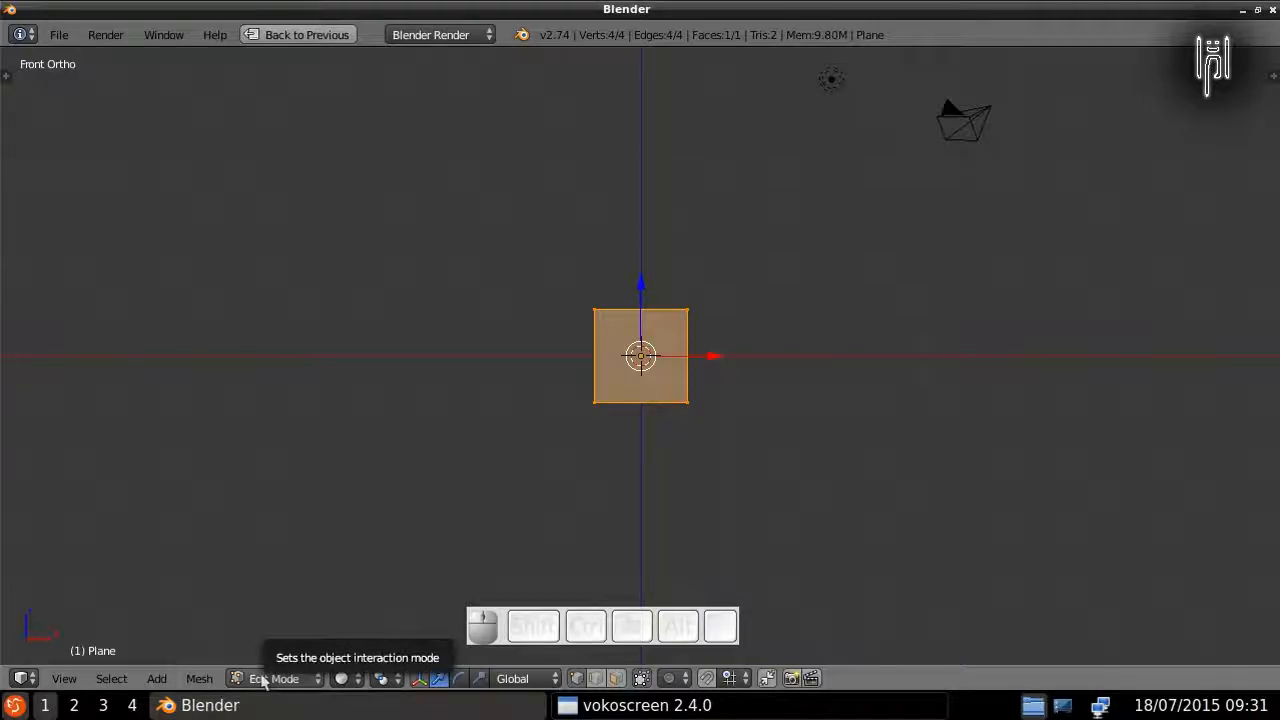
key(Tab)
key(Tab)
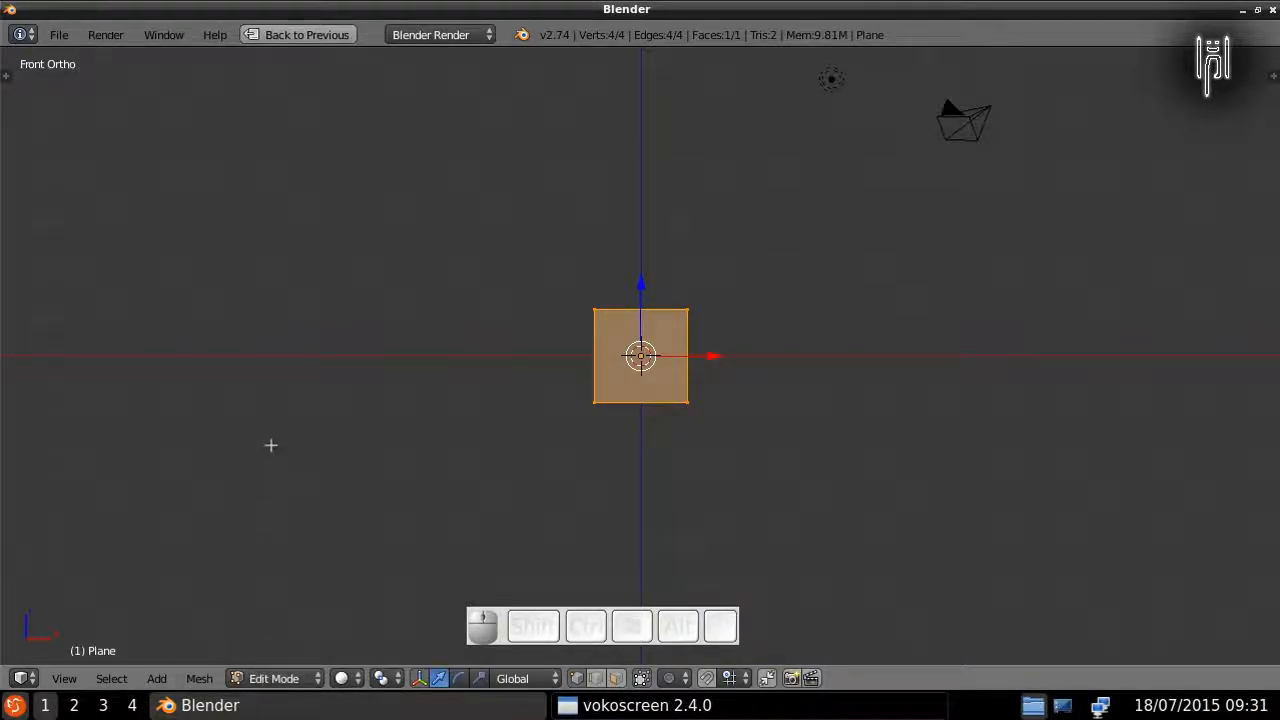
key(Tab)
key(Tab)
Step: Extrude only the plane's right edge by 2 units along the global X axis, snapping to the grid
key(a)
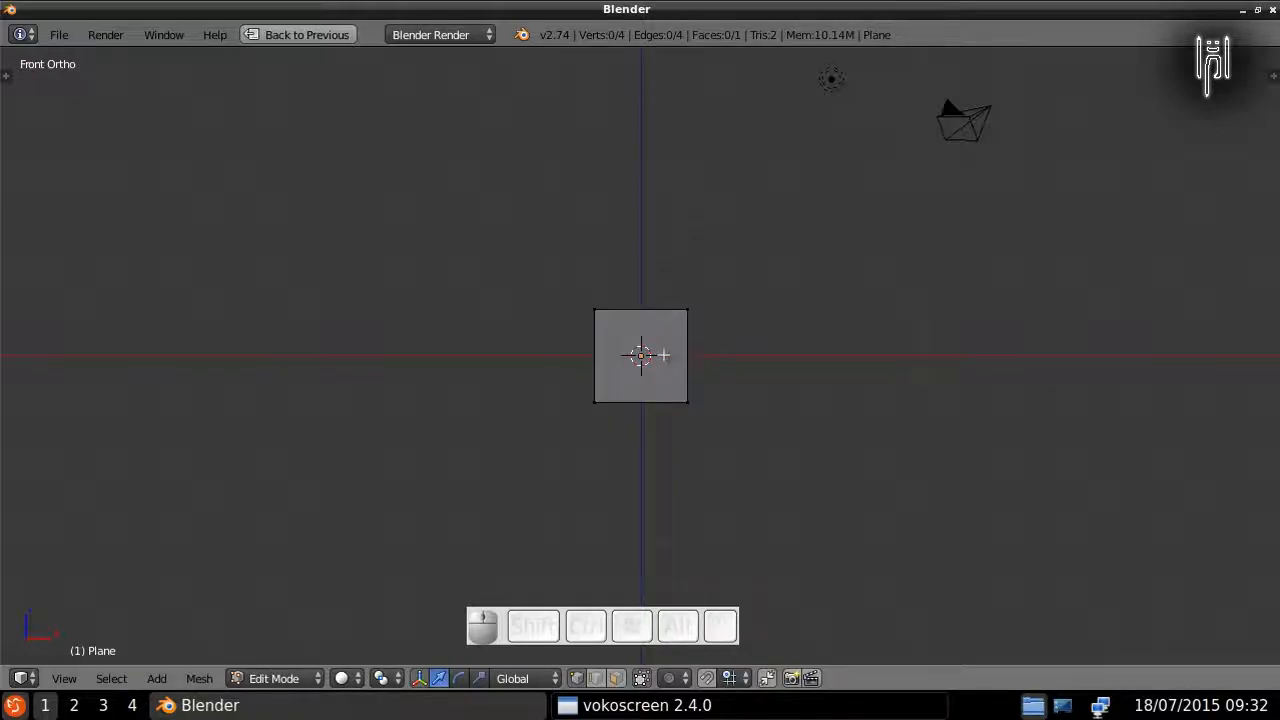
key(b)
drag(668, 289, 710, 428)
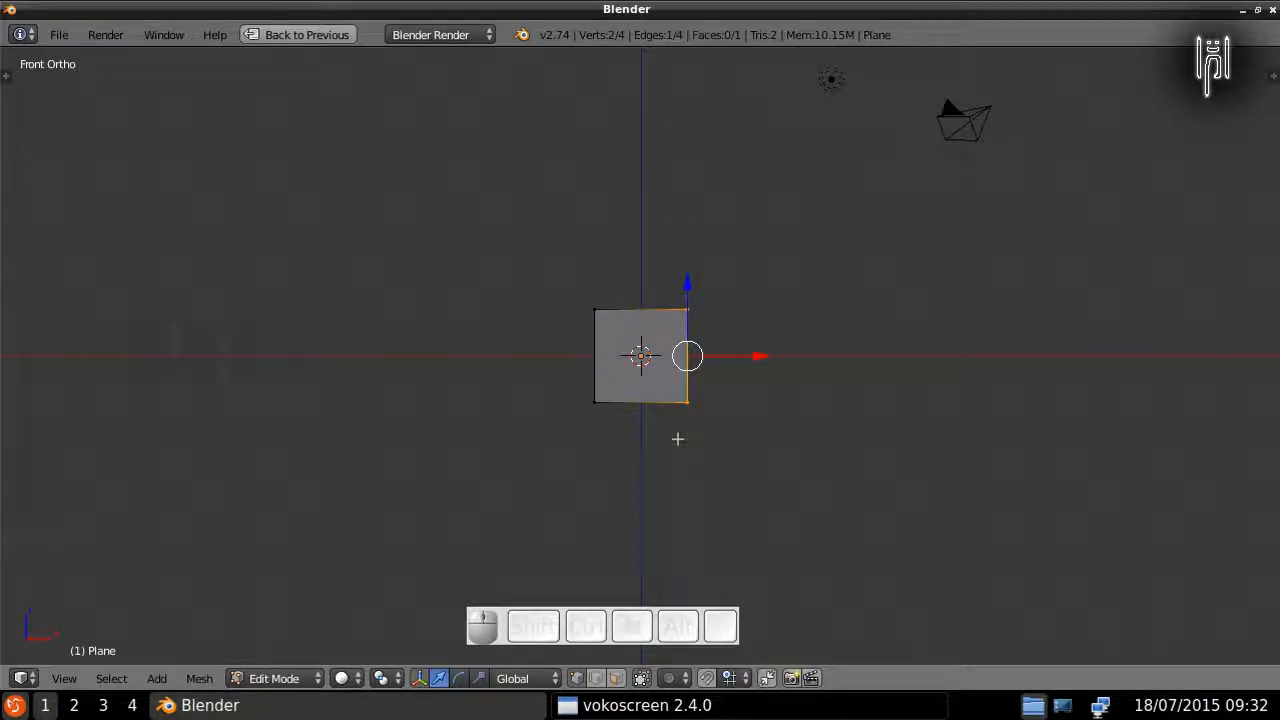
key(e)
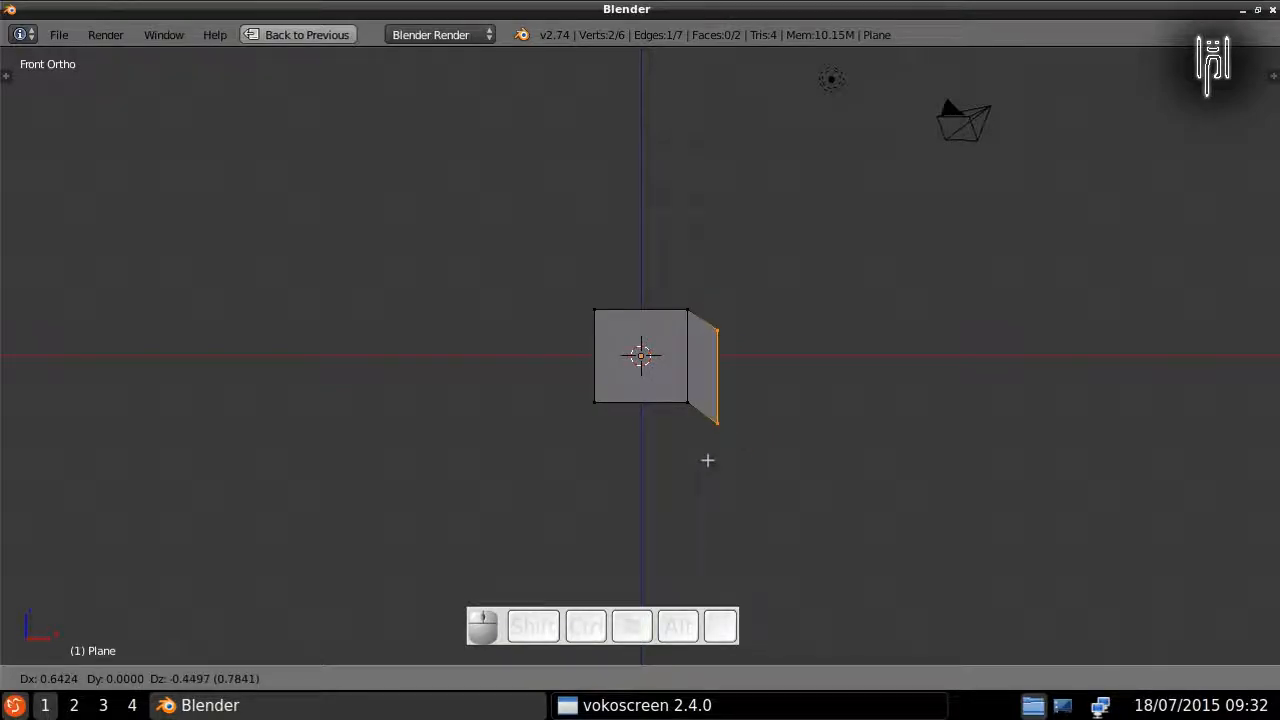
key(x)
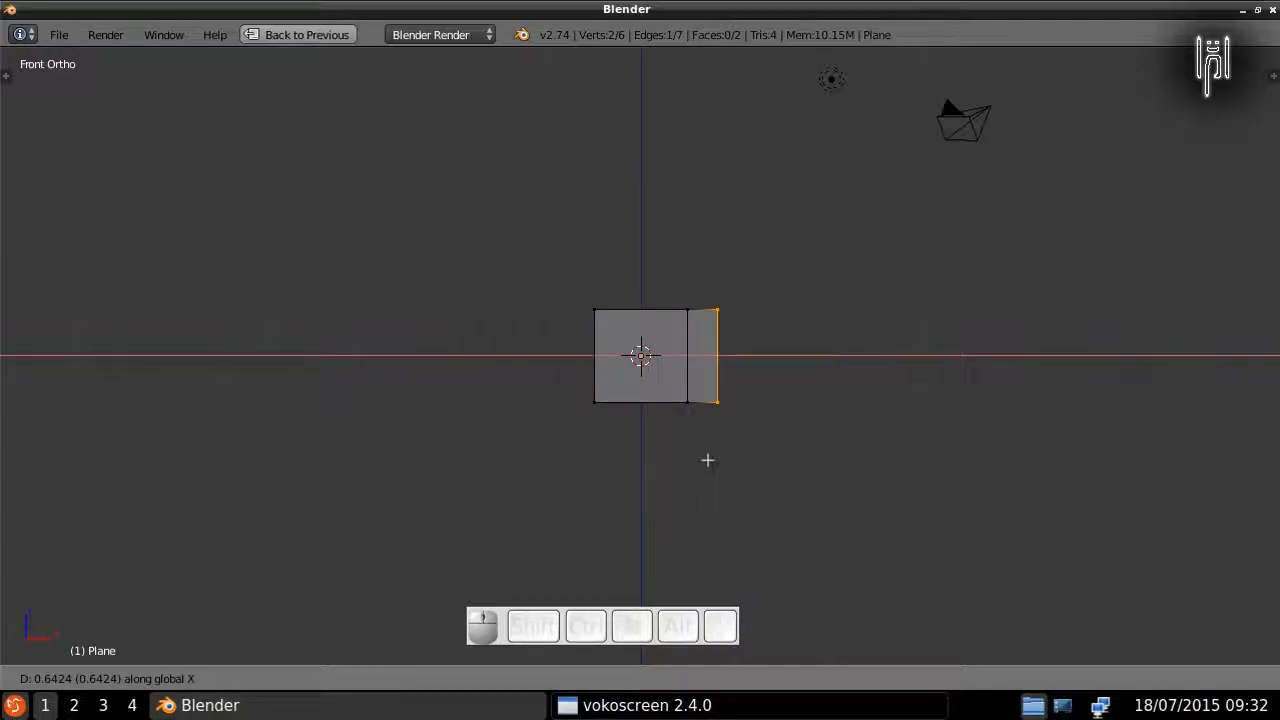
key(y)
key(z)
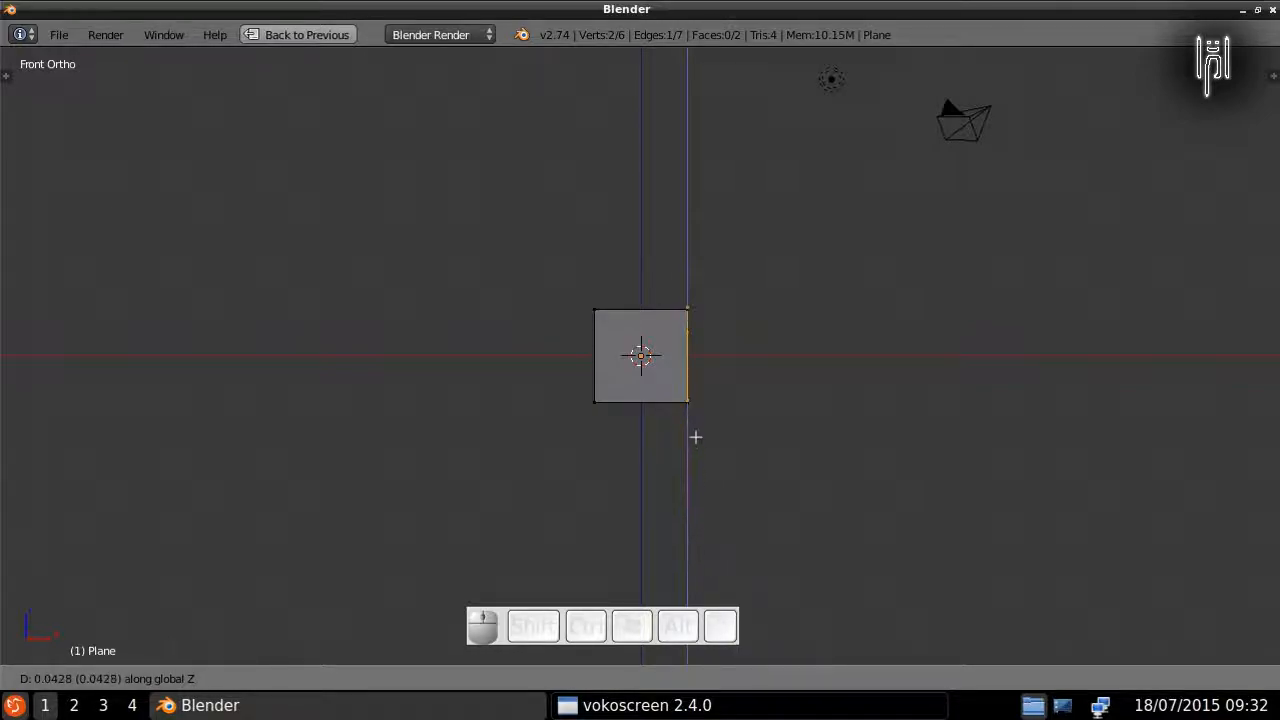
key(x)
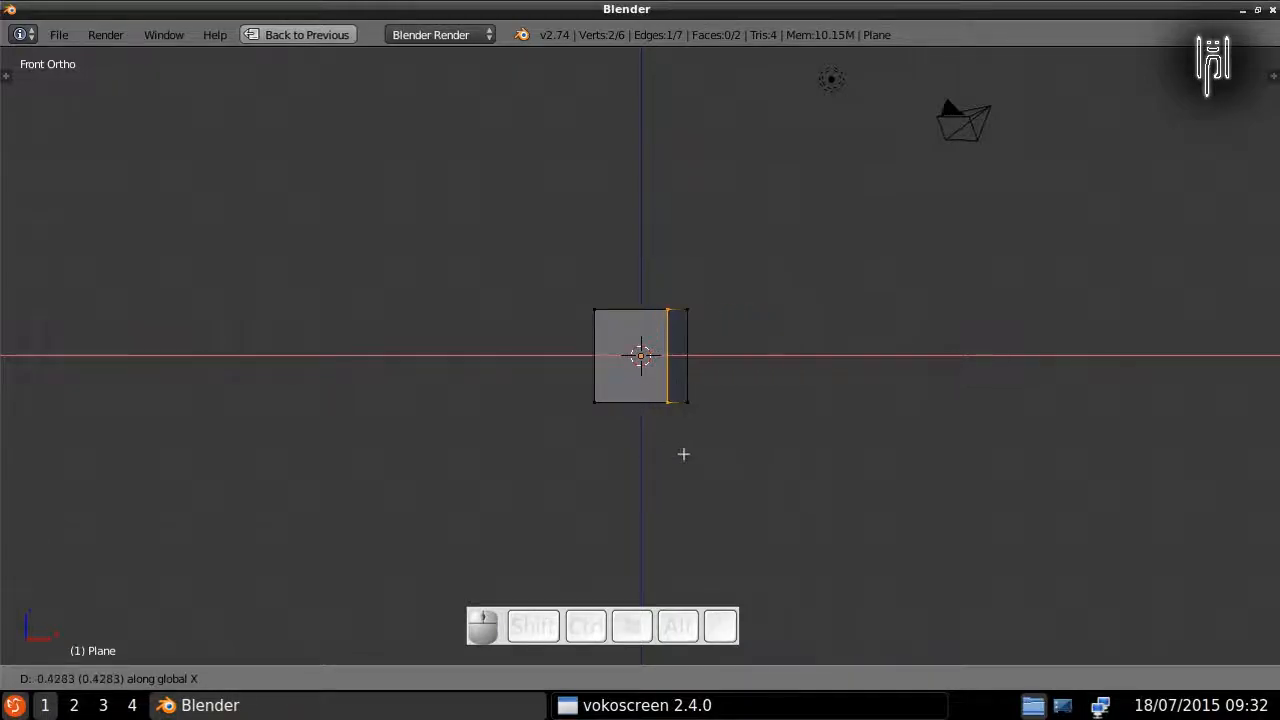
key(ctrl)
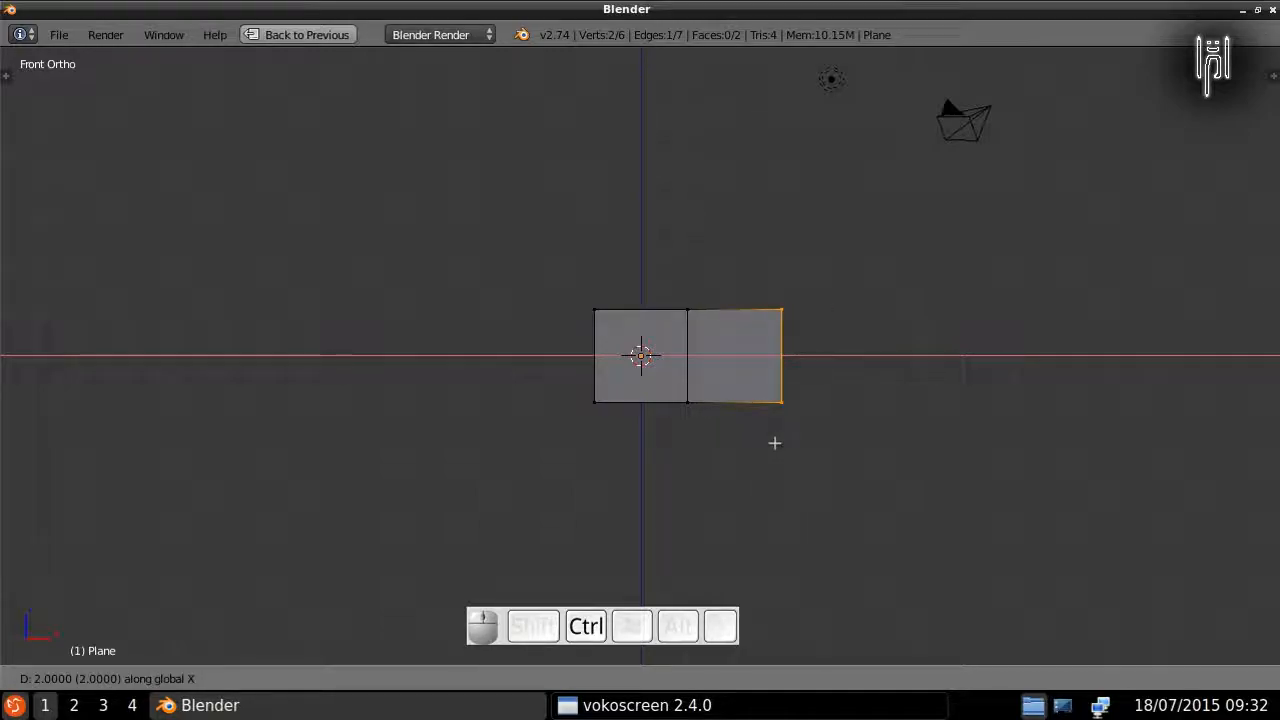
click(774, 442)
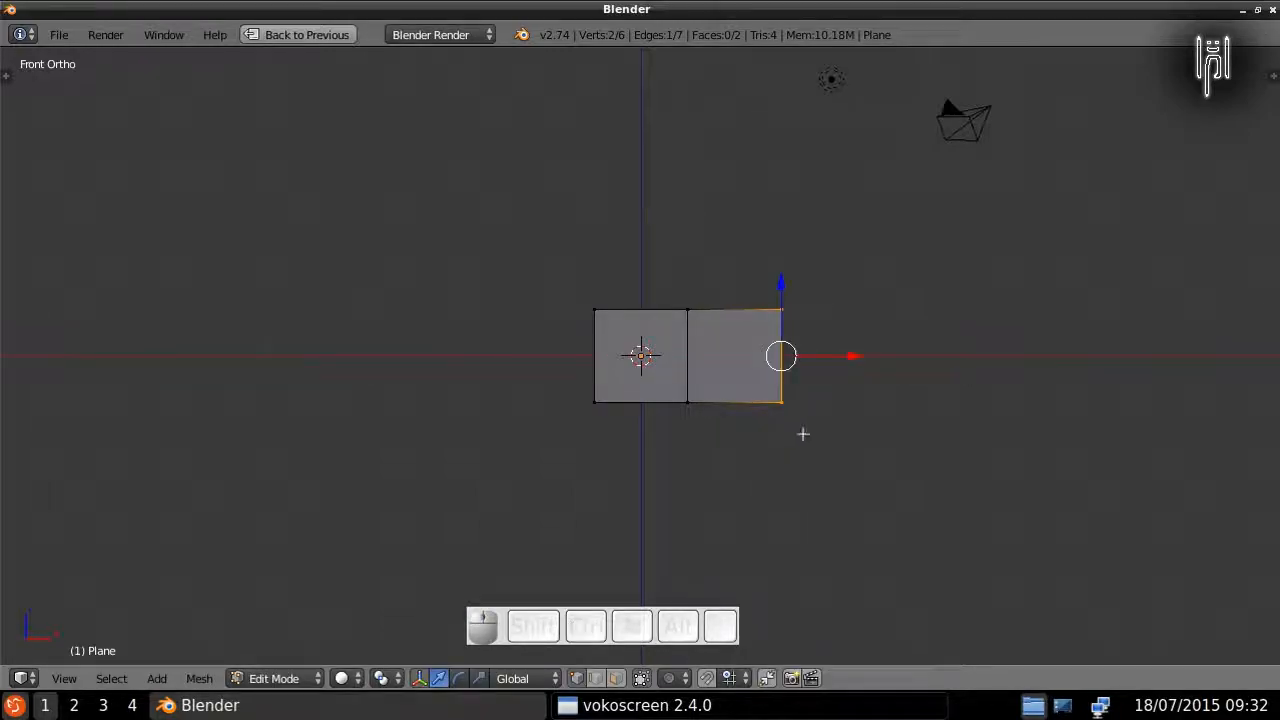
key(r)
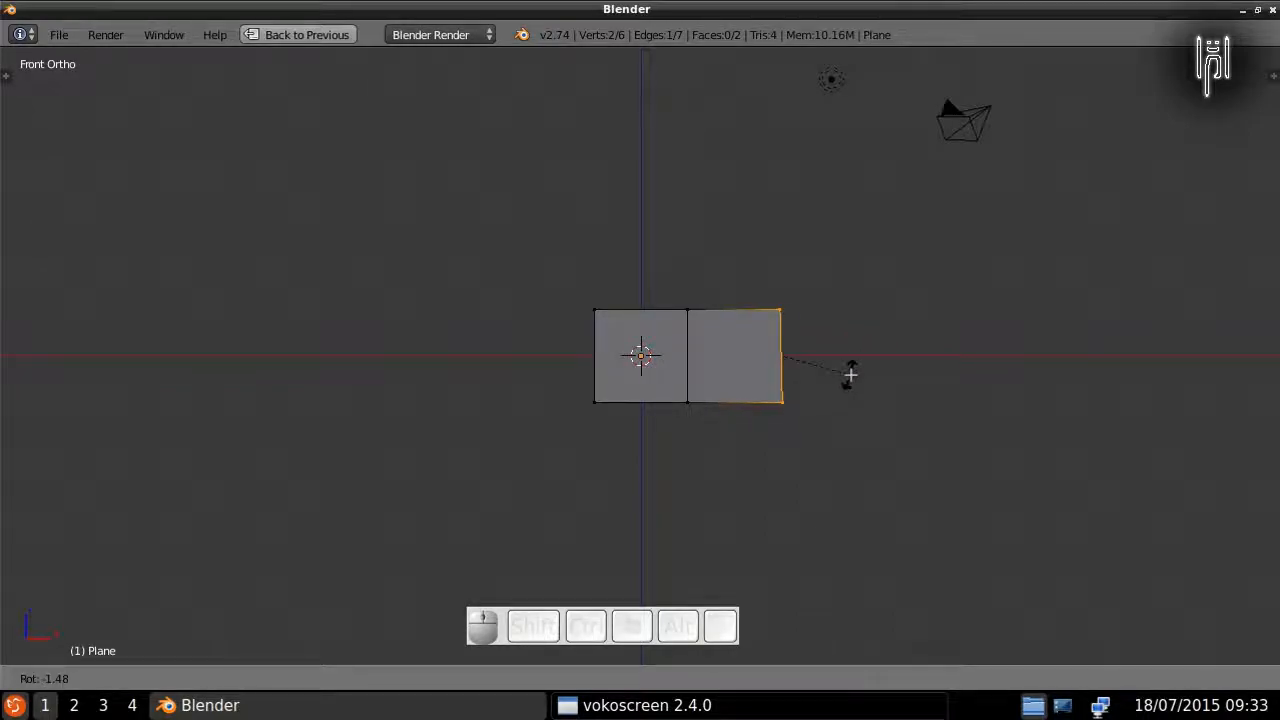
key(Escape)
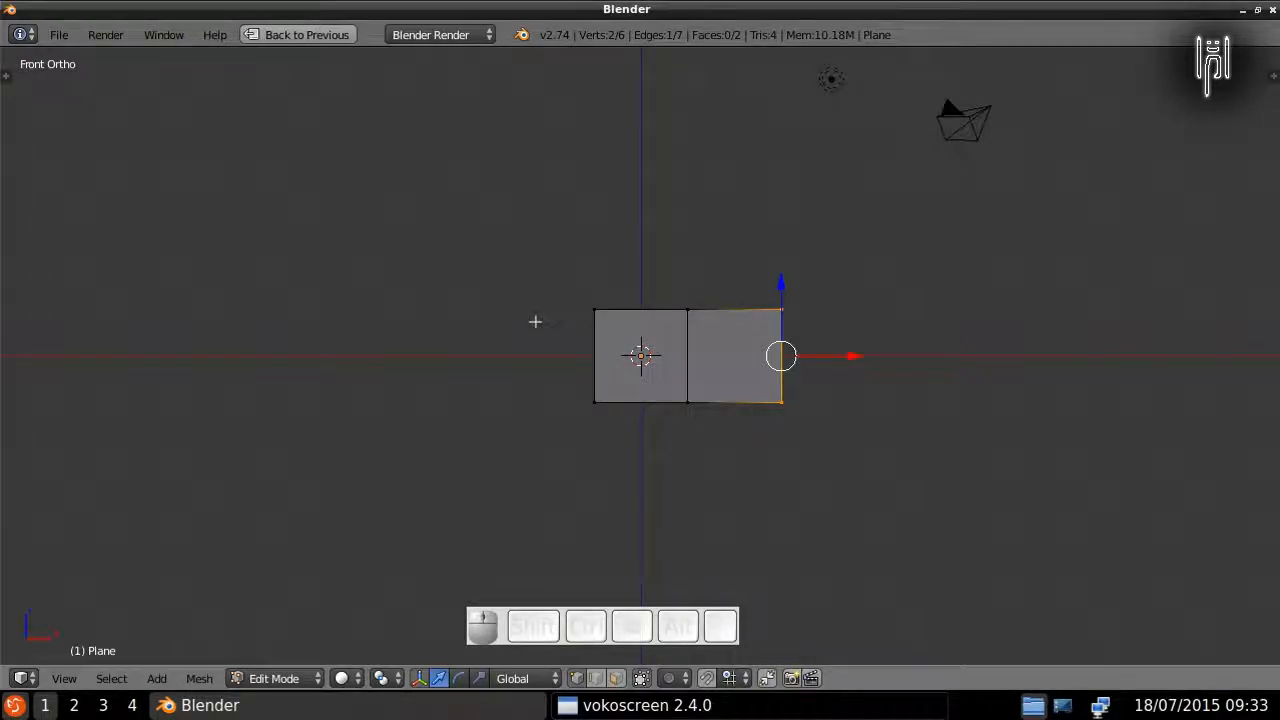
Step: Delete the upper vertices together with the extruded right edge's vertices, leaving only the original plane's lower edge
key(b)
drag(525, 288, 712, 322)
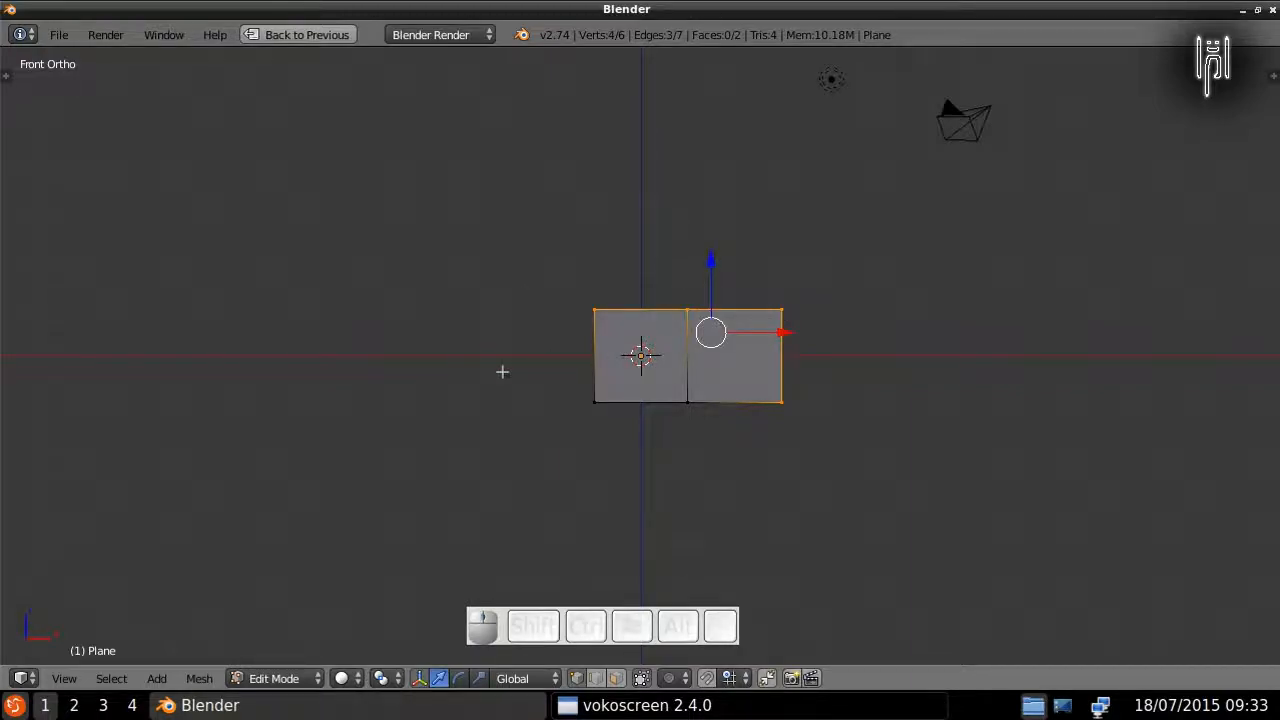
key(x)
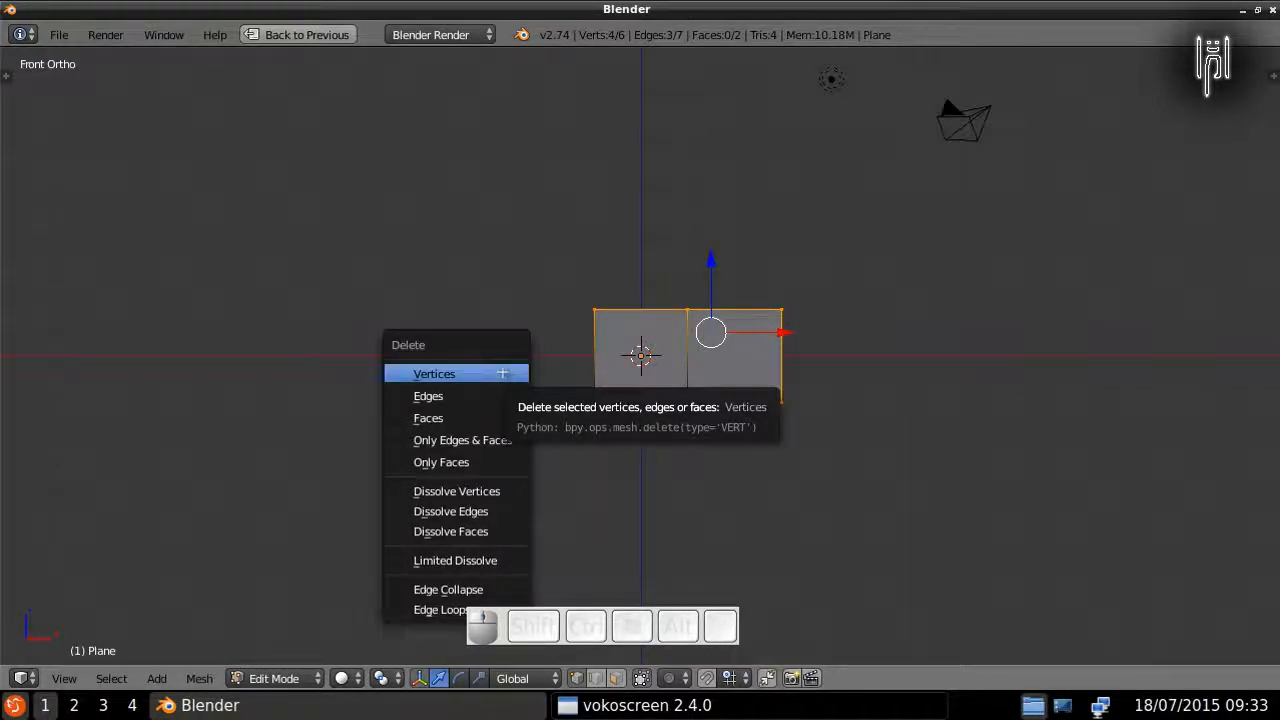
click(502, 373)
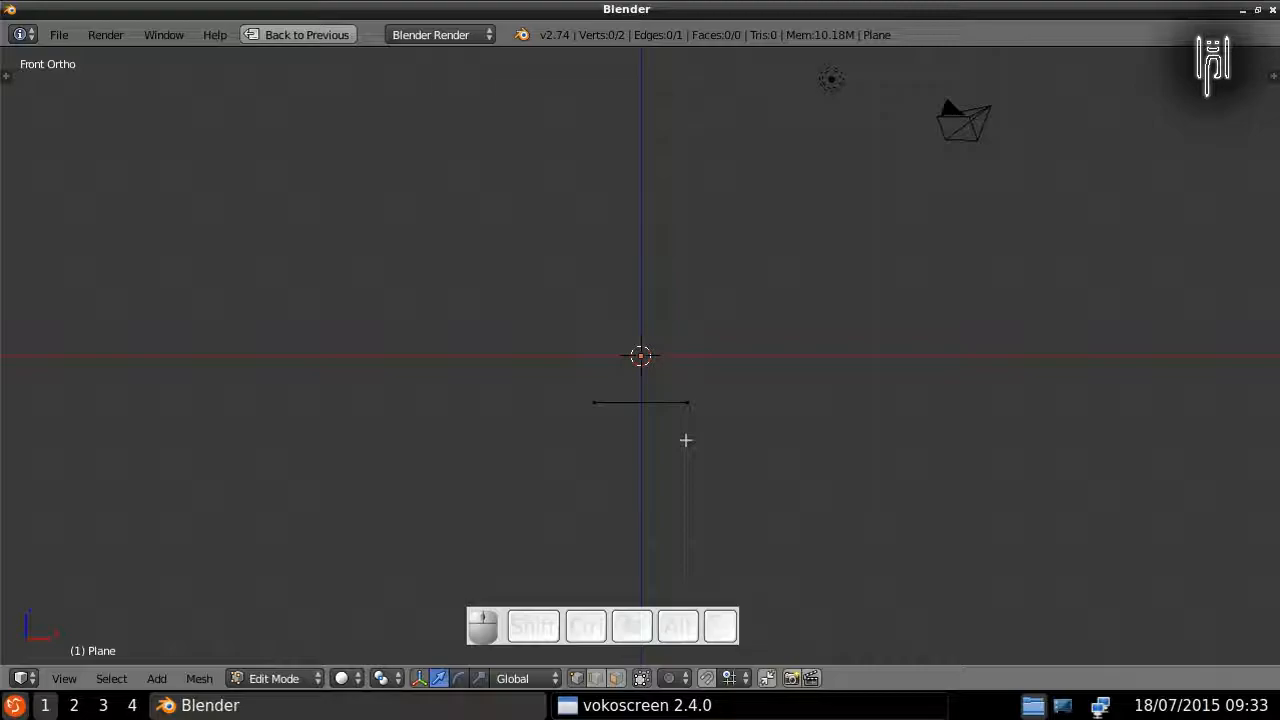
Step: Move the remaining edge about 3 units along negative X and 1 unit up onto the X axis, snapping to the grid
key(l)
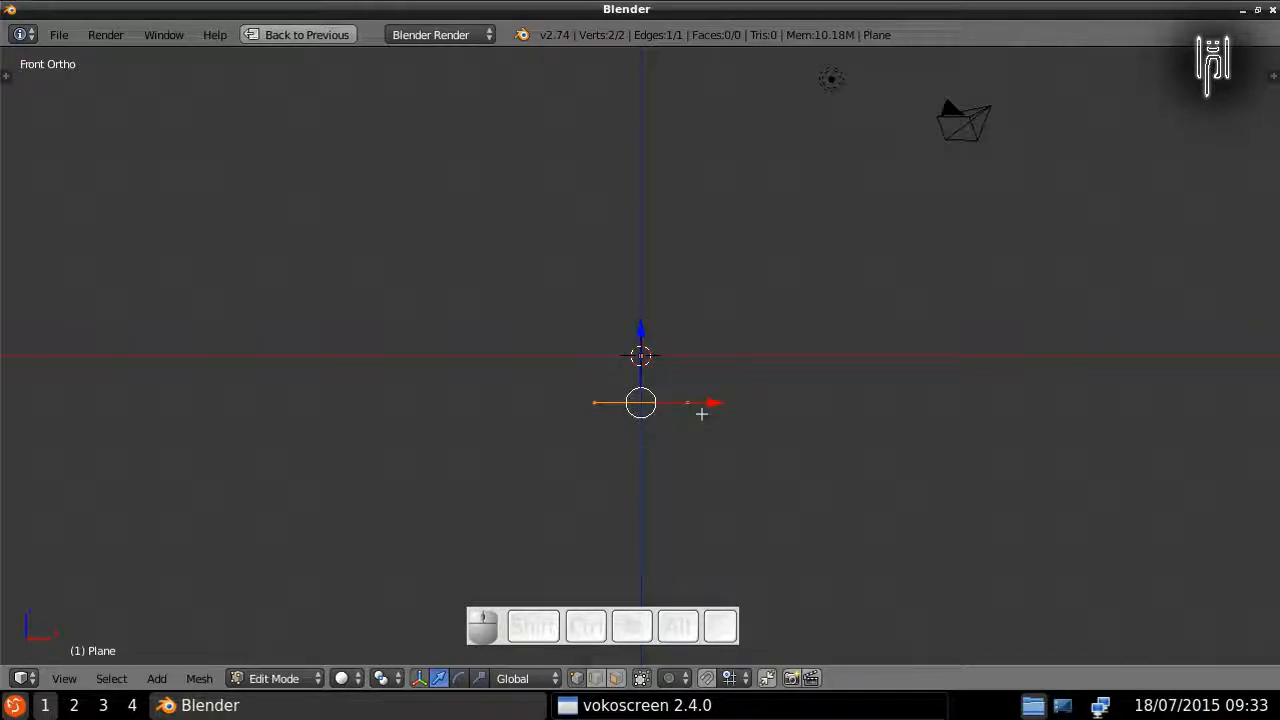
key(g)
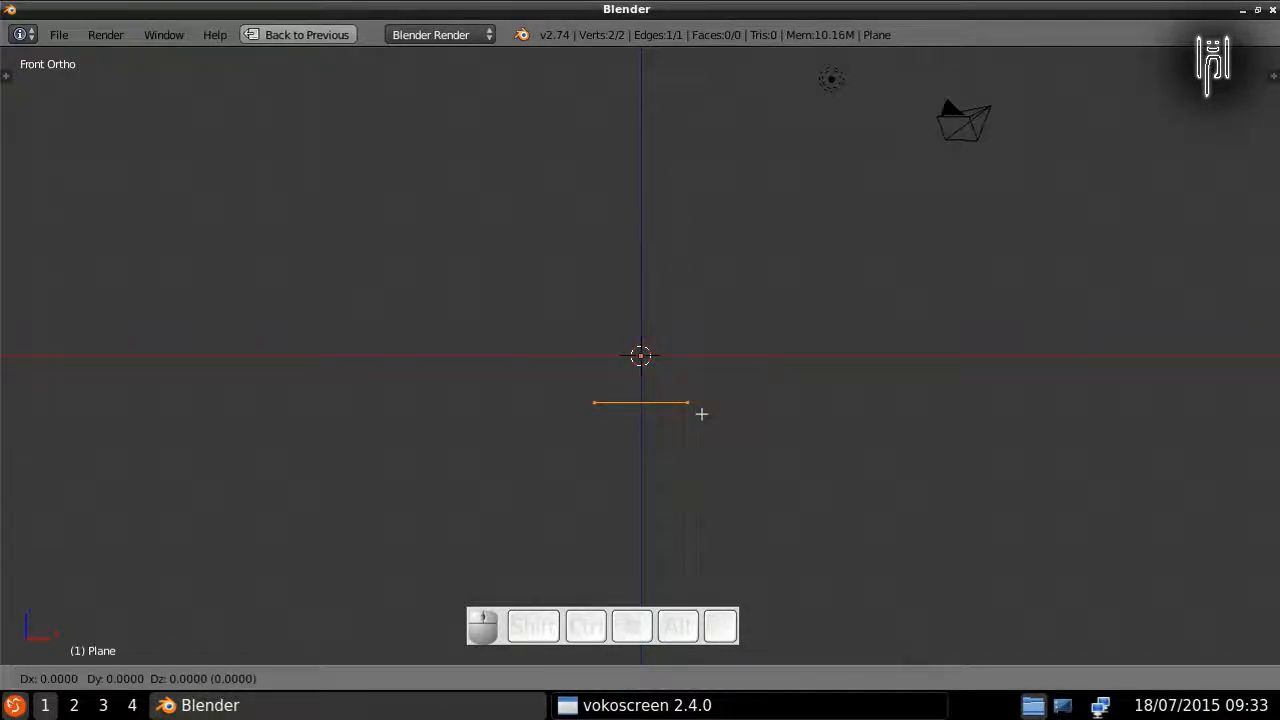
key(ctrl)
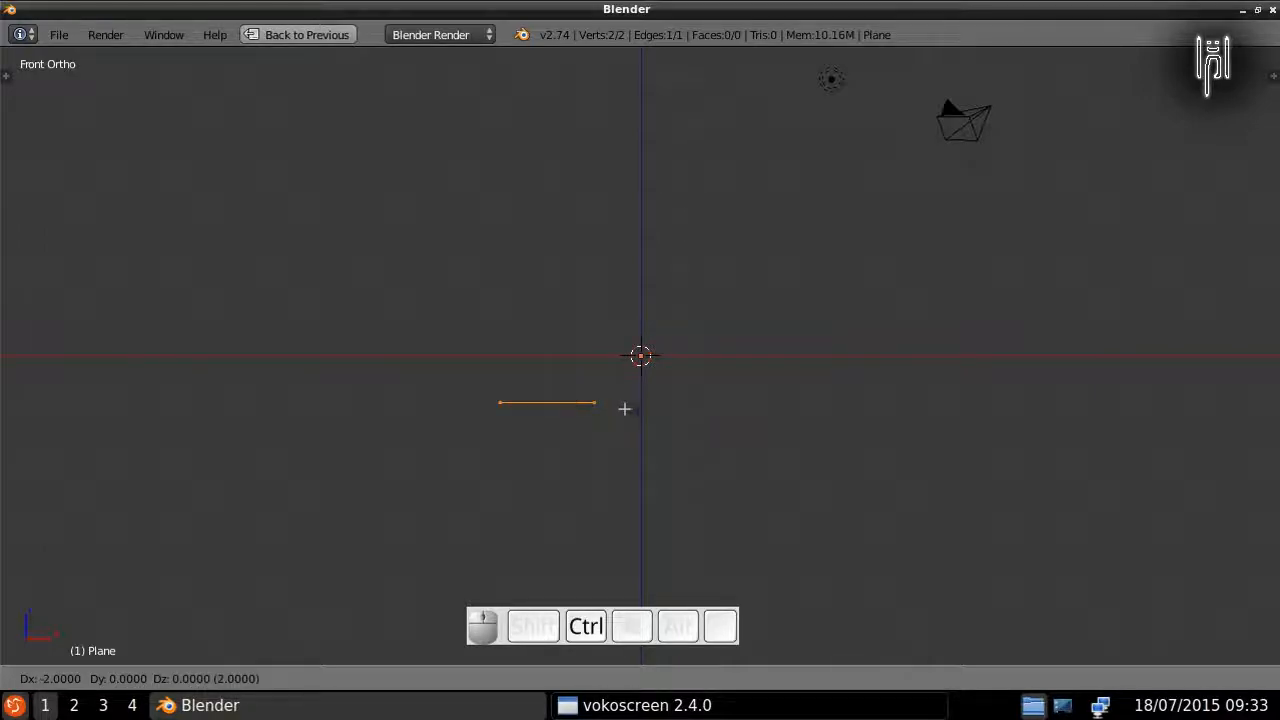
click(566, 369)
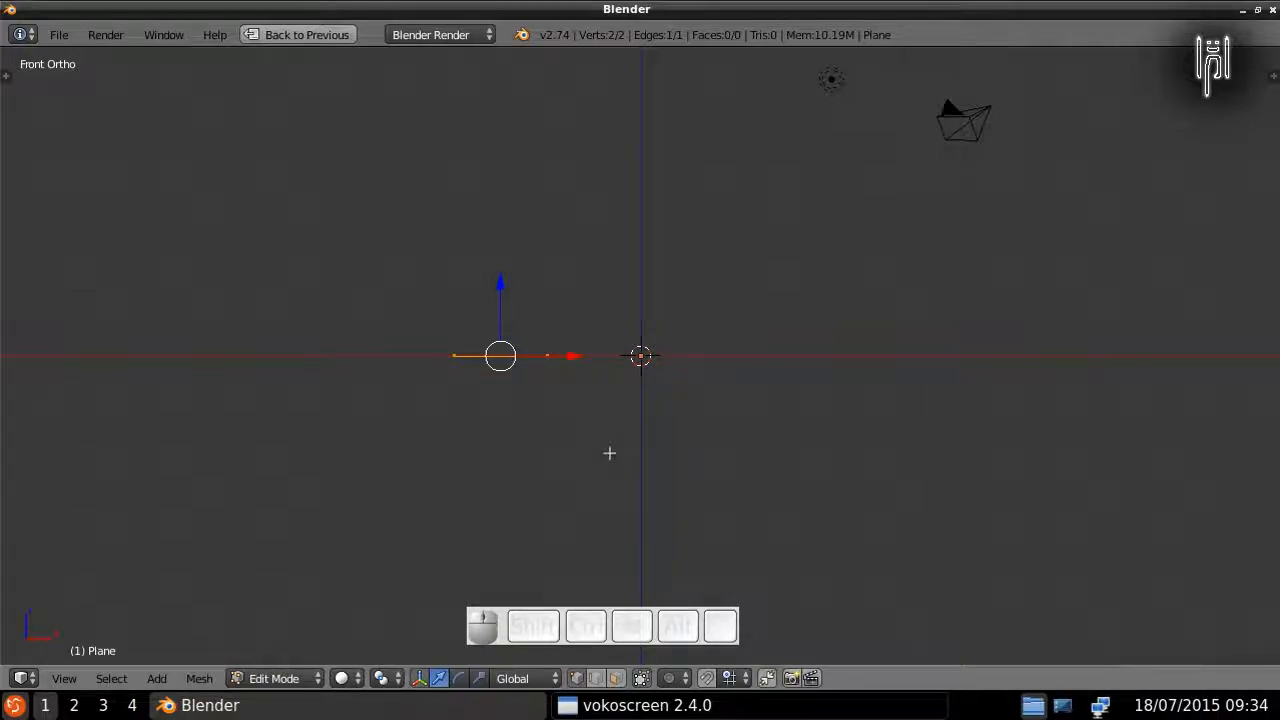
Step: Extrude the edge 1 unit upward along Z, snapping to the grid
key(e)
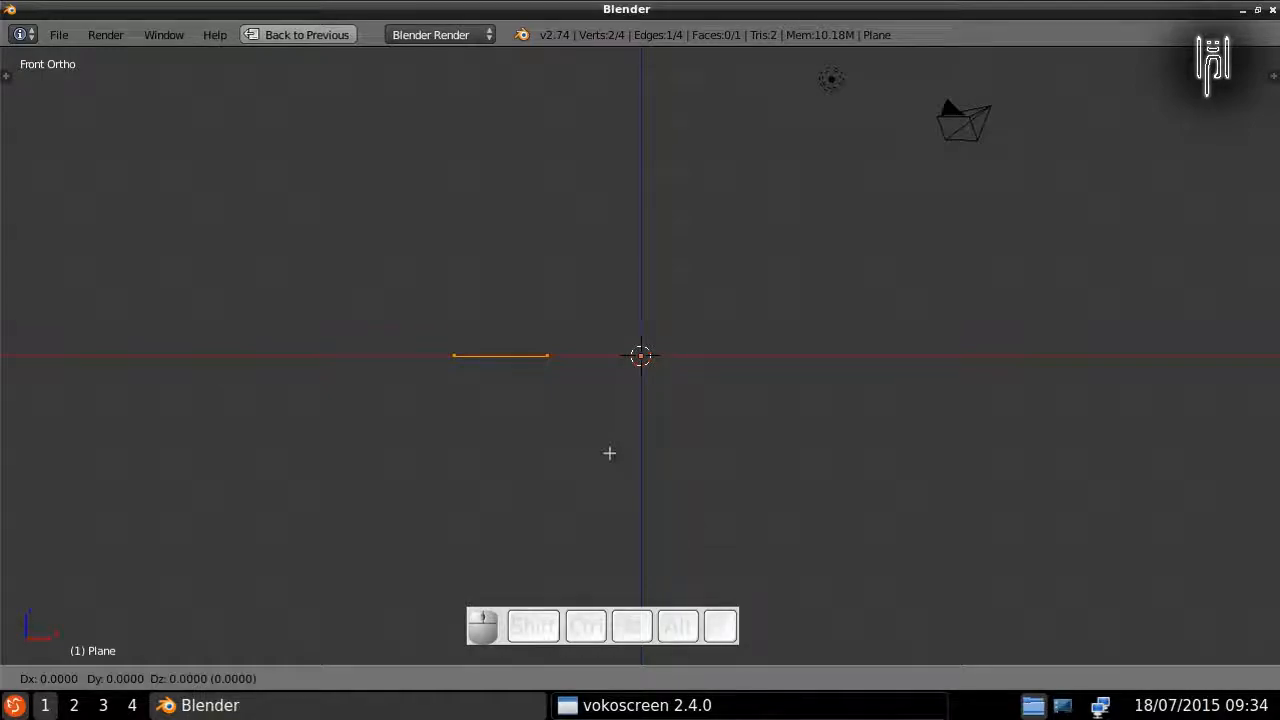
key(ctrl)
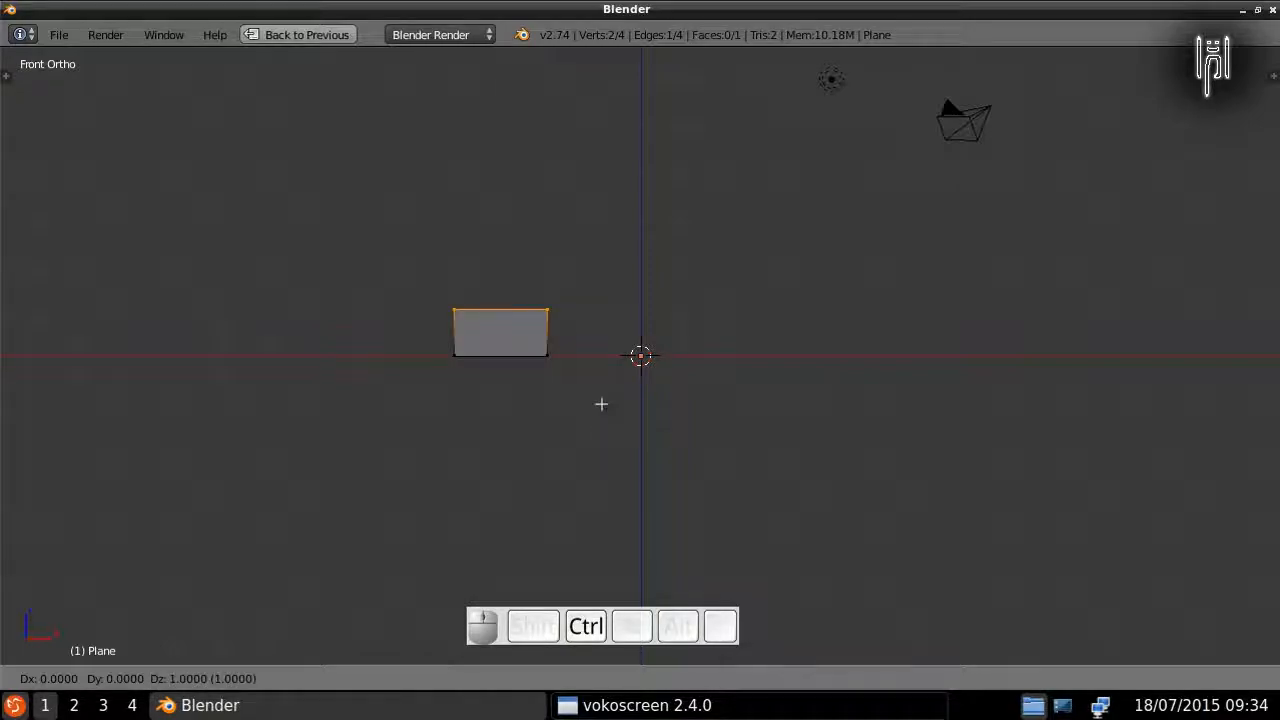
ctrl+click(601, 403)
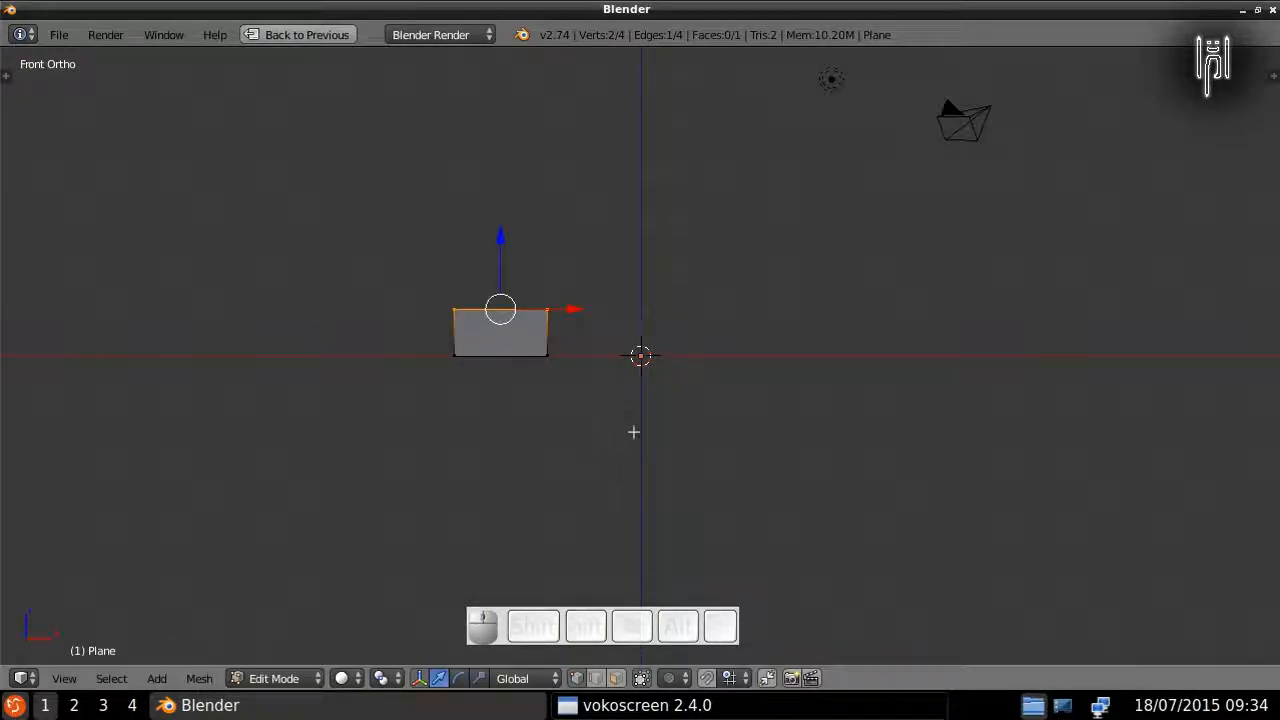
Step: Change the viewport's pivot point to the 3D Cursor so transformations turn around the origin
key(r)
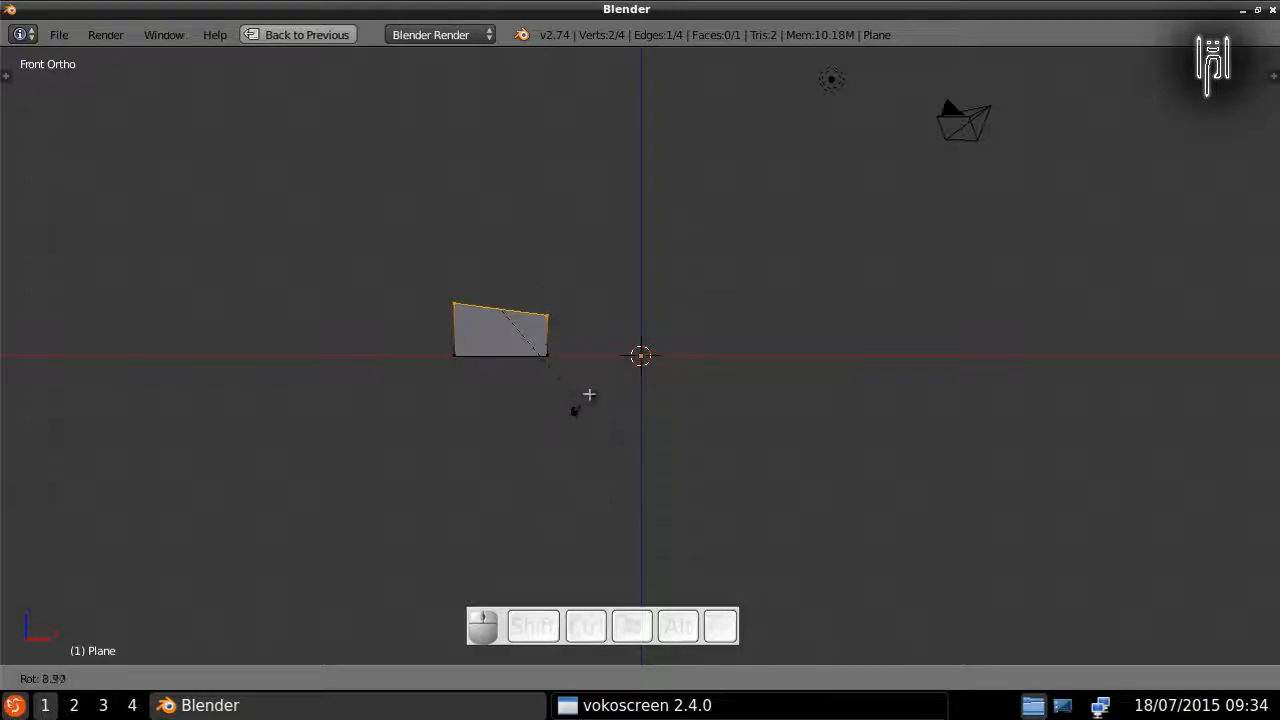
key(Escape)
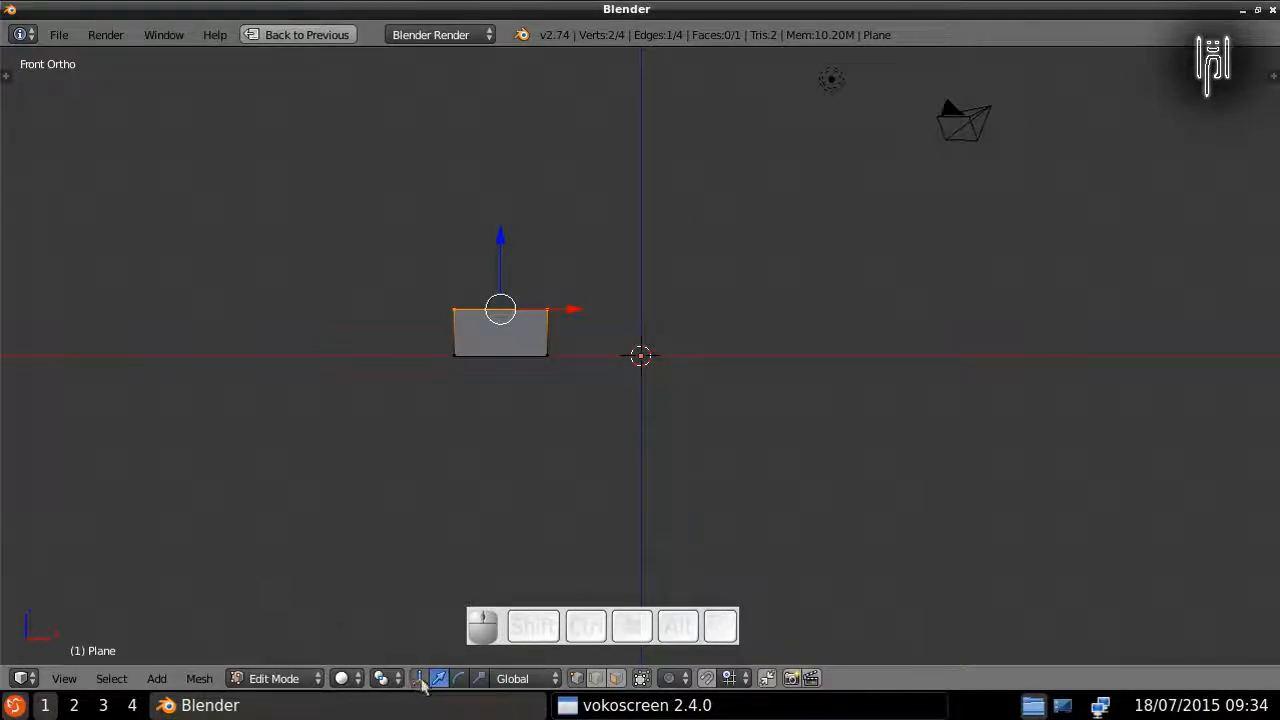
click(350, 679)
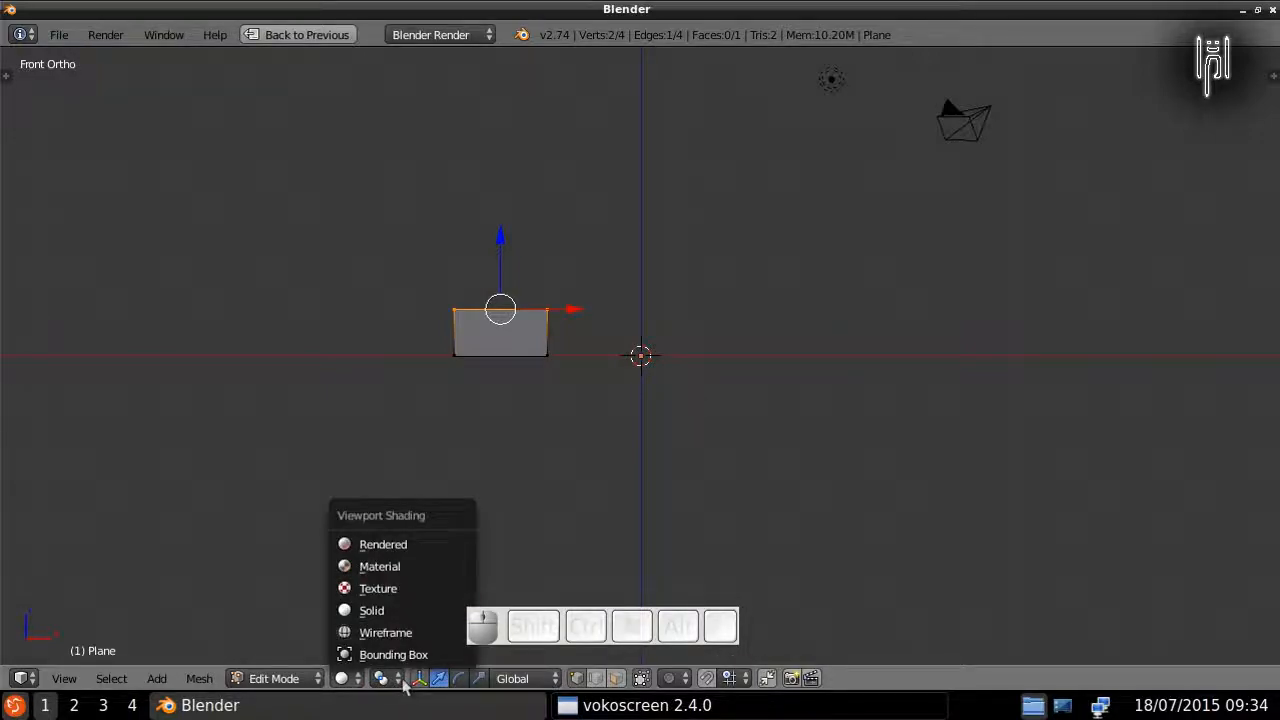
click(402, 682)
click(398, 680)
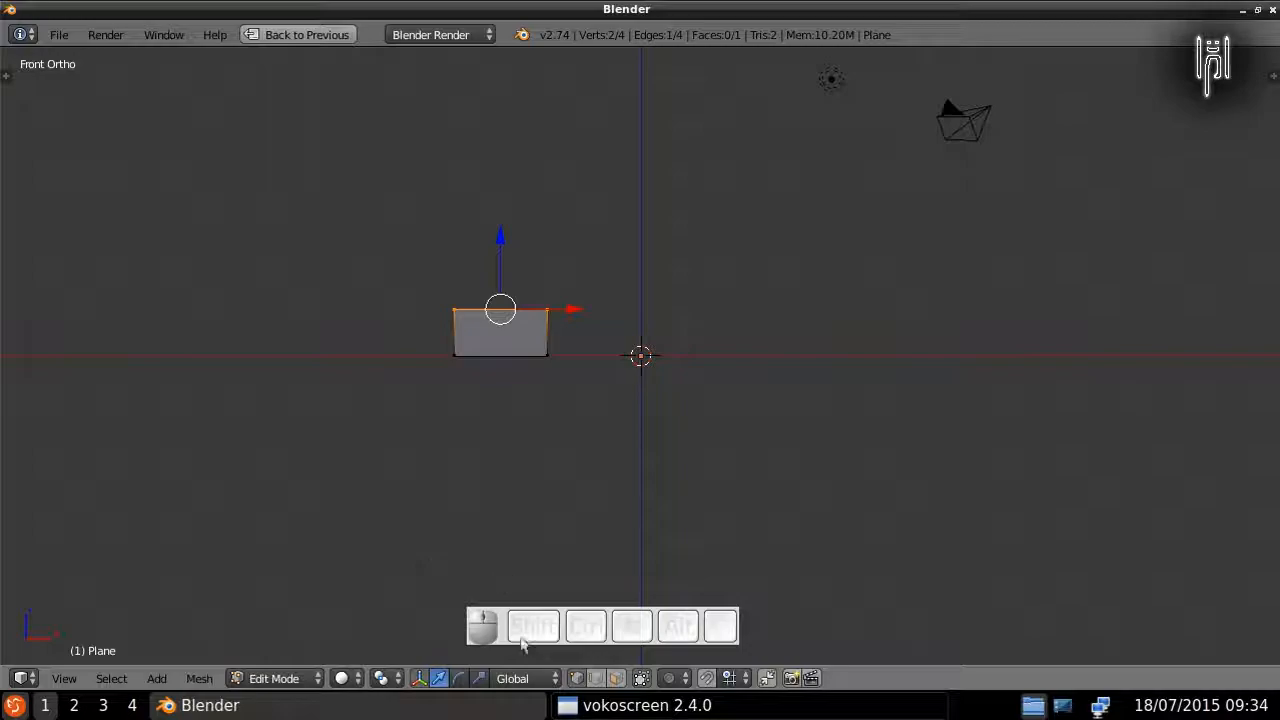
drag(523, 645, 586, 714)
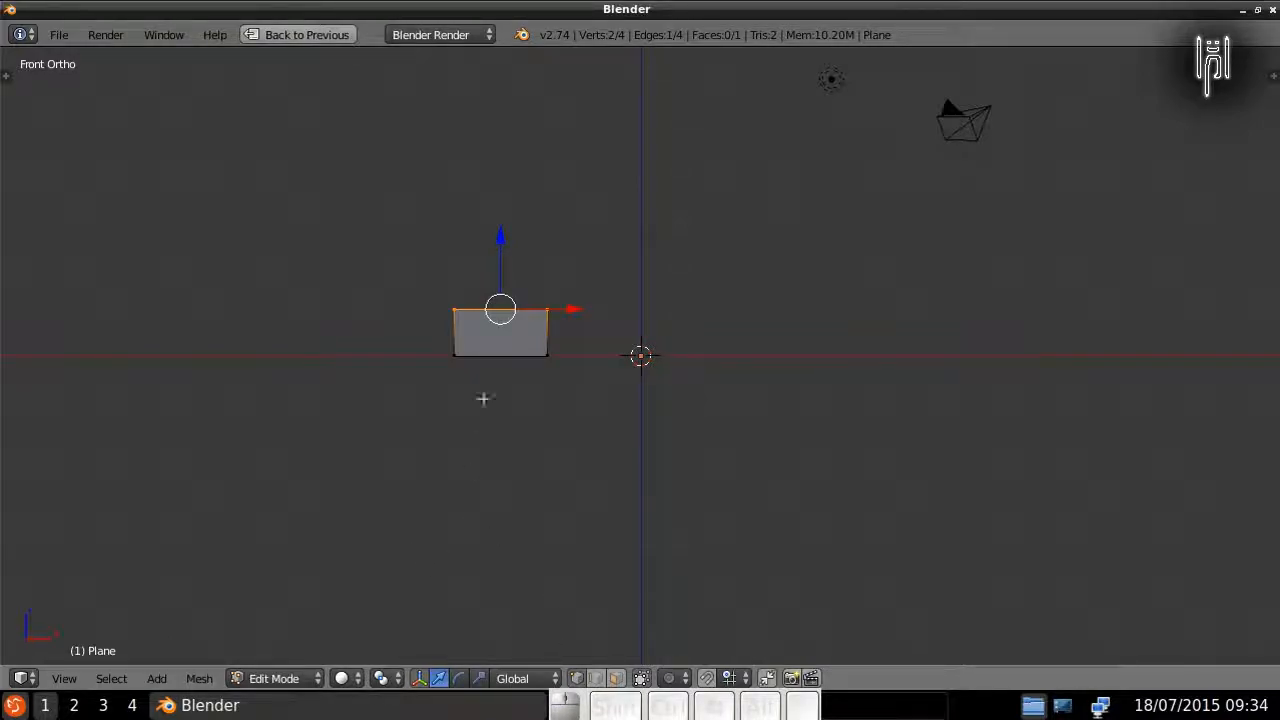
click(397, 679)
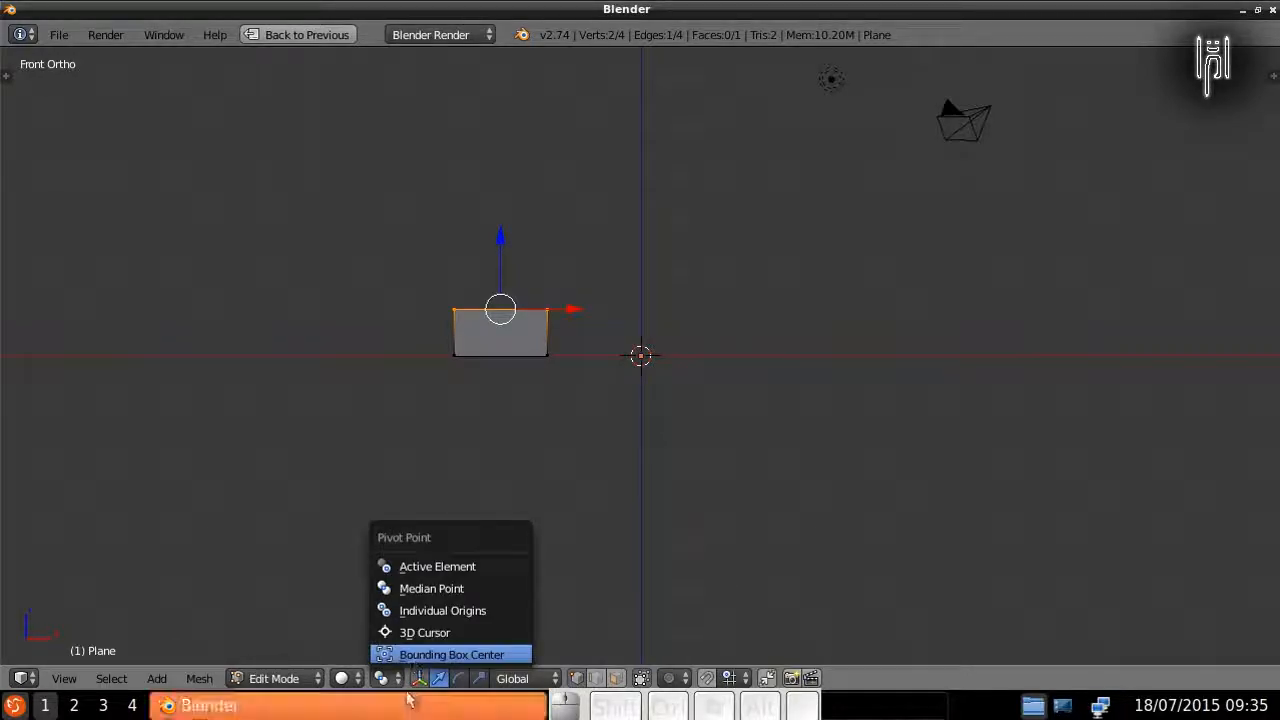
click(399, 680)
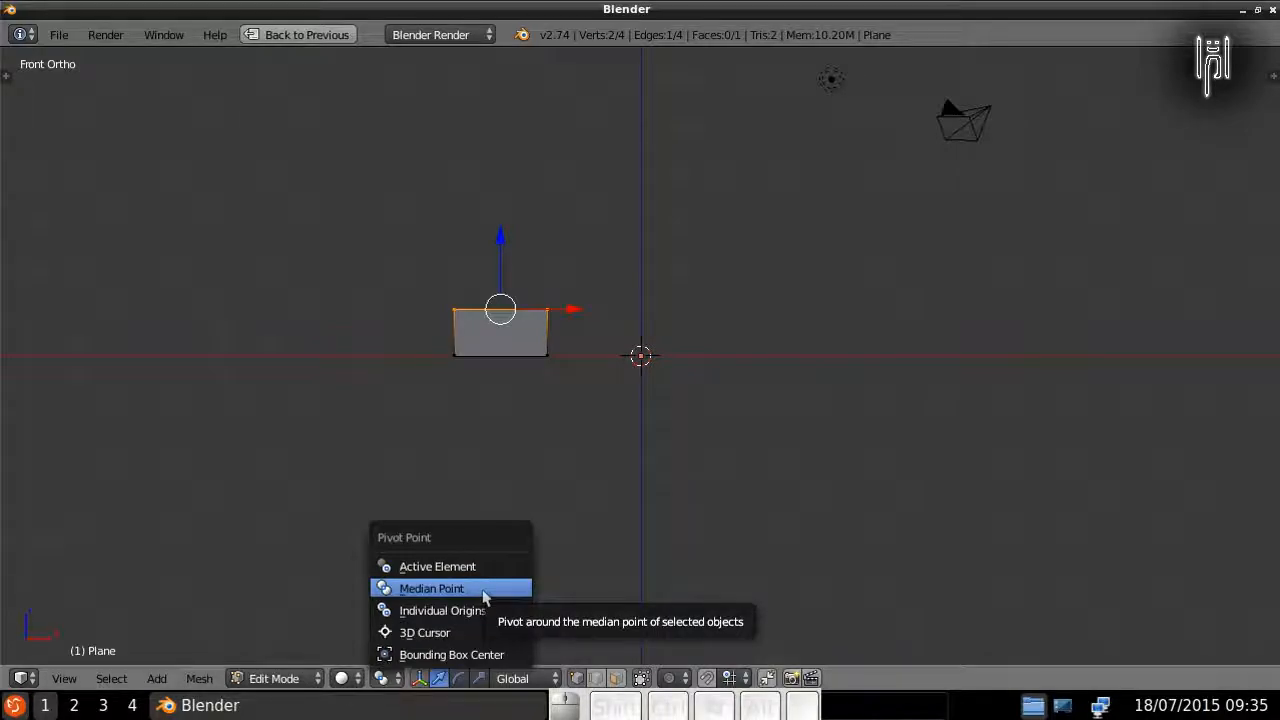
click(452, 640)
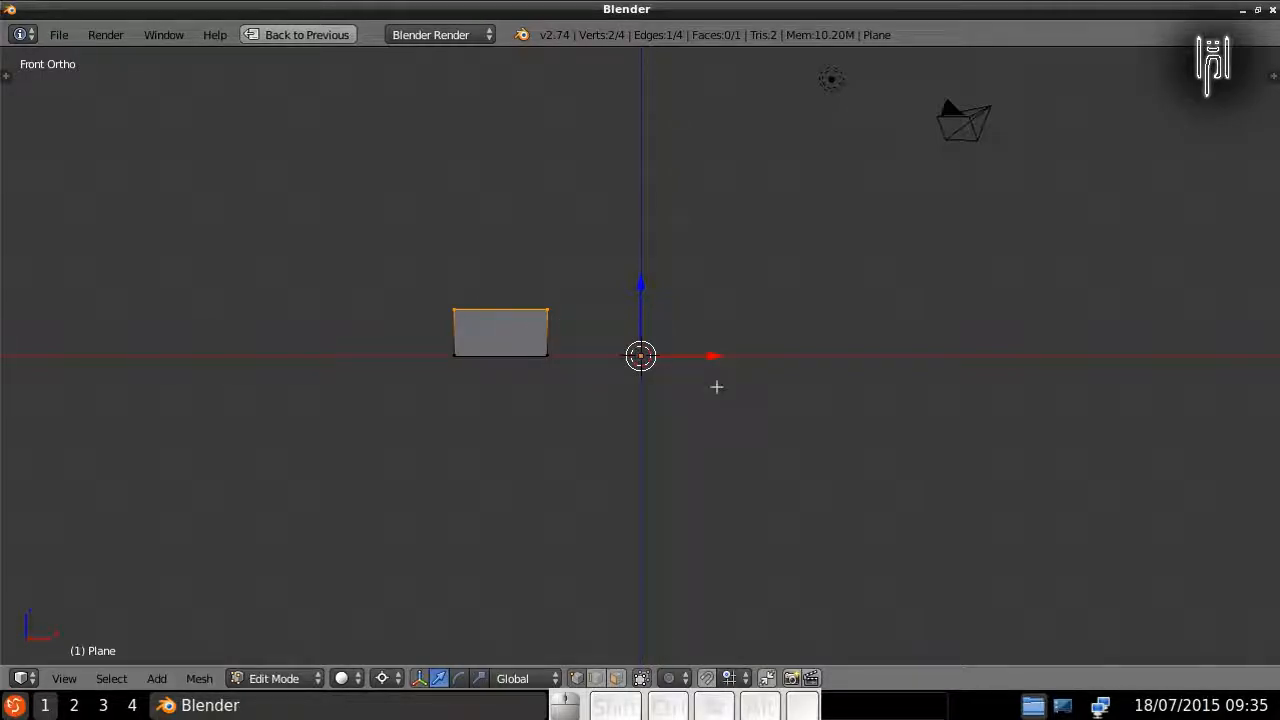
Step: Move the selected upper edge 1 unit down along Z onto the X axis, snapping to the grid
key(r)
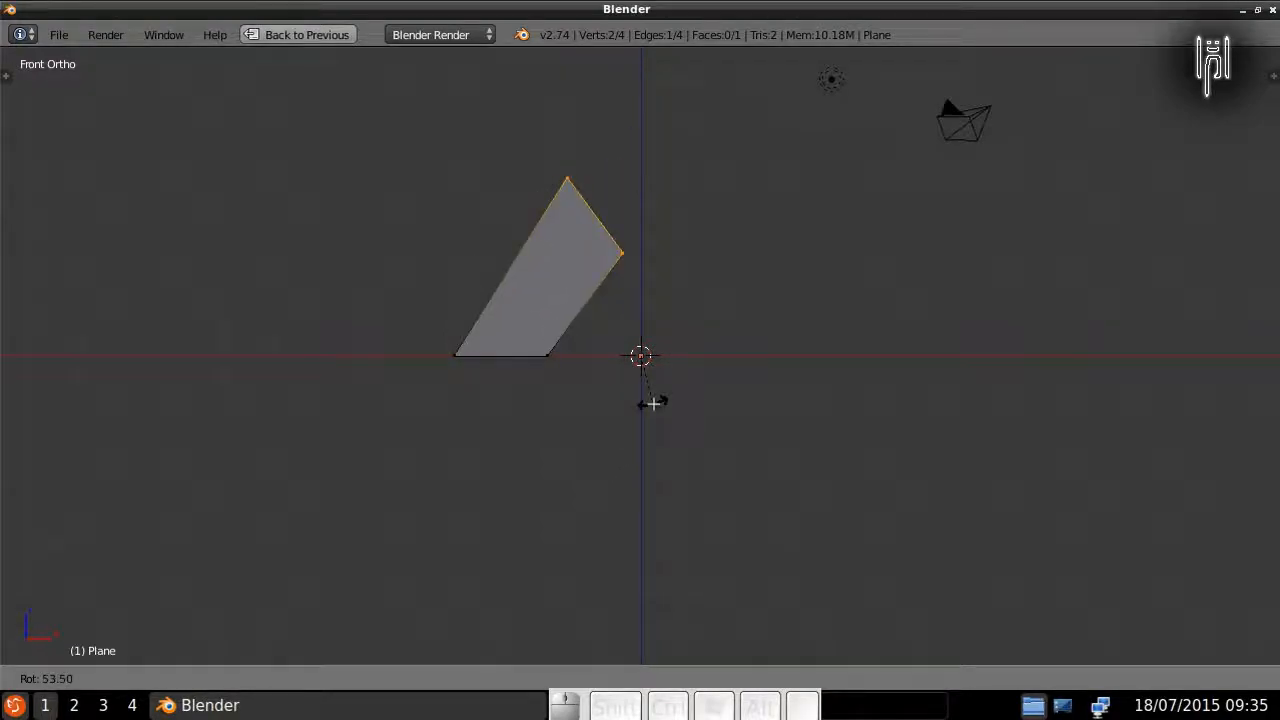
key(Escape)
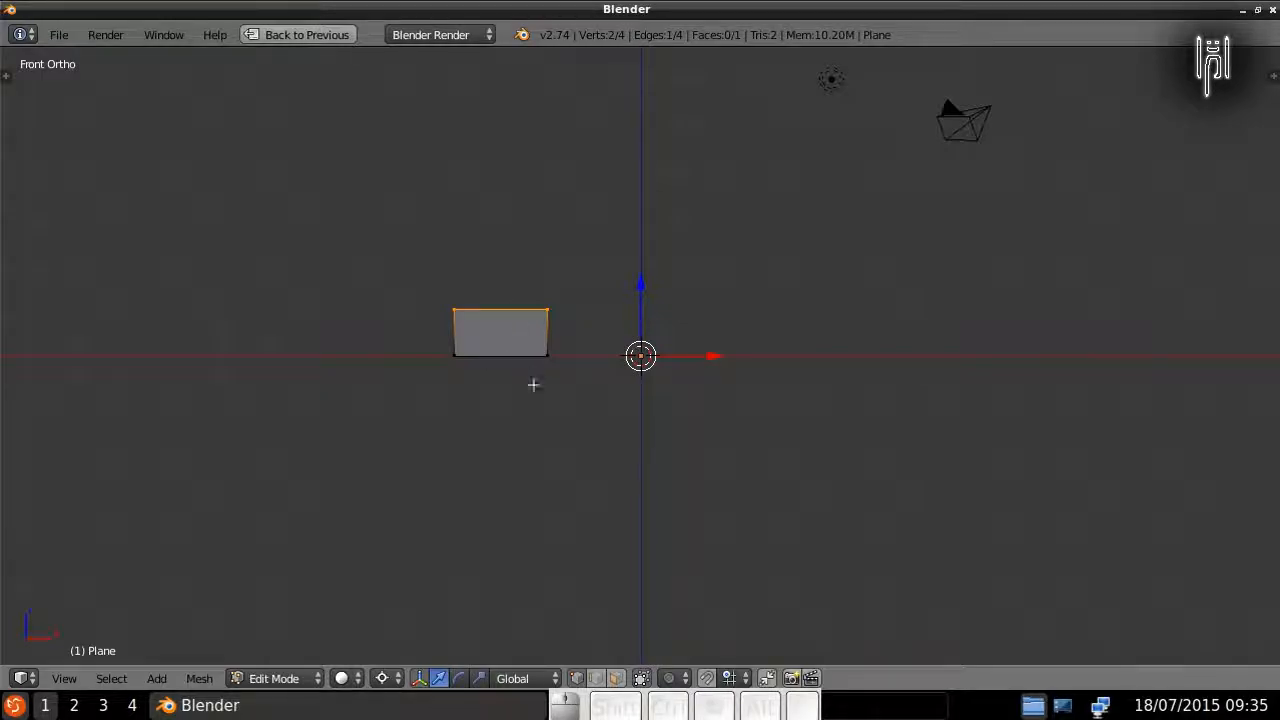
key(g)
key(z)
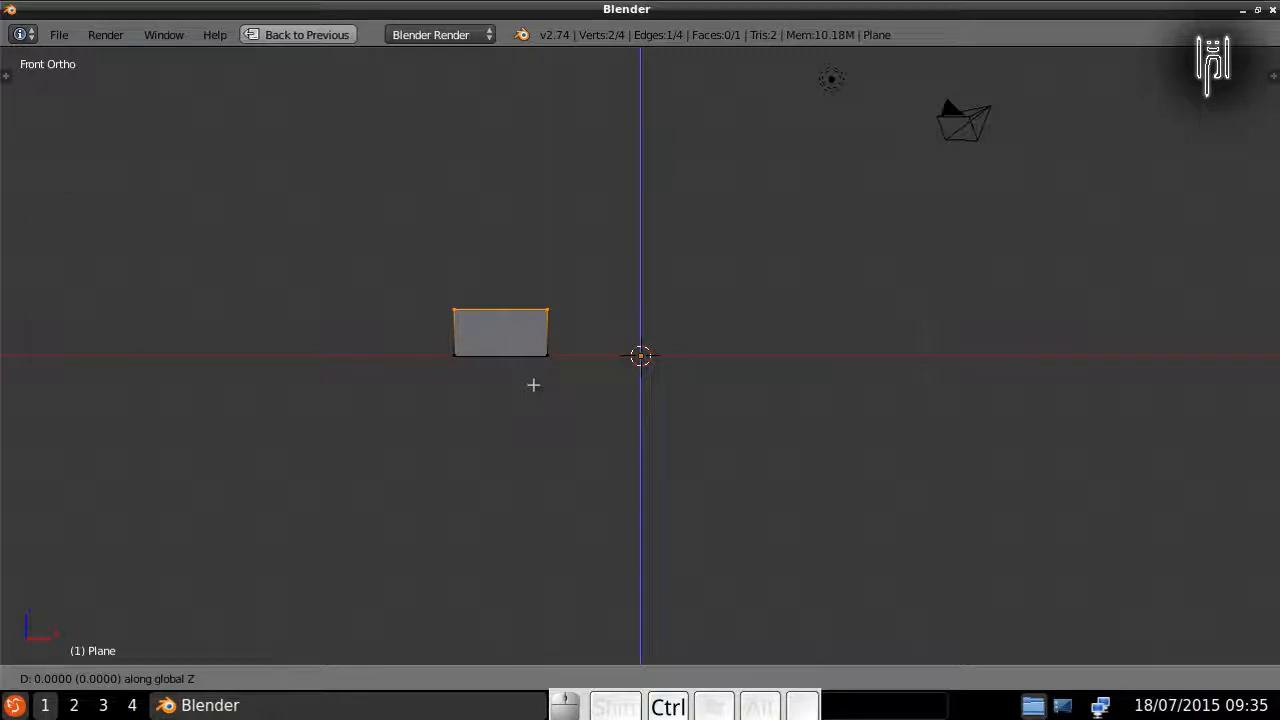
ctrl+click(531, 409)
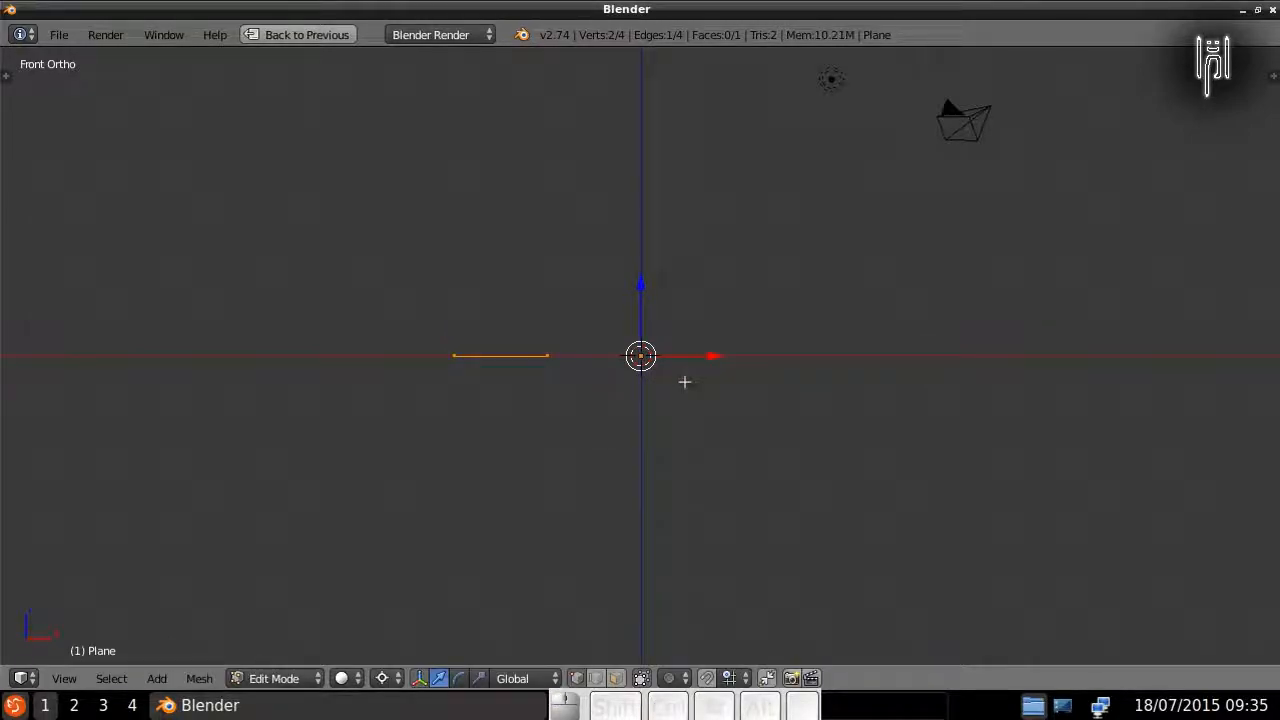
key(r)
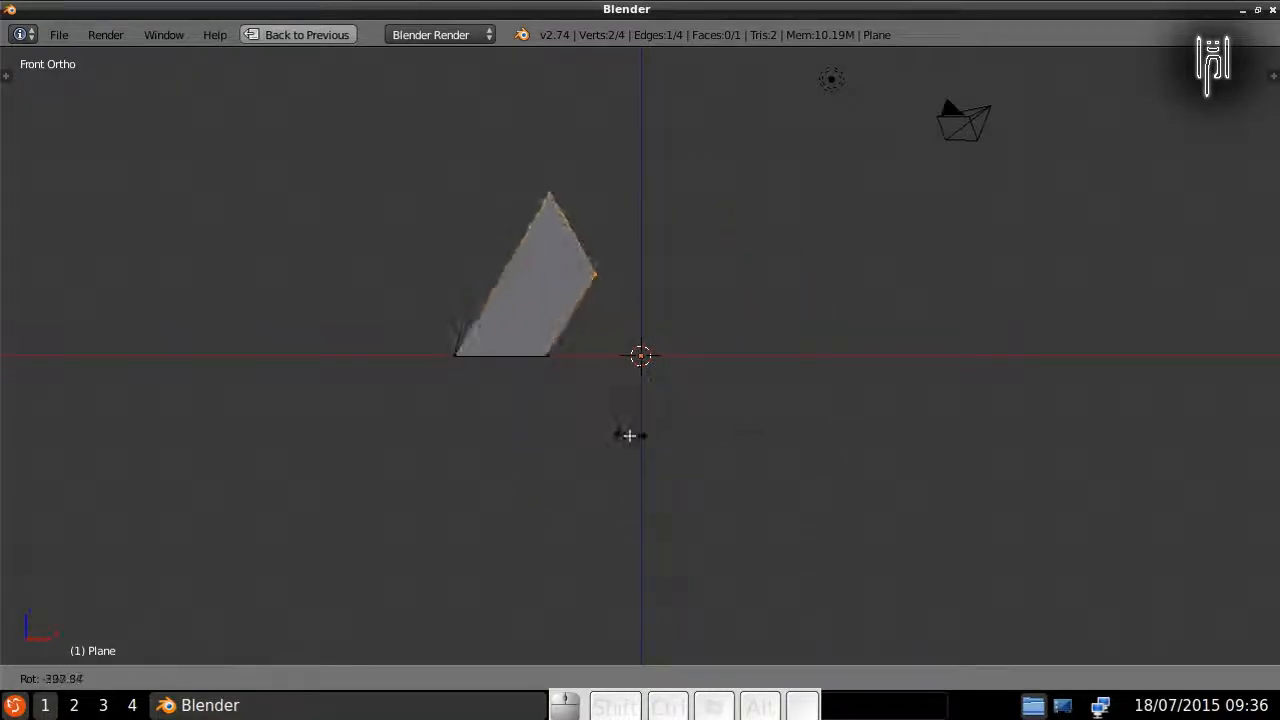
key(Escape)
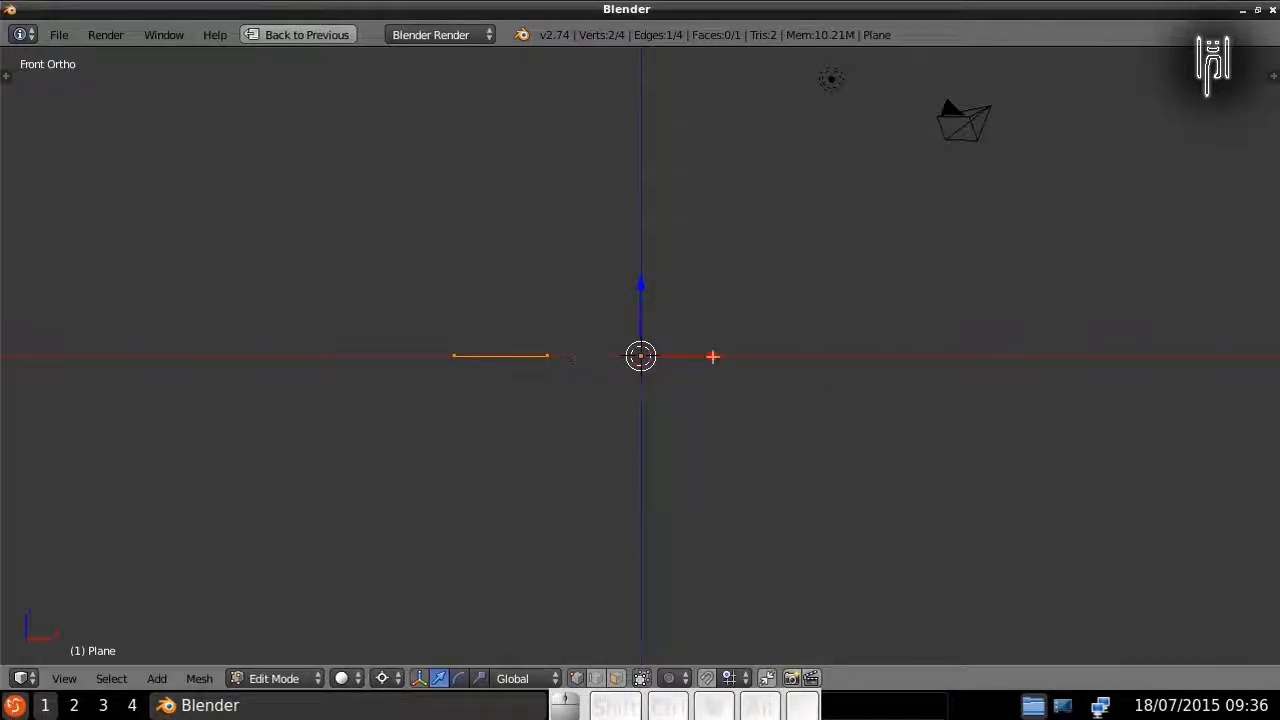
key(r)
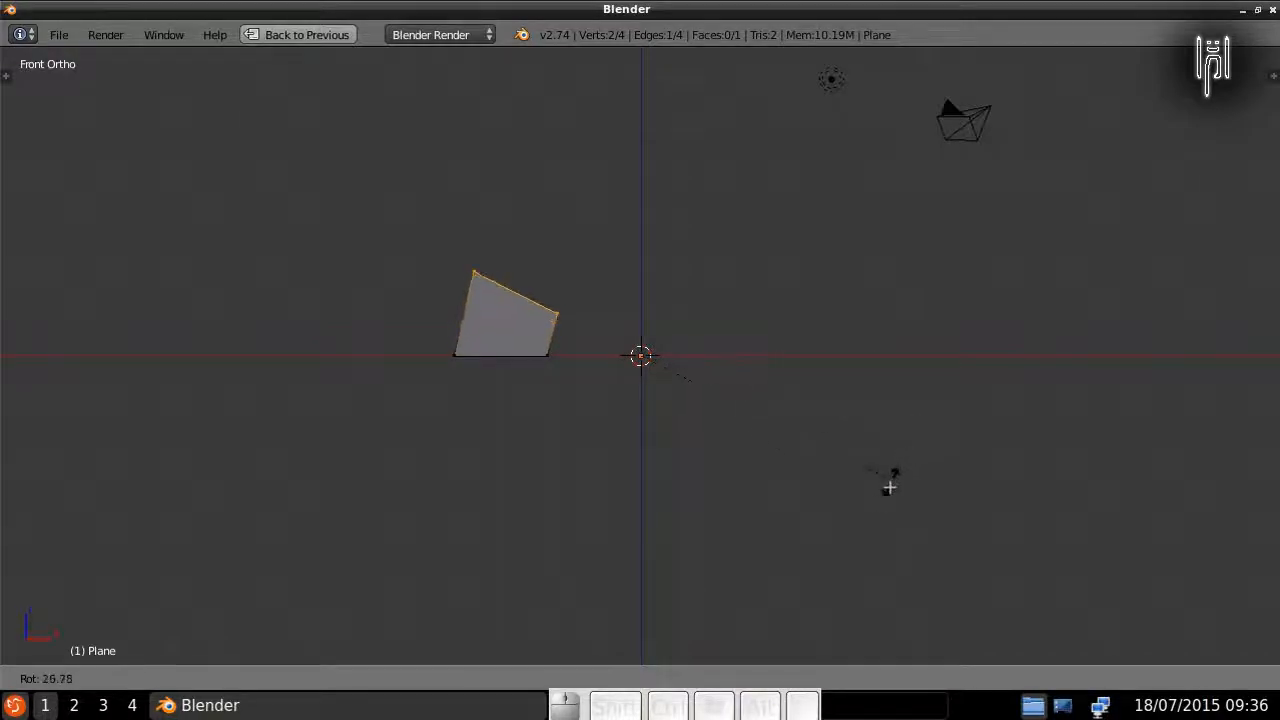
key(Escape)
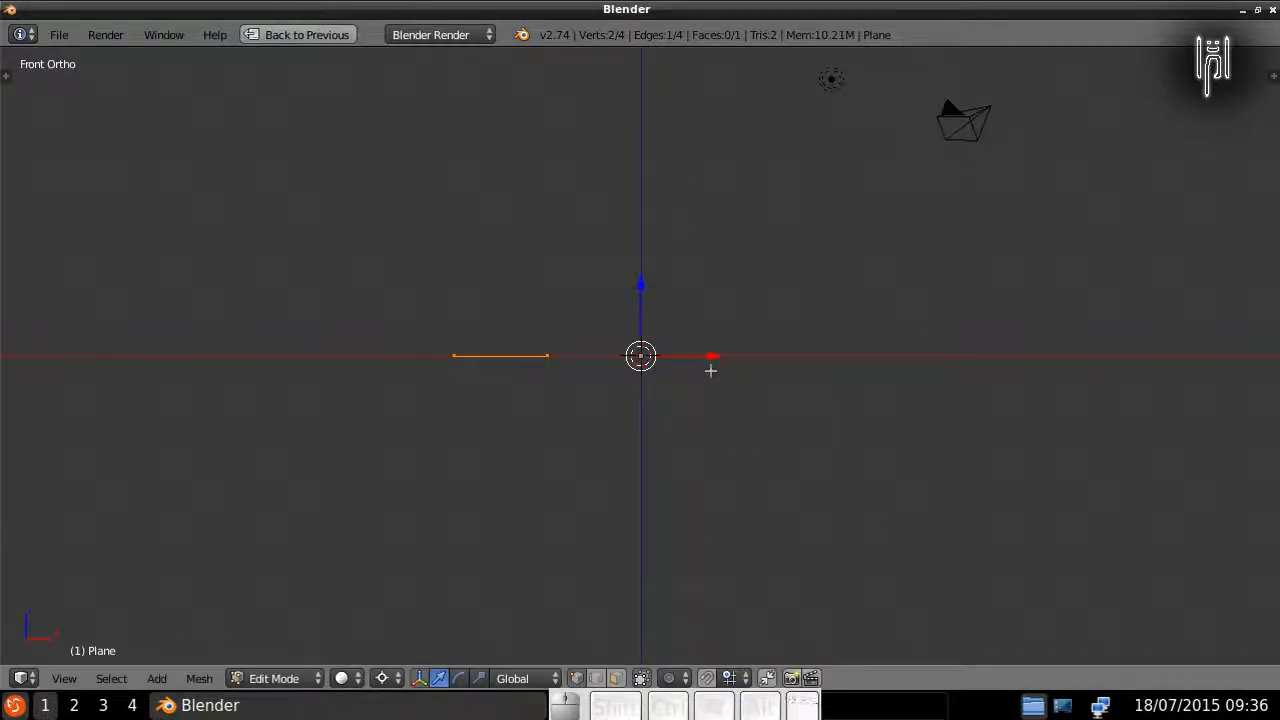
key(r)
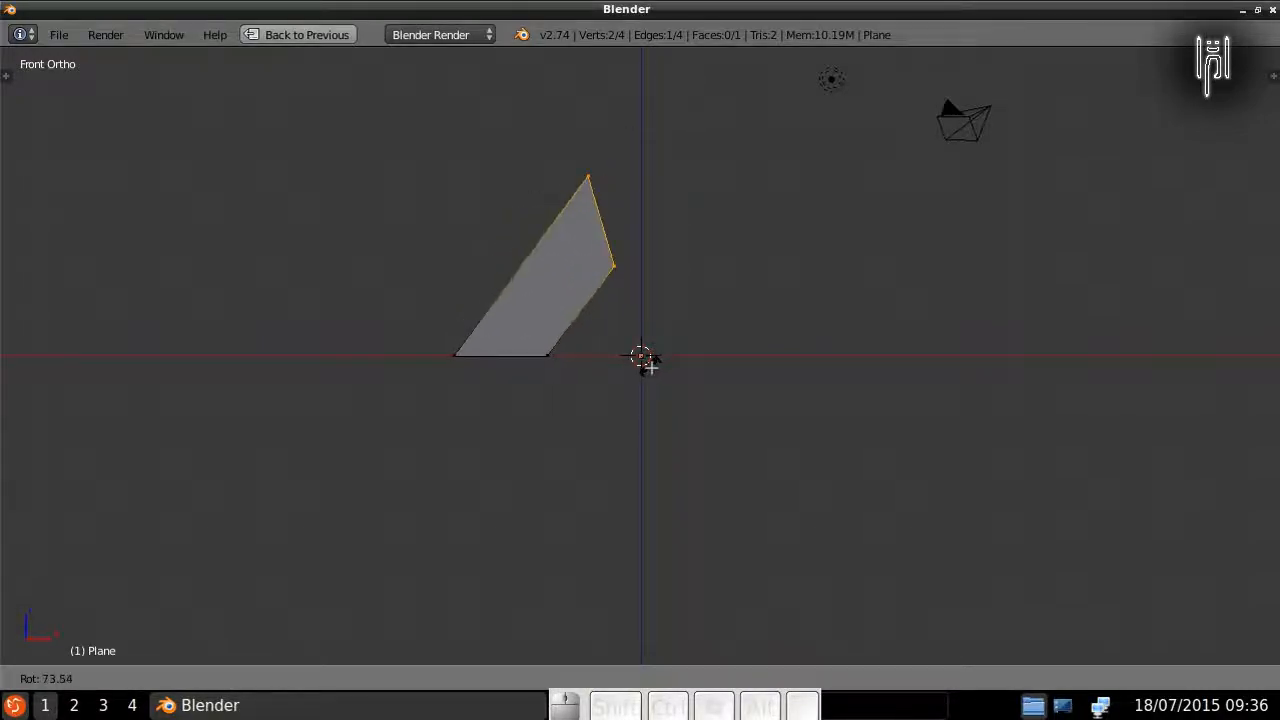
key(Escape)
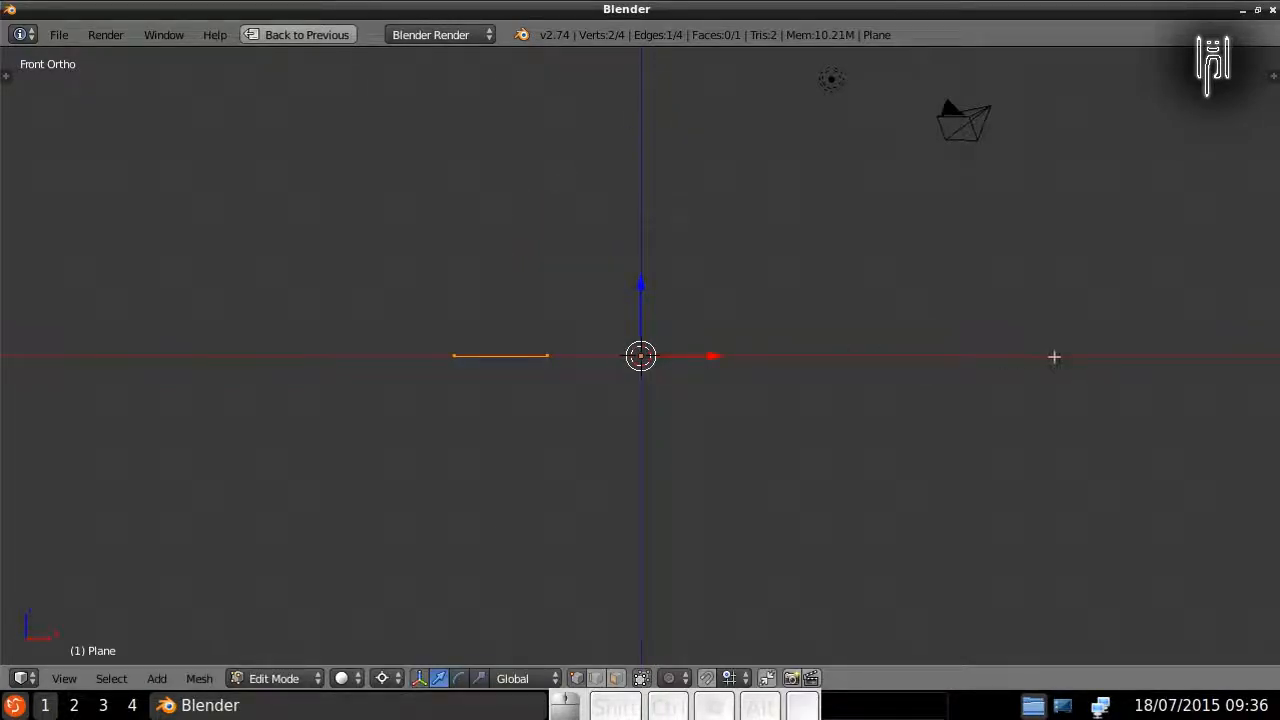
Step: Rotate the selected edge 90° around the 3D cursor so it lies upright on the Z axis
key(r)
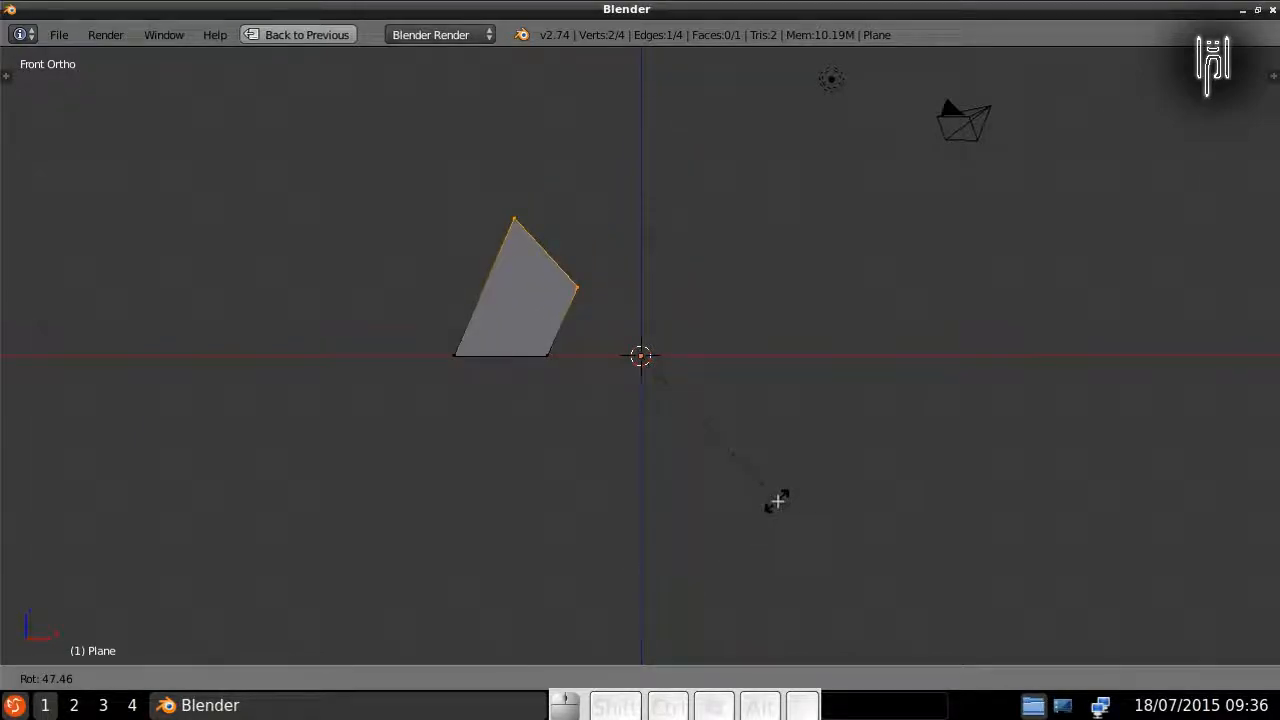
text(90)
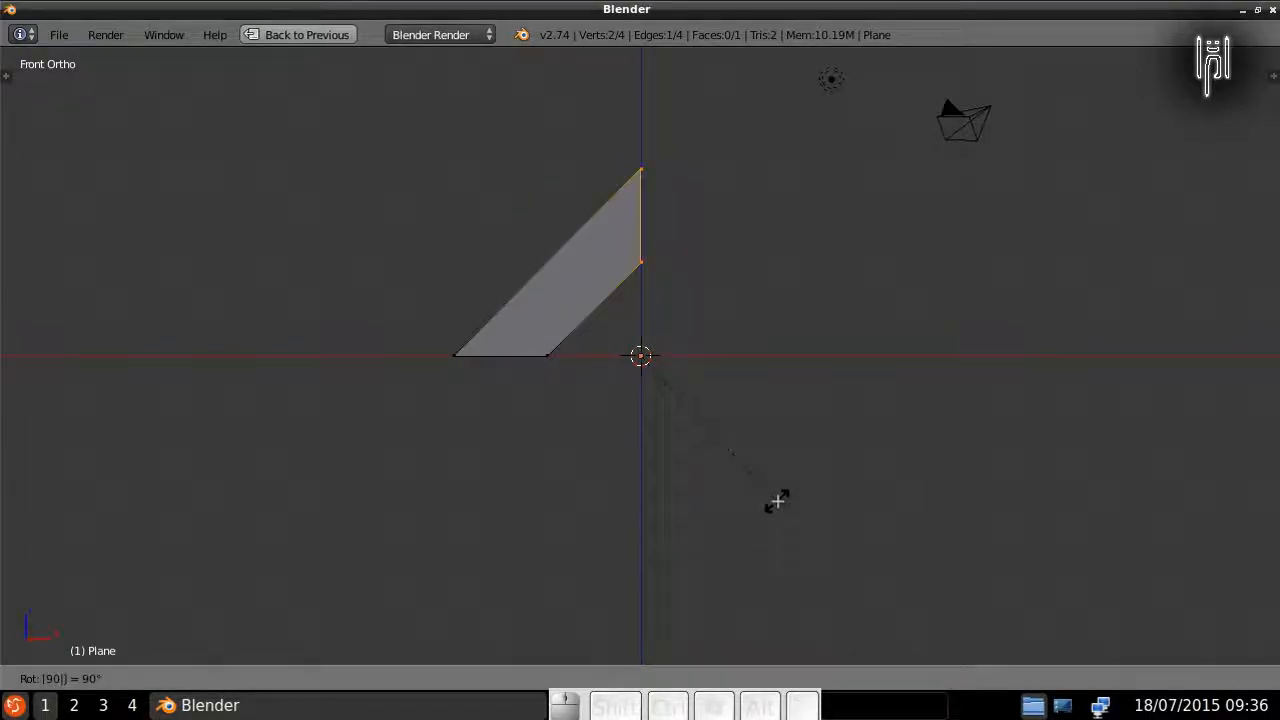
key(Return)
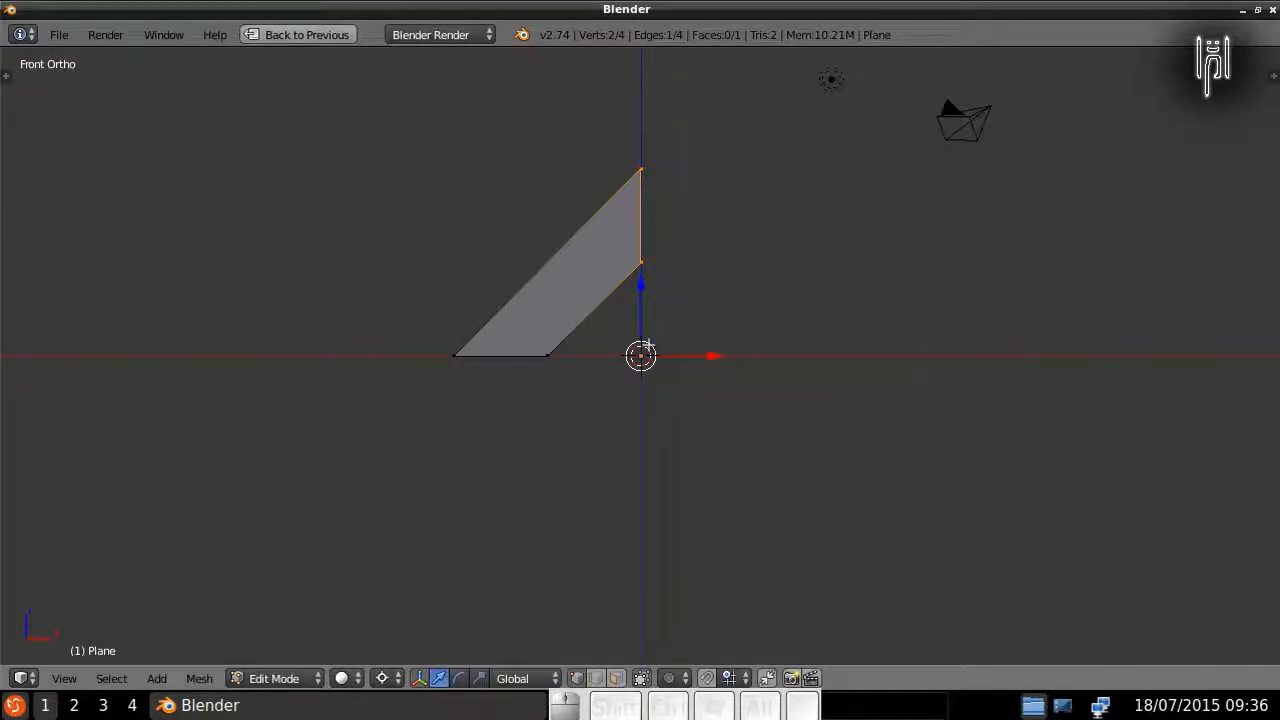
Step: Extrude the upright edge in place and rotate the new edge 90° around the 3D cursor down to the X axis
key(e)
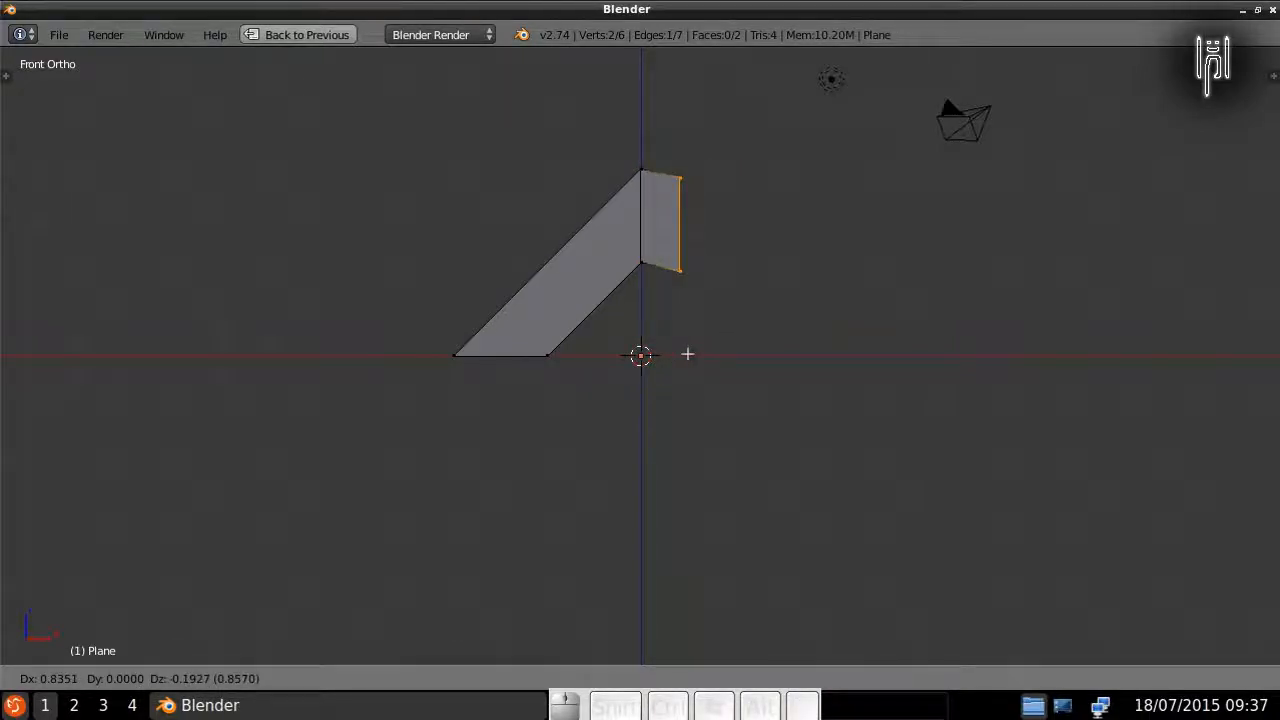
key(Escape)
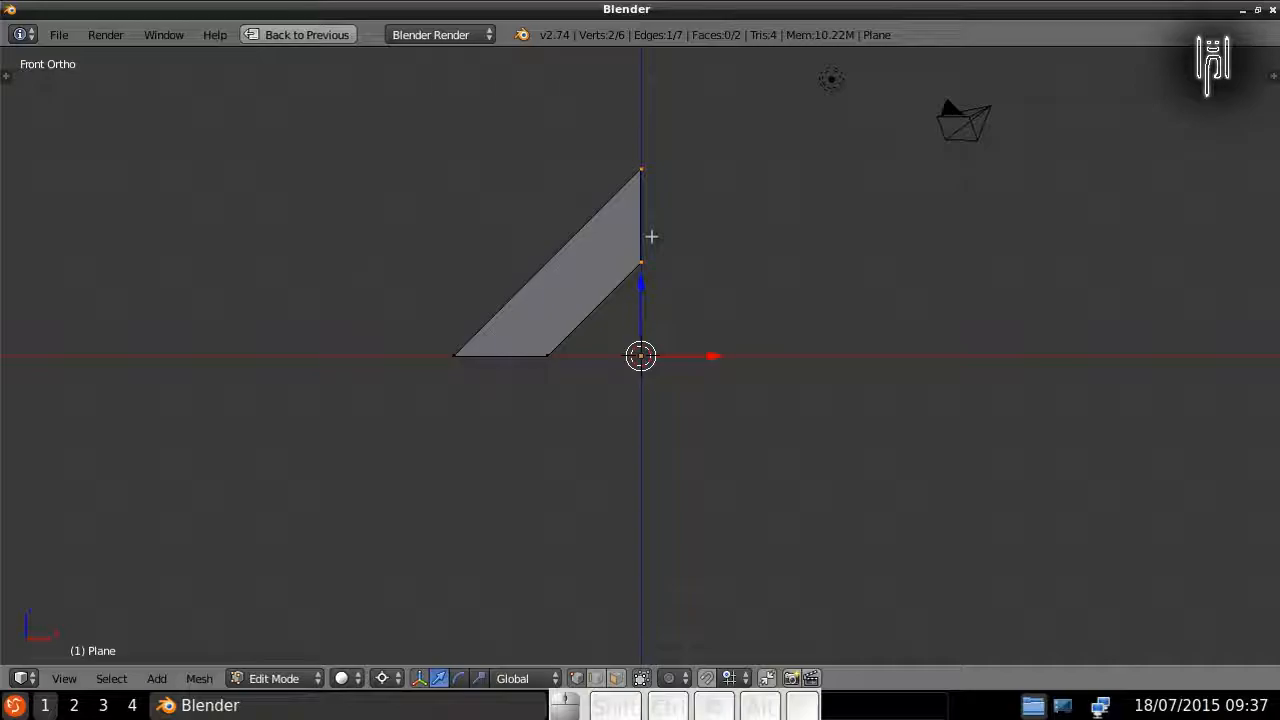
key(r)
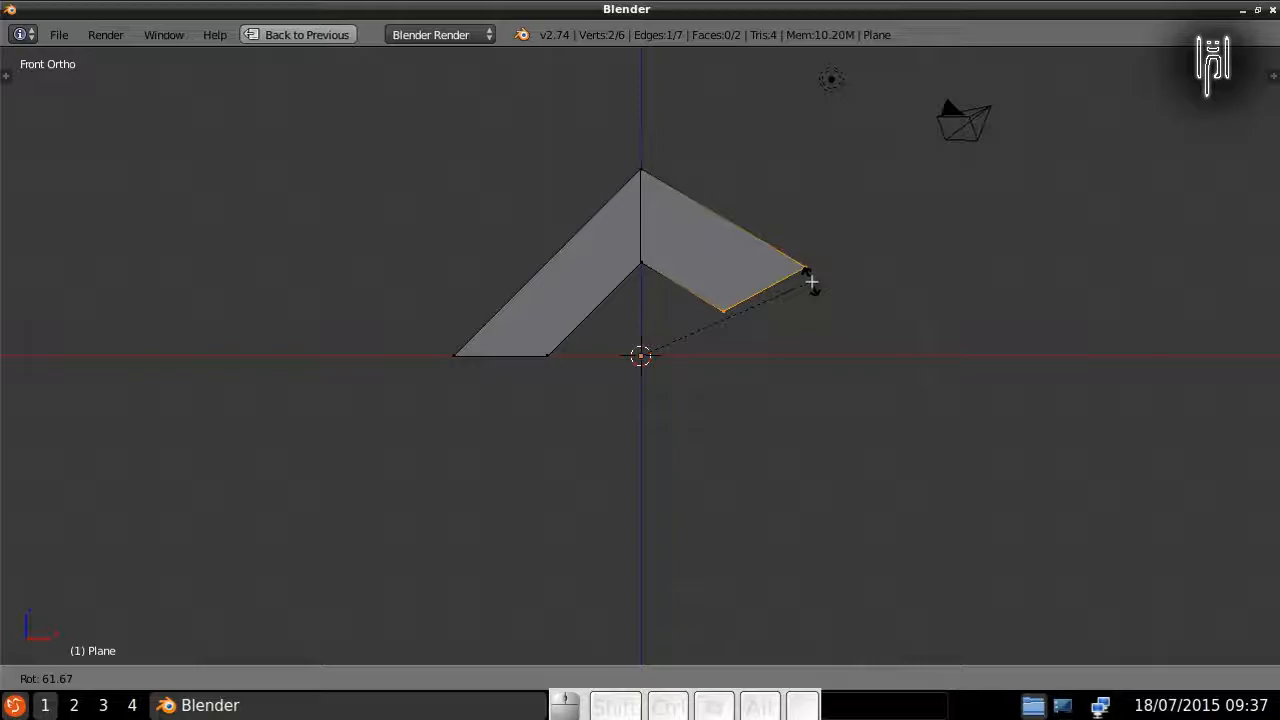
text(90)
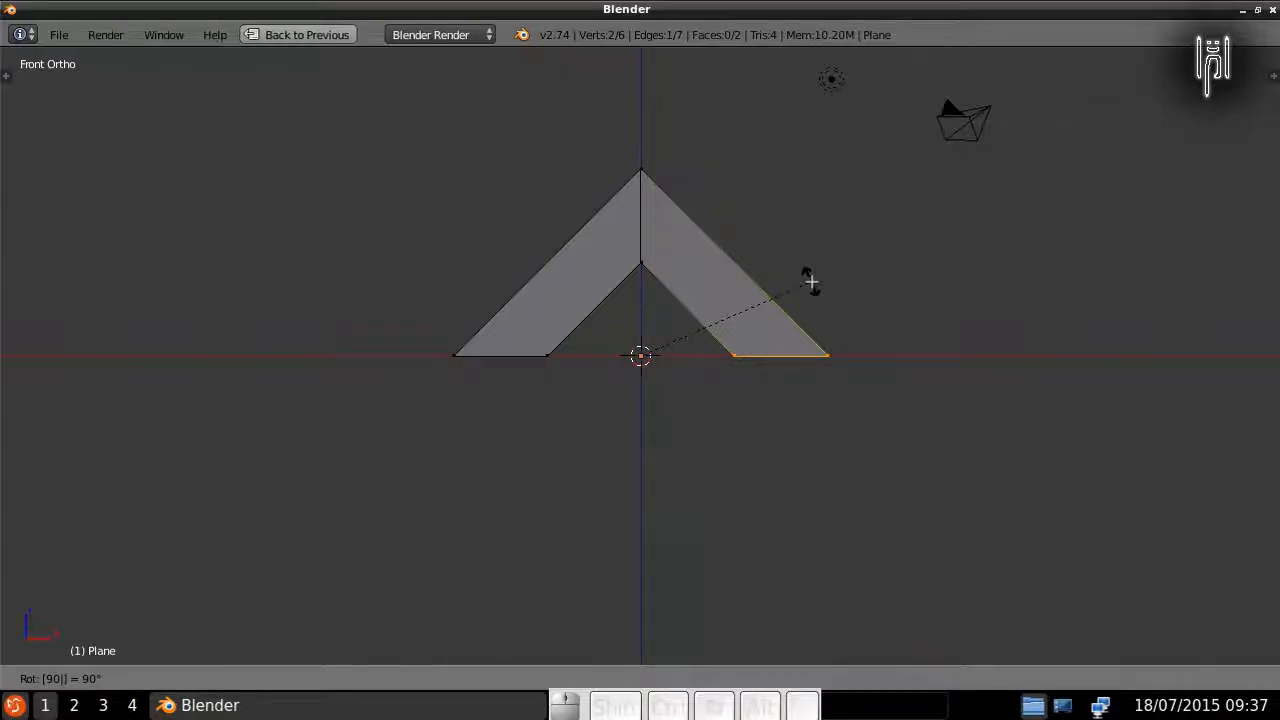
click(811, 282)
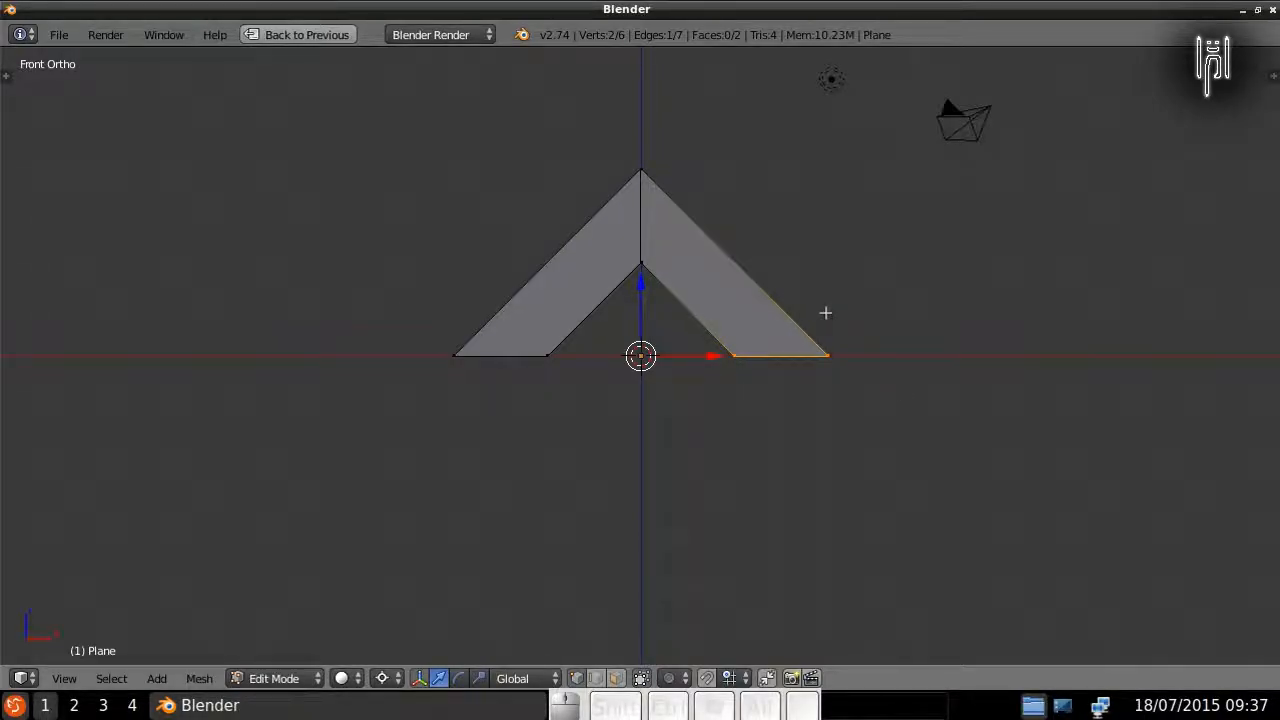
Step: Extrude the right arm's lower edge about 5 units downward along Z, snapping to the grid
key(e)
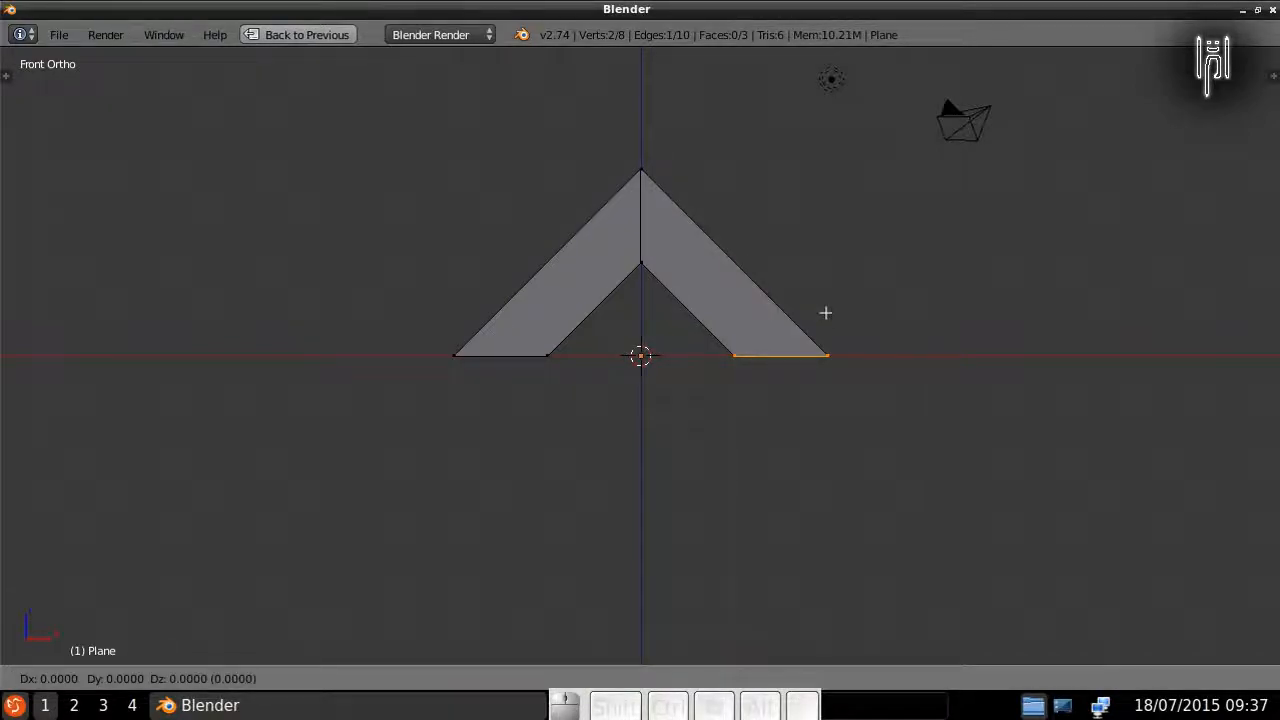
key(z)
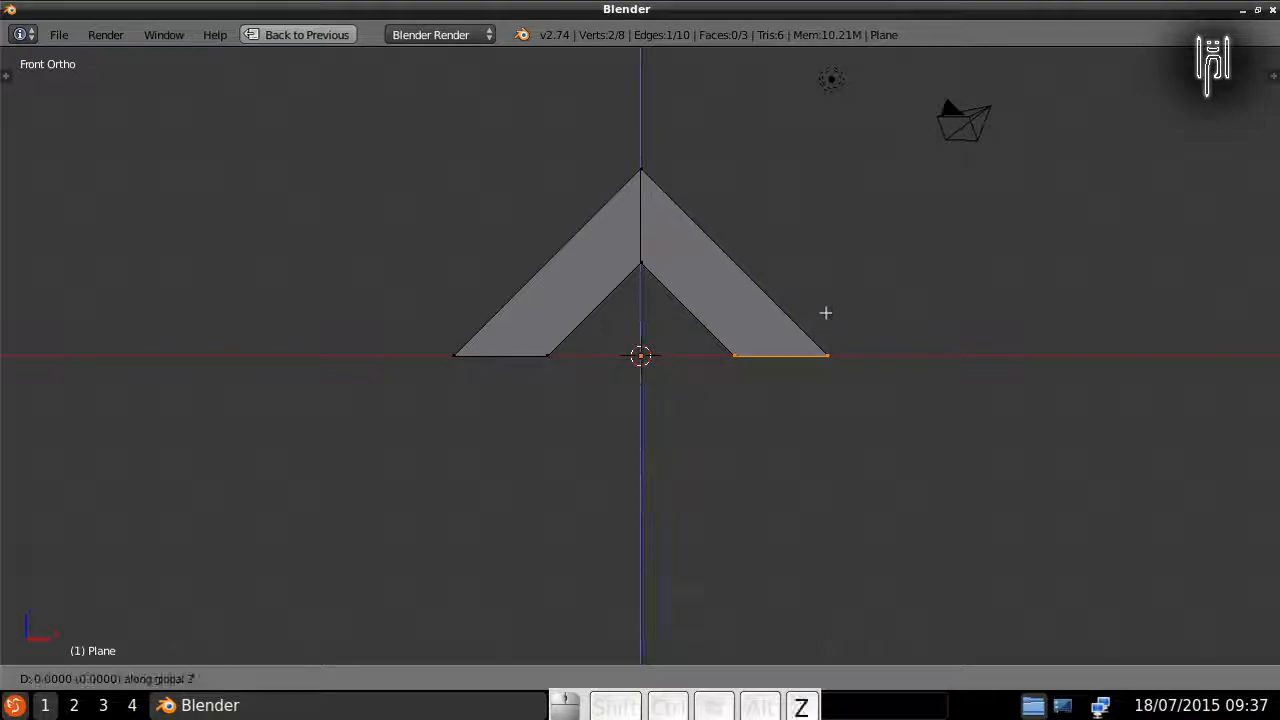
key(ctrl)
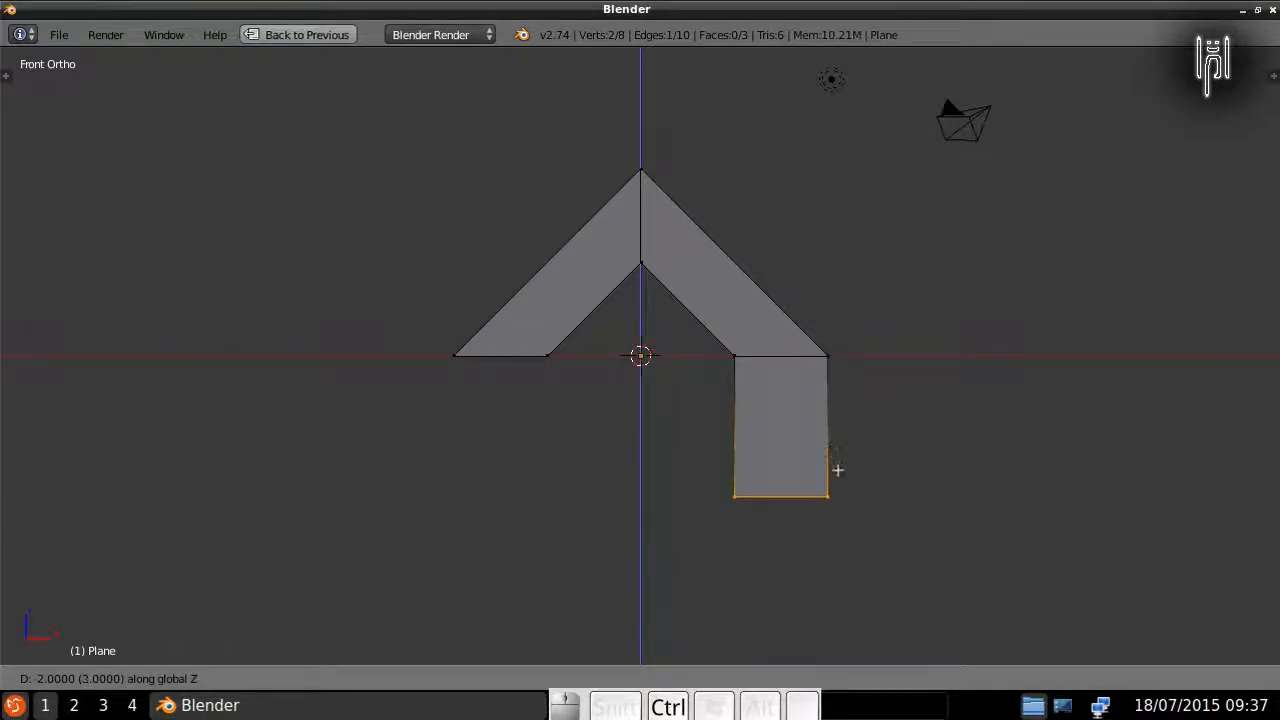
click(838, 532)
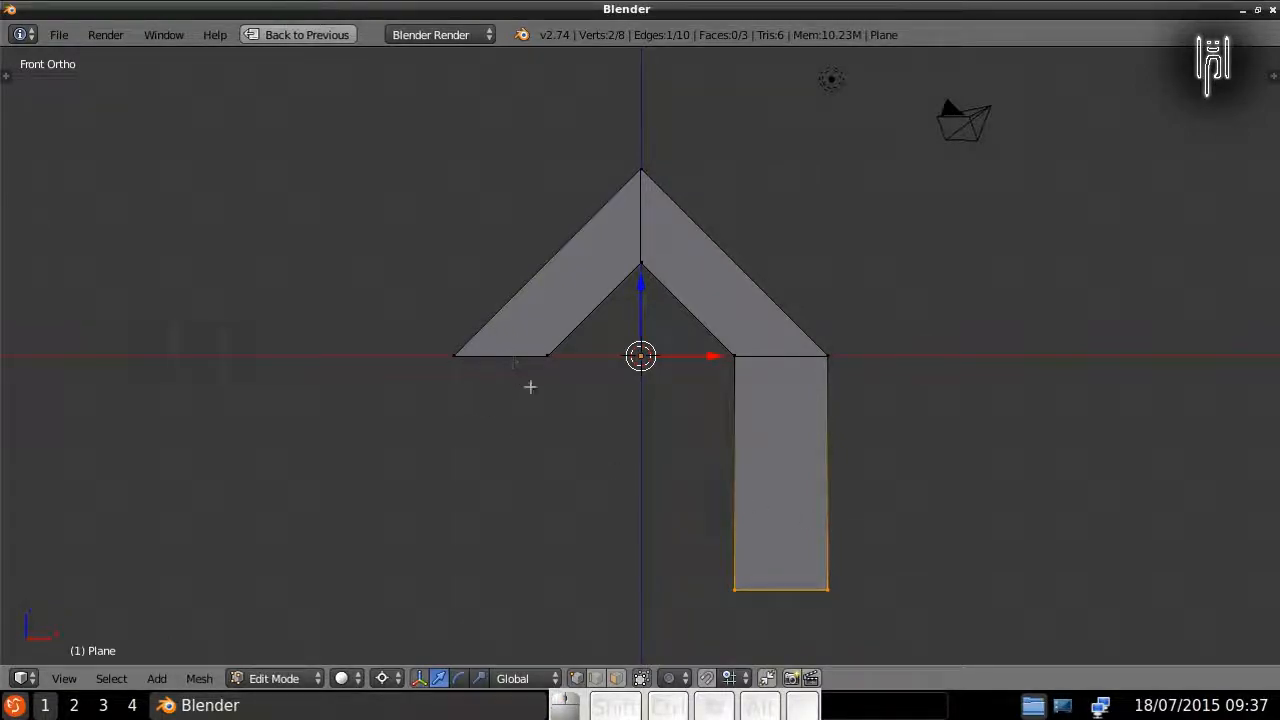
Step: Extrude the left arm's lower edge 5 units downward along Z, level with the bottom of the right leg
key(a)
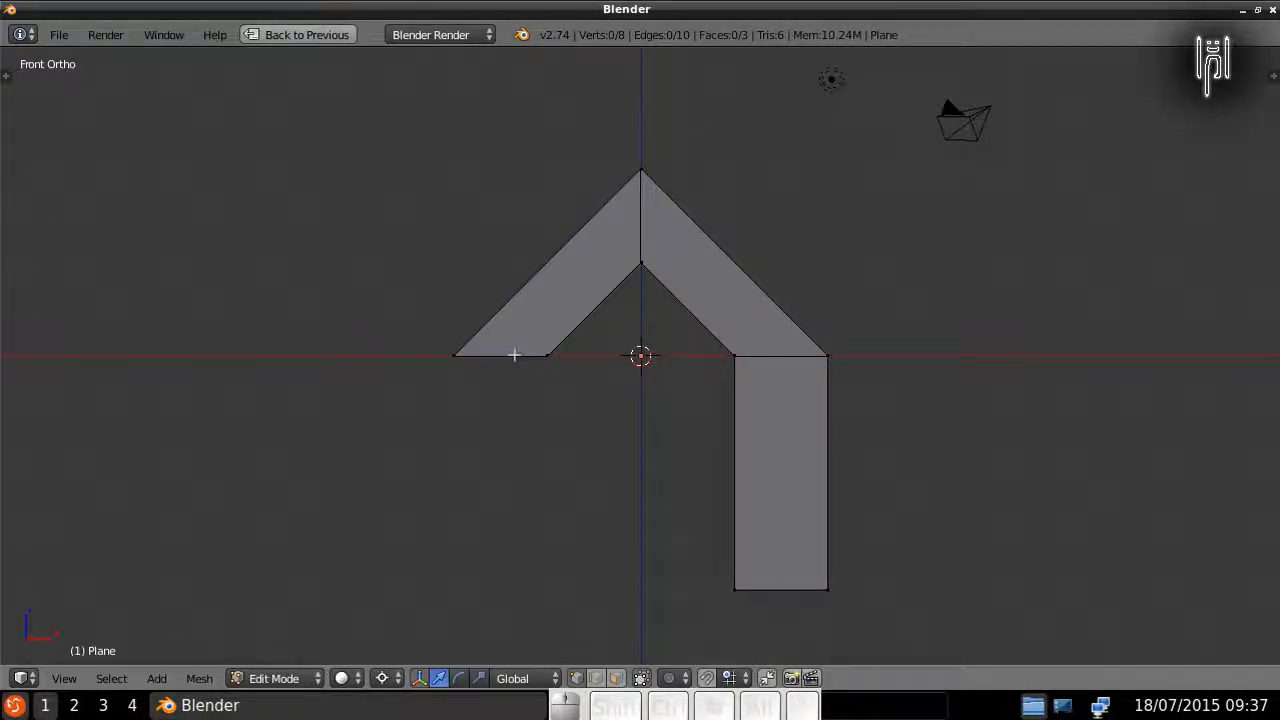
key(l)
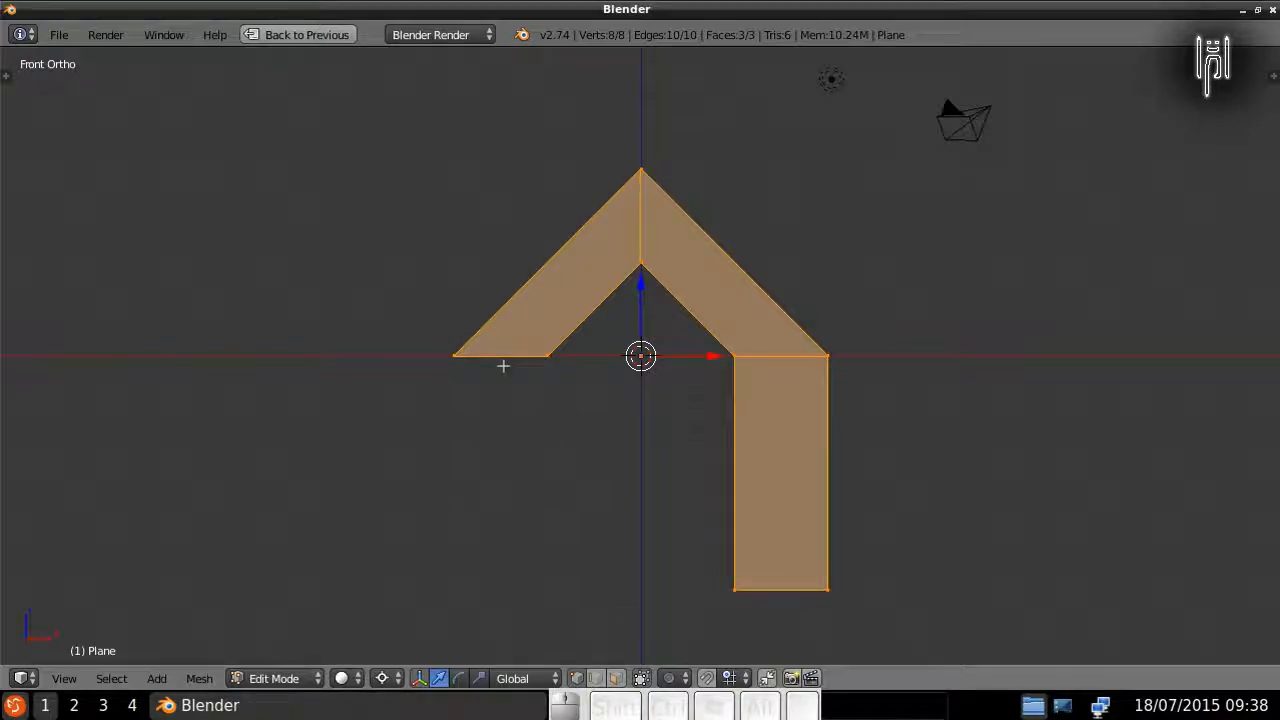
key(a)
key(b)
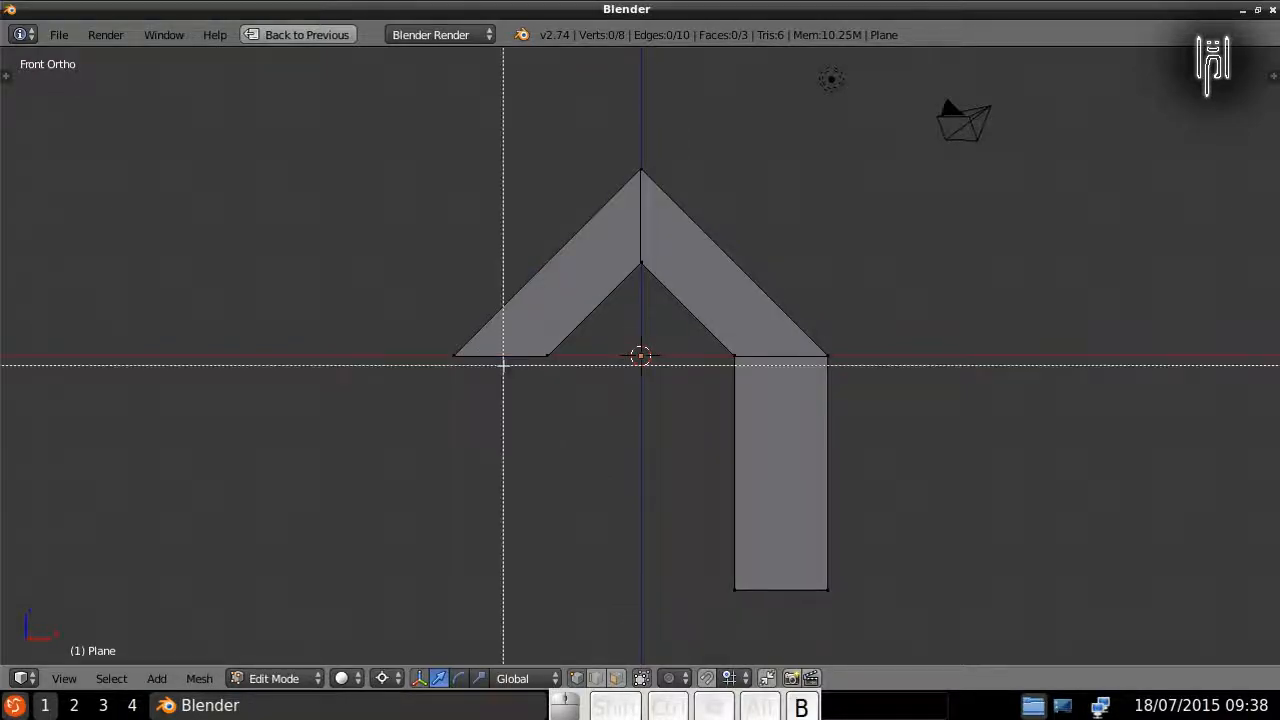
drag(430, 339, 567, 363)
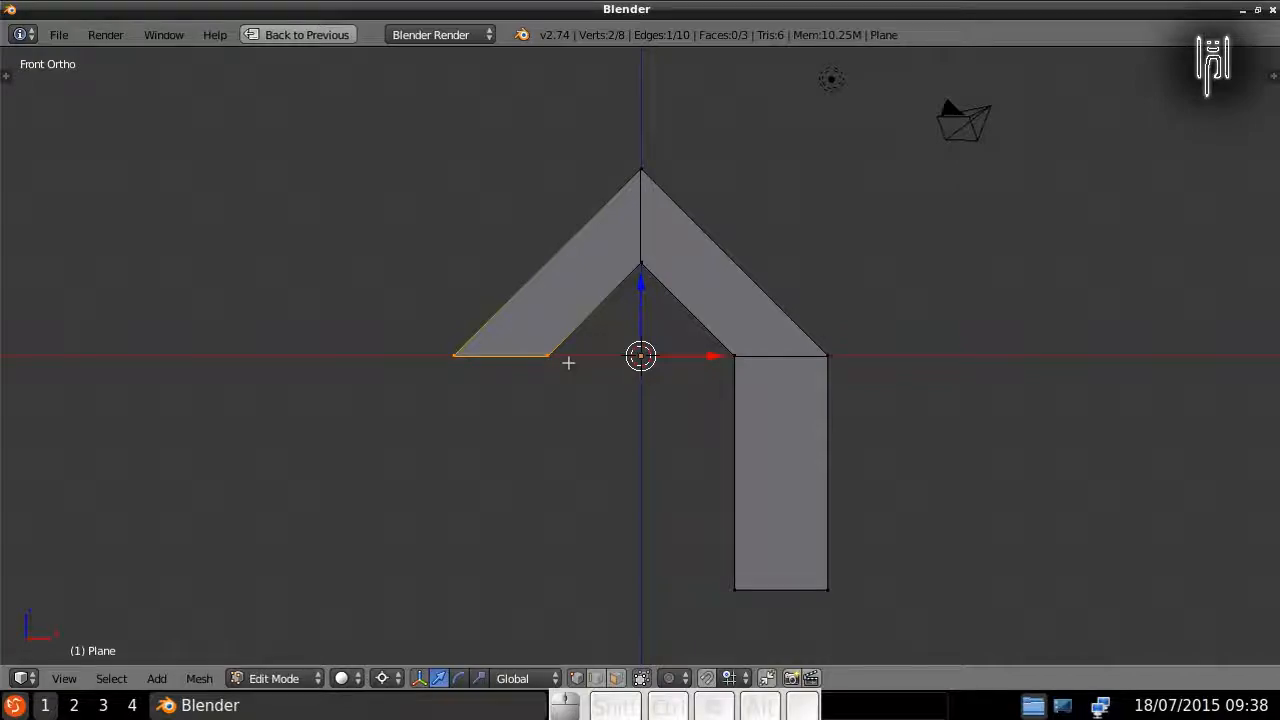
key(e)
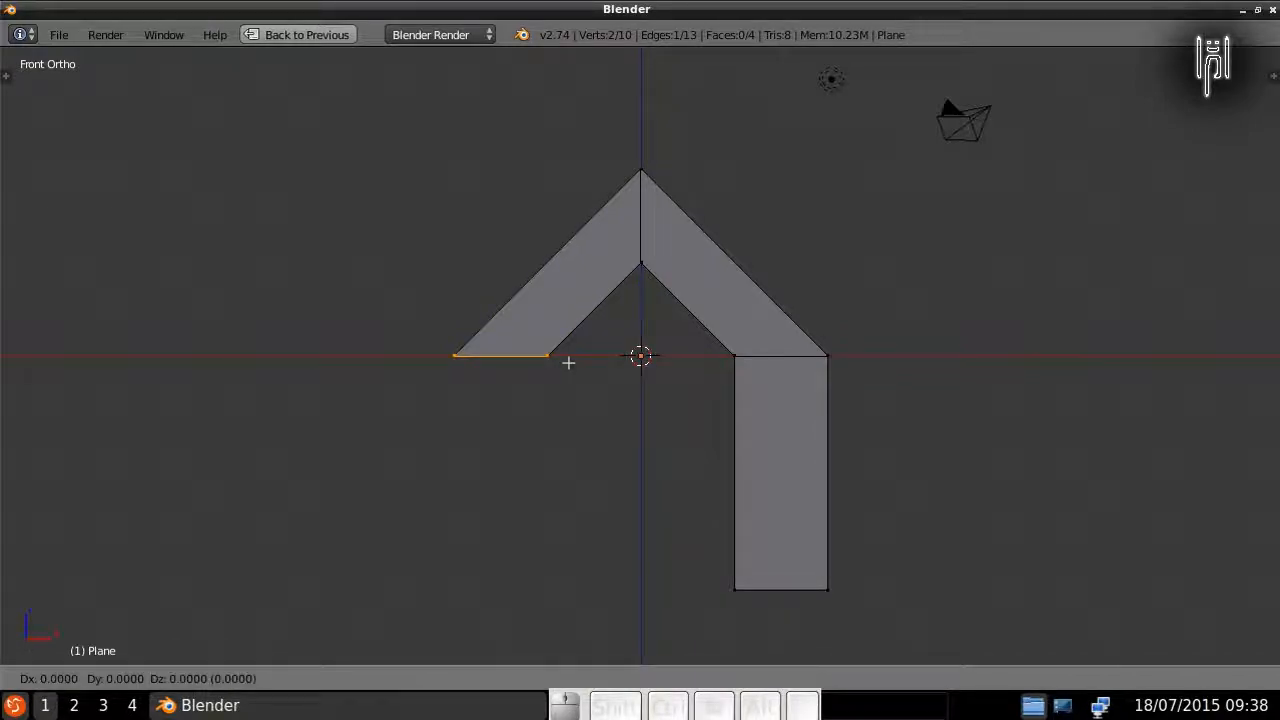
key(z)
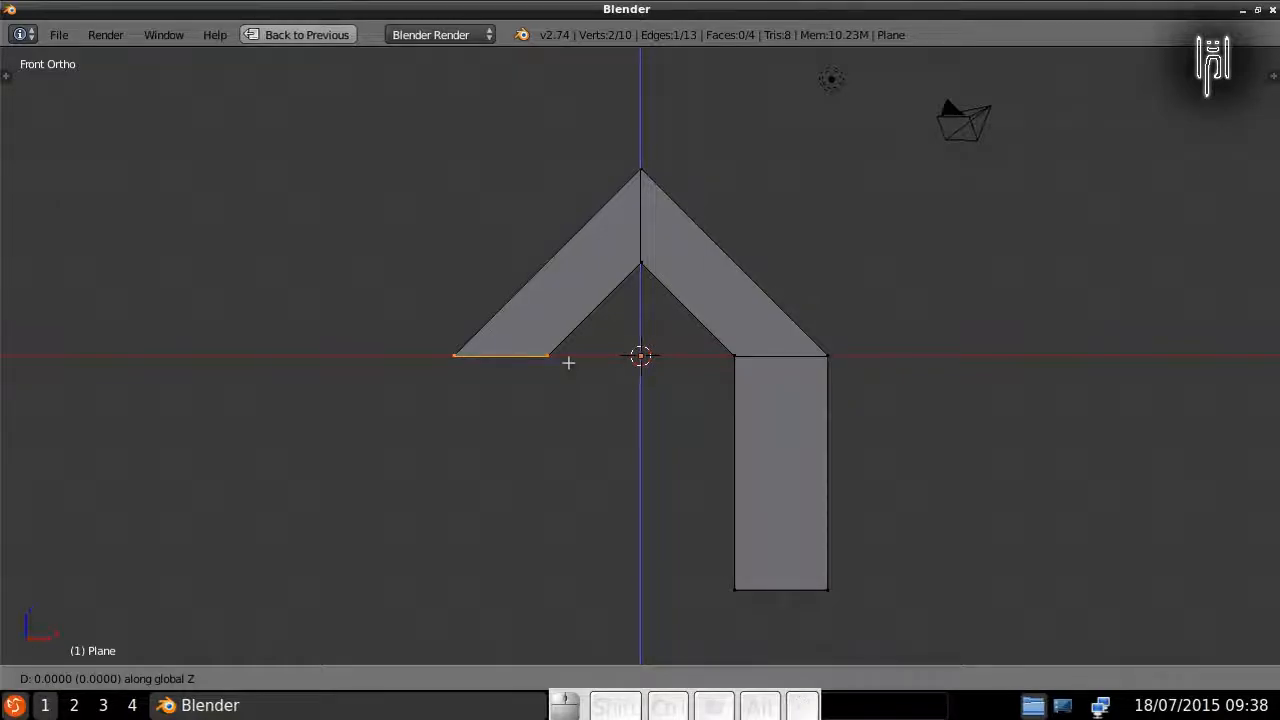
click(571, 583)
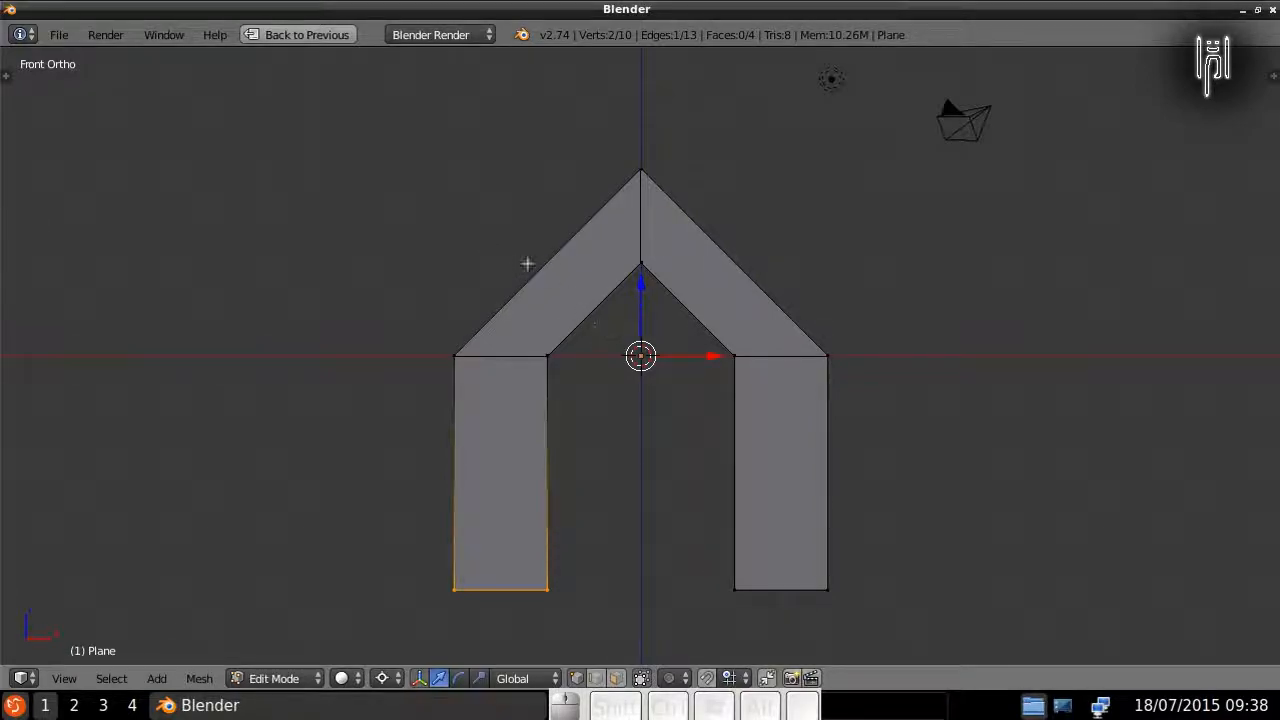
Step: Add a single centred loop cut across the left slanted arm of the arch, without sliding it
key(ctrl)
key(ctrl+r)
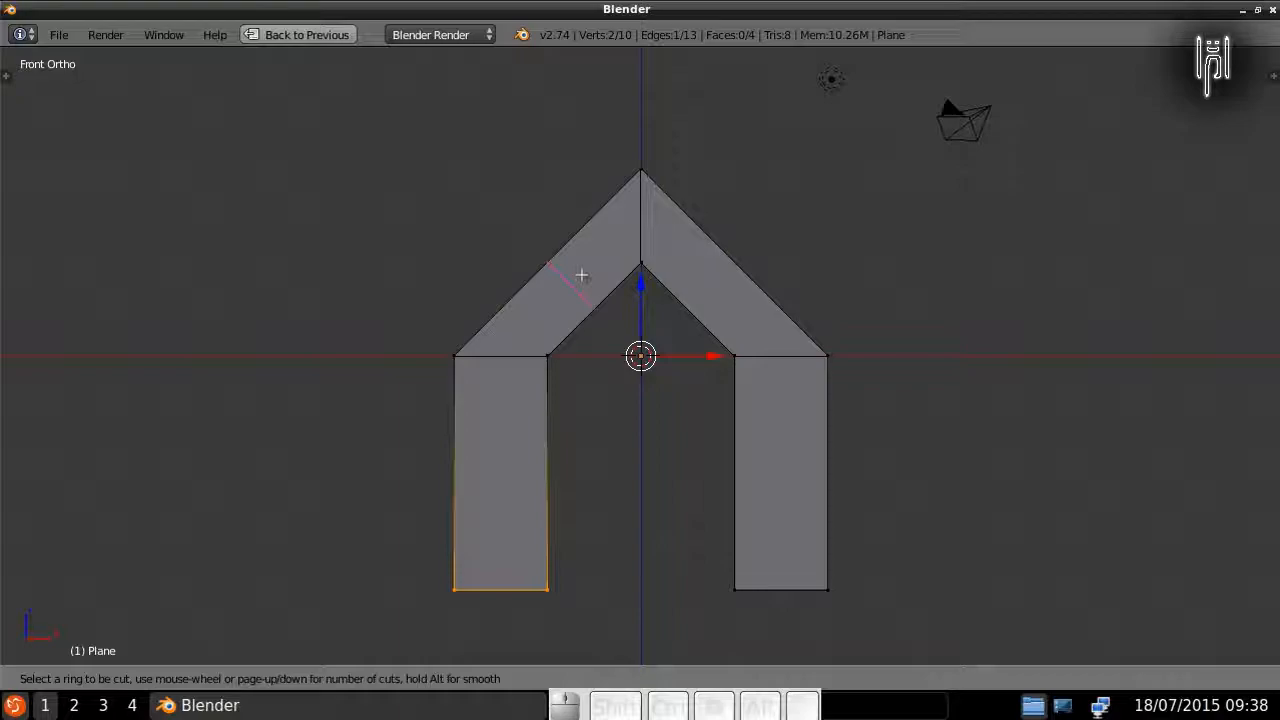
scroll(582, 275, up, 1)
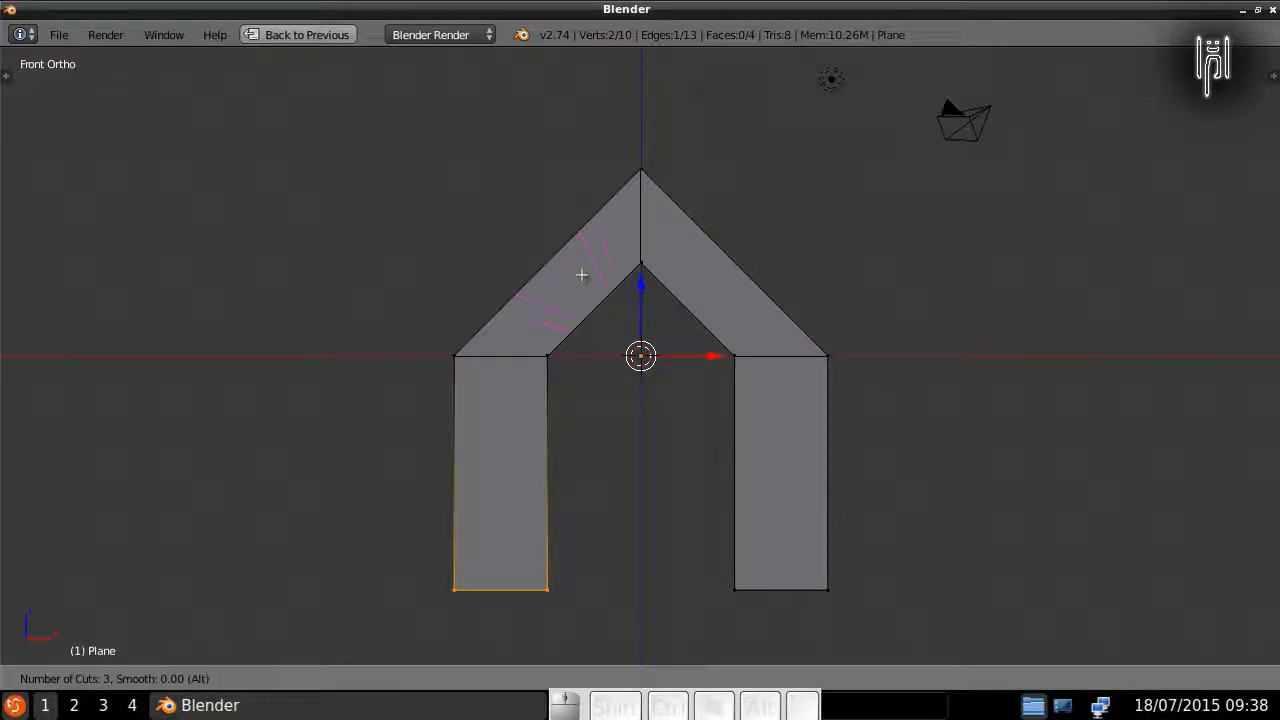
scroll(582, 275, up, 1)
scroll(582, 275, up, 1)
scroll(582, 275, down, 2)
scroll(582, 275, down, 2)
scroll(582, 275, down, 2)
click(582, 275)
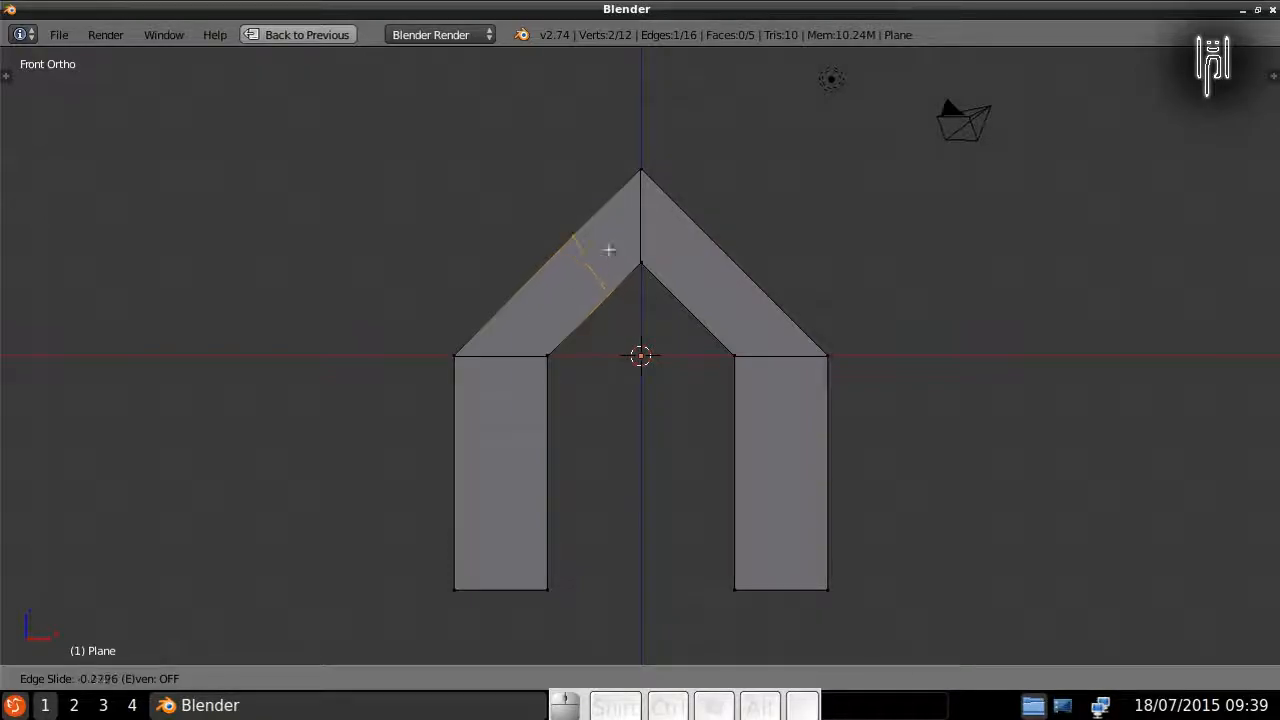
key(Escape)
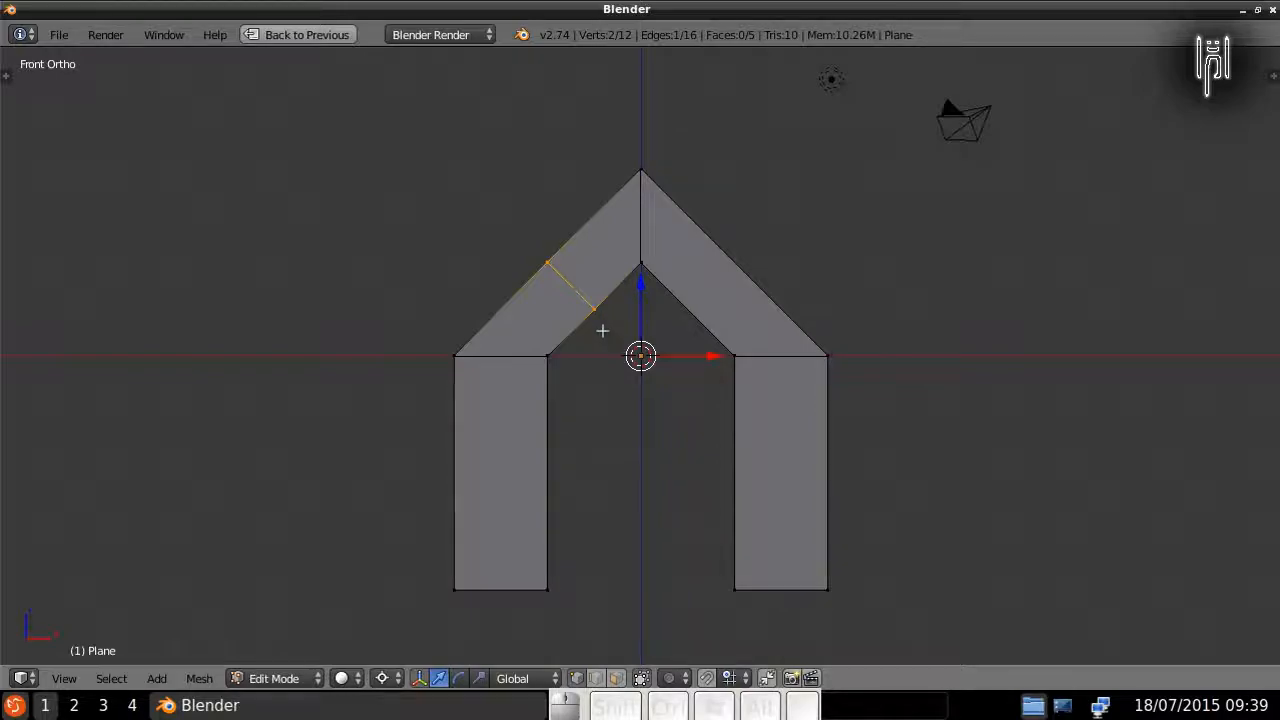
Step: Move the left arm's new cut edge -1 unit along X and 1 unit up along Z, snapping to the grid
key(g)
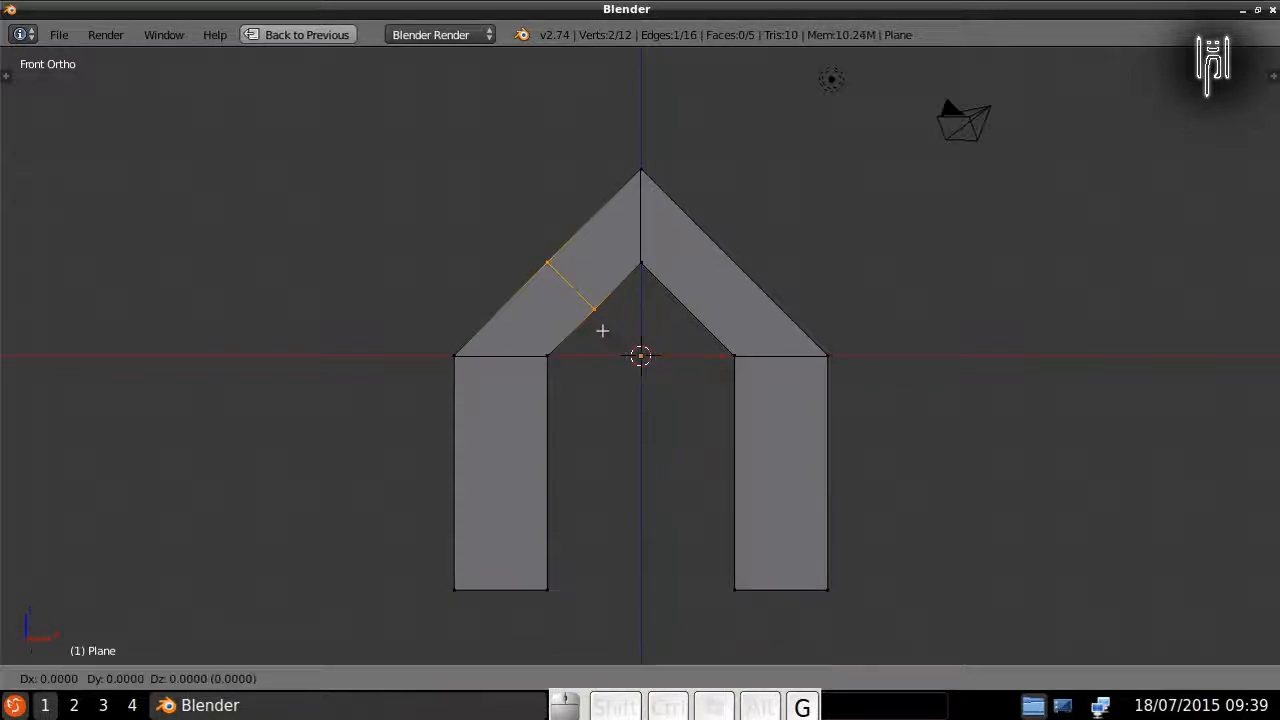
key(ctrl)
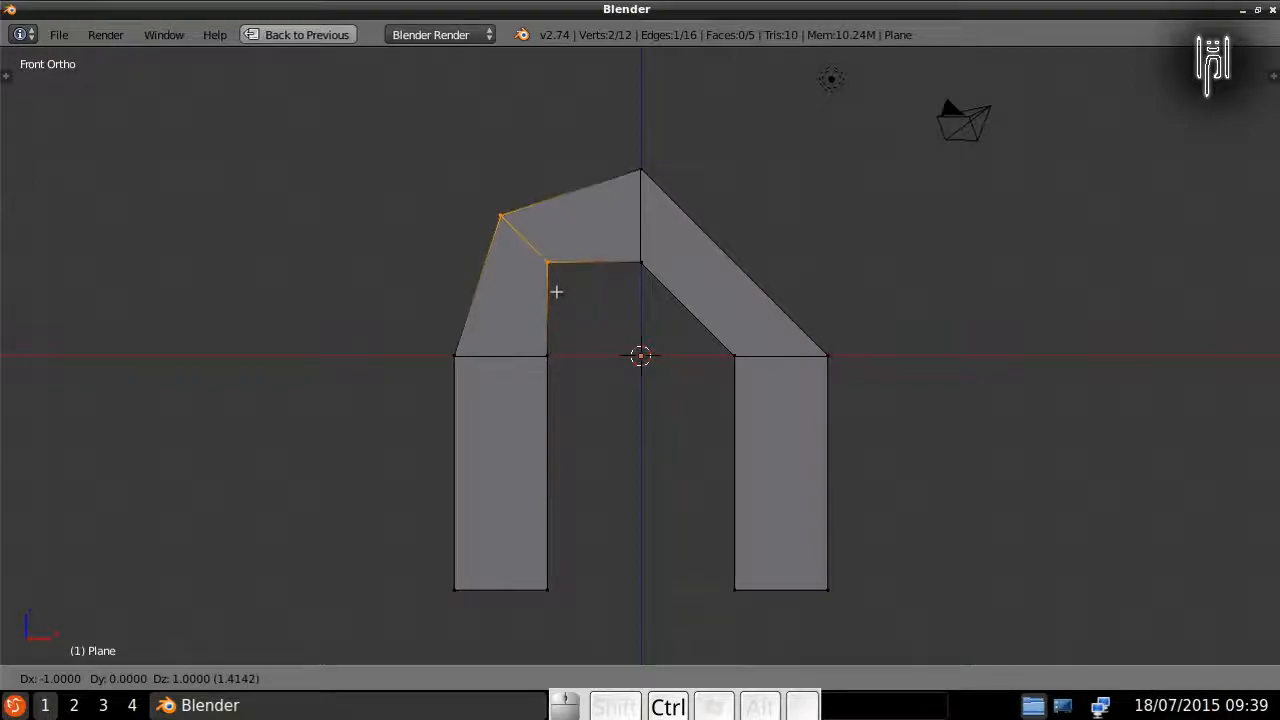
click(556, 291)
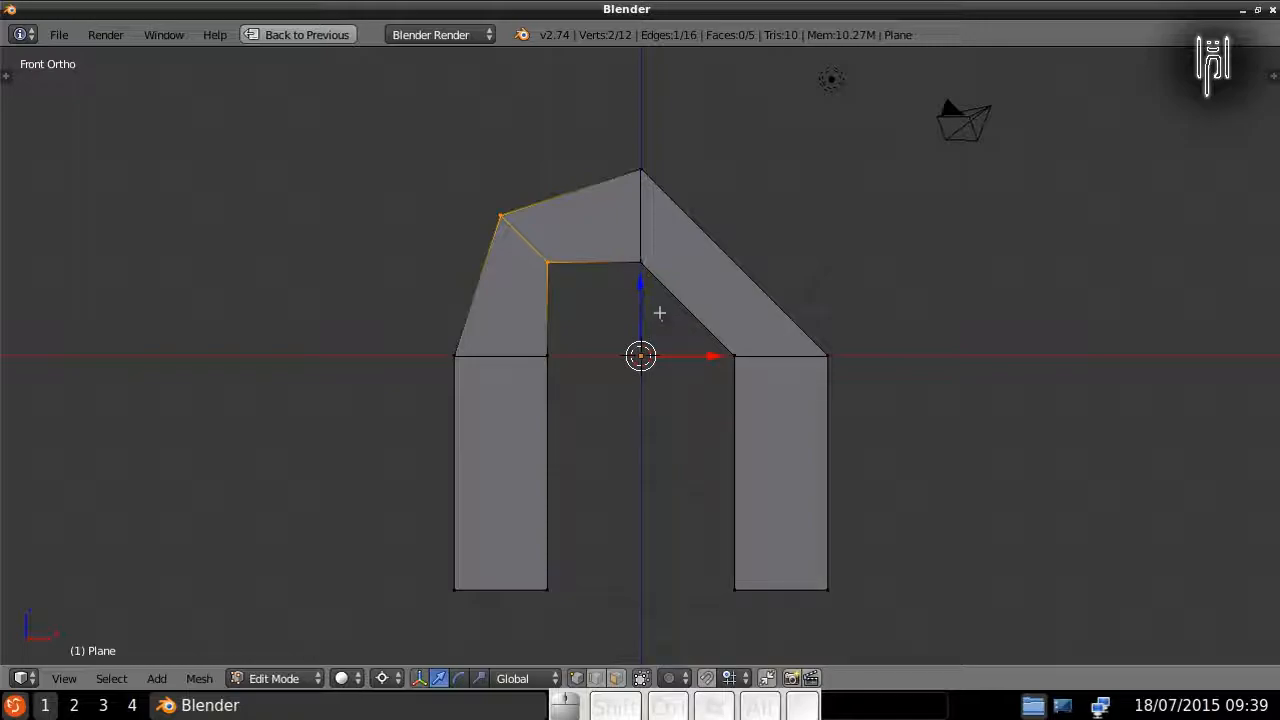
Step: Add a single centred loop cut across the right slanted arm and move it 1 unit outward along X and 1 unit up along Z
key(ctrl)
key(ctrl)
key(ctrl+r)
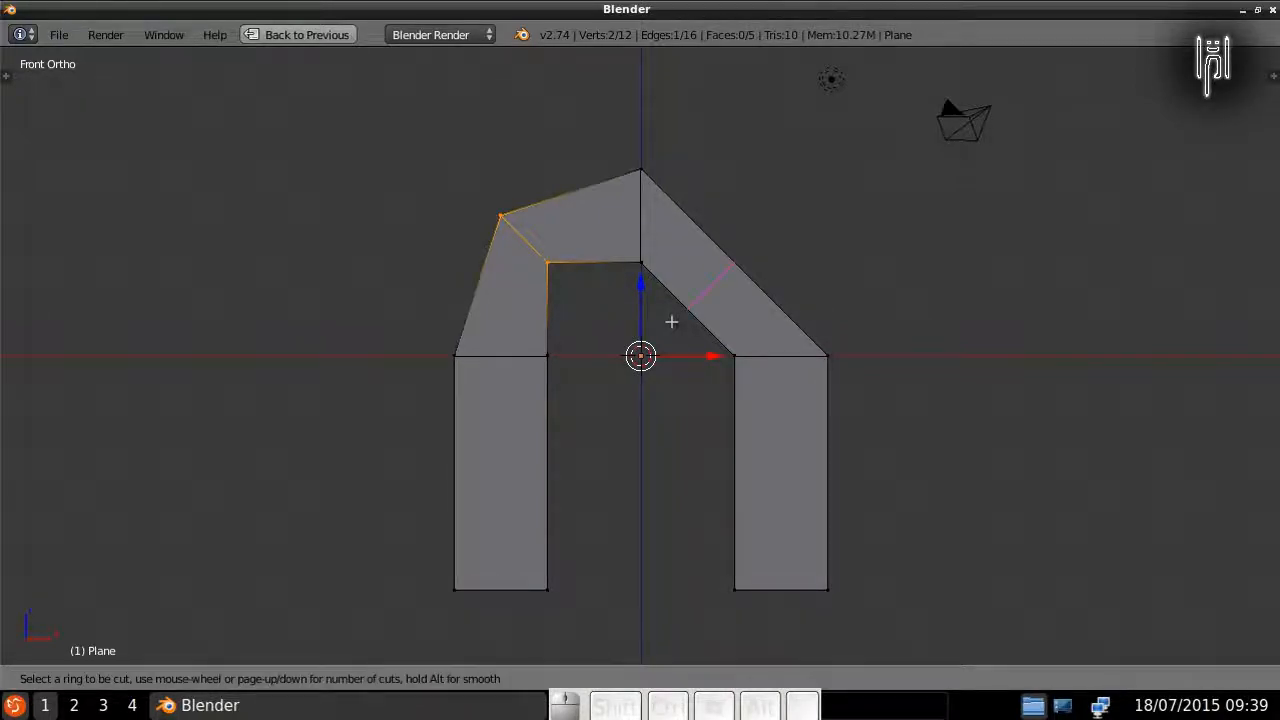
scroll(671, 321, up, 2)
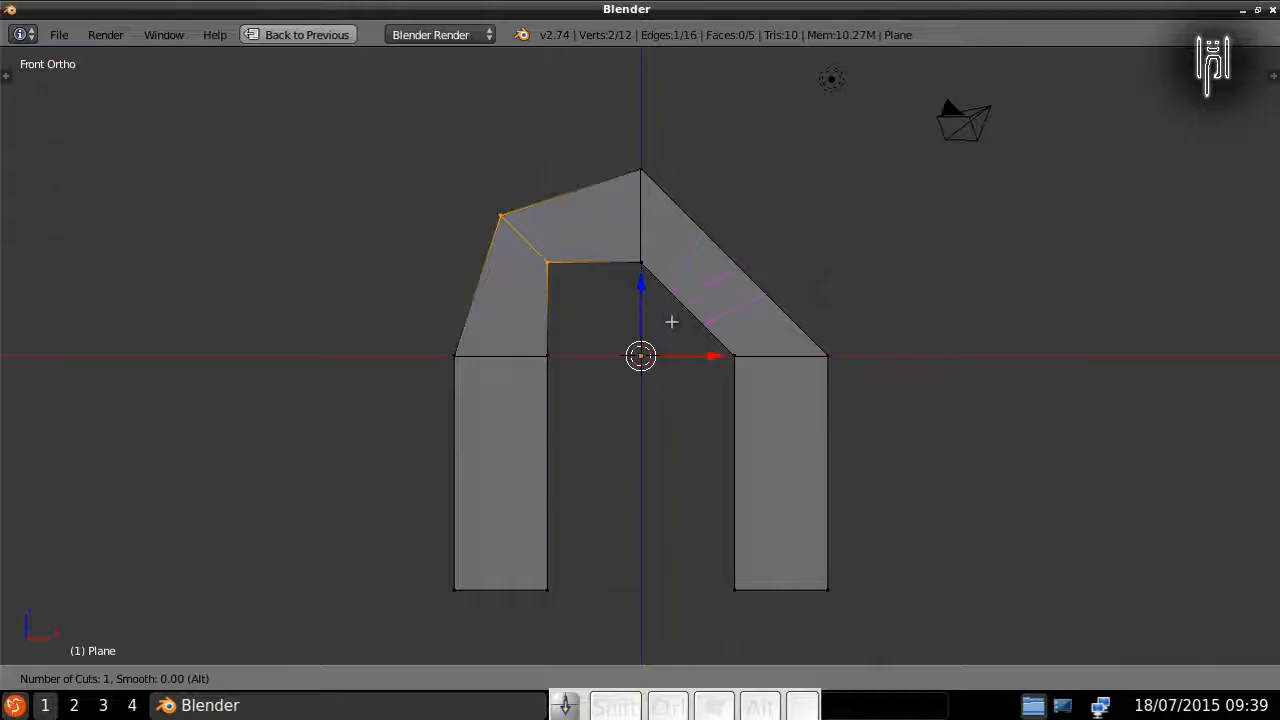
scroll(671, 321, down, 2)
scroll(671, 321, down, 1)
click(671, 321)
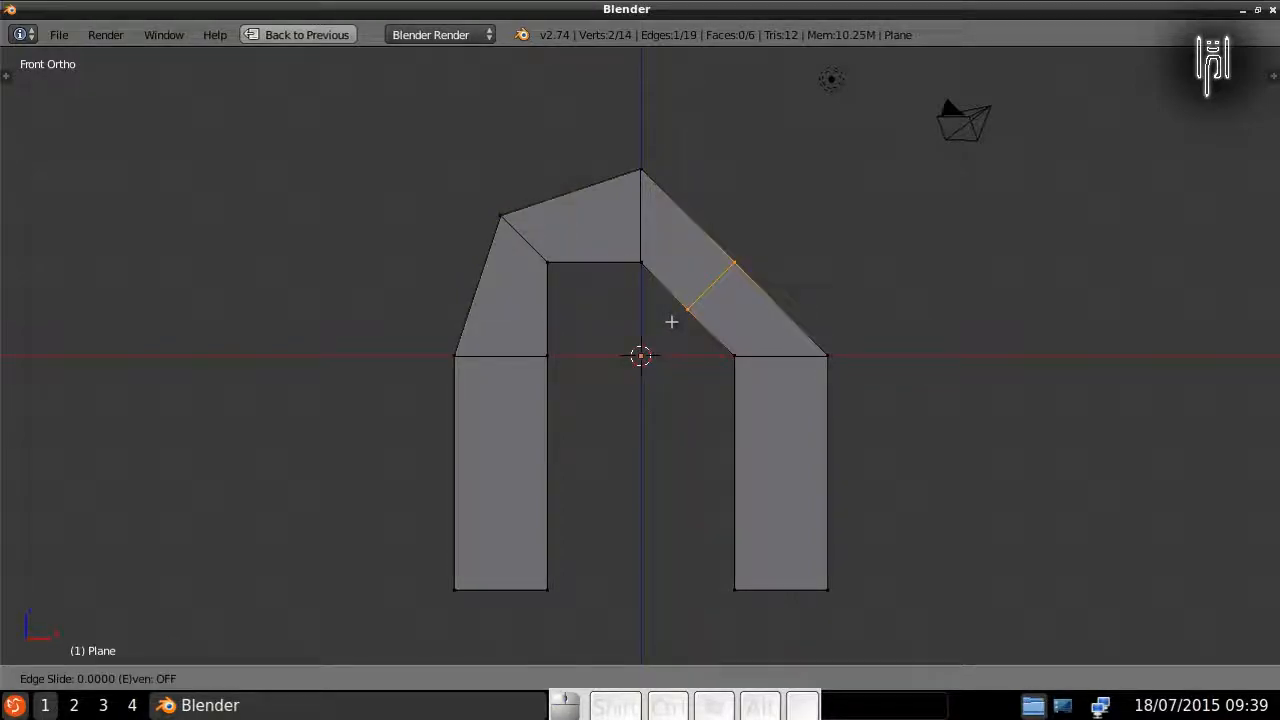
key(Escape)
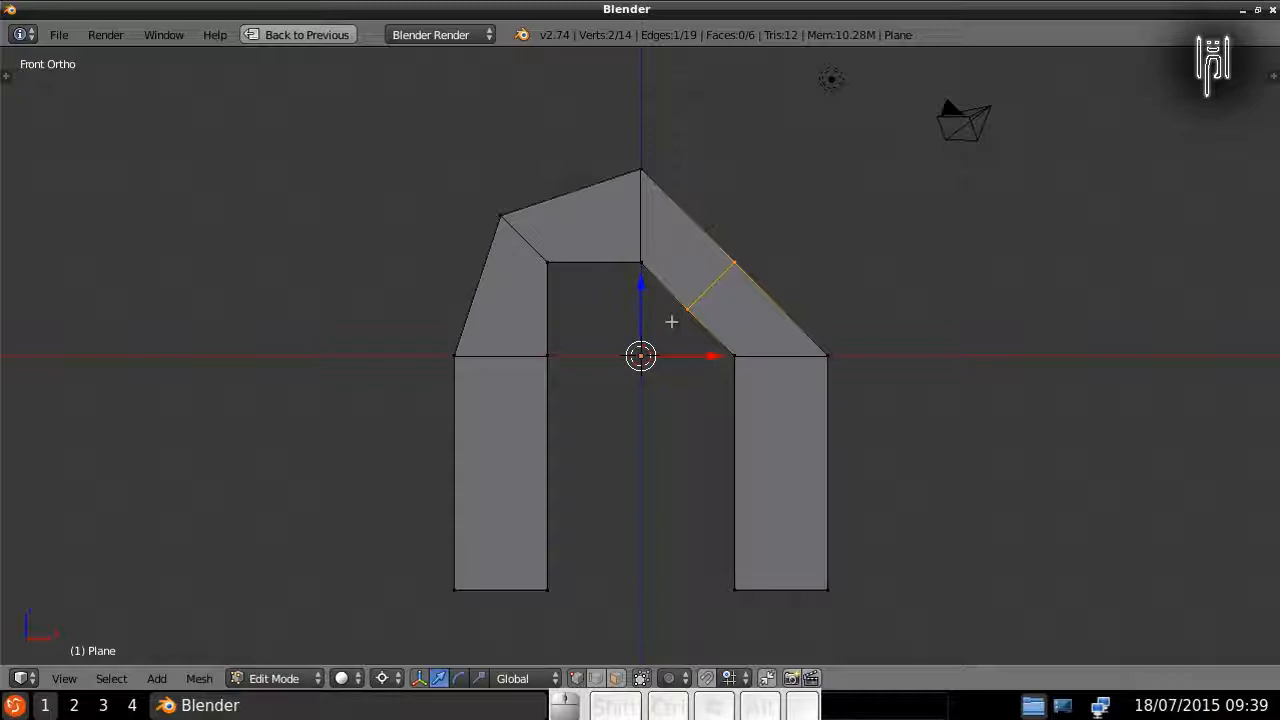
key(g)
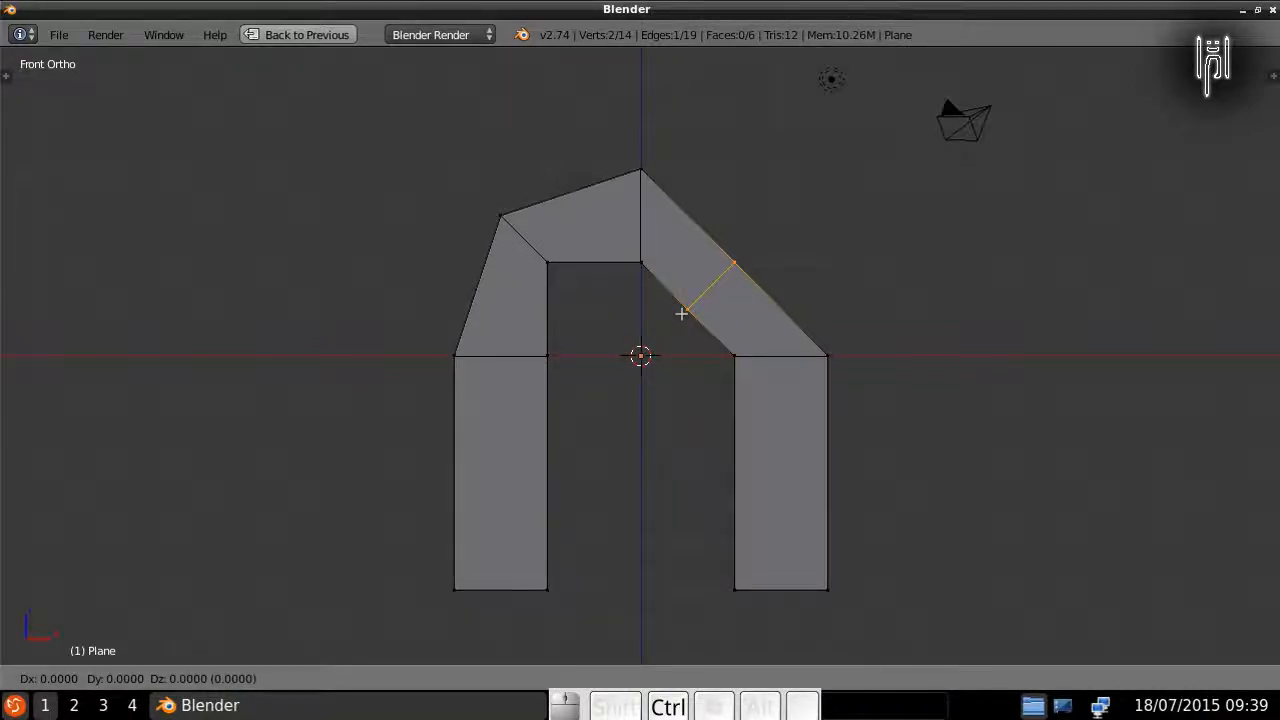
click(703, 293)
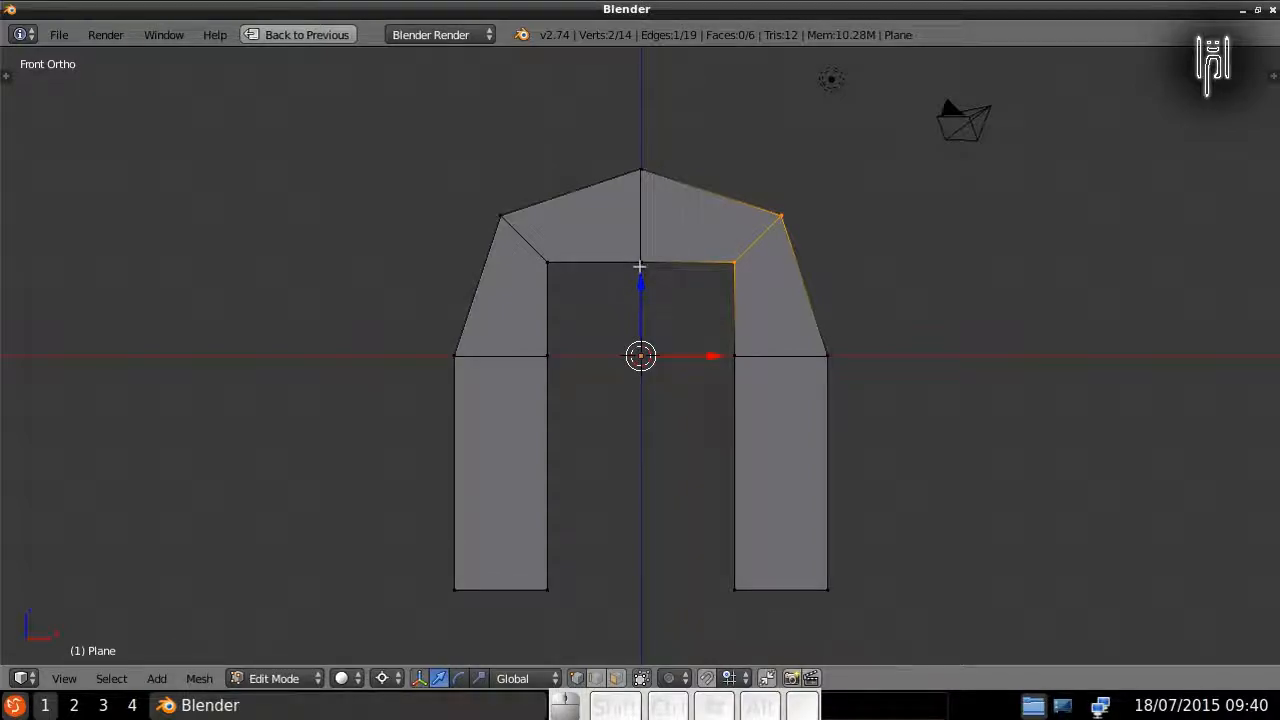
Step: Move the inner vertex at the arch's peak 1 unit up along Z, snapping to the grid
right_click(633, 297)
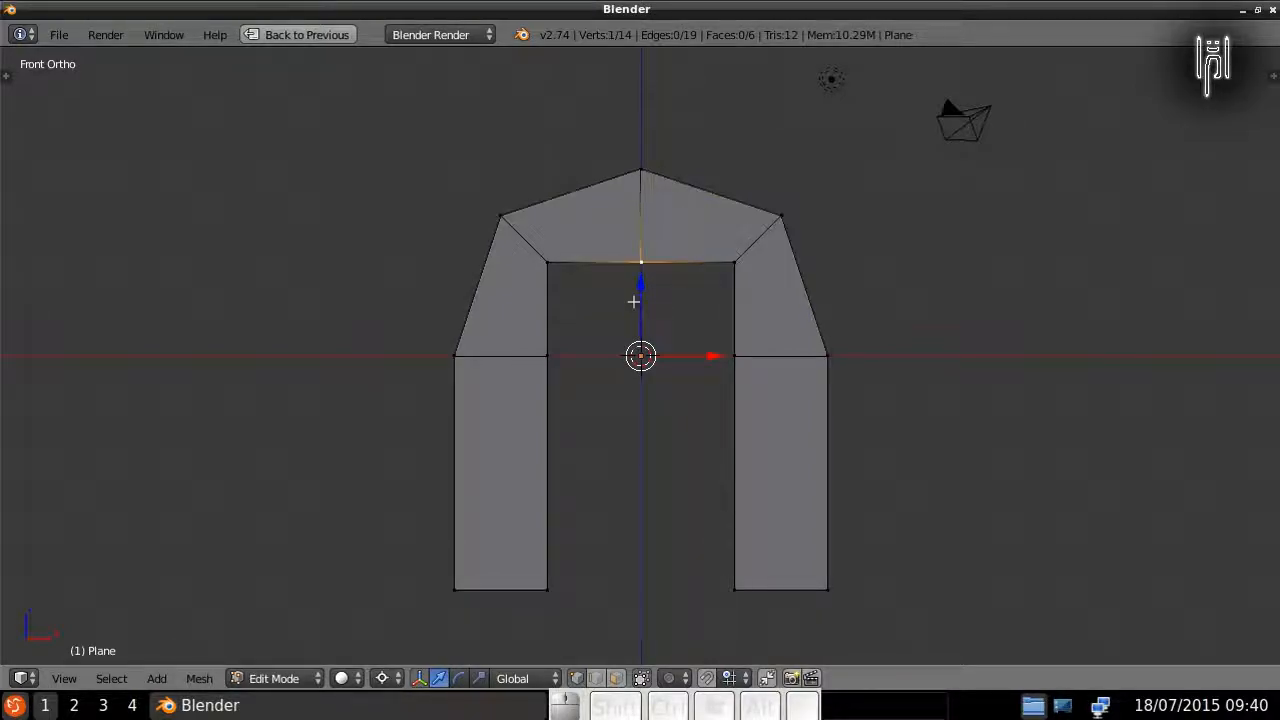
key(g)
key(z)
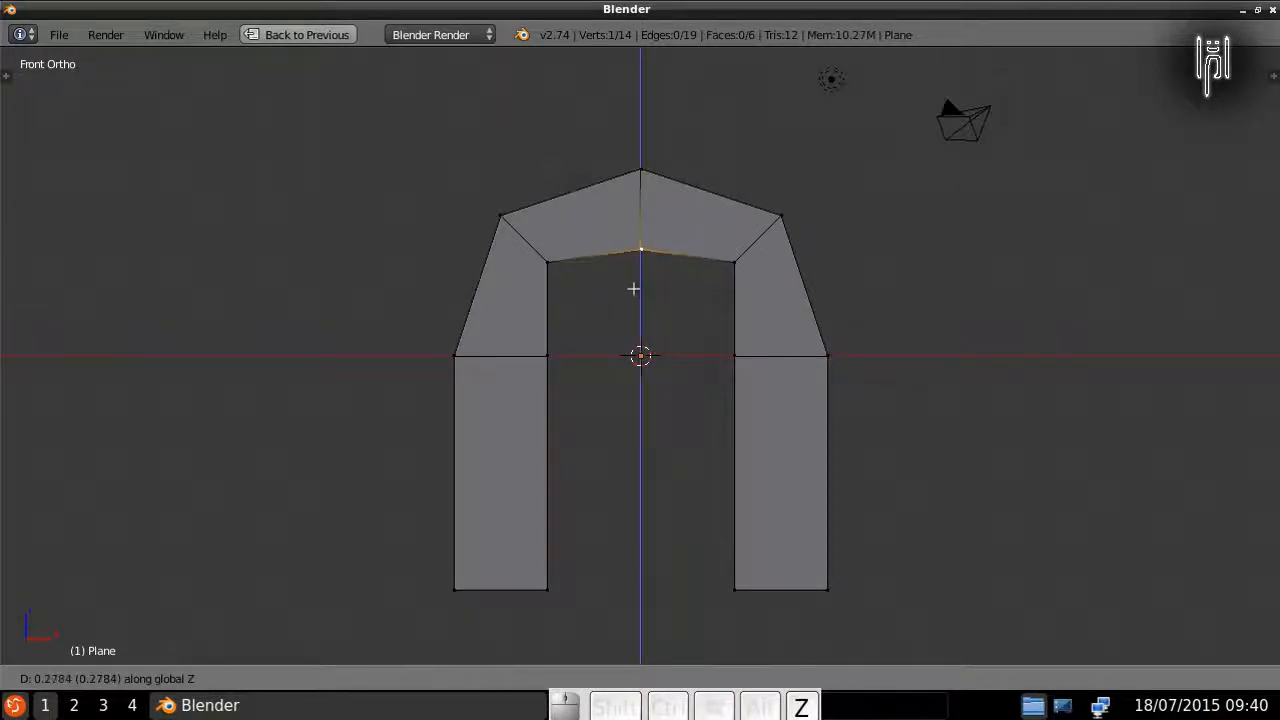
key(ctrl)
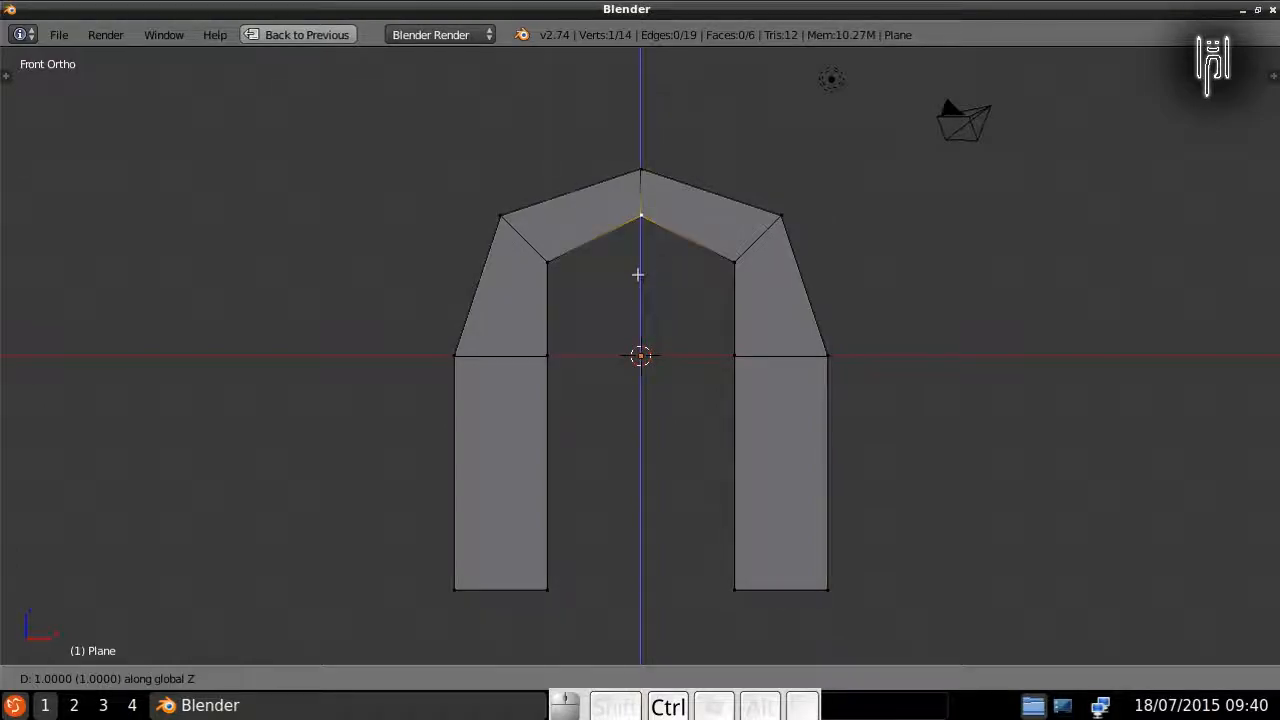
key(shift)
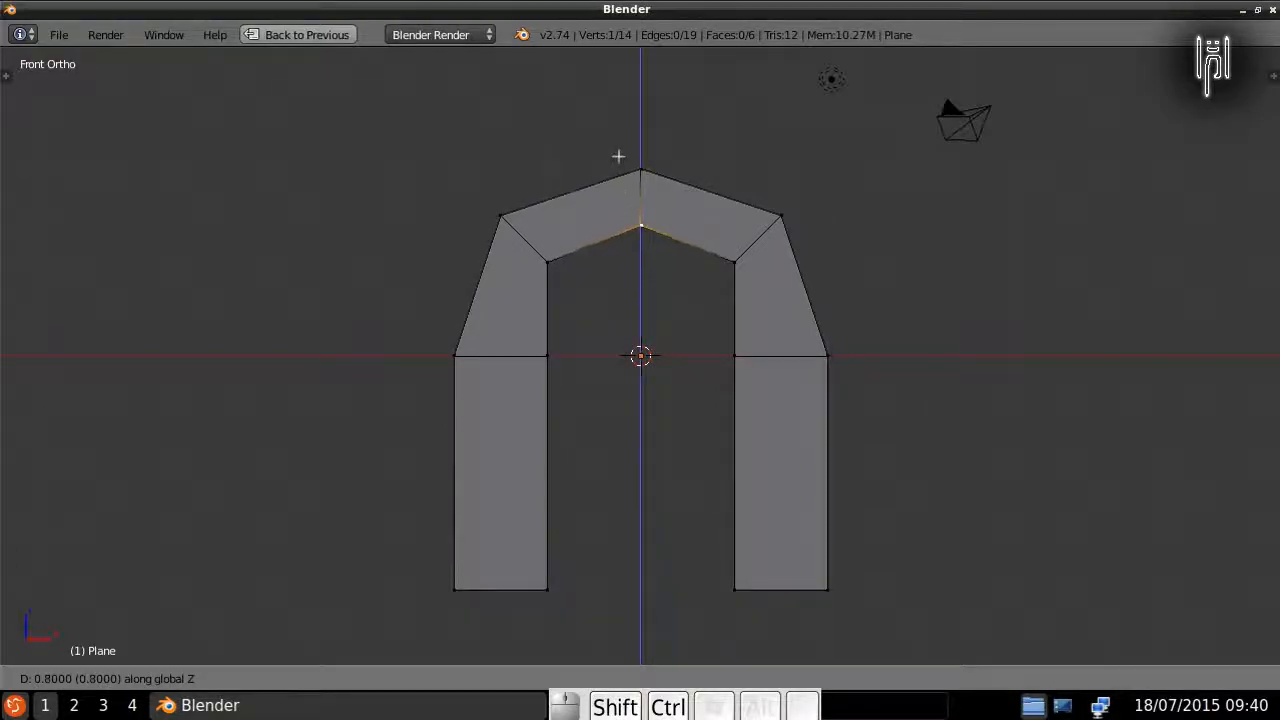
click(625, 252)
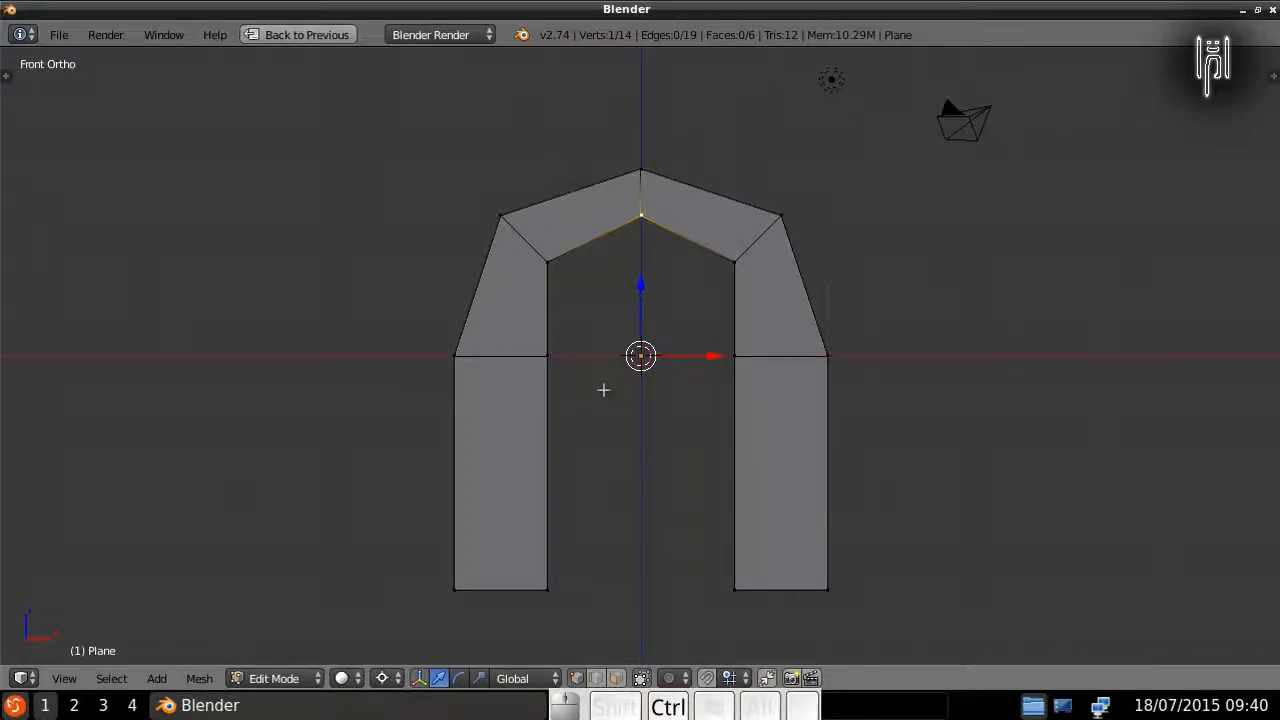
Step: Restore the multi-view layout and extrude the whole arch profile 2 units along the positive Y axis, snapping to the grid
key(ctrl+Up)
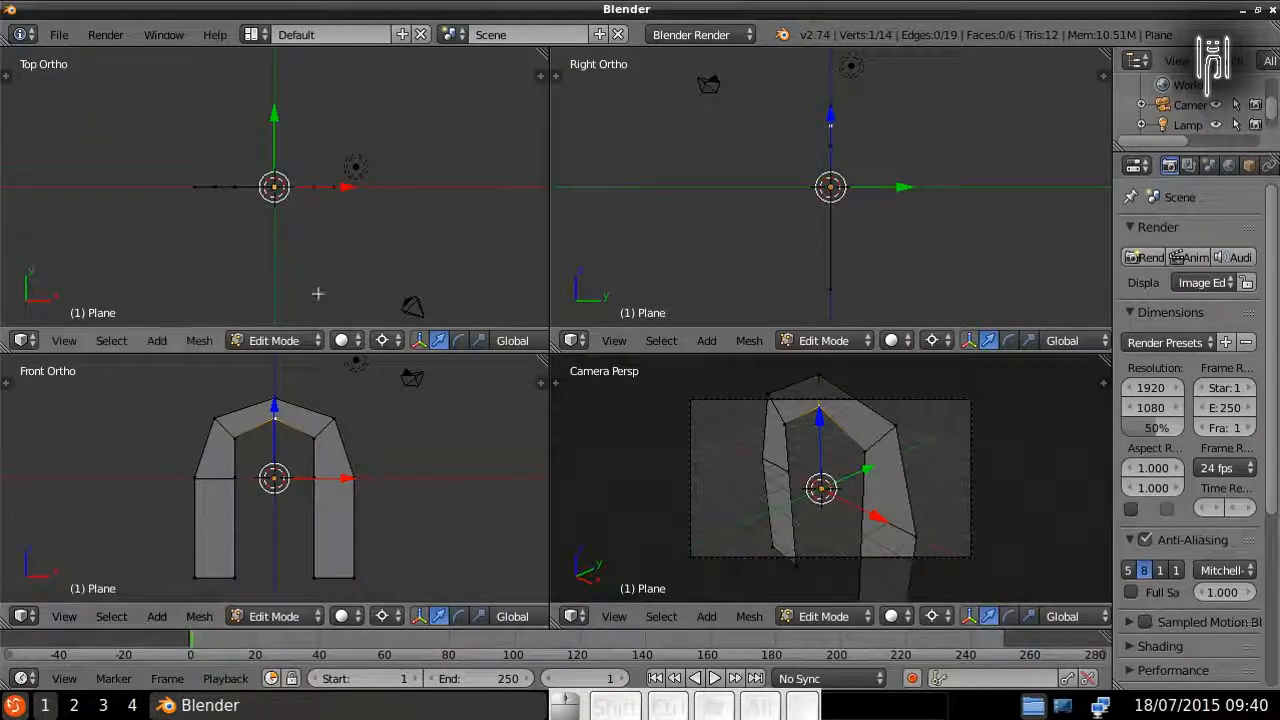
key(a)
key(a)
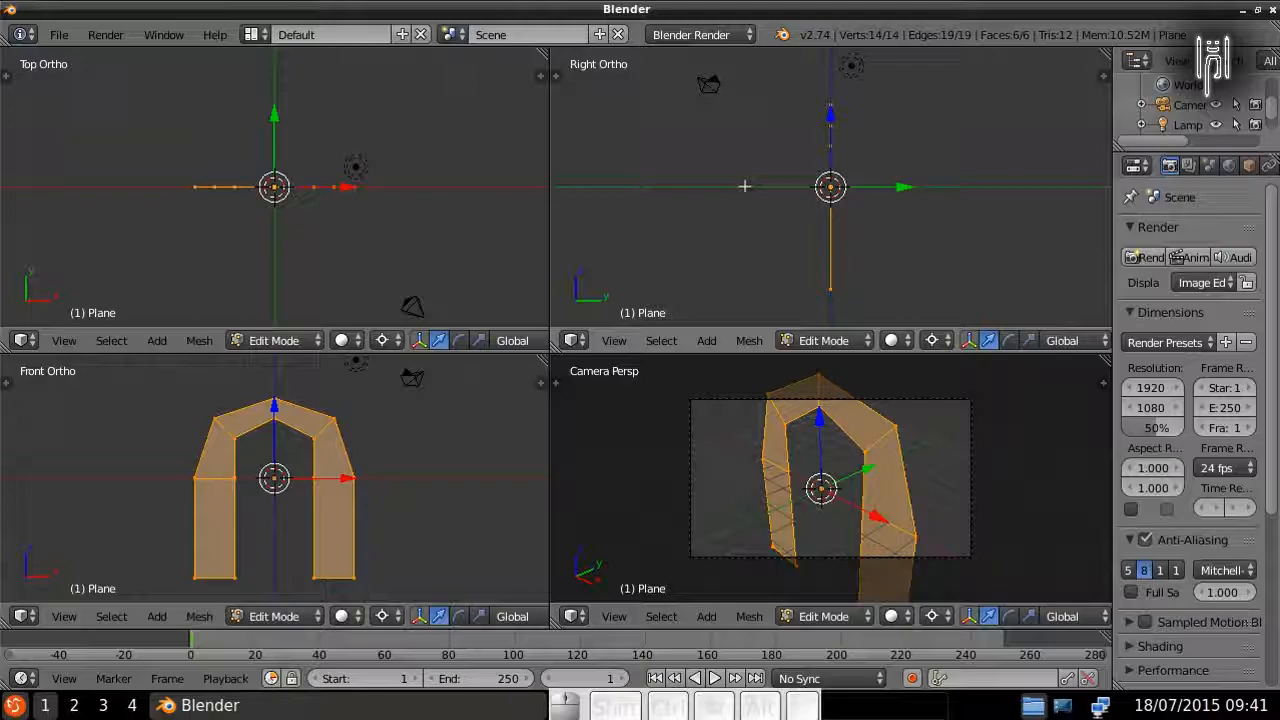
key(e)
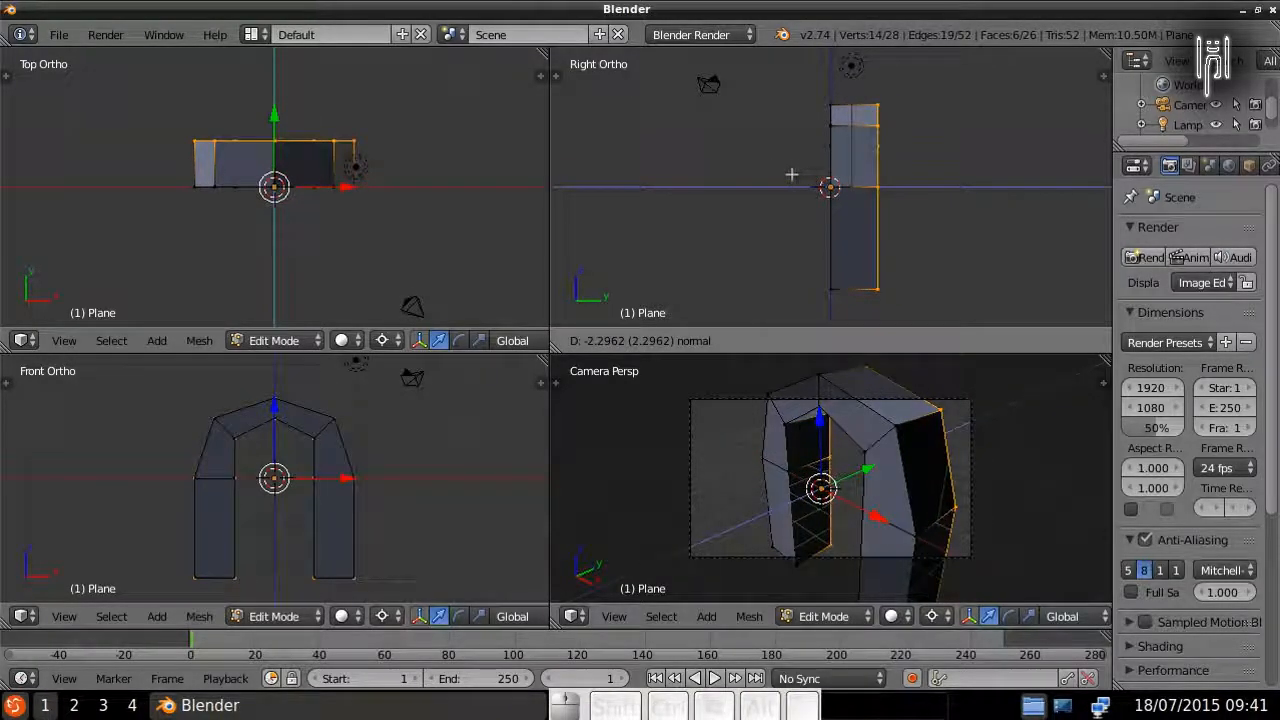
key(Escape)
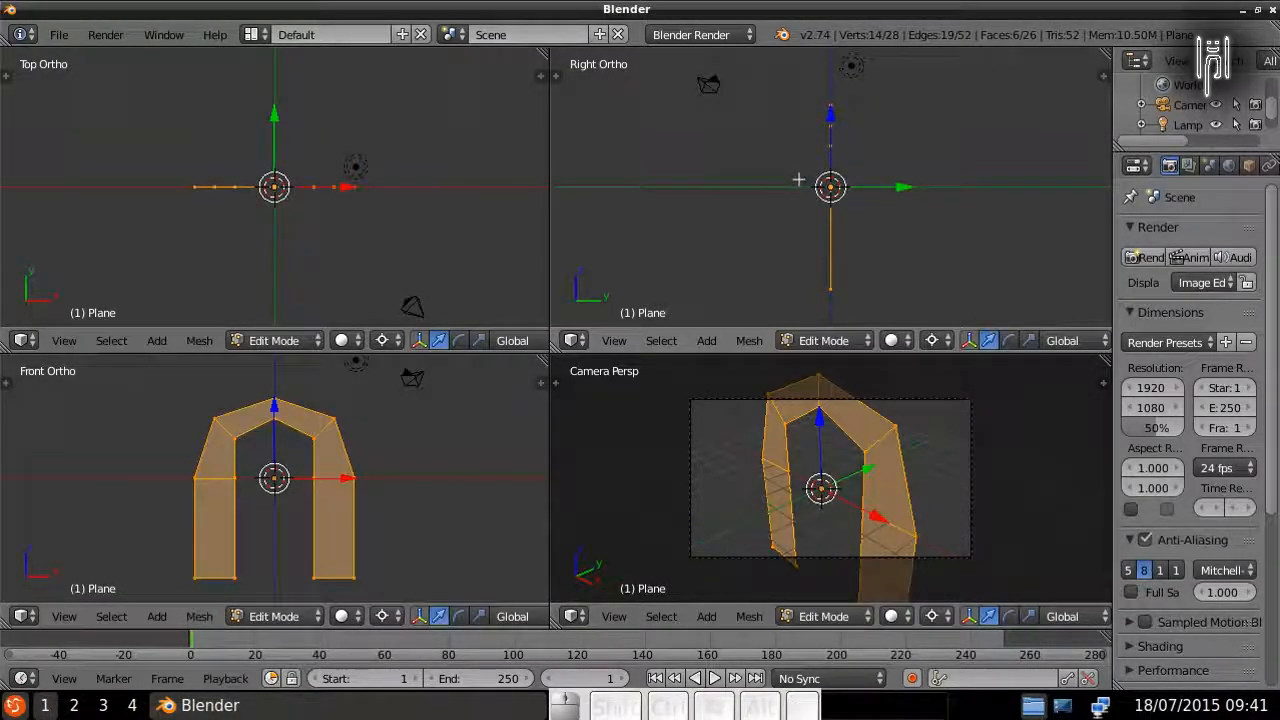
key(g)
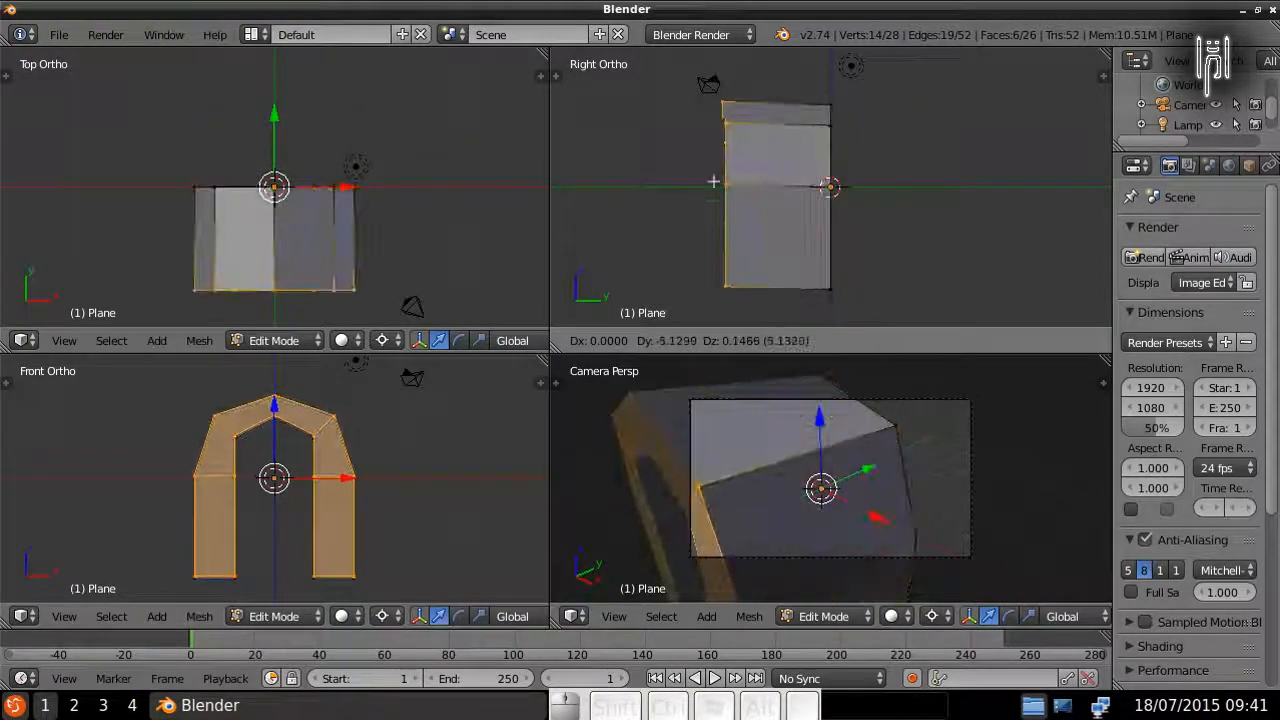
key(y)
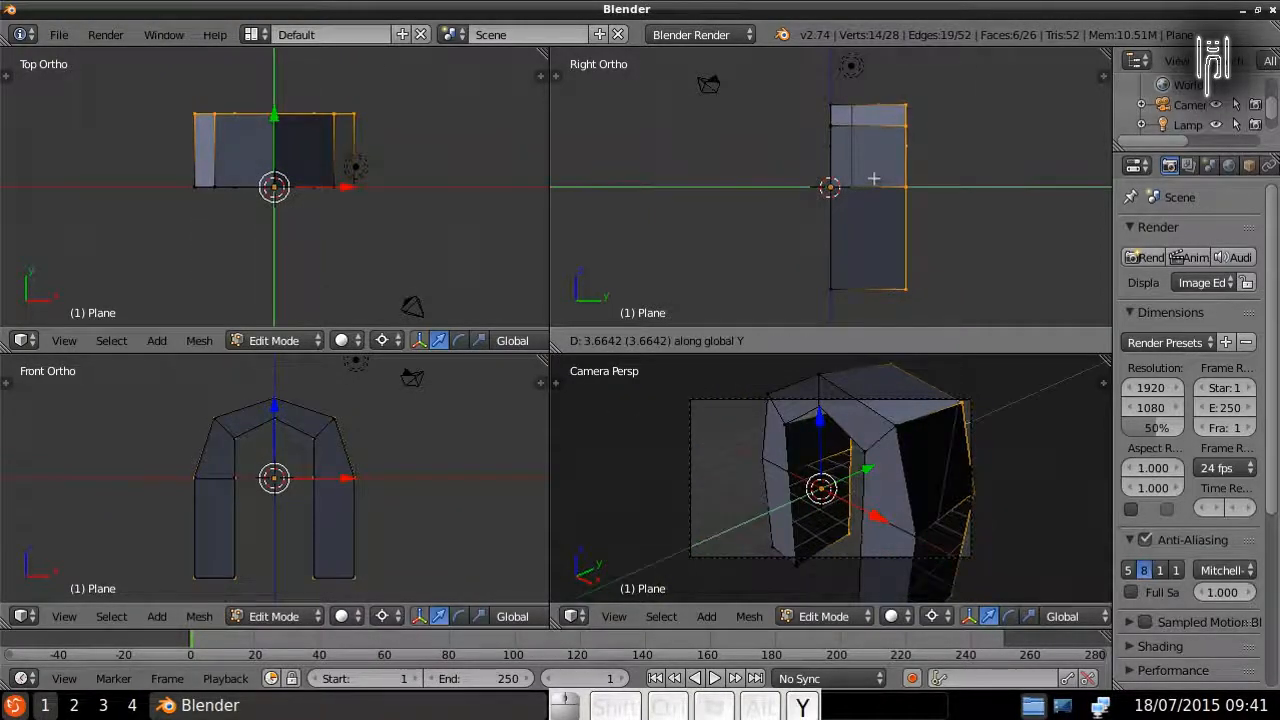
key(ctrl)
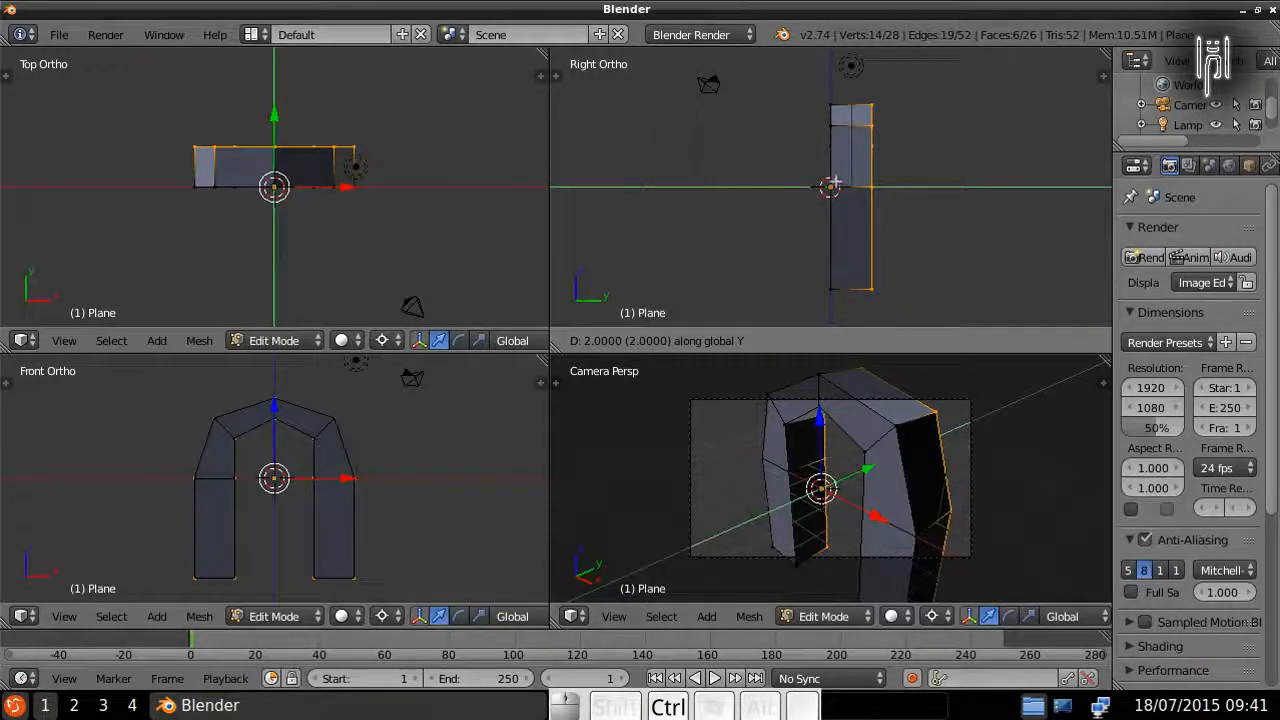
click(832, 185)
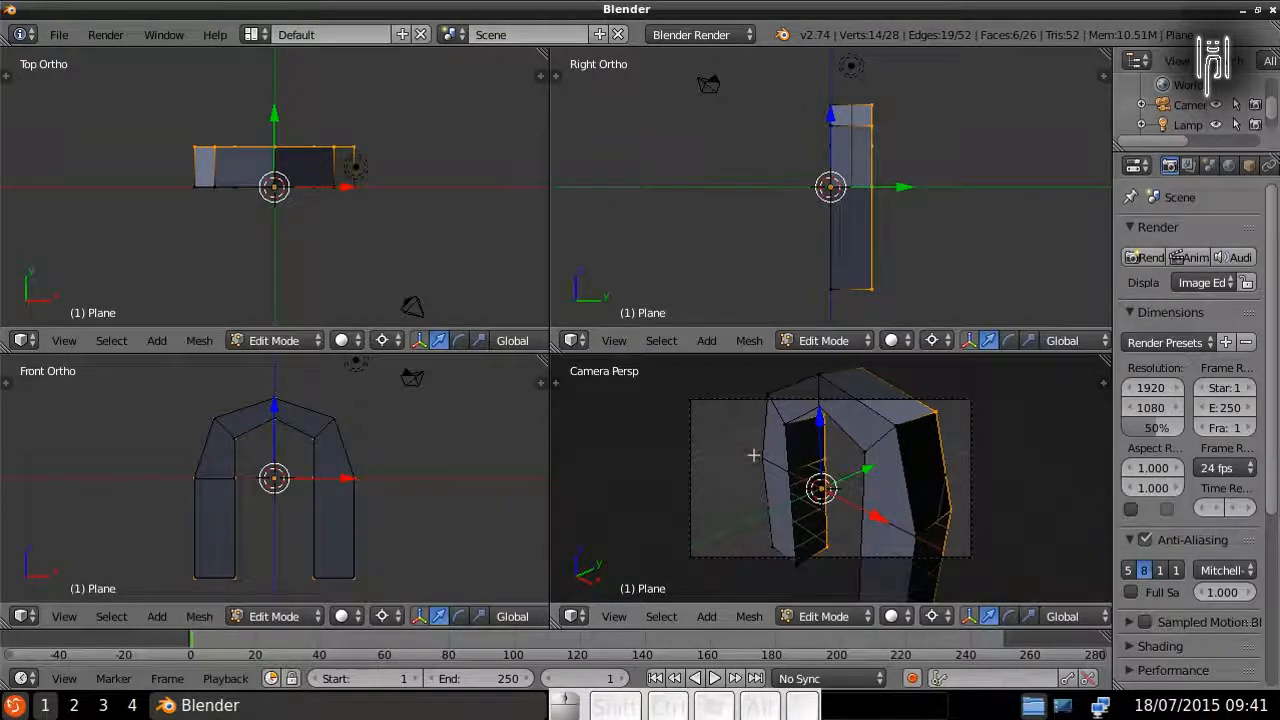
Step: Maximize the camera view and zoom out to view the whole extruded arch
key(ctrl+Down)
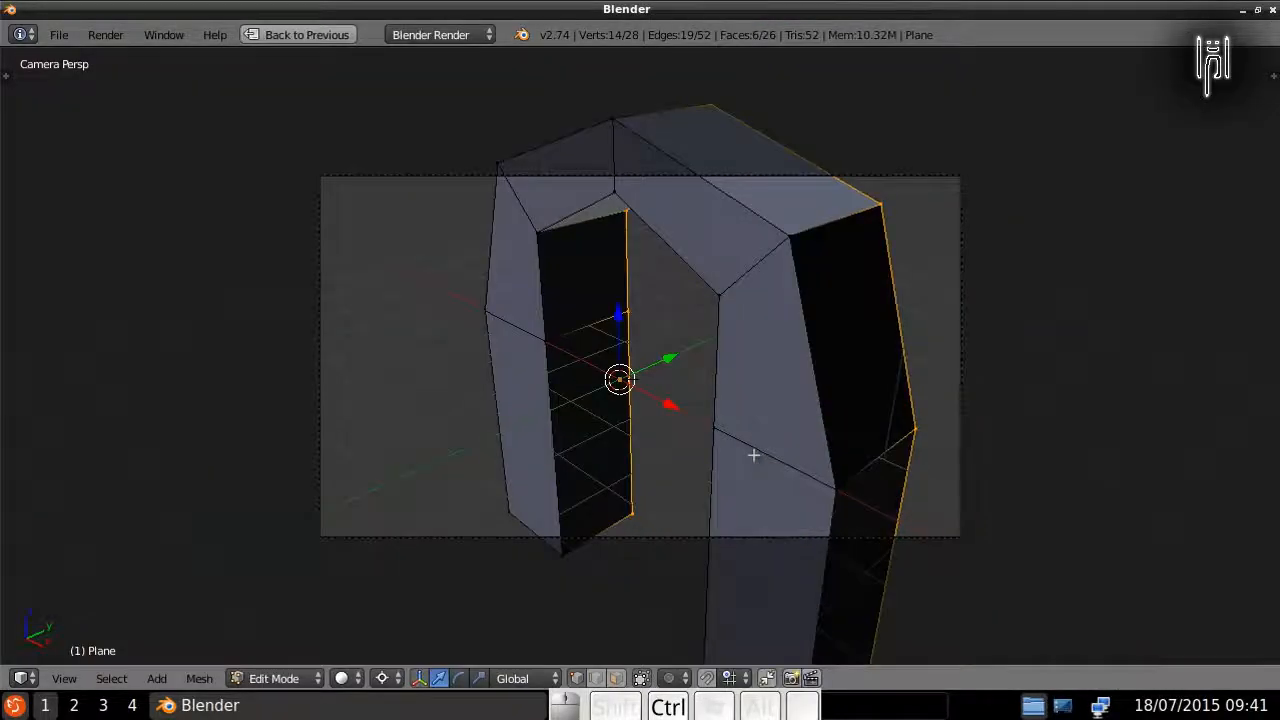
scroll(753, 455, down, 2)
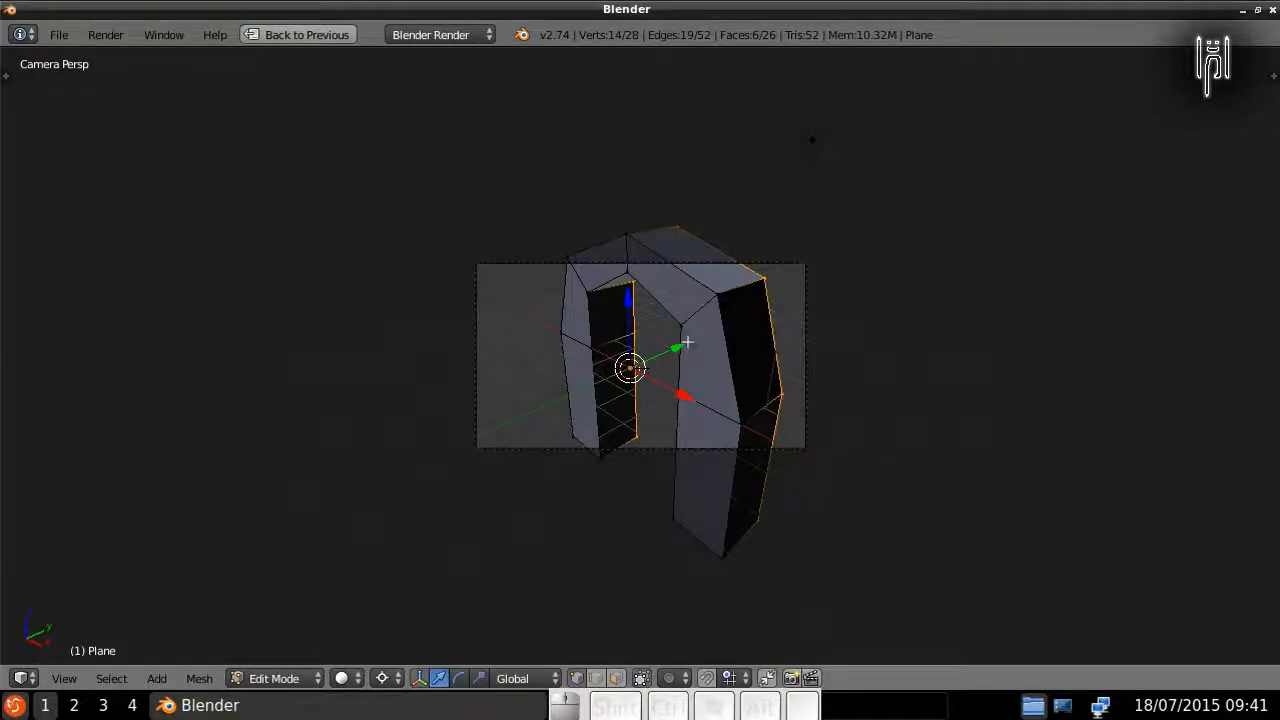
Step: Switch to face selection and extrude the arch's sloping outer top face on the +X side in place, with zero distance
middle_drag(688, 343, 766, 374)
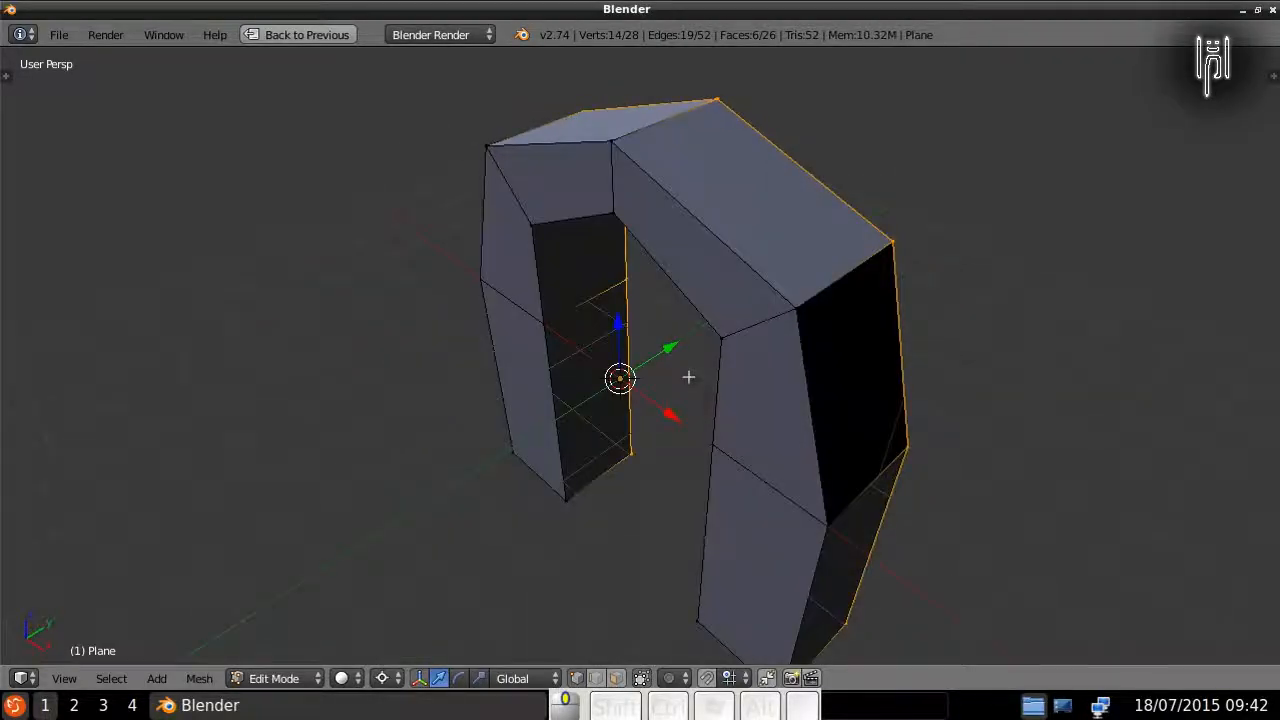
scroll(688, 377, down, 2)
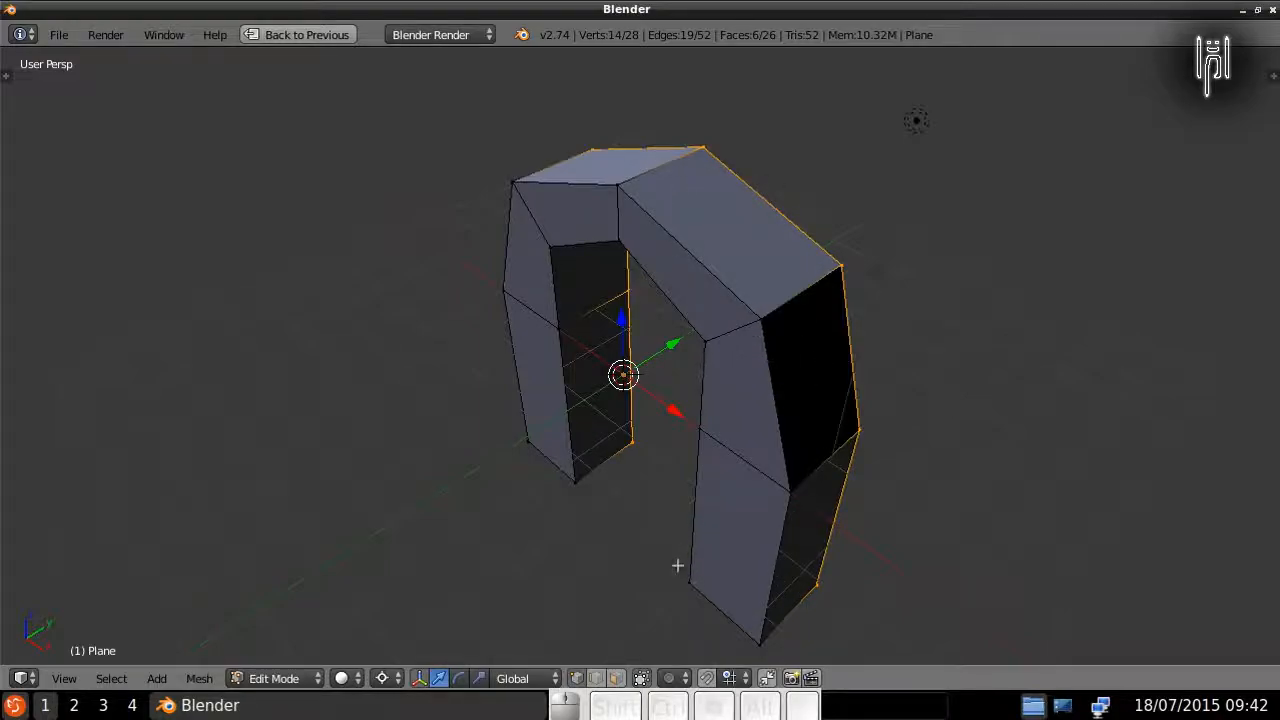
click(615, 679)
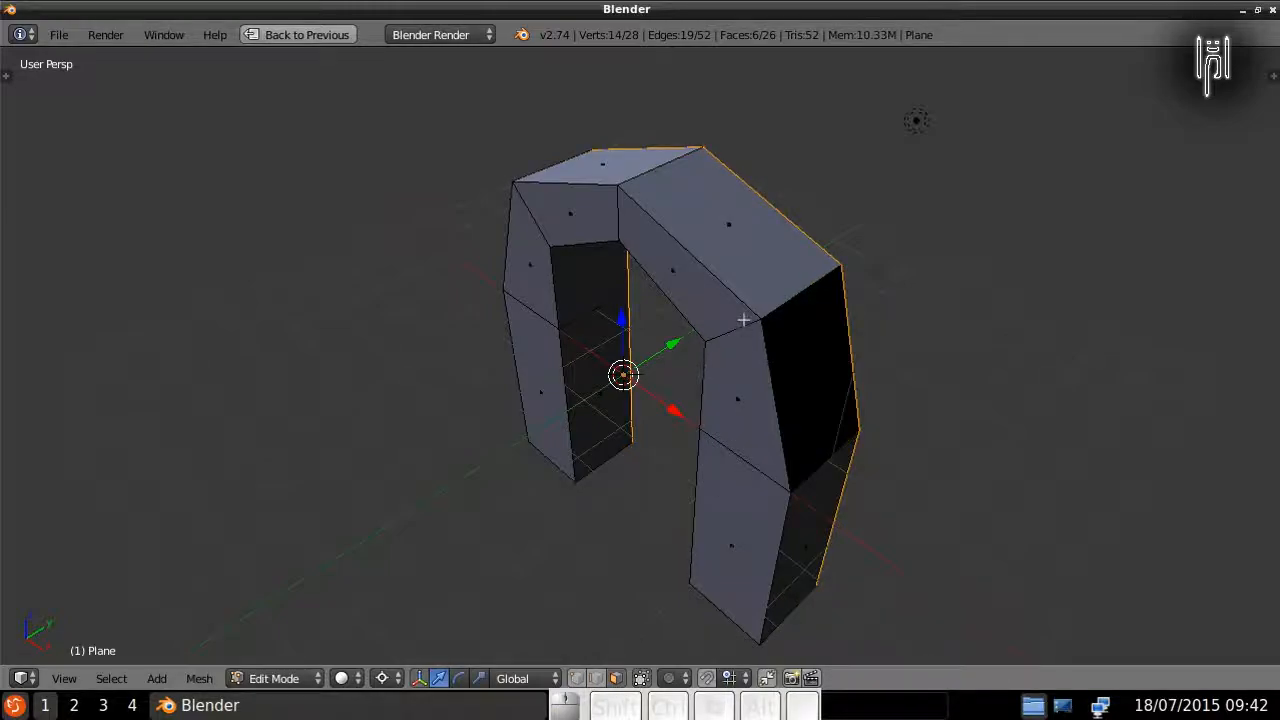
right_click(726, 228)
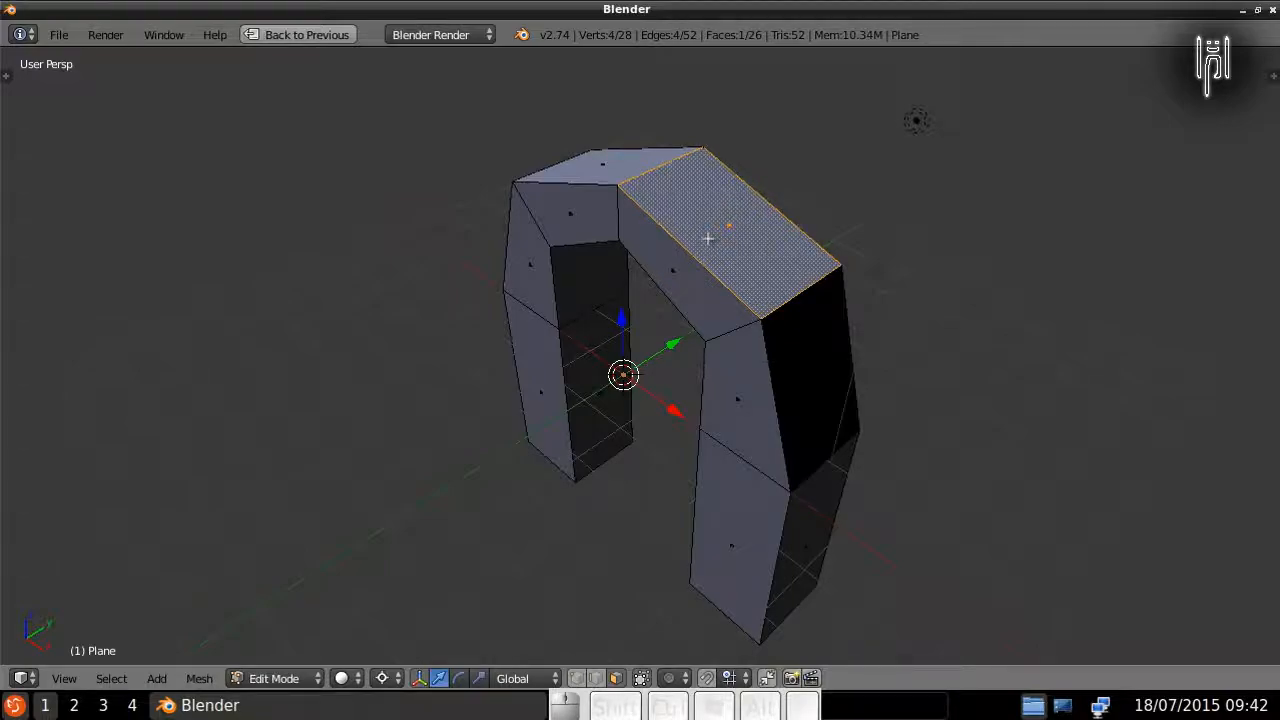
key(e)
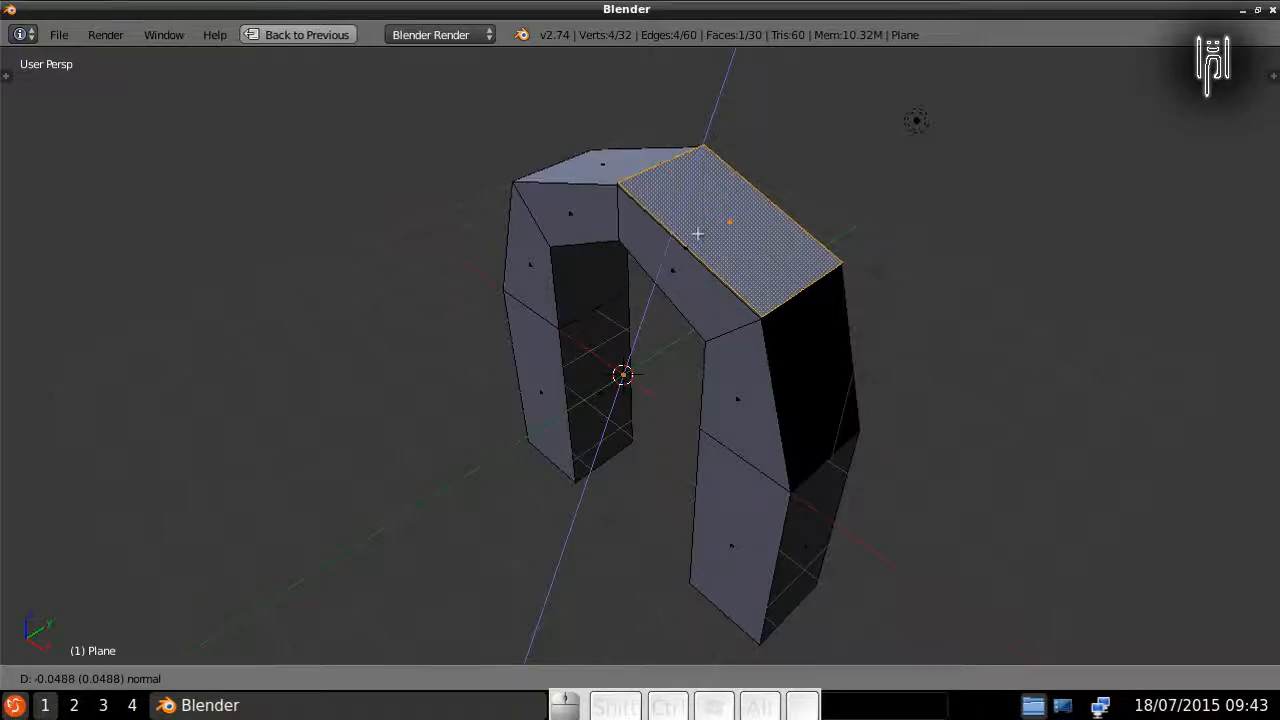
key(Escape)
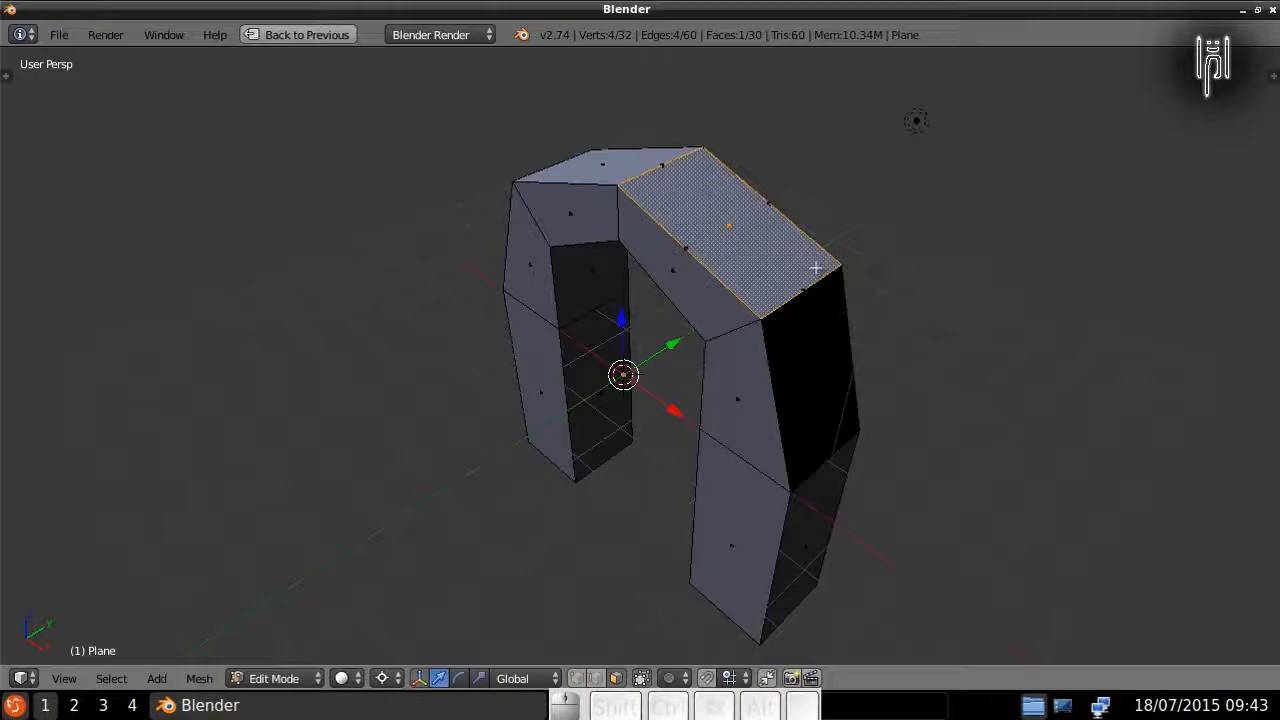
Step: Set the pivot point to Median Point and scale the extruded top face to 0.8 on all axes, using snapping
key(s)
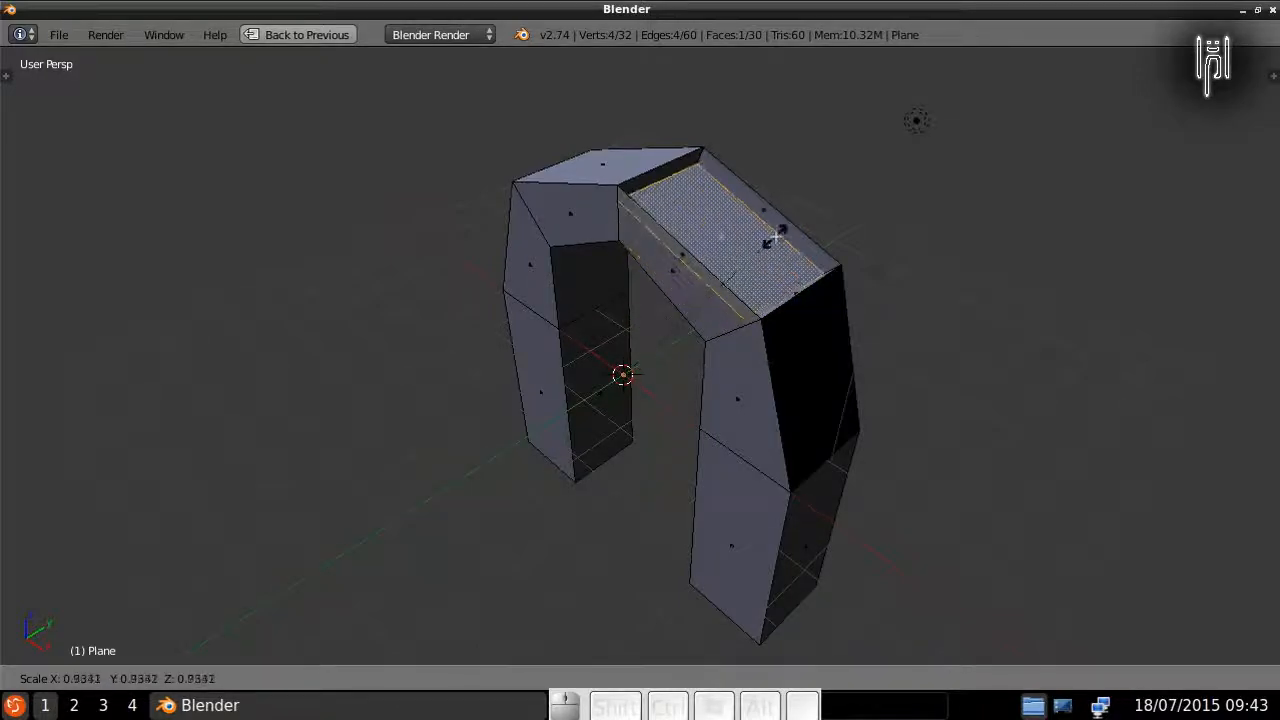
key(Escape)
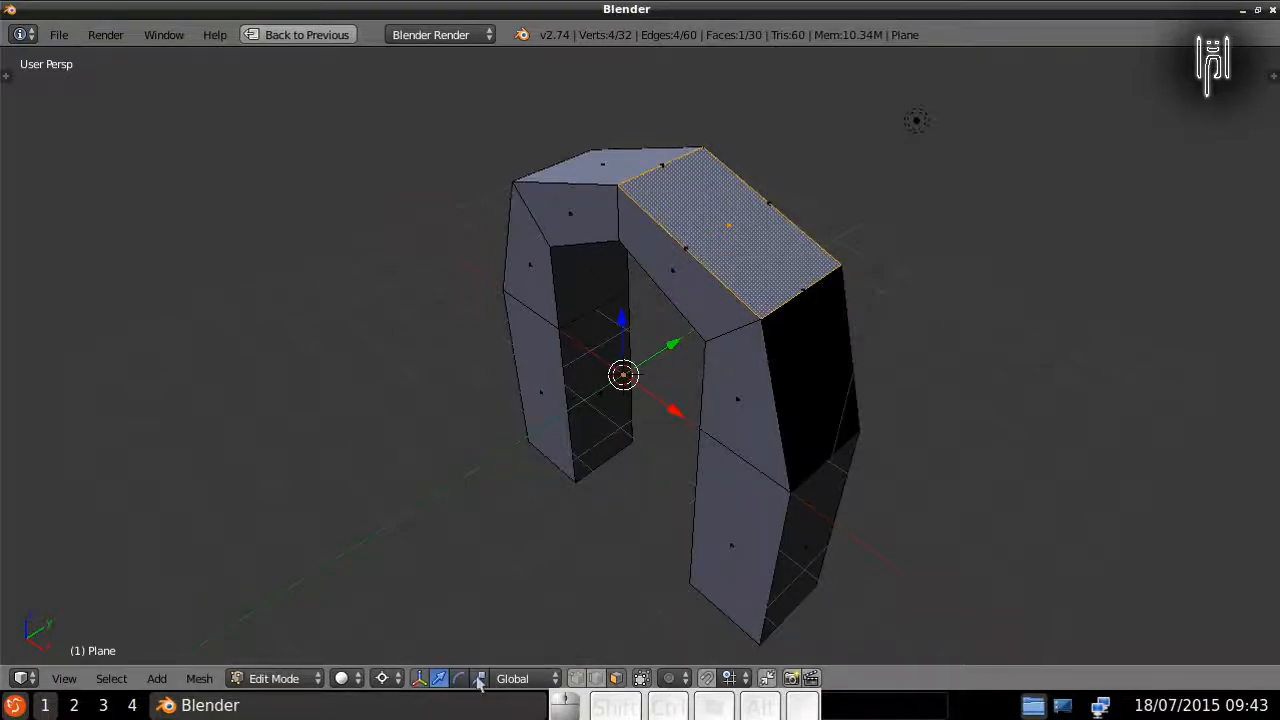
click(390, 678)
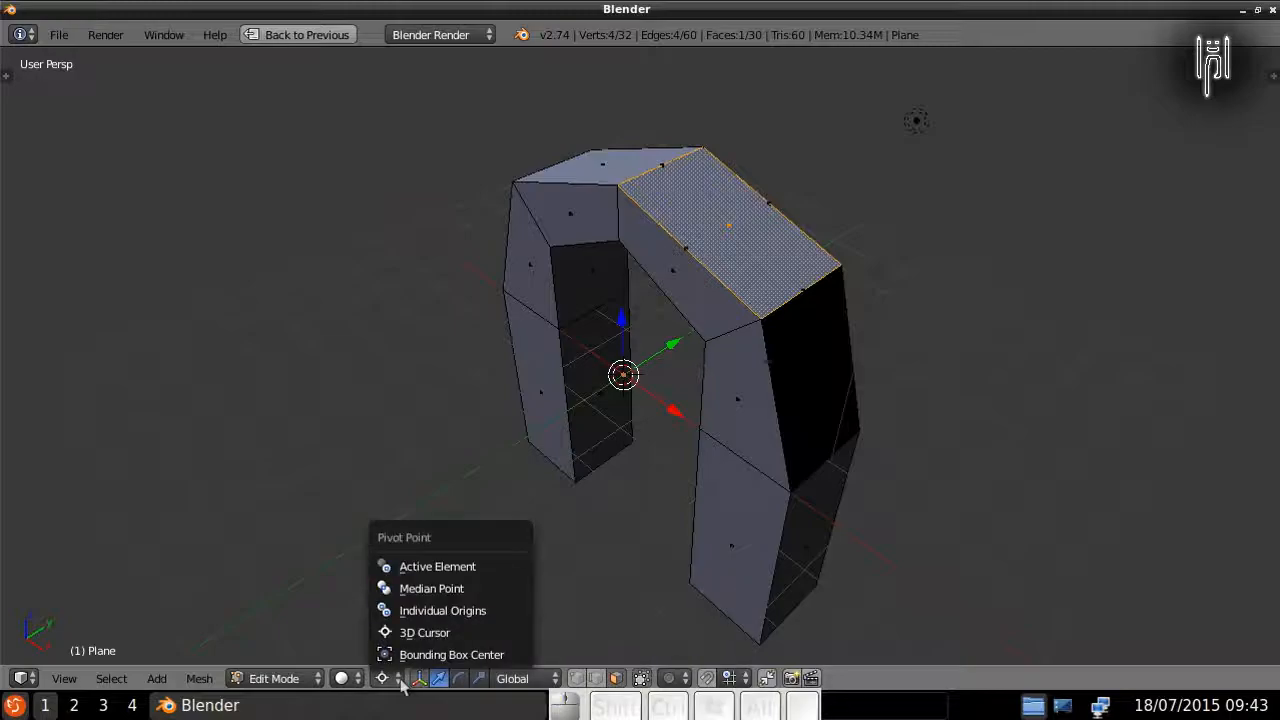
click(422, 589)
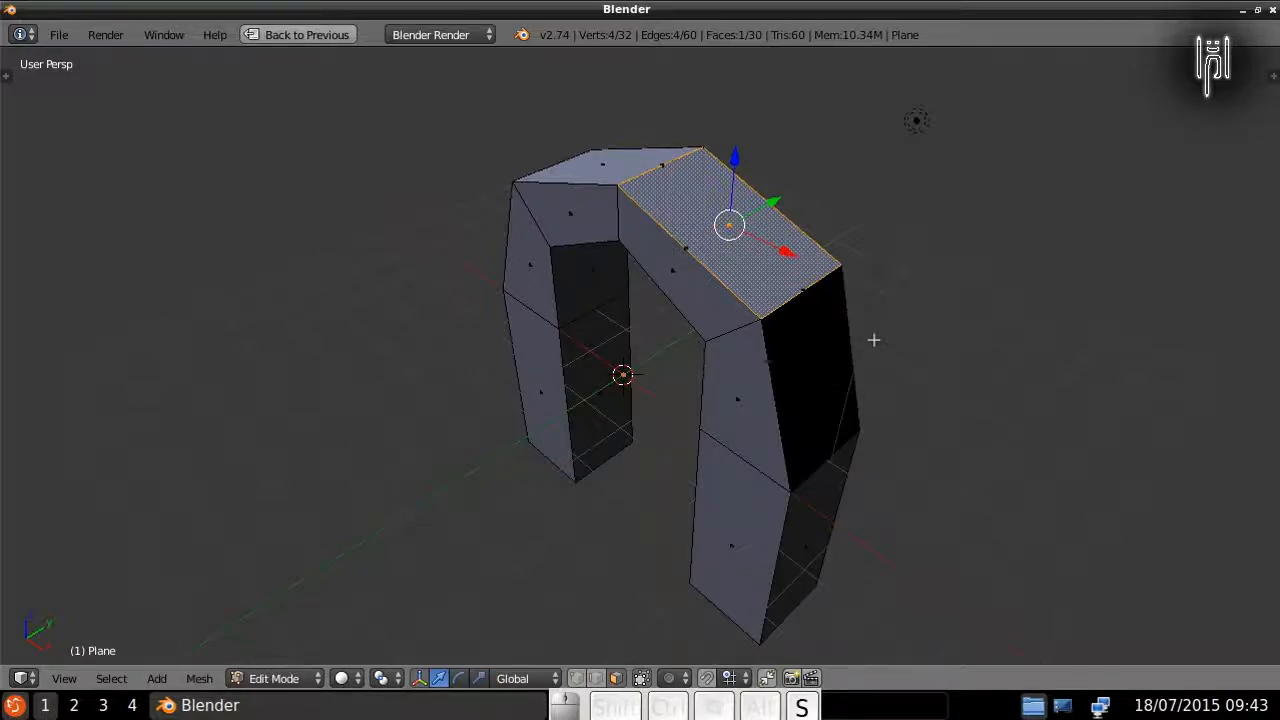
key(s)
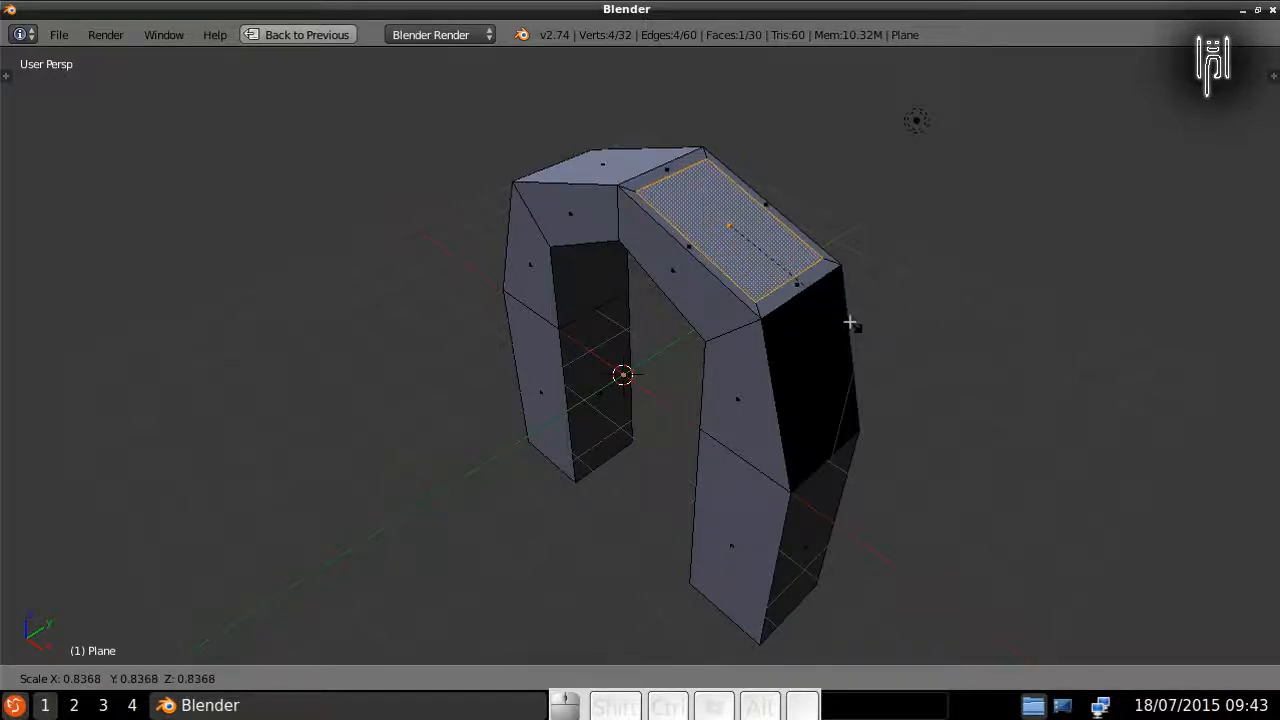
key(ctrl)
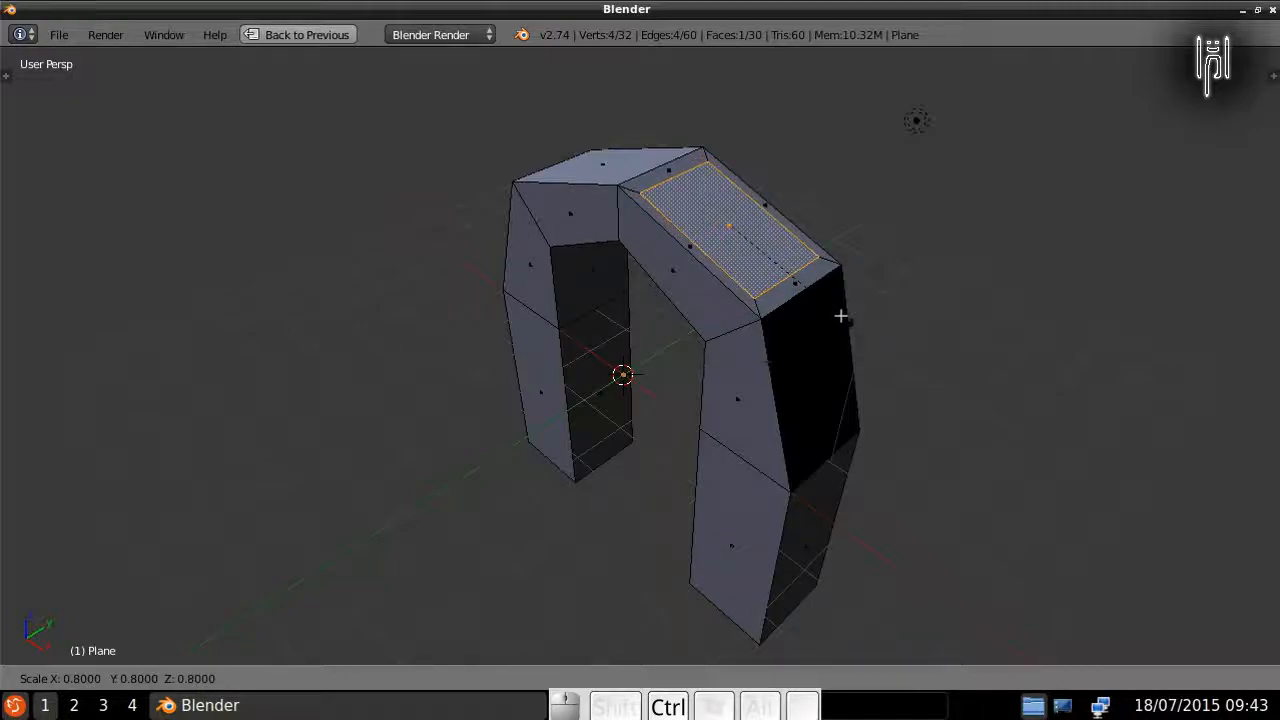
click(840, 316)
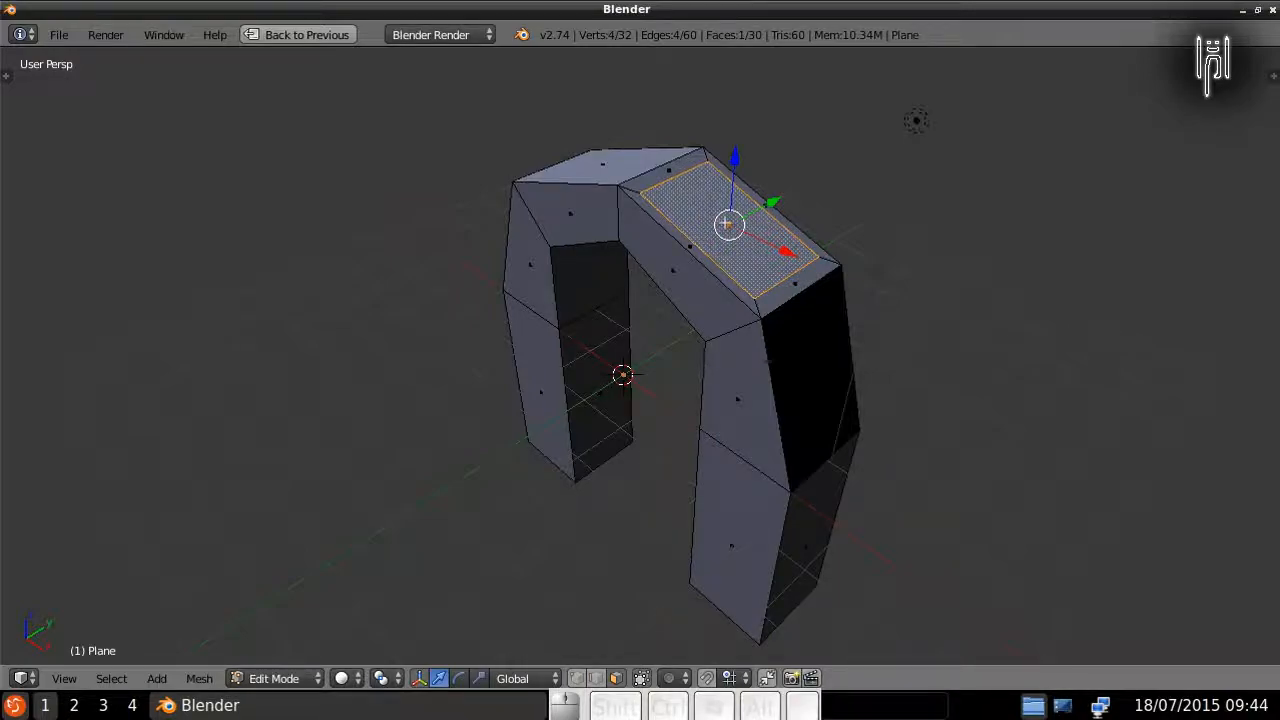
Step: Extrude the inset top face 0.3 units inward along its normal to form a recess, using fine snapping
key(e)
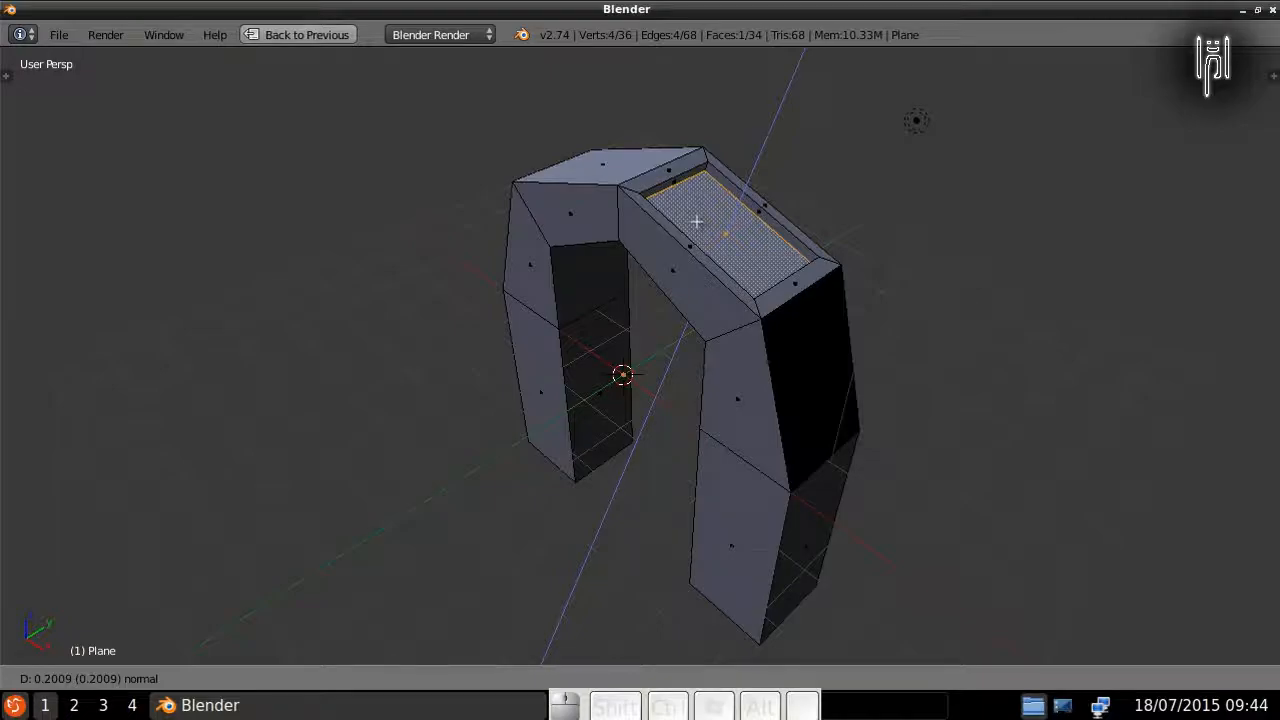
key(ctrl)
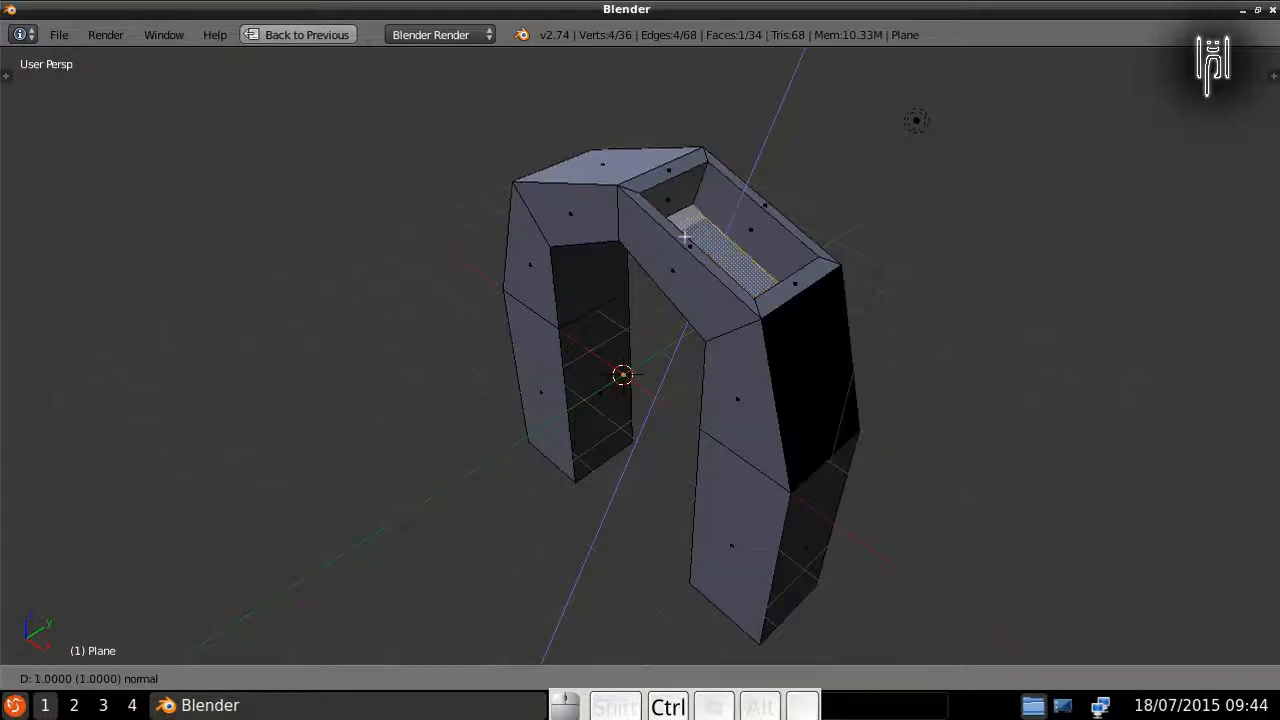
key(shift)
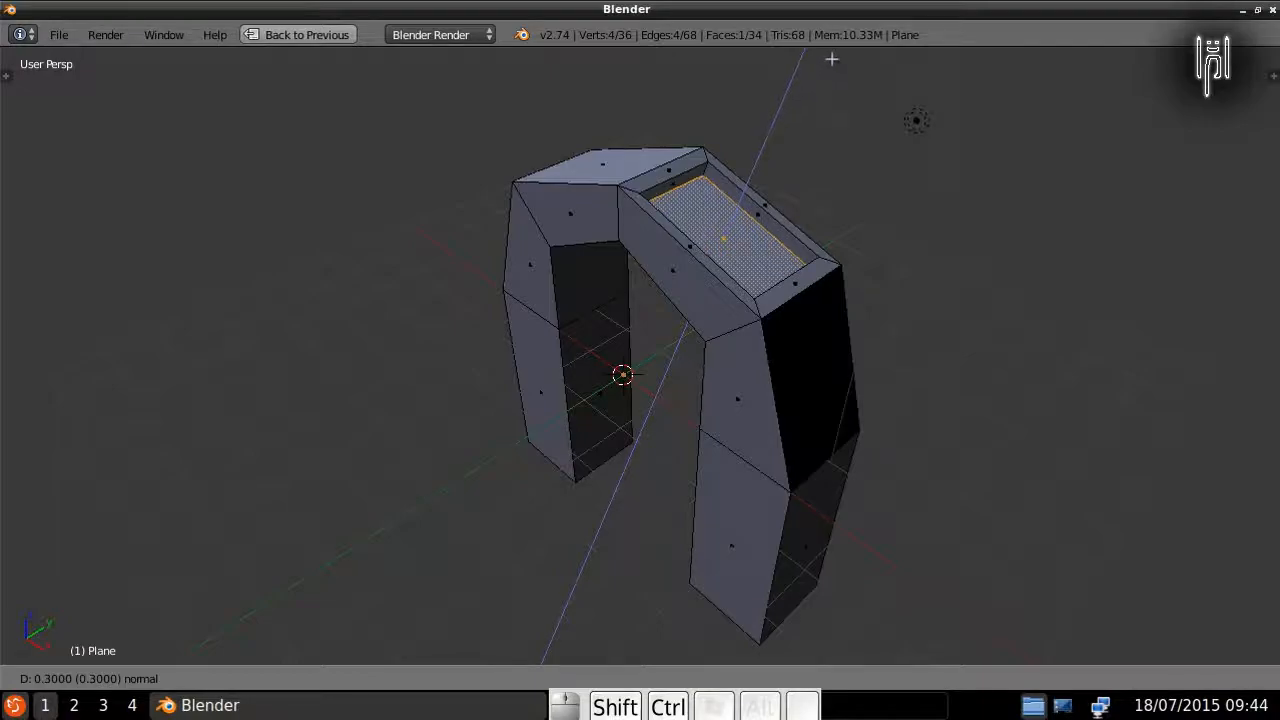
click(831, 59)
Step: Add two evenly spaced loop cuts across the recessed sloping section of the arch, without sliding them
middle_drag(634, 331, 694, 357)
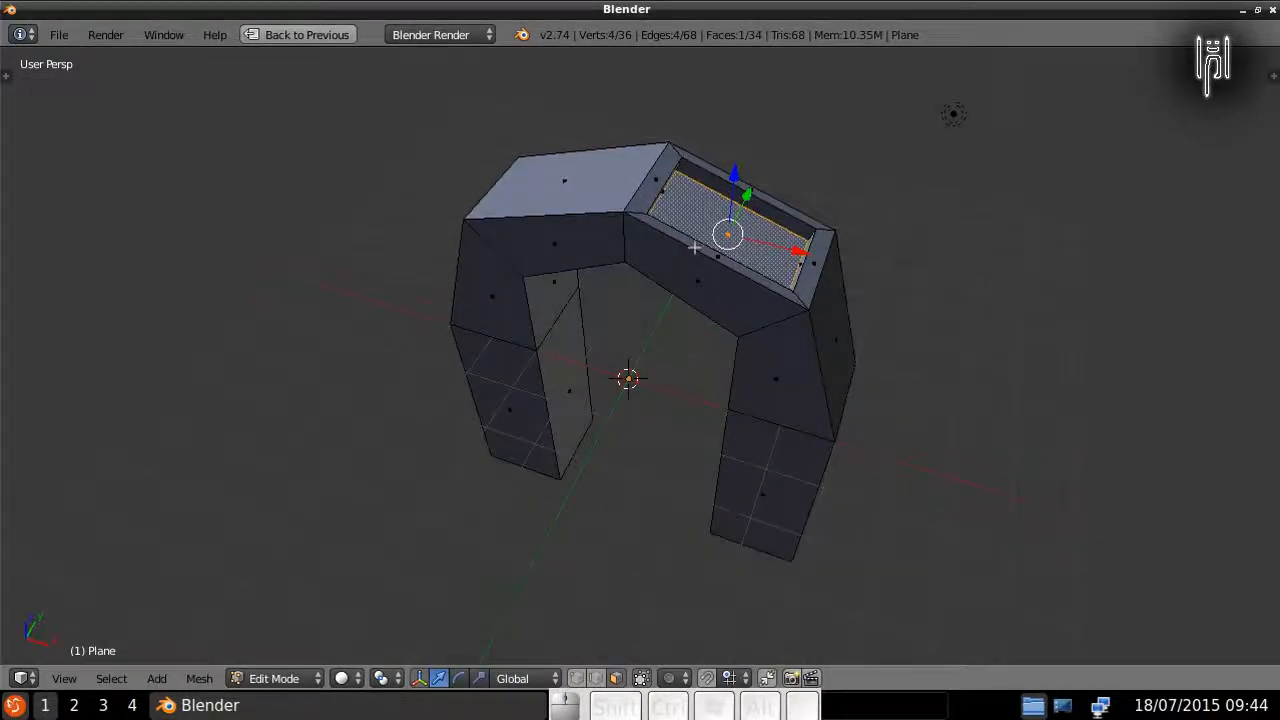
scroll(769, 234, up, 2)
scroll(769, 234, down, 1)
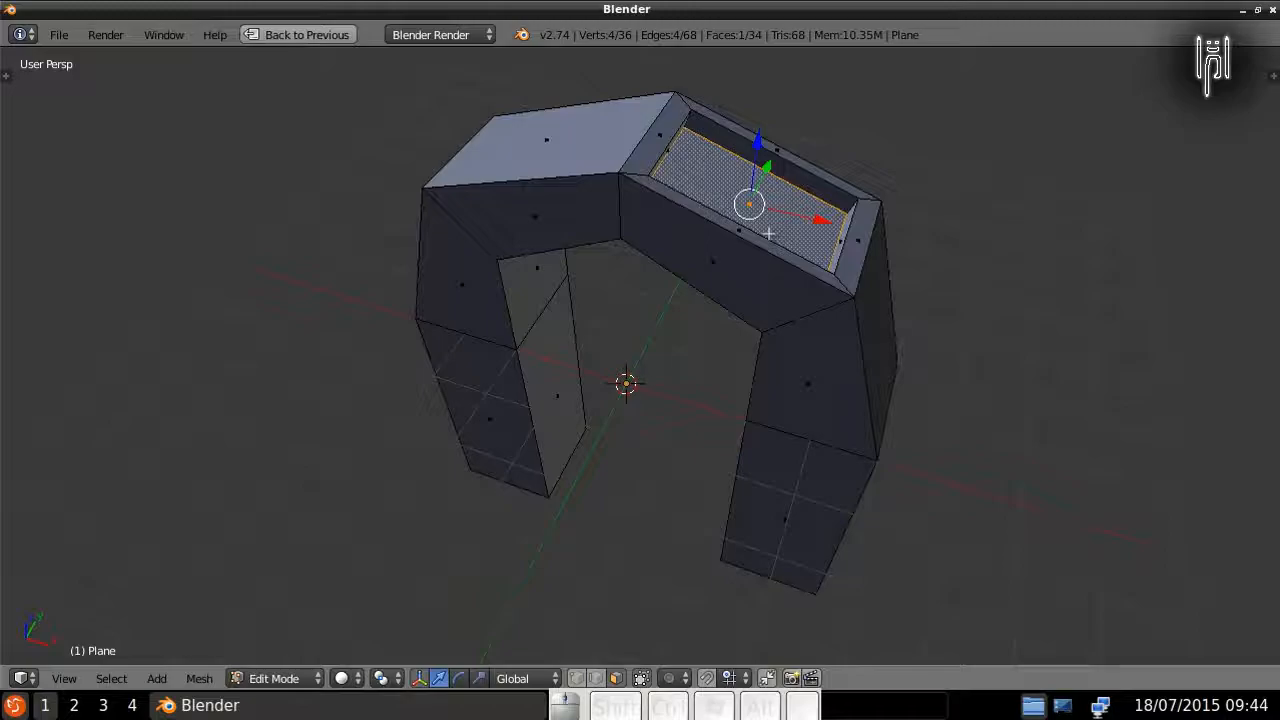
key(ctrl)
key(ctrl+r)
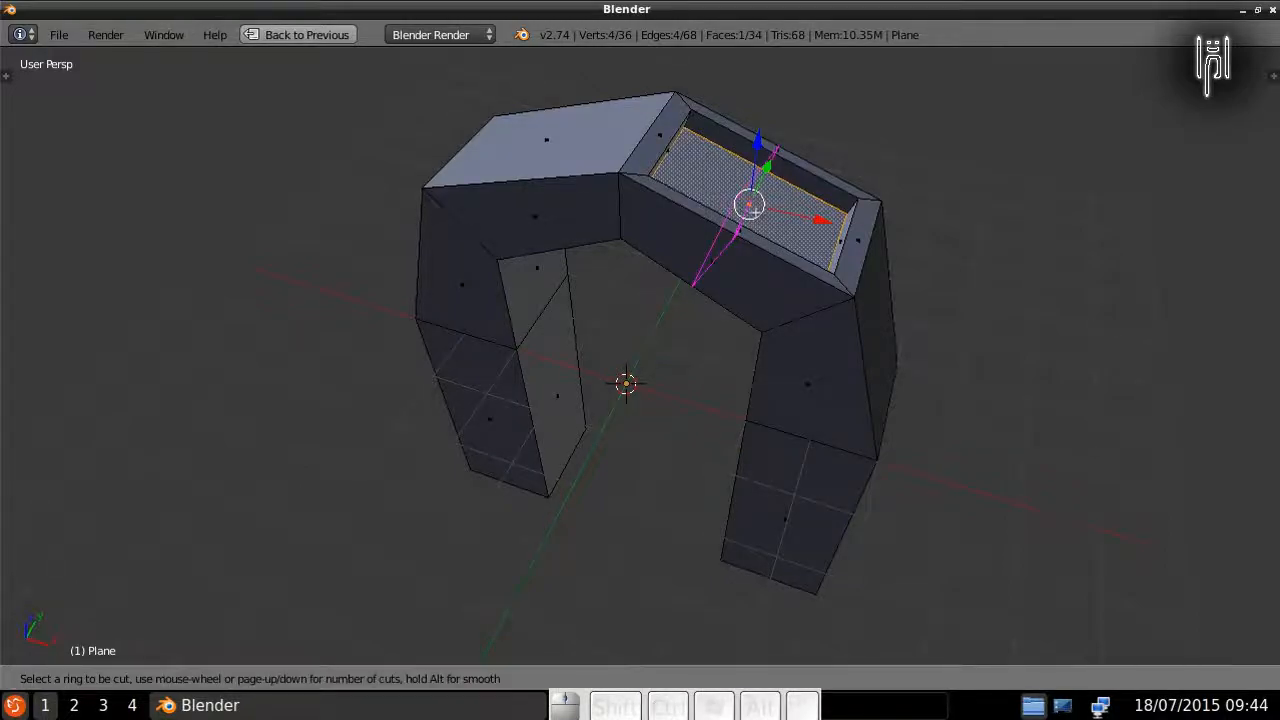
scroll(735, 193, up, 1)
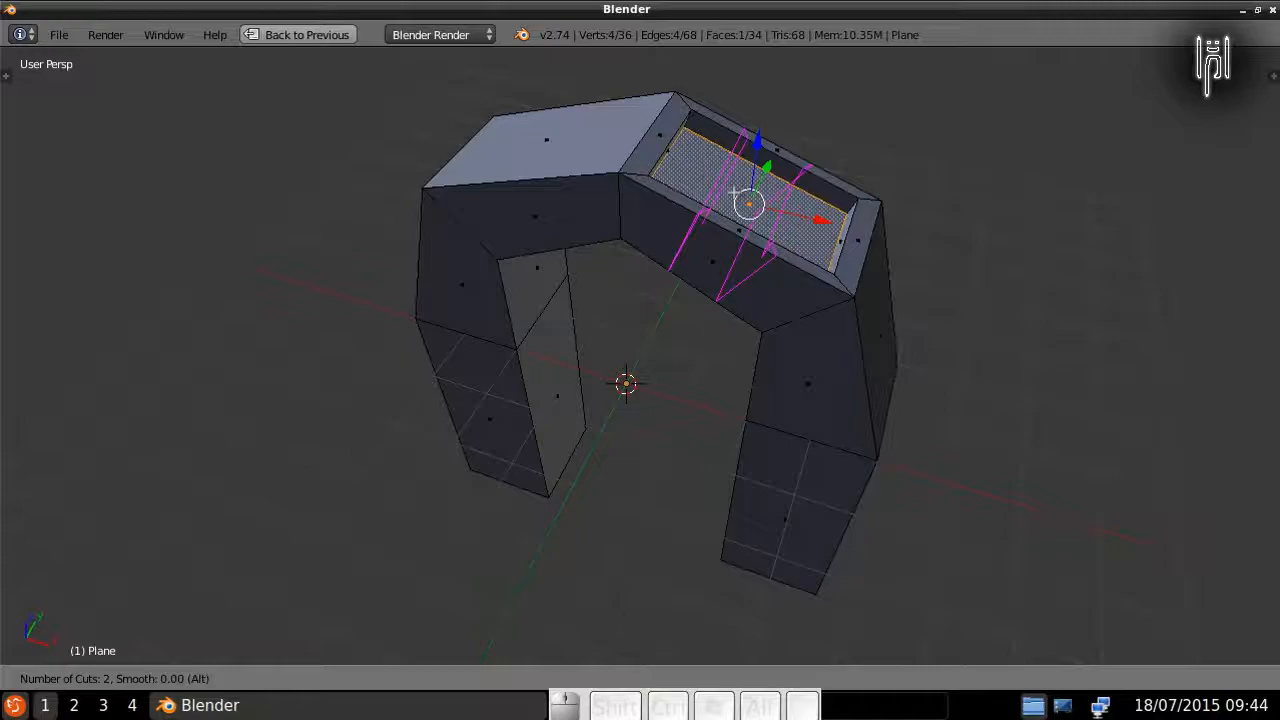
click(735, 192)
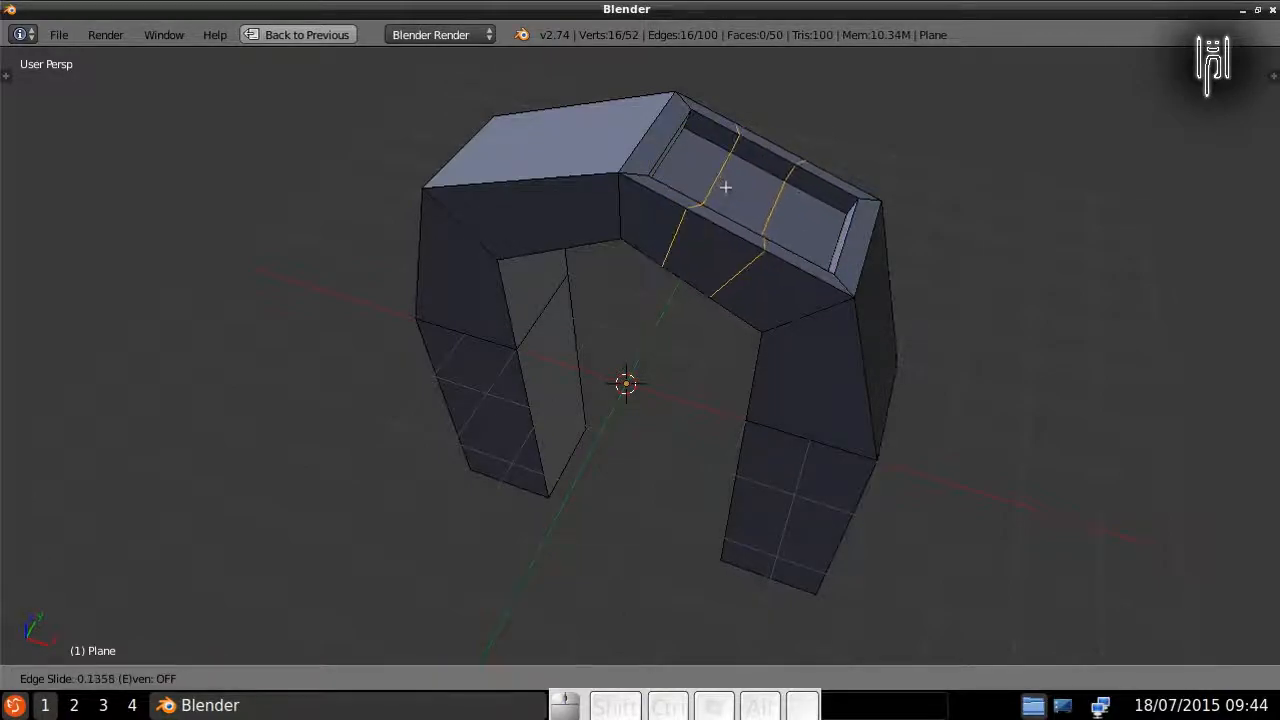
key(Escape)
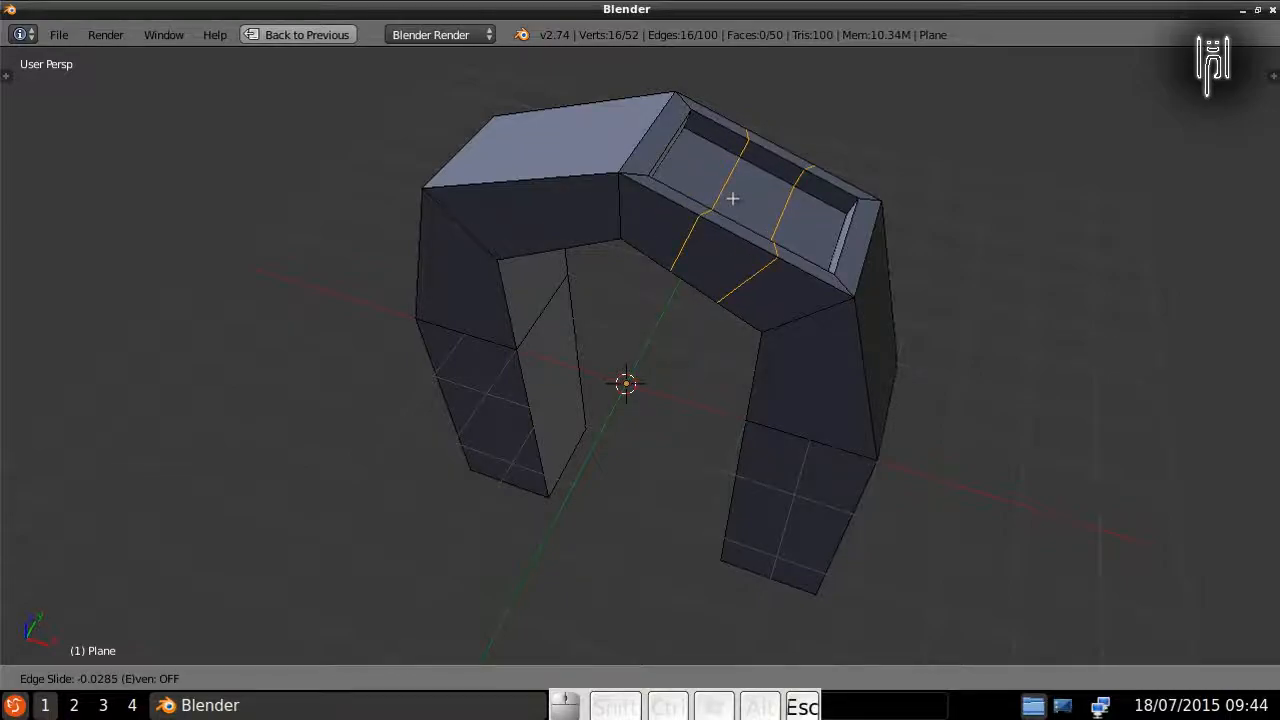
Step: Return to face selection and select the front face between the two new loop cuts
middle_drag(747, 259, 668, 243)
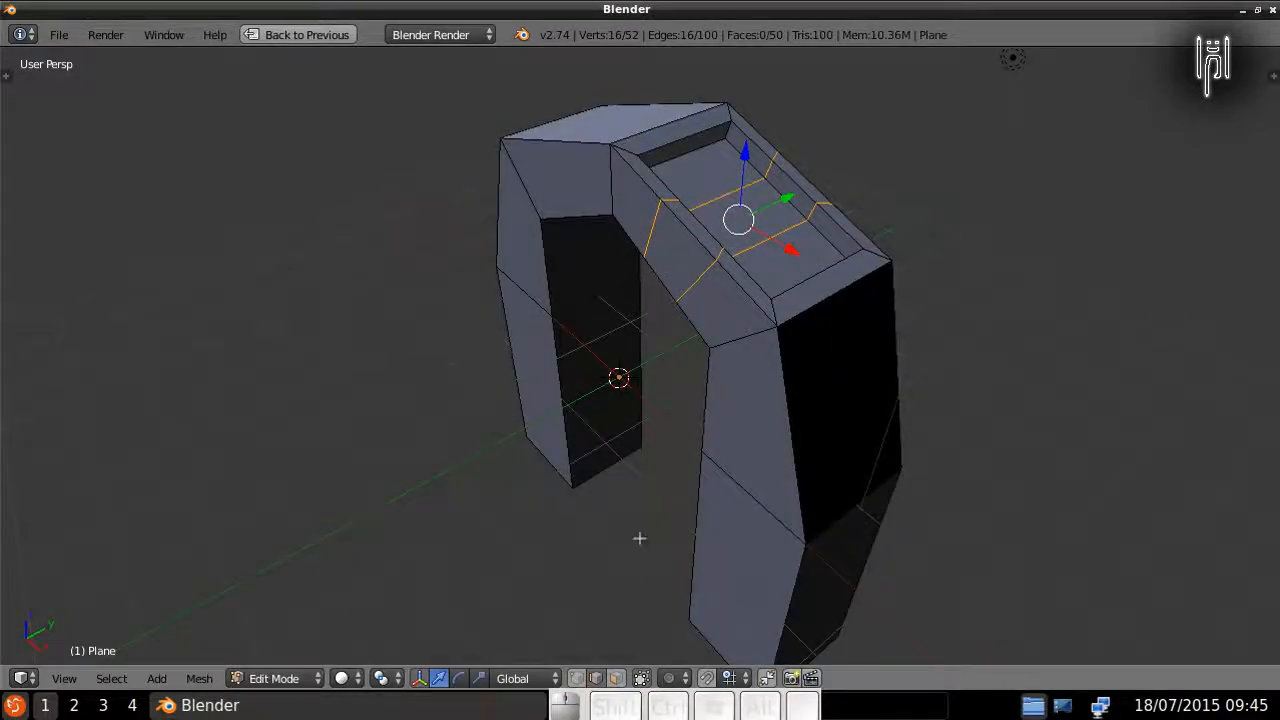
click(616, 679)
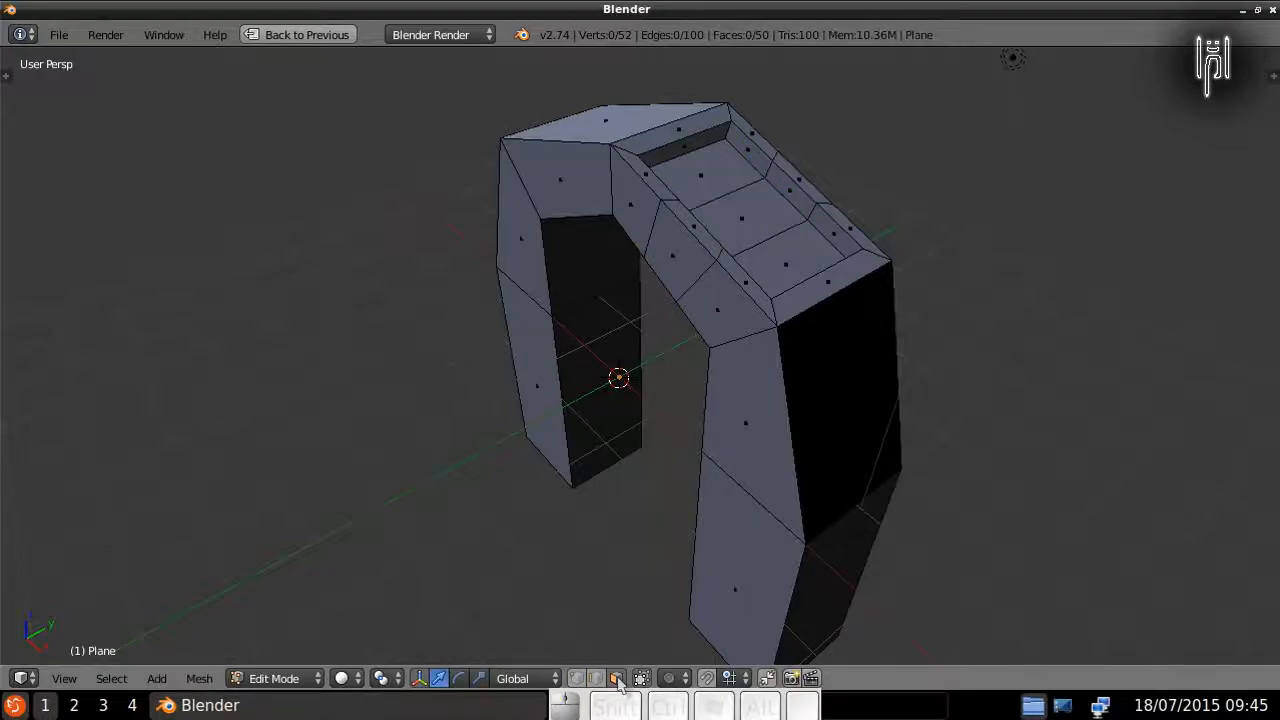
right_click(674, 260)
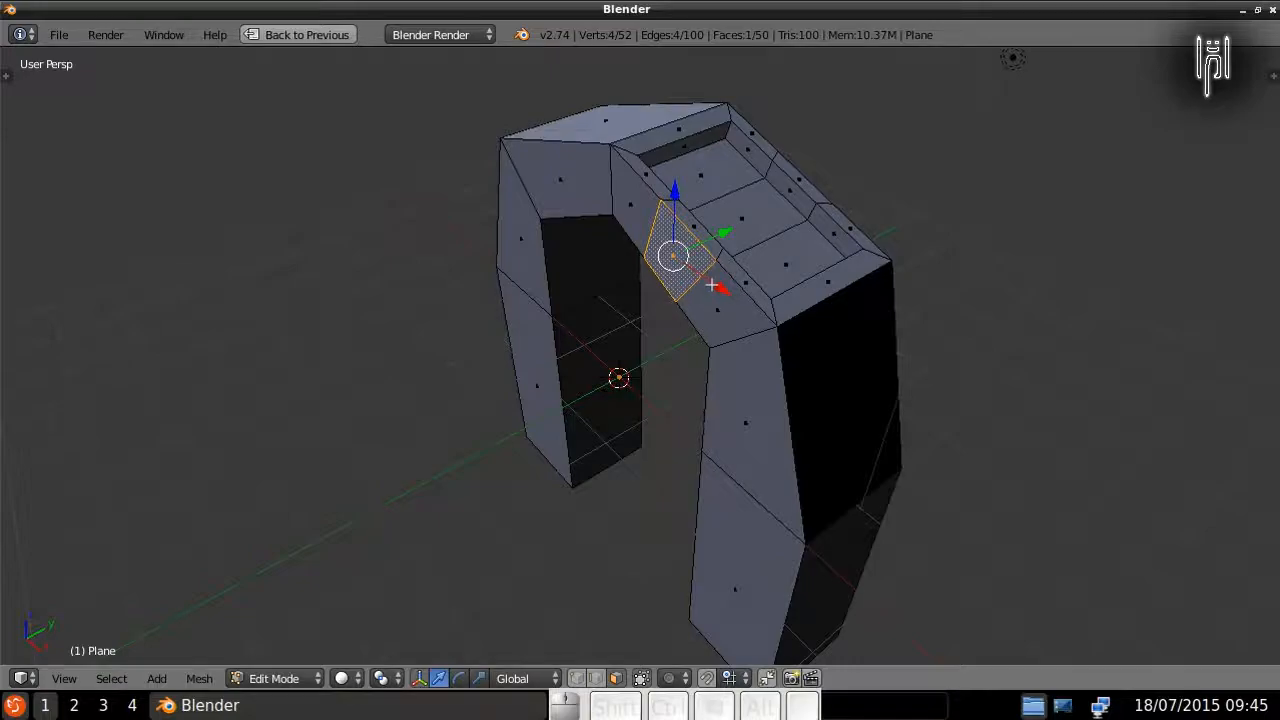
key(e)
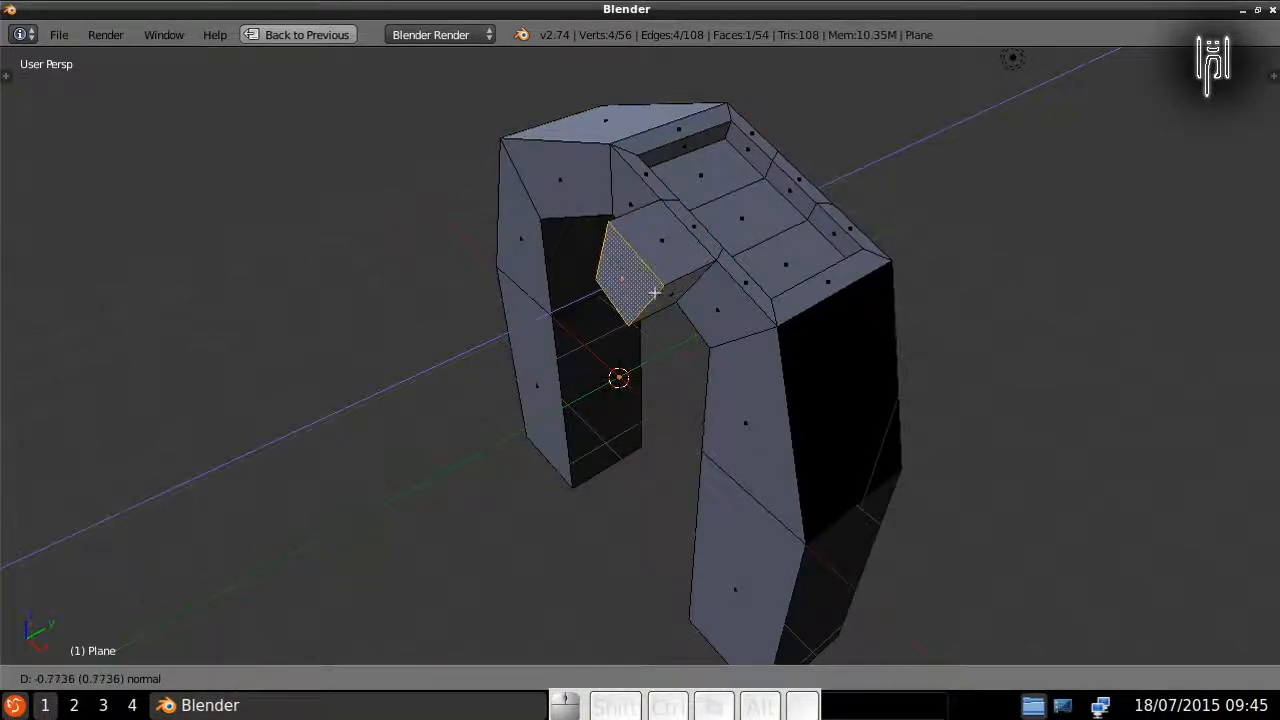
key(Escape)
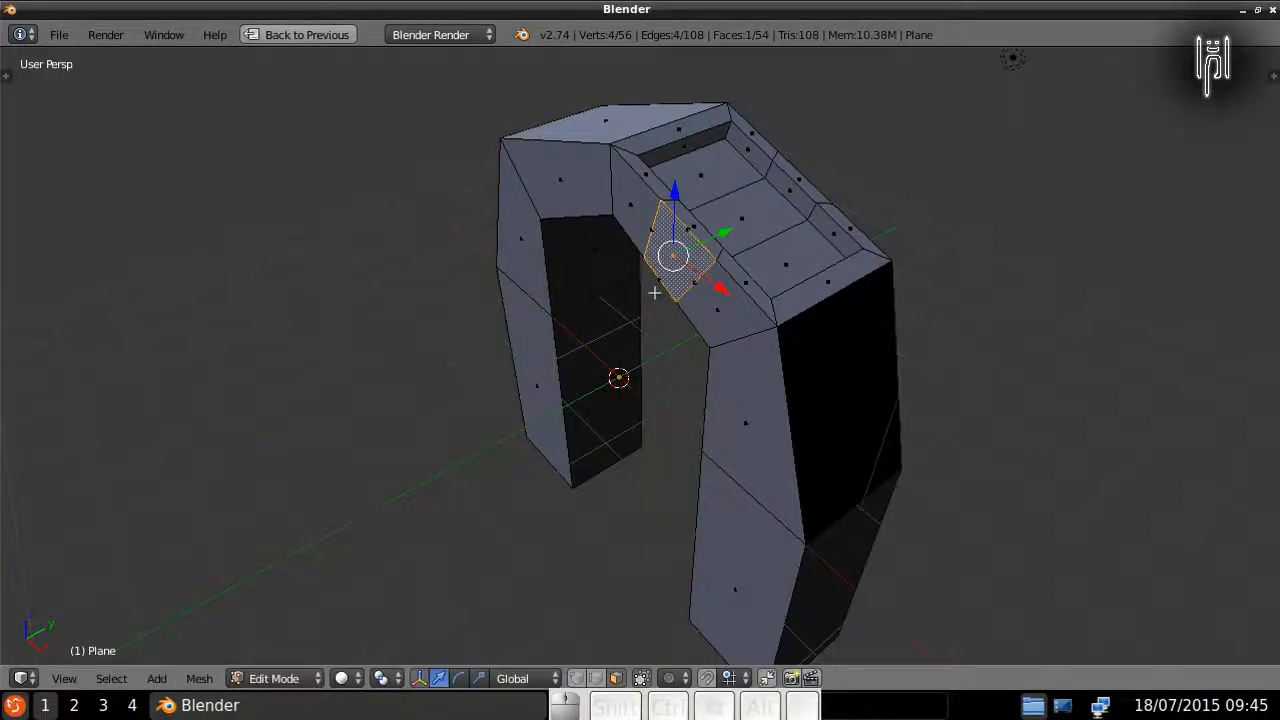
key(ctrl)
click(381, 679)
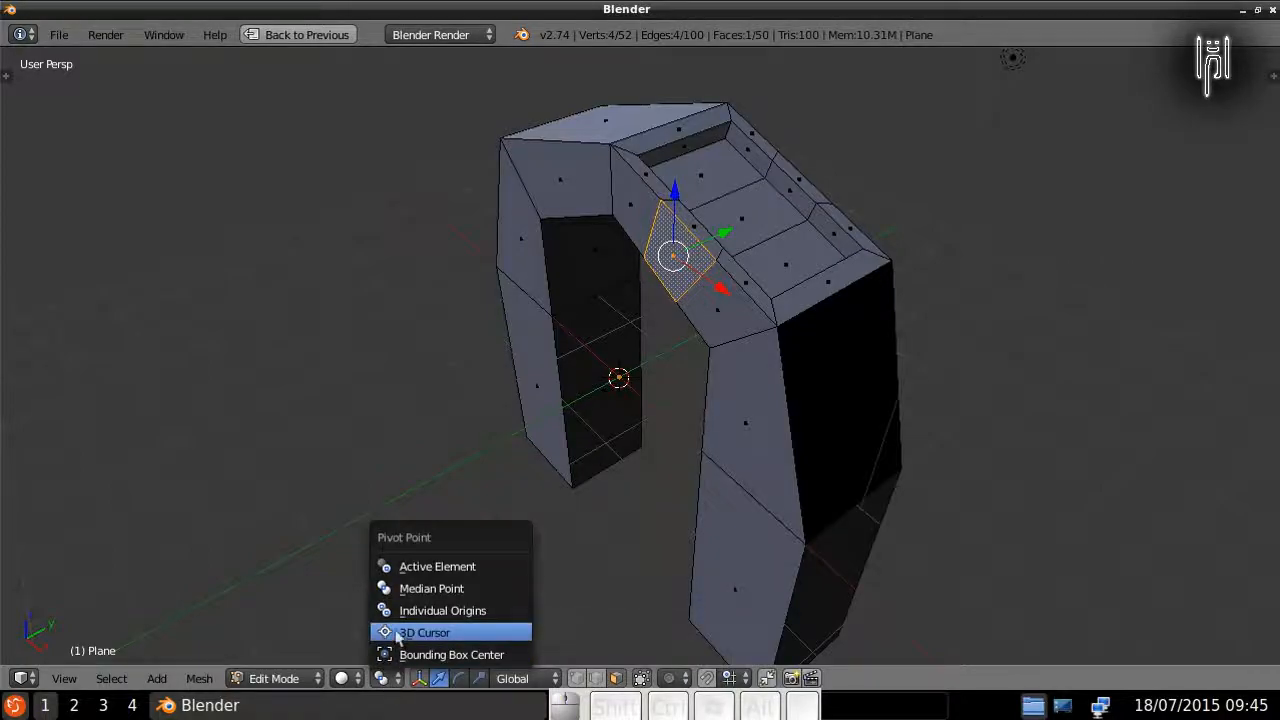
click(398, 633)
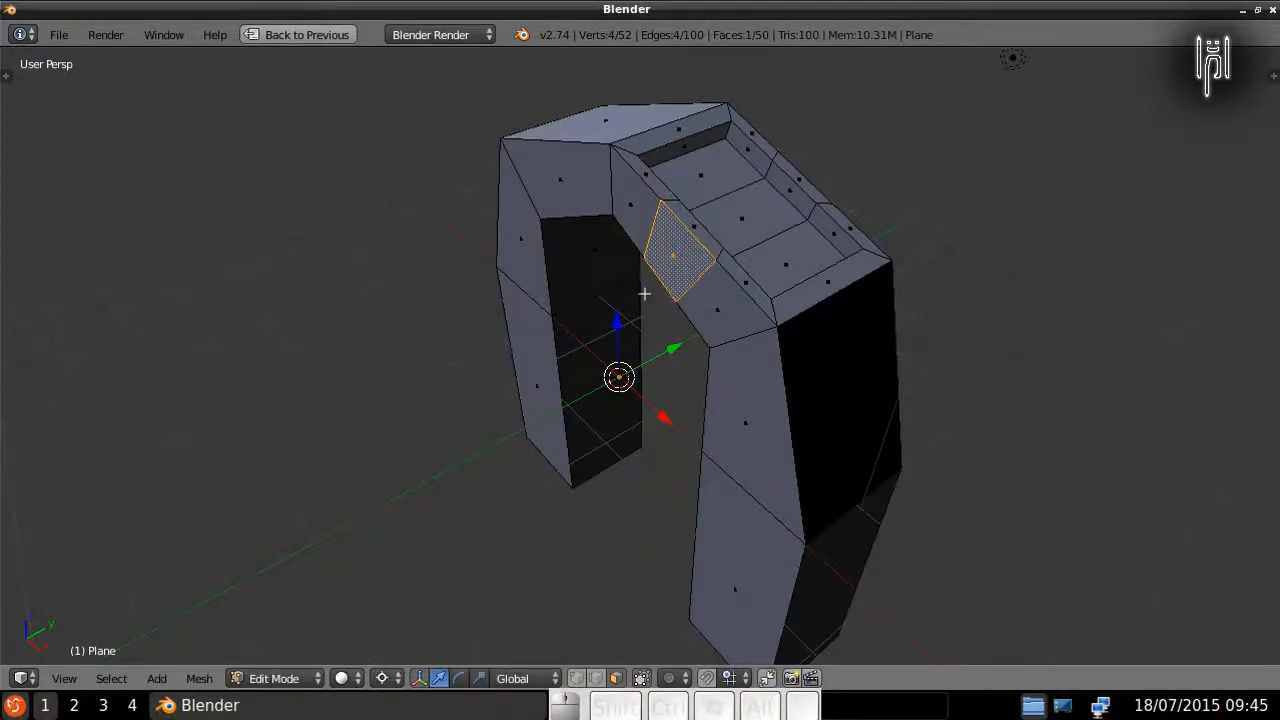
key(e)
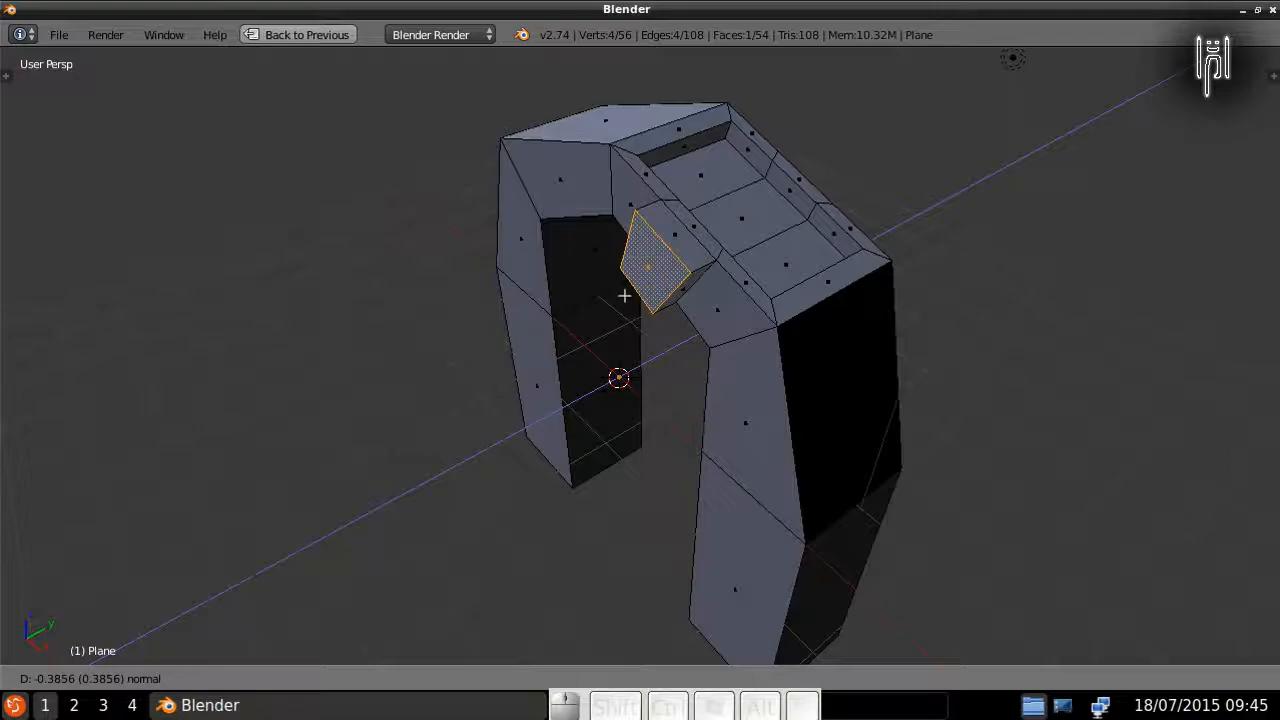
key(Escape)
click(386, 678)
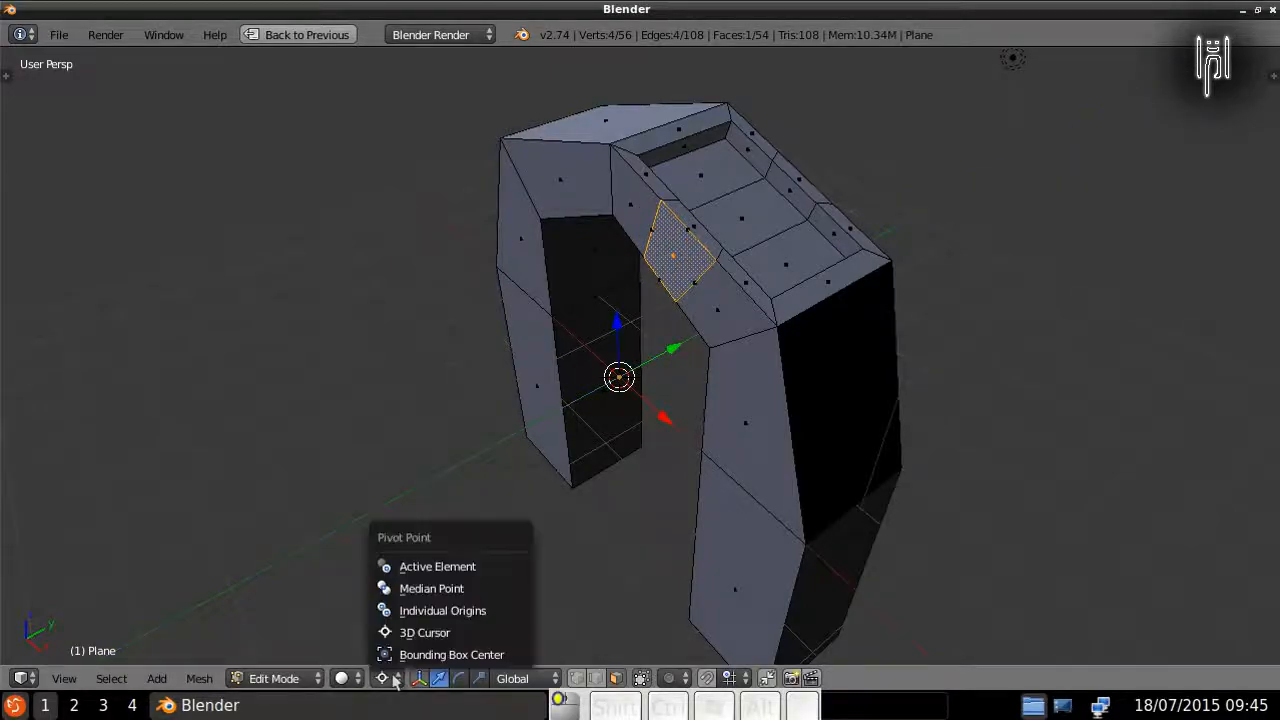
click(425, 590)
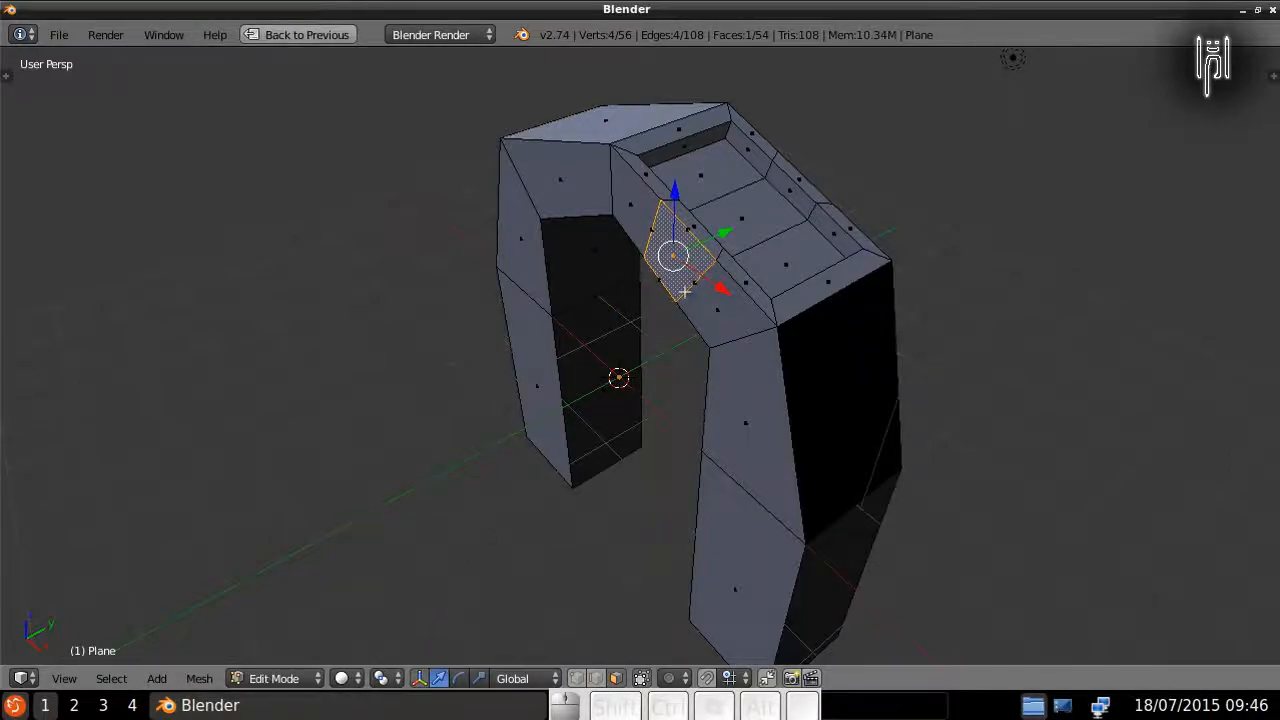
Step: Extrude the selected front face outward along its normal with snapping and taper its end by scaling it to about 0.6
key(e)
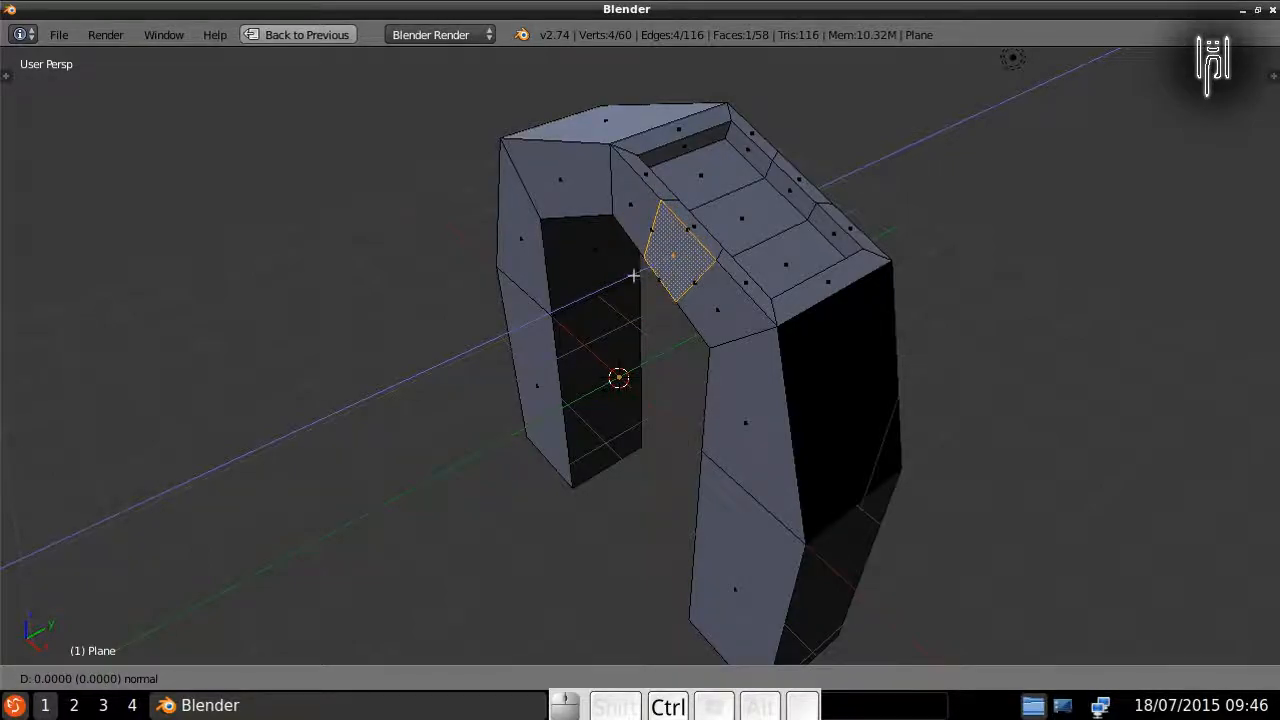
ctrl+click(657, 386)
key(s)
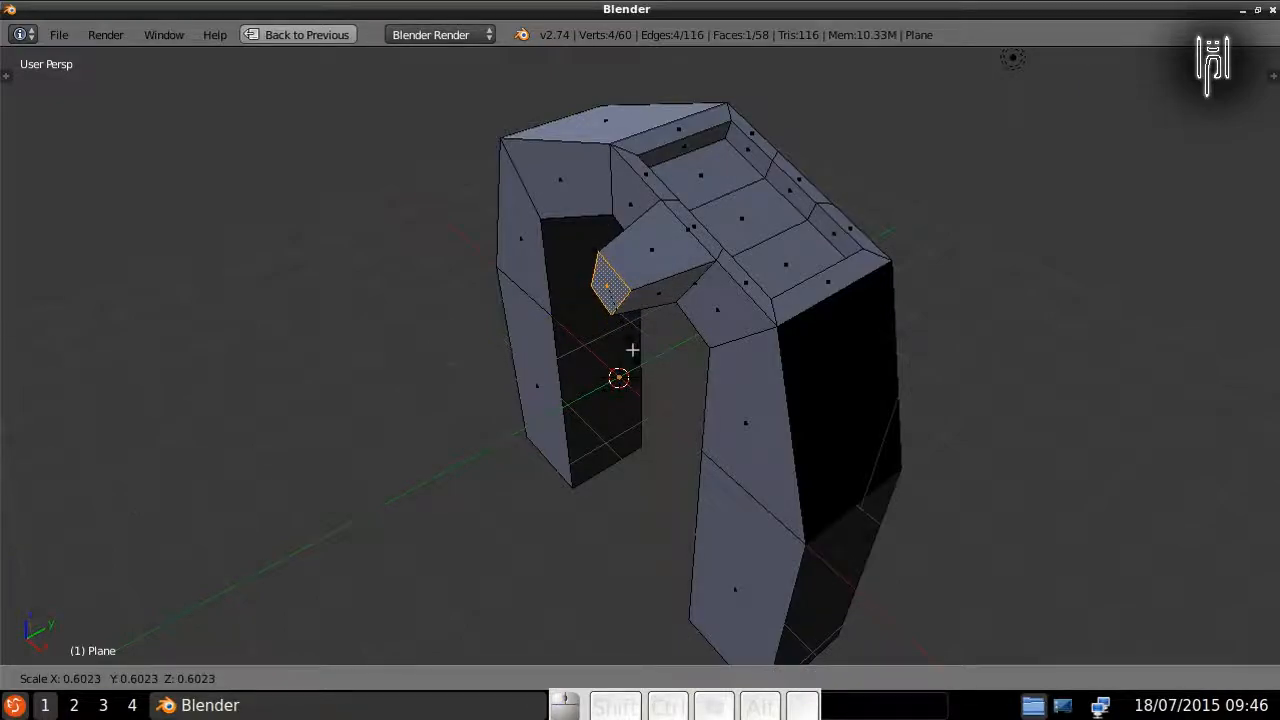
click(632, 349)
middle_drag(429, 394, 418, 427)
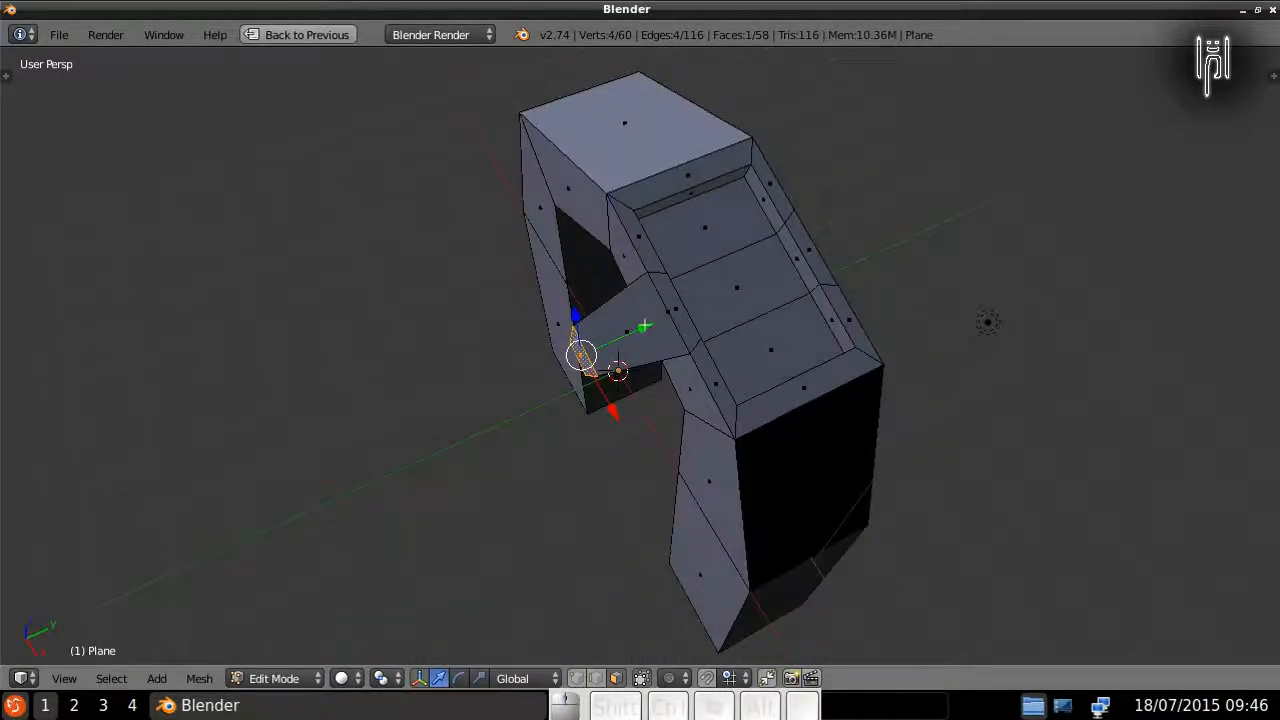
Step: Extrude the upper face of the arch's tapered projection upward along its normal
right_click(632, 328)
key(e)
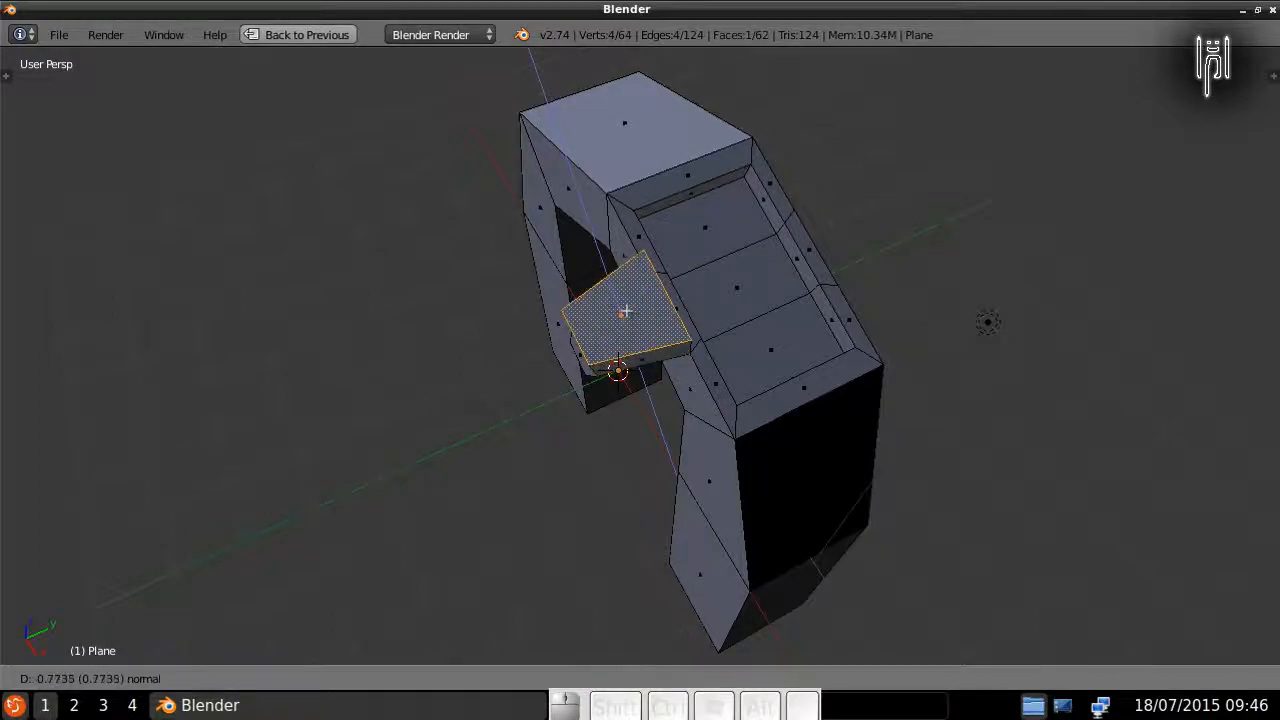
click(611, 310)
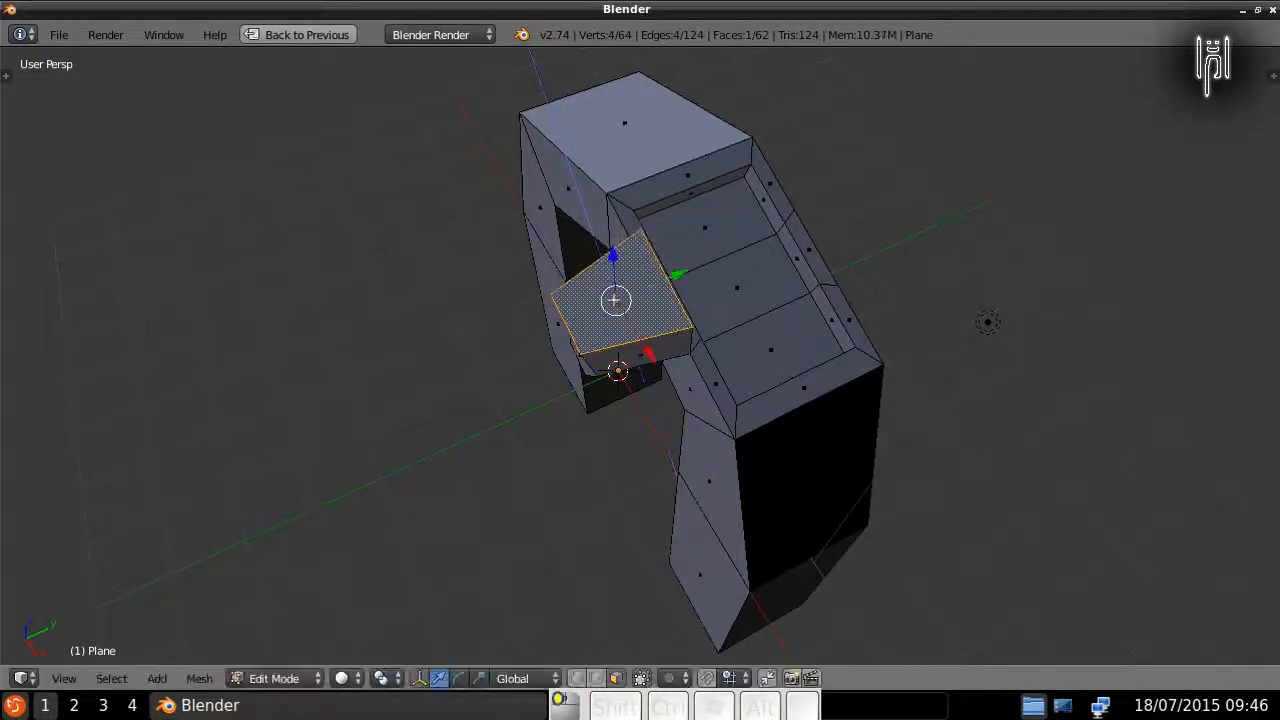
Step: Leave Edit Mode and delete the whole arch object from the scene
middle_drag(429, 329, 351, 251)
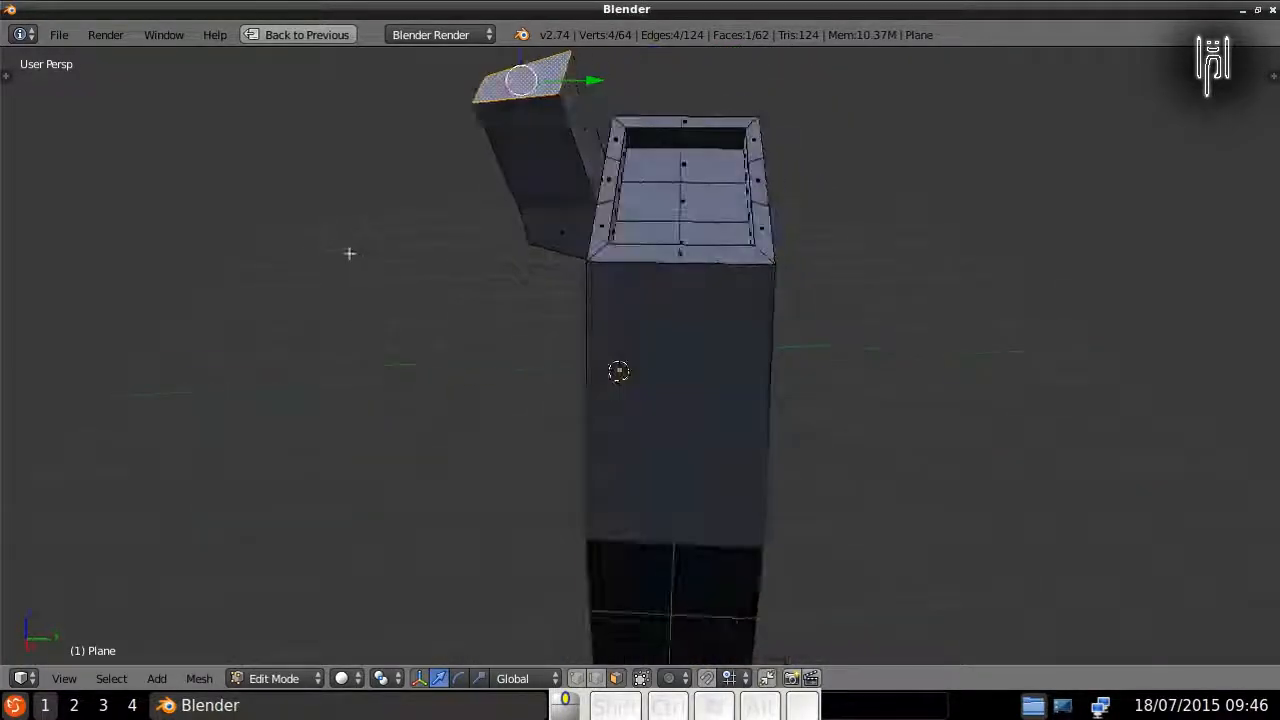
middle_drag(463, 400, 545, 350)
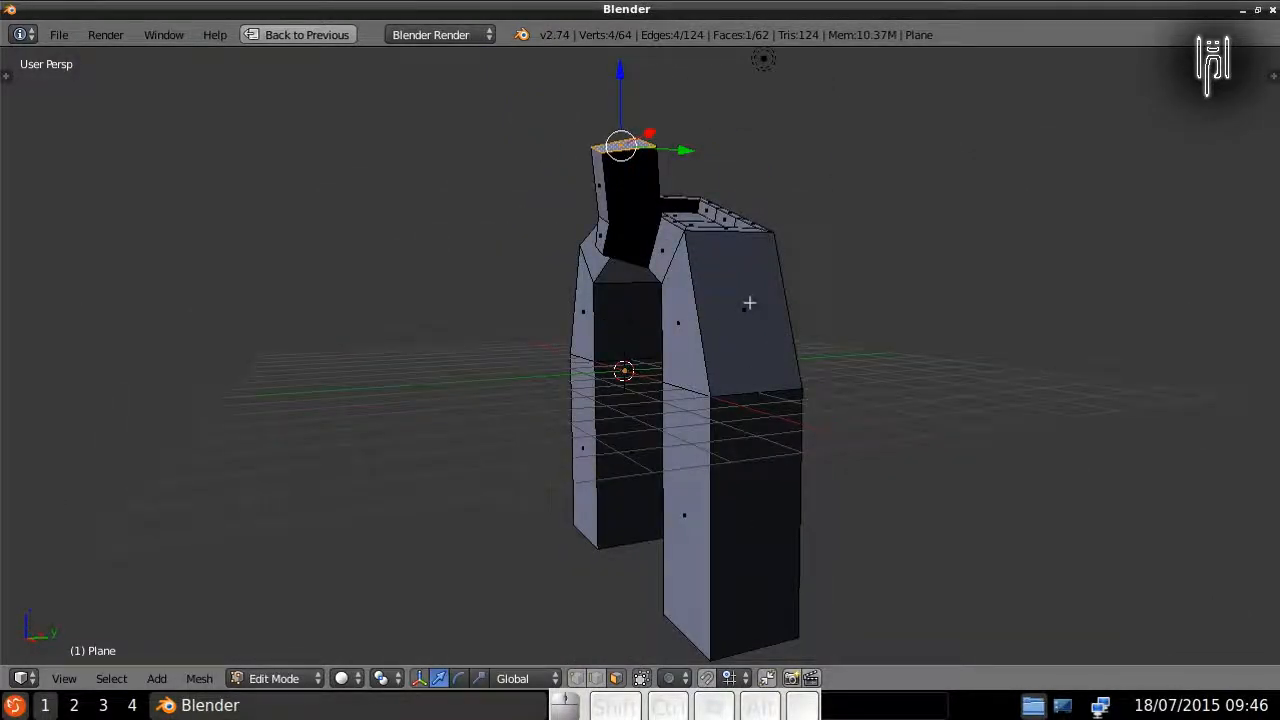
middle_drag(584, 334, 737, 344)
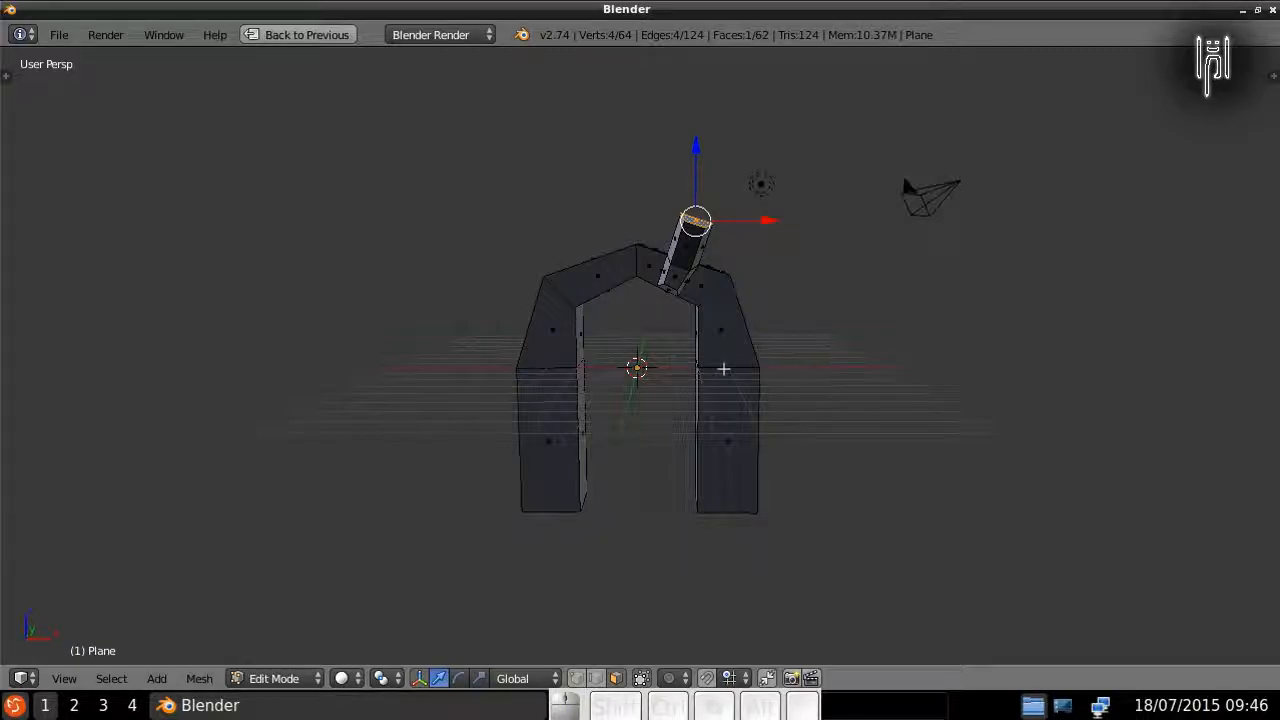
key(Tab)
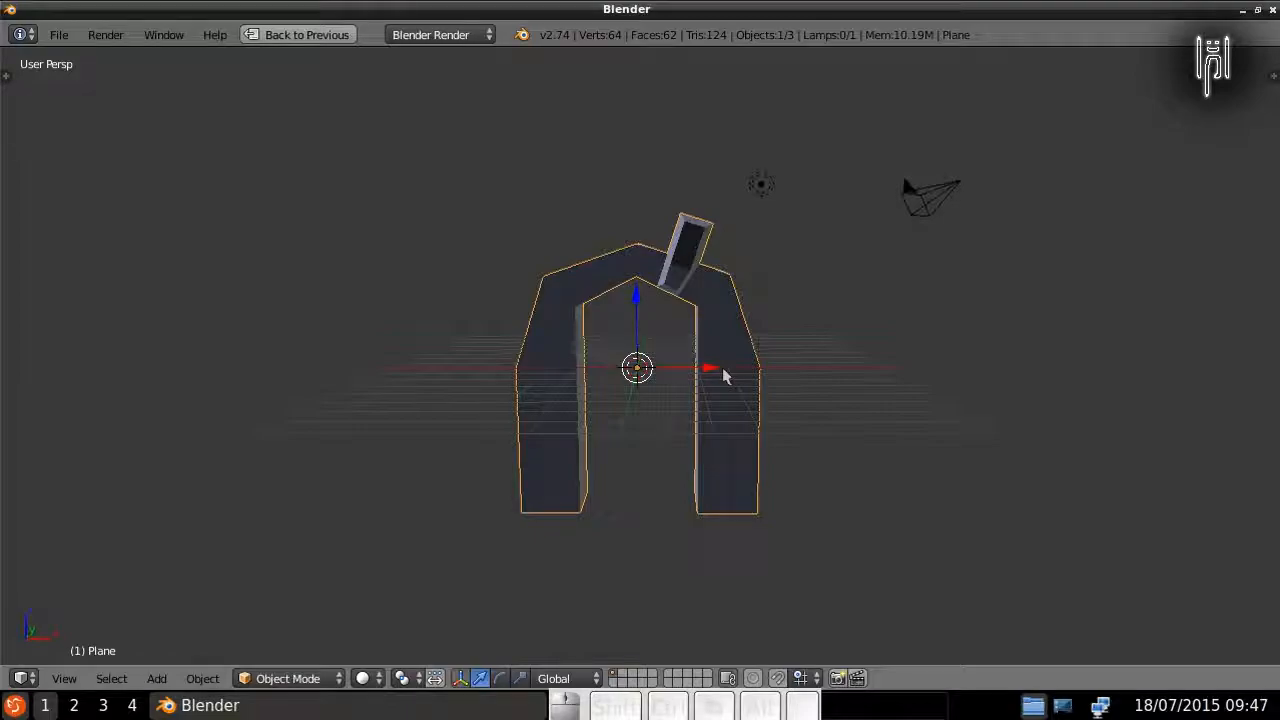
key(x)
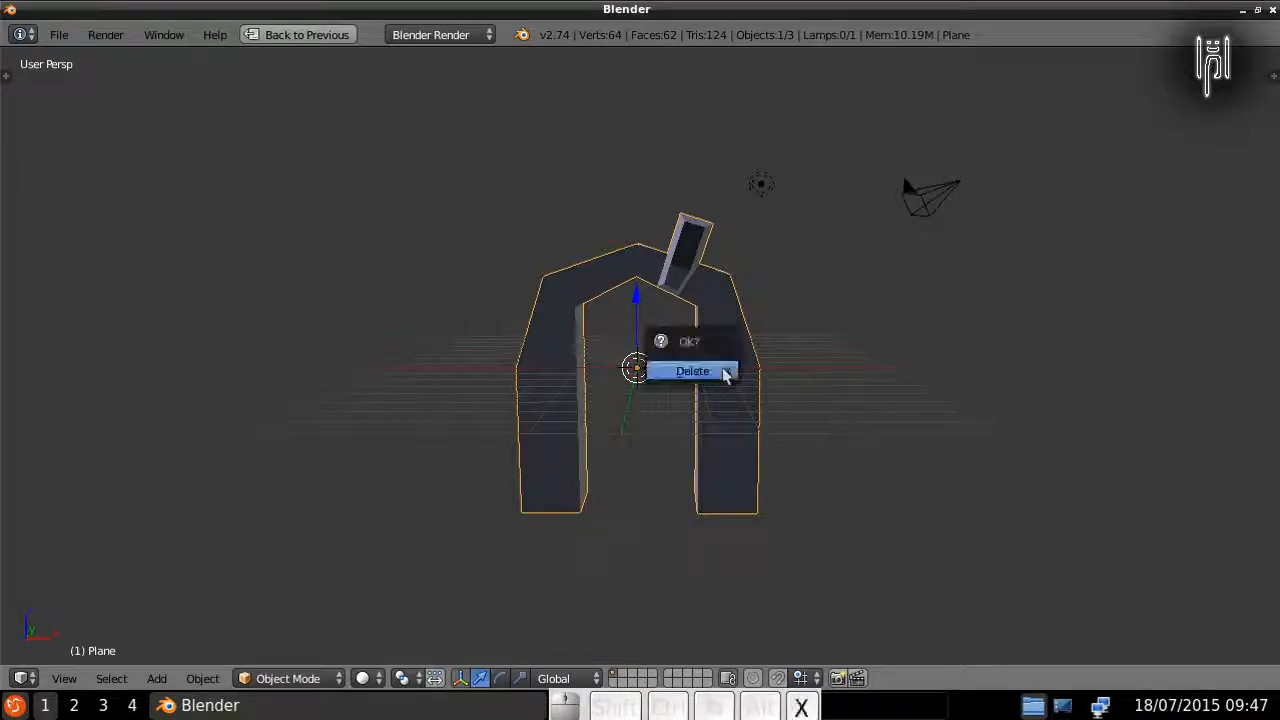
click(727, 369)
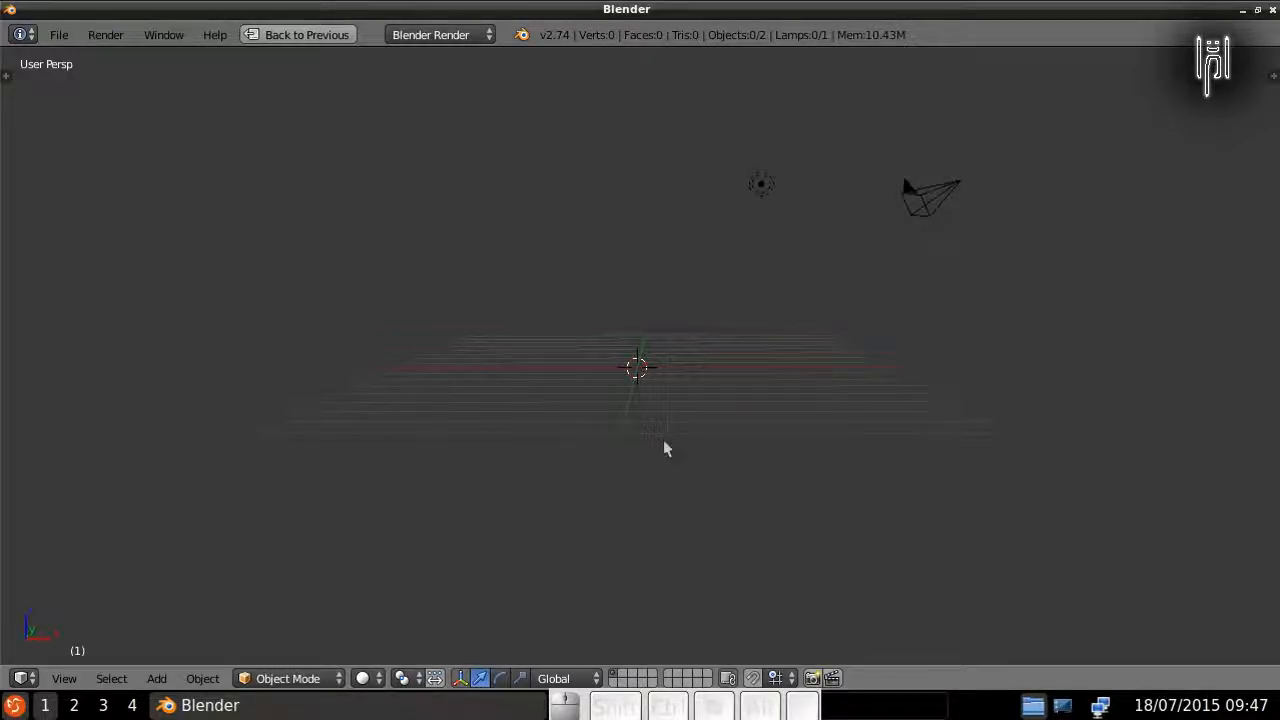
Step: Add a mesh circle at the 3D cursor and show its creation settings
key(shift+a)
mouse_move(665, 449)
mouse_move(637, 385)
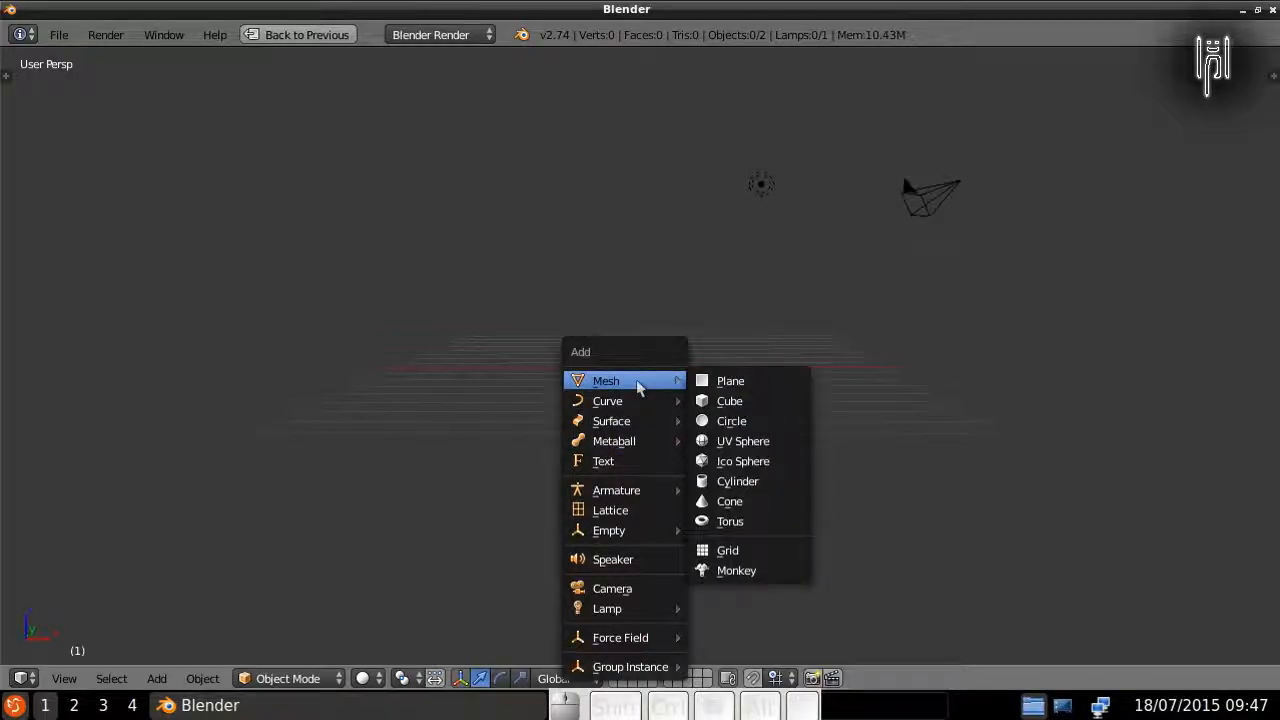
click(729, 423)
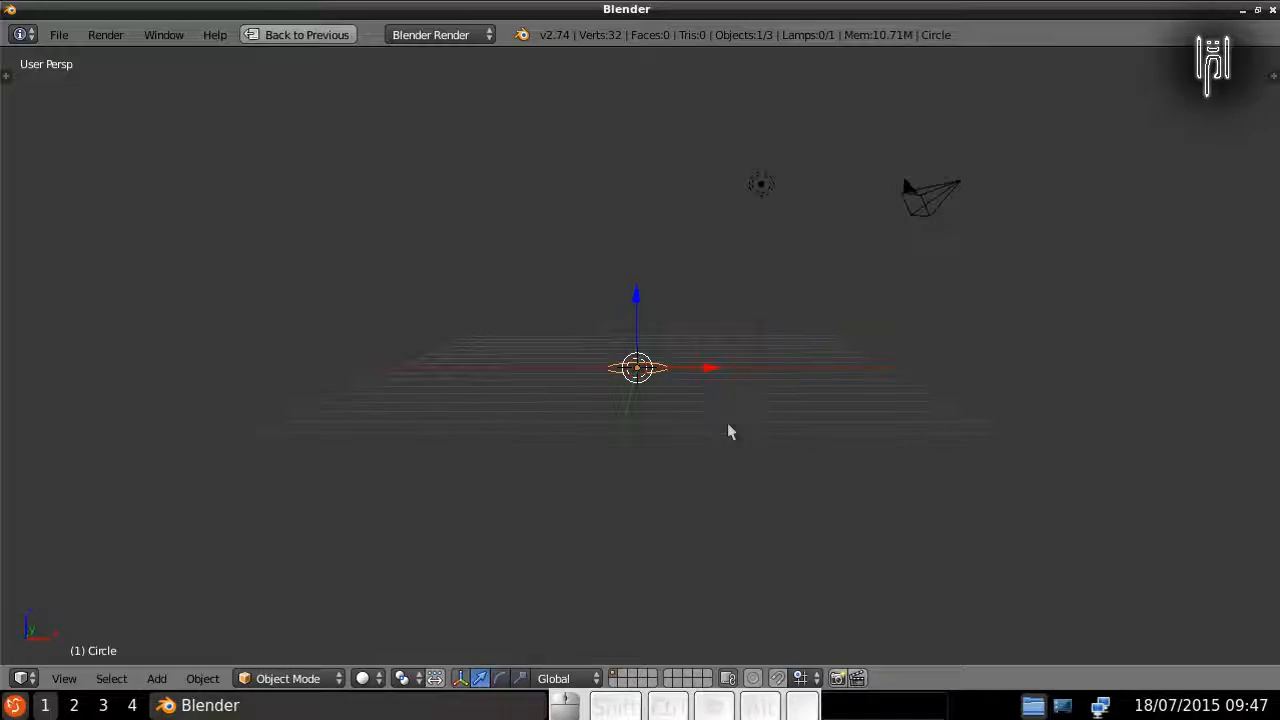
key(t)
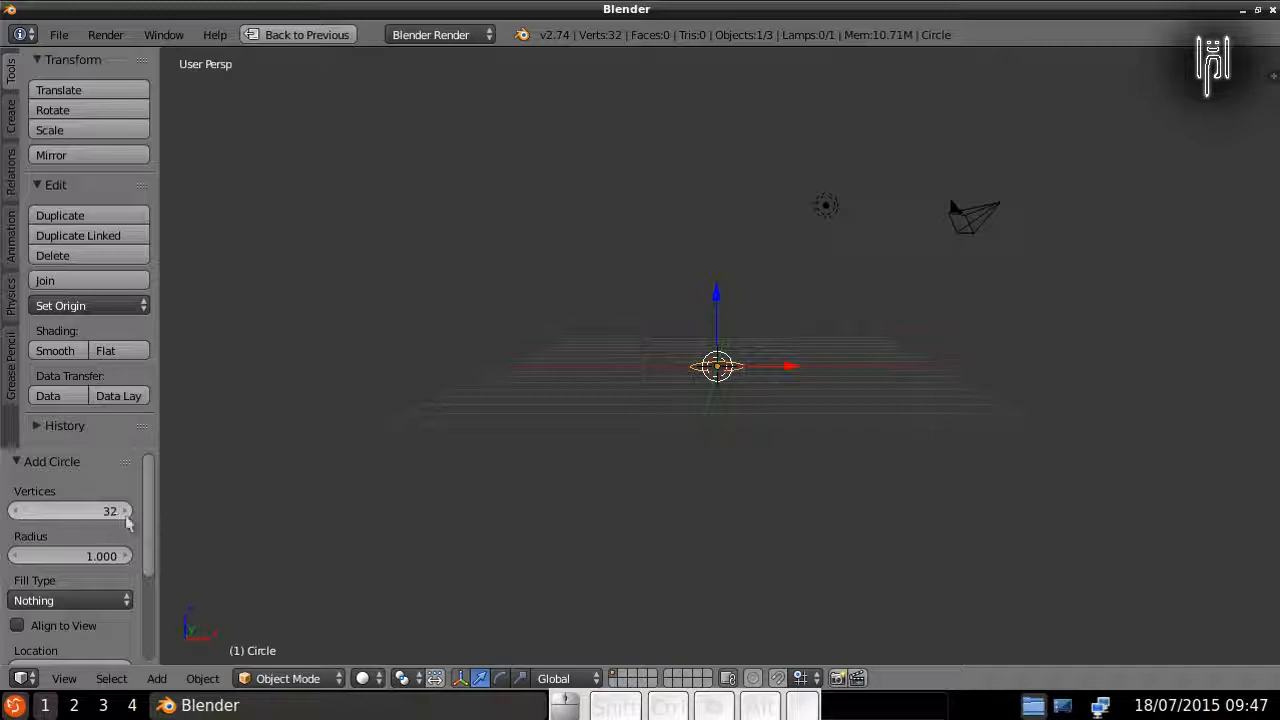
middle_drag(639, 406, 690, 380)
middle_drag(593, 416, 578, 497)
scroll(578, 497, up, 3)
scroll(578, 497, up, 1)
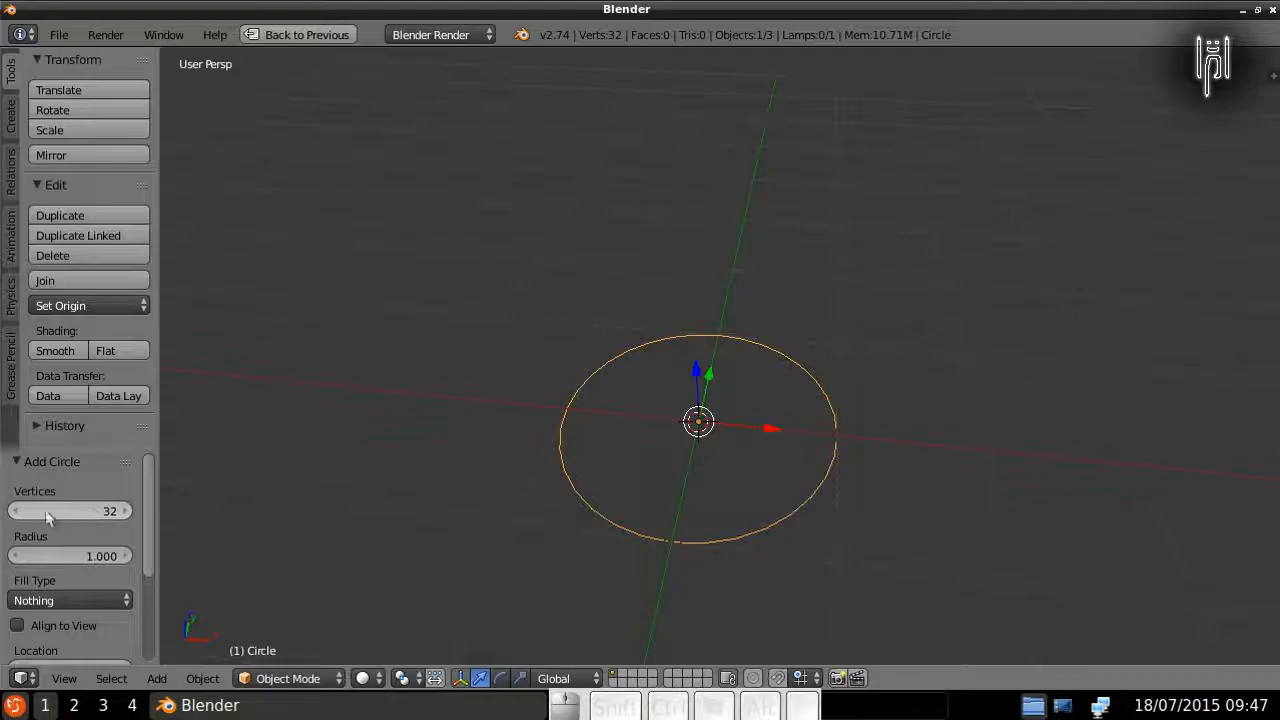
Step: Reduce the new circle's vertex count to 5 to make a pentagon
click(14, 511)
click(14, 511)
click(14, 511)
click(14, 511)
click(14, 511)
click(14, 511)
click(14, 511)
click(14, 511)
click(14, 511)
click(14, 511)
click(14, 511)
click(14, 511)
click(14, 511)
click(14, 511)
click(14, 511)
click(14, 511)
click(14, 511)
click(14, 511)
click(14, 511)
click(14, 511)
click(14, 511)
click(14, 511)
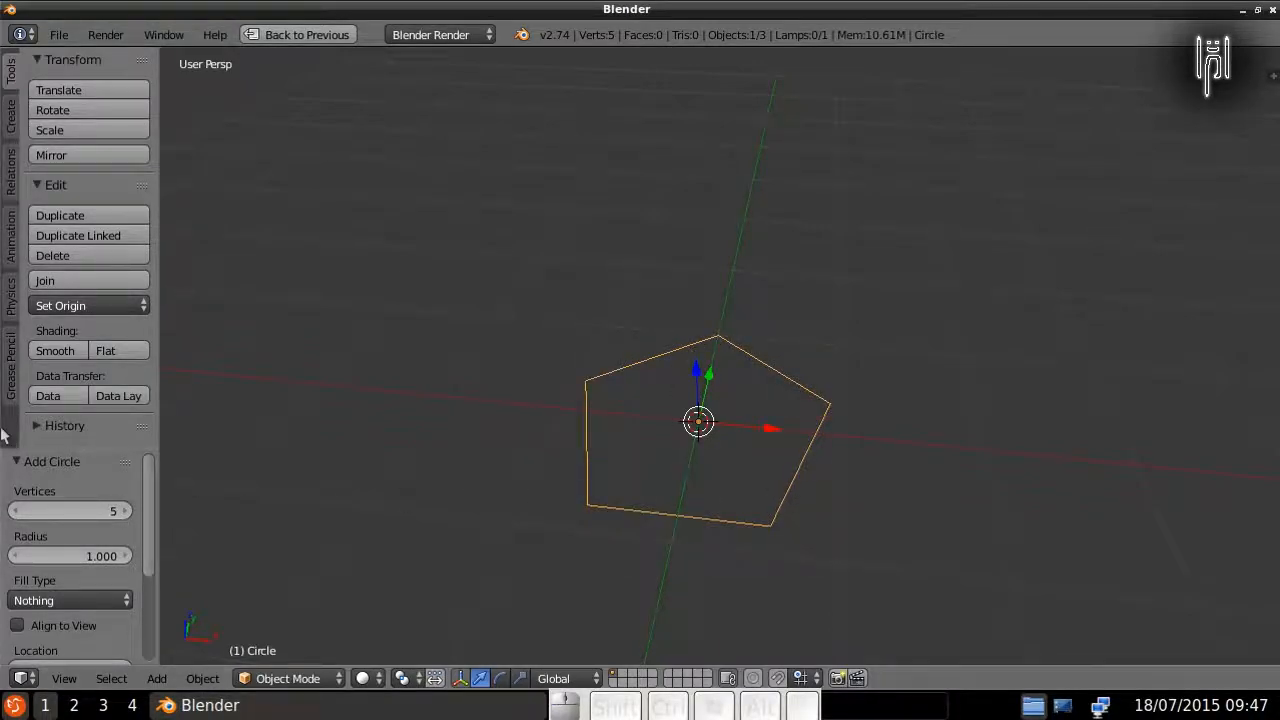
Step: Raise the circle's vertex count step by step to 10, and return it to 5
click(126, 511)
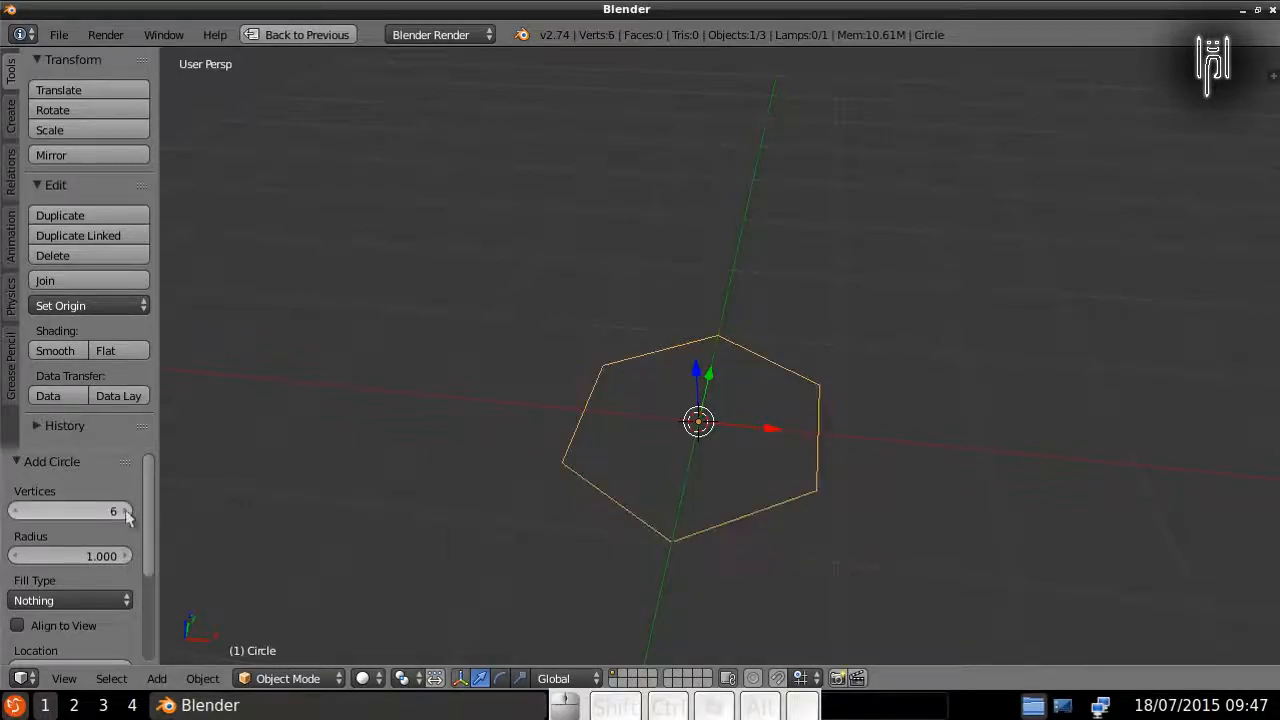
click(126, 511)
click(126, 511)
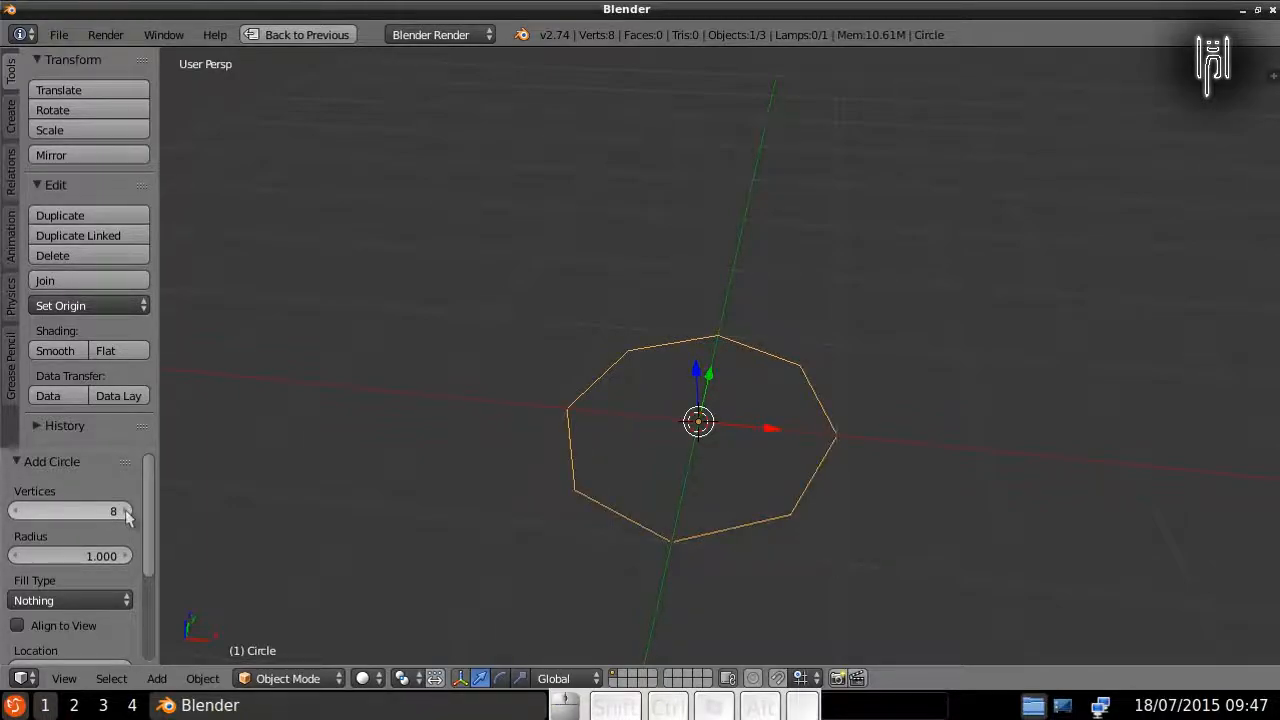
click(126, 511)
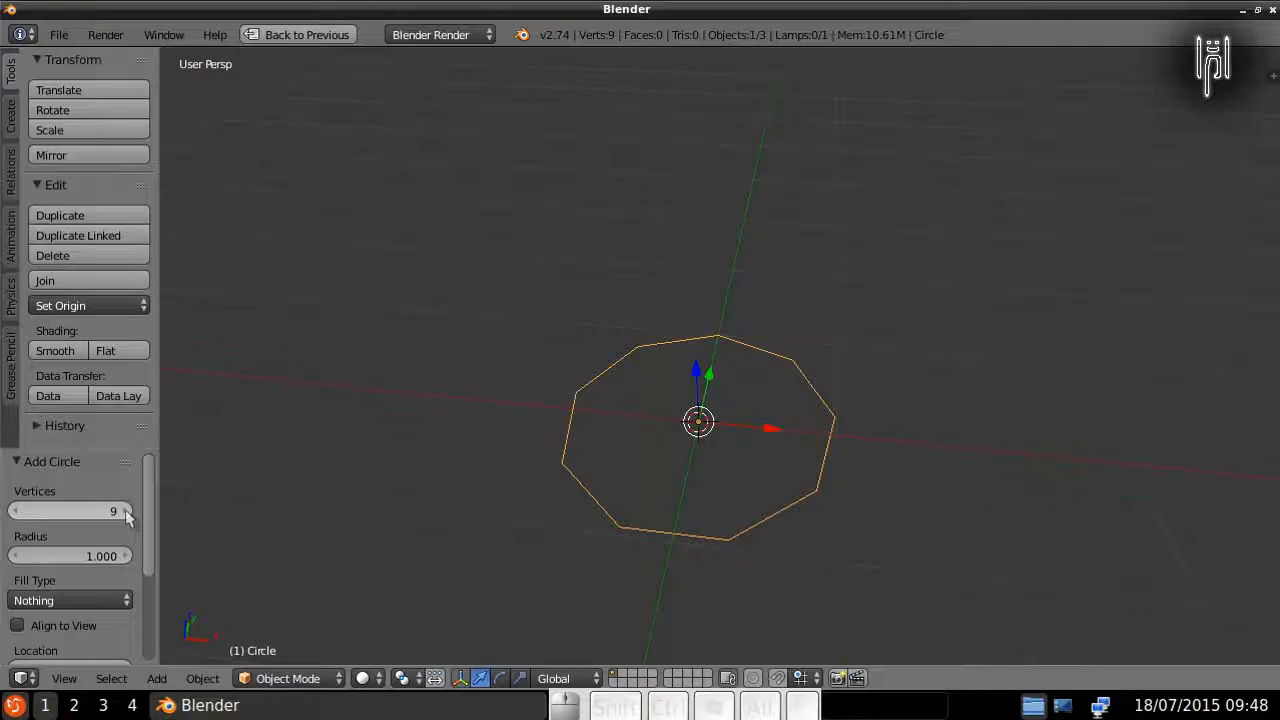
click(126, 511)
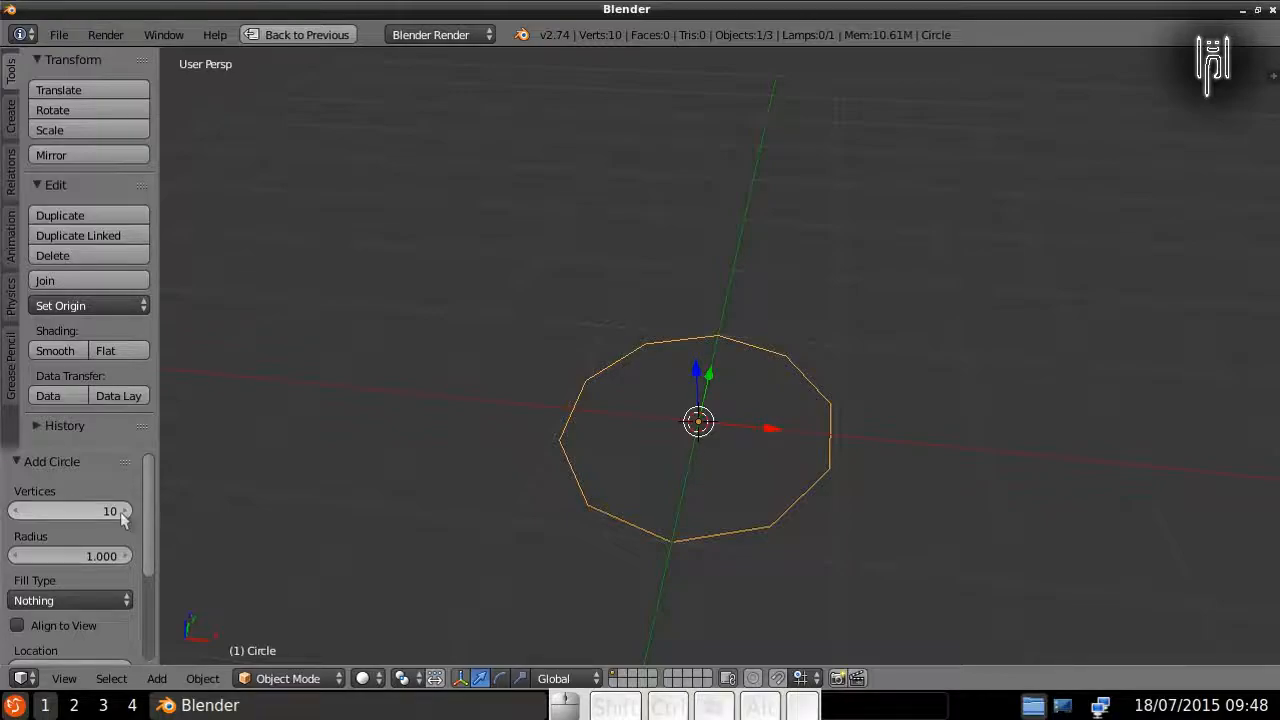
click(13, 511)
click(13, 511)
click(13, 511)
click(13, 511)
click(13, 511)
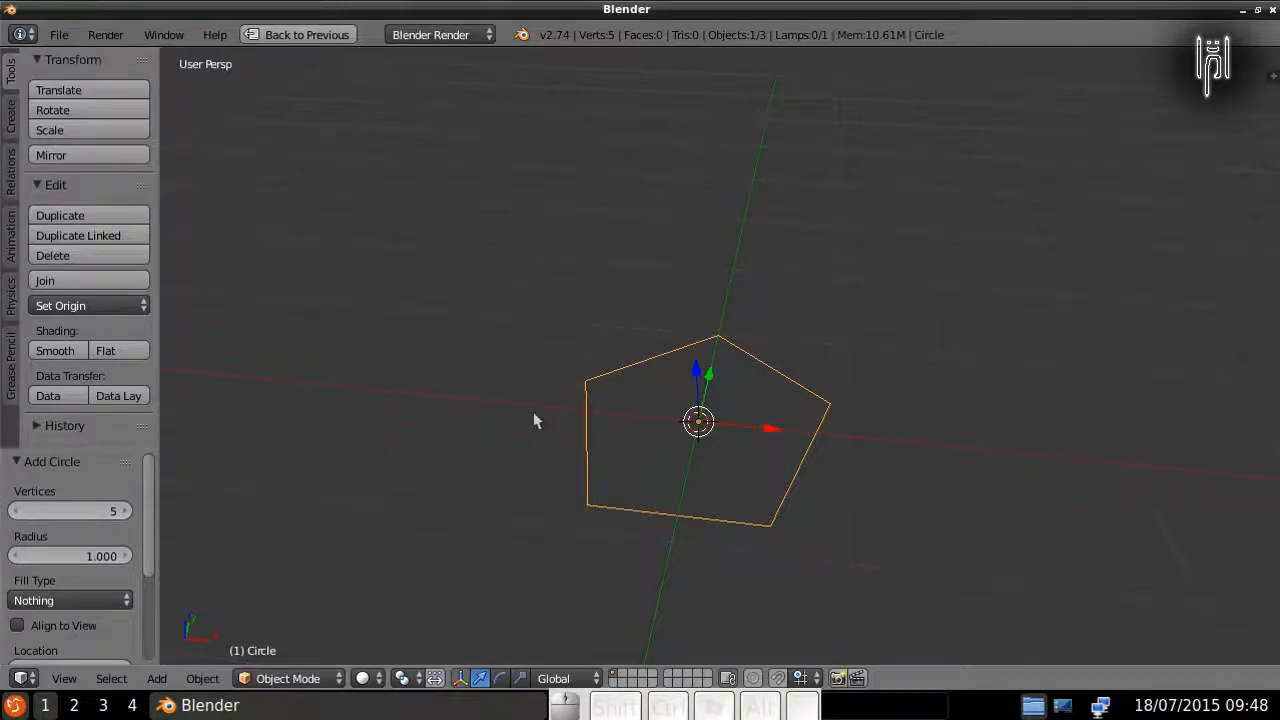
Step: Switch the pentagon into Edit Mode and back, and add a second mesh circle in Object Mode
key(Tab)
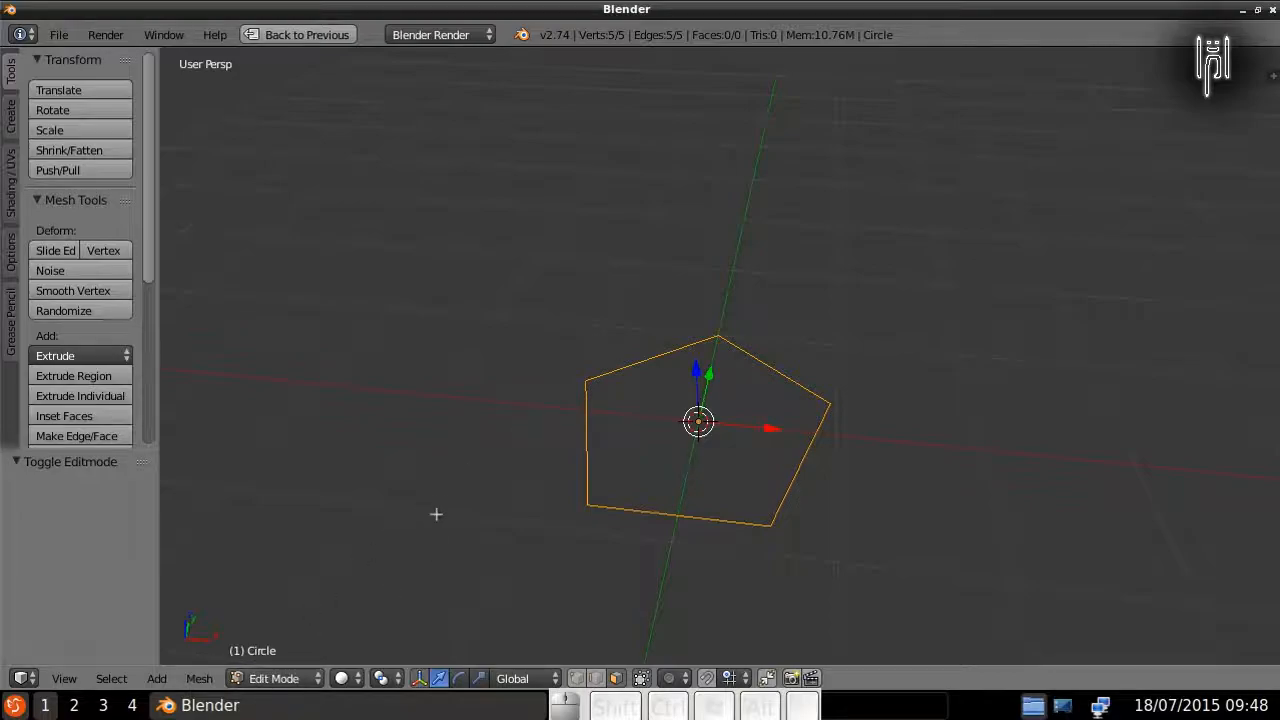
key(Tab)
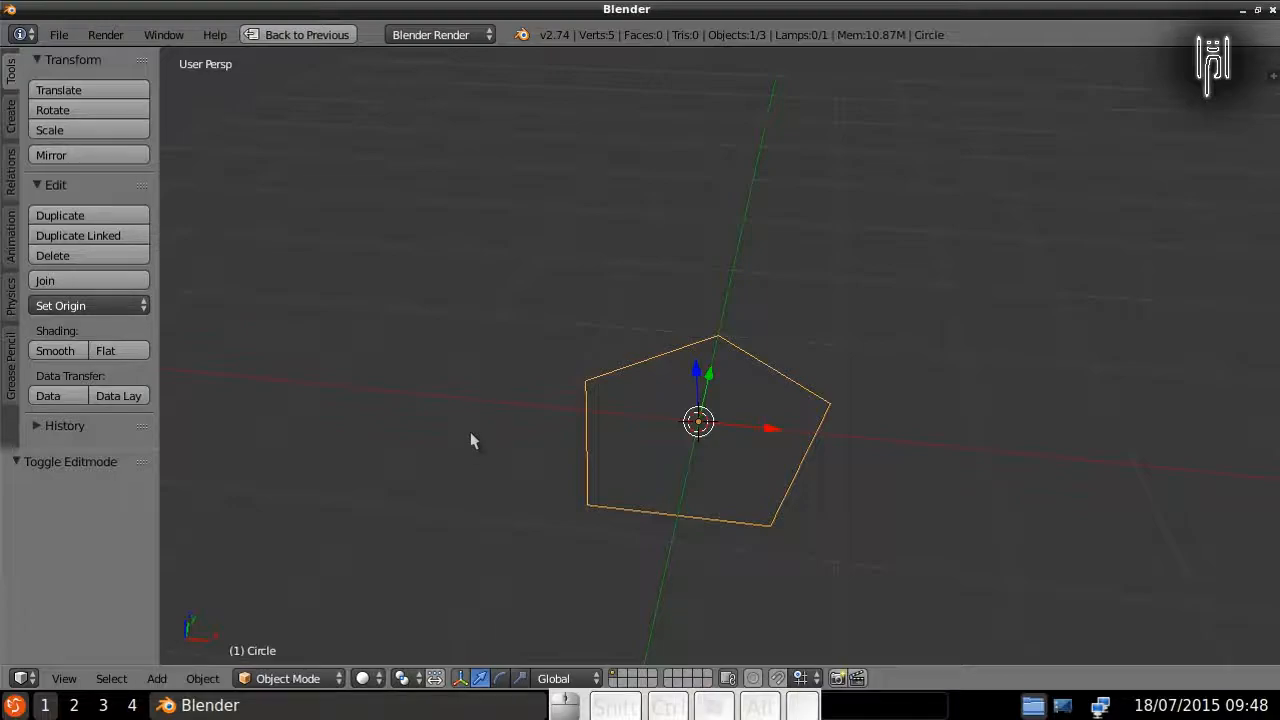
key(shift+a)
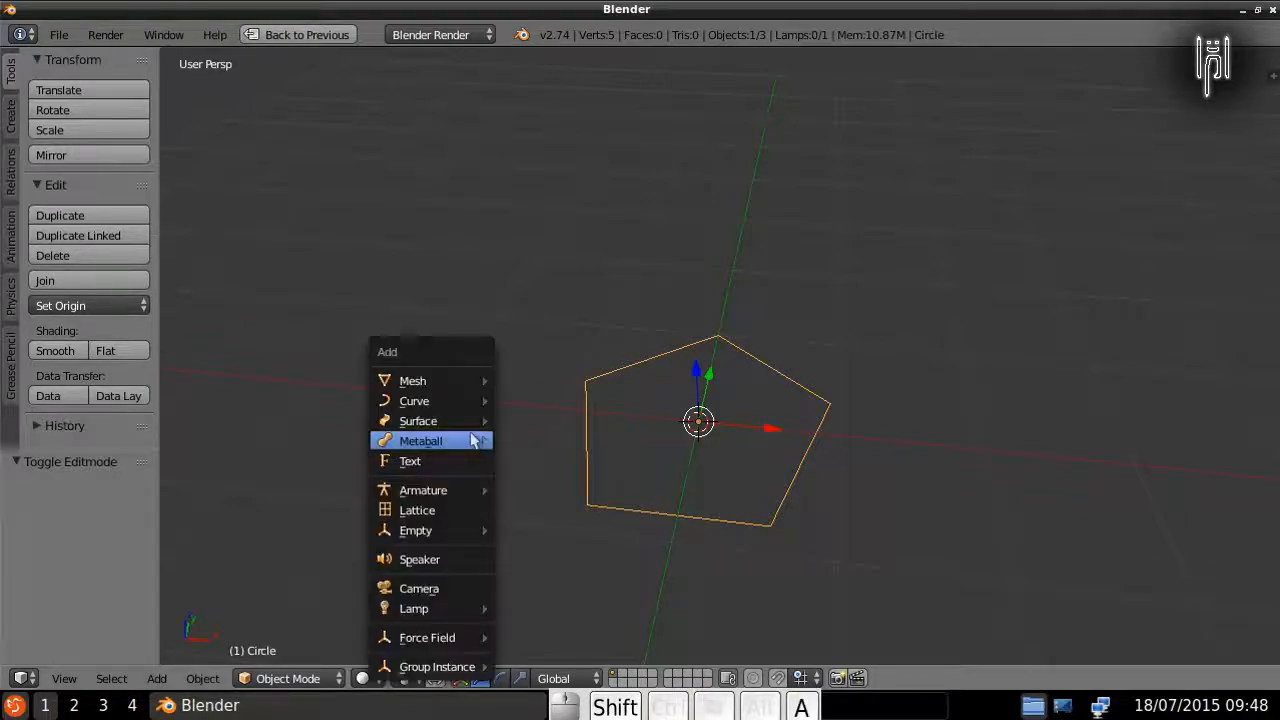
click(458, 382)
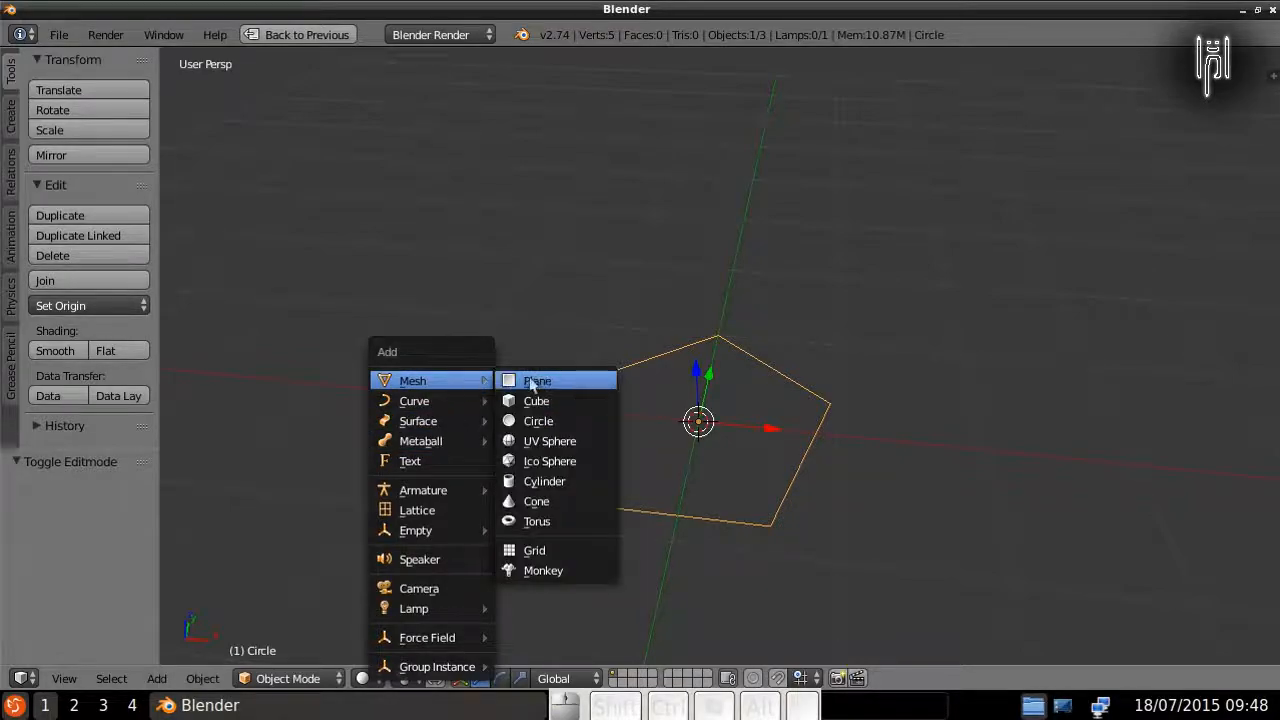
click(543, 422)
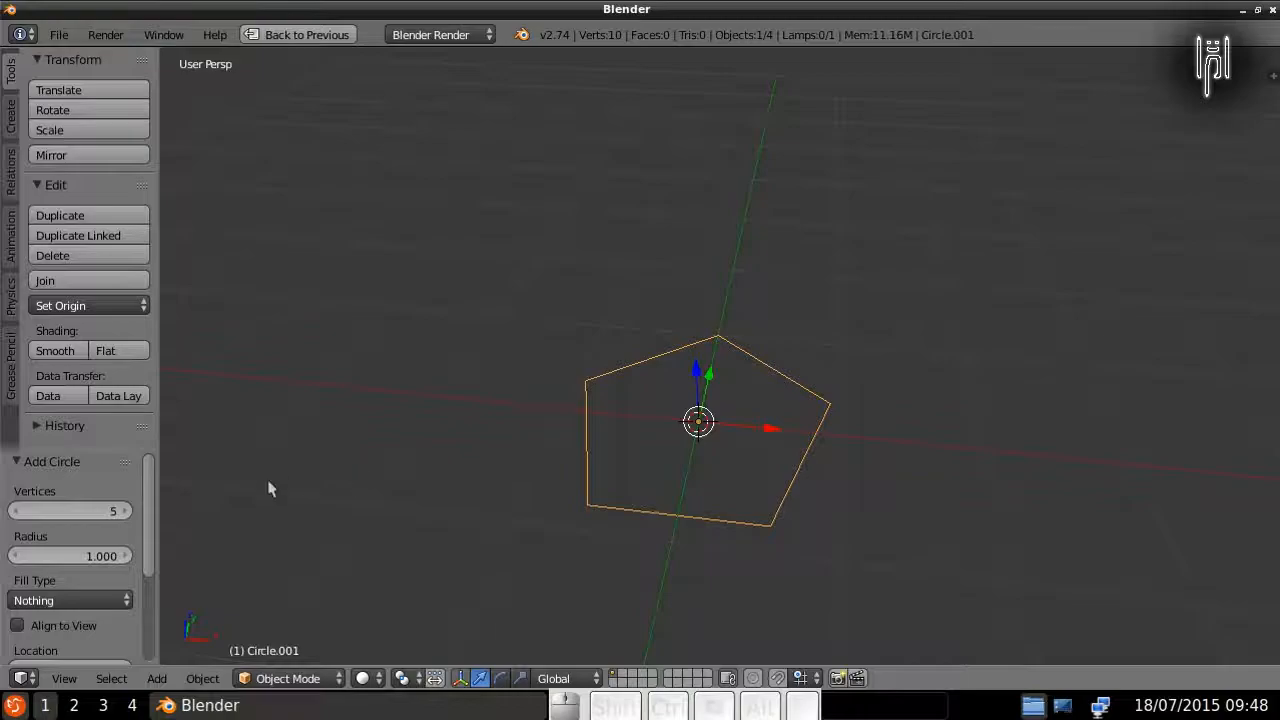
Step: Increase the second circle's vertex count to 15
click(123, 511)
click(123, 511)
click(123, 511)
click(123, 511)
click(123, 511)
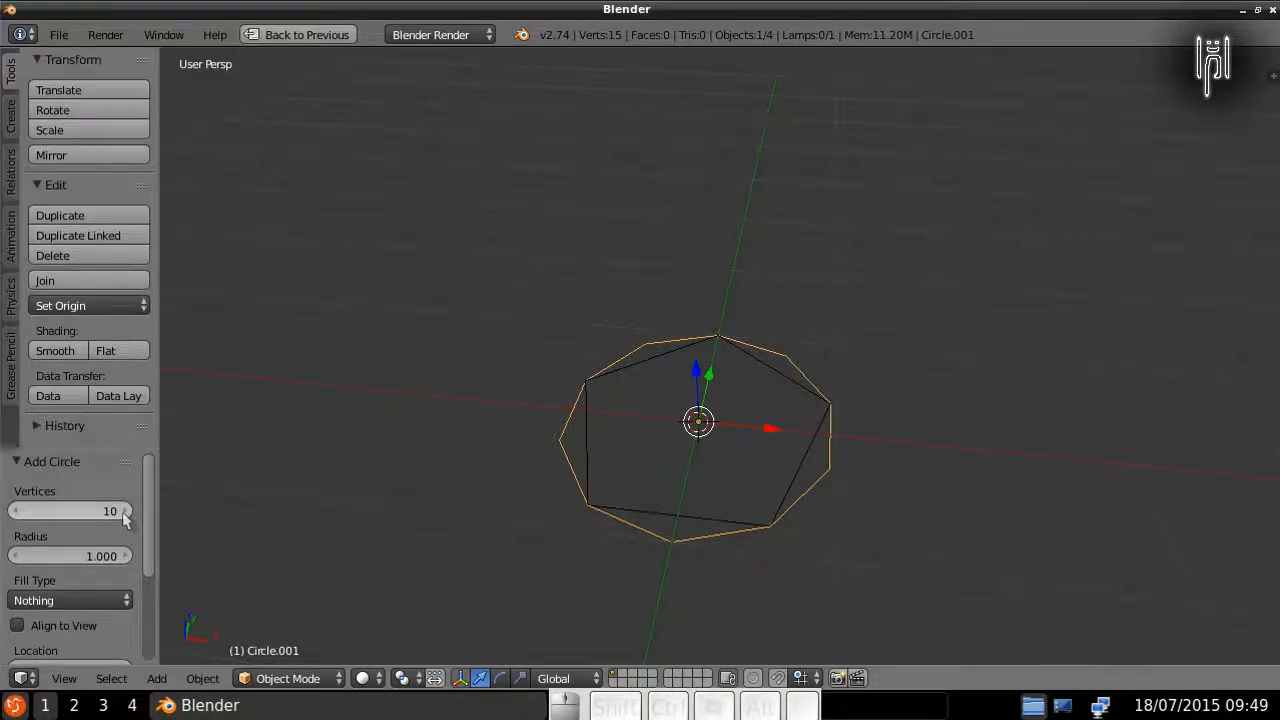
click(123, 511)
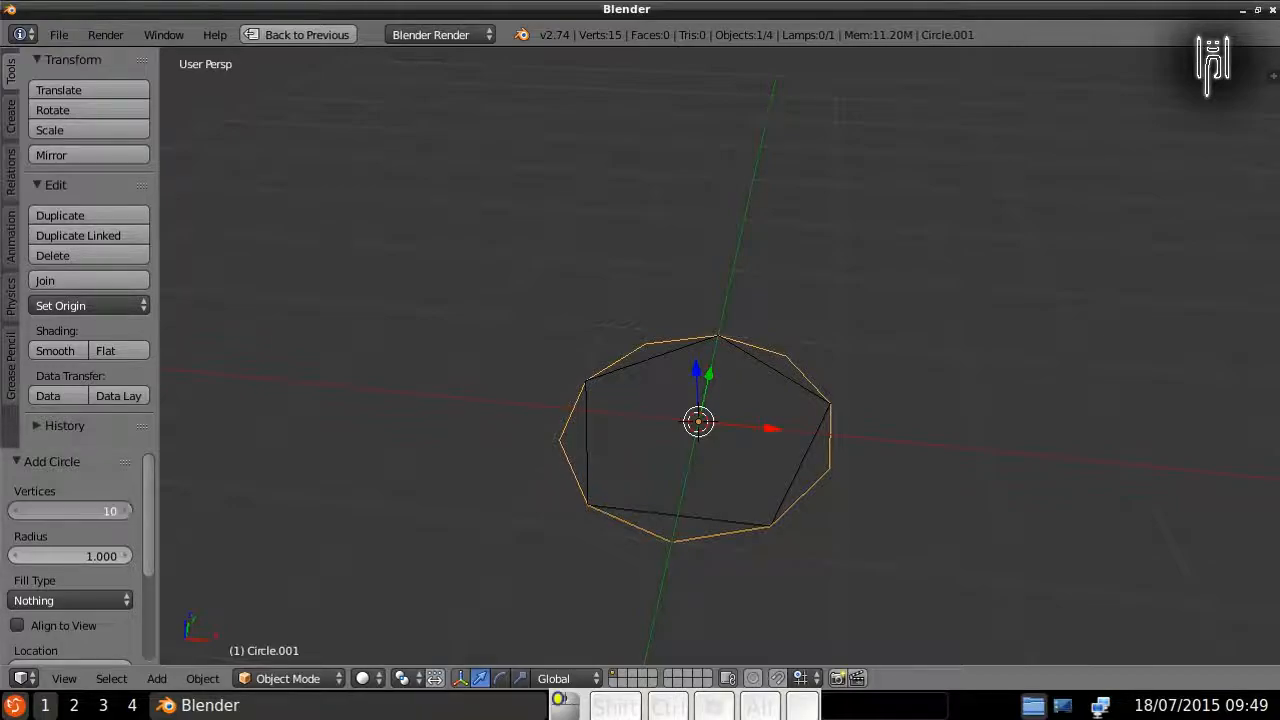
click(123, 511)
click(123, 511)
click(123, 511)
click(123, 511)
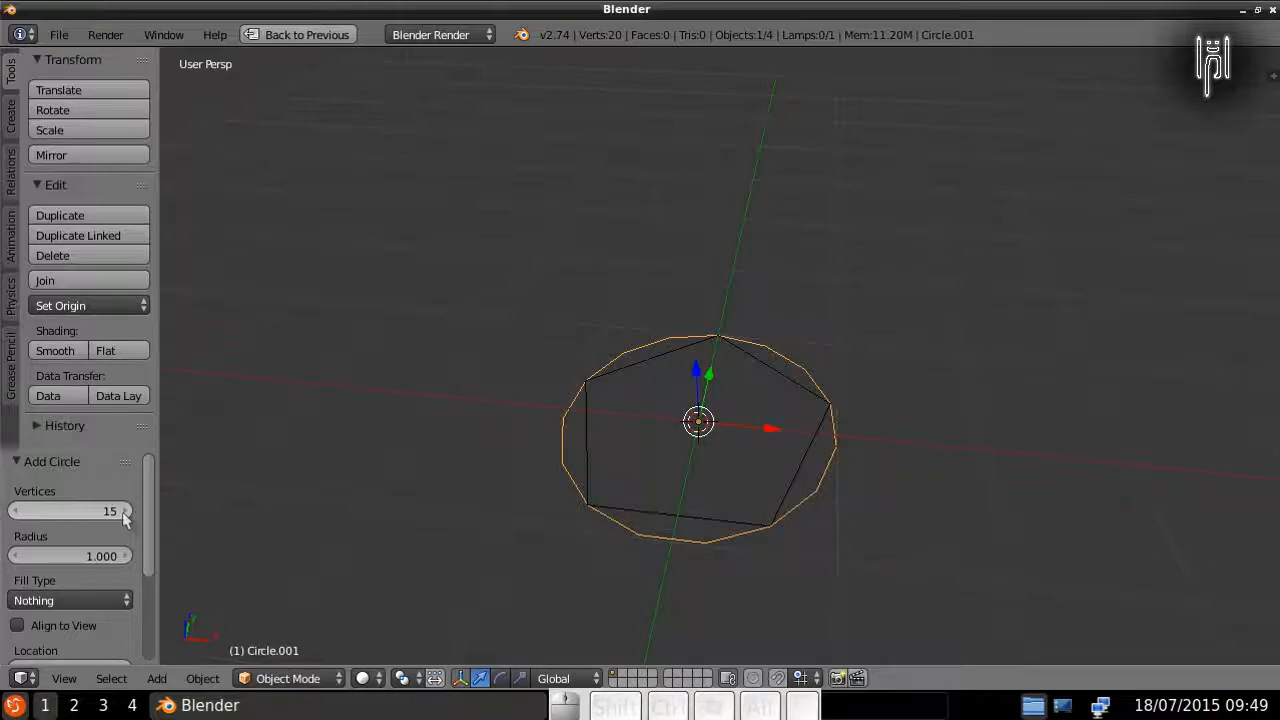
Step: Try vertex counts of 18 and more on the second circle, and bring it back to 15
key(Return)
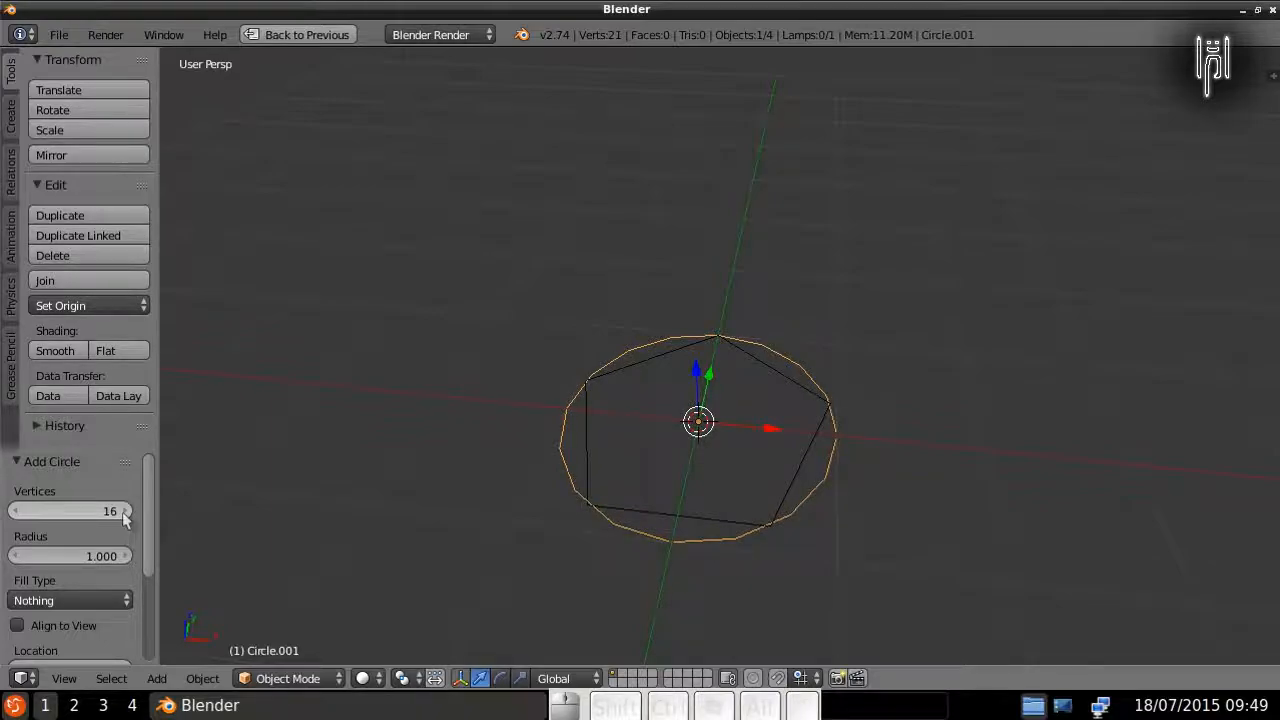
key(Return)
key(Return)
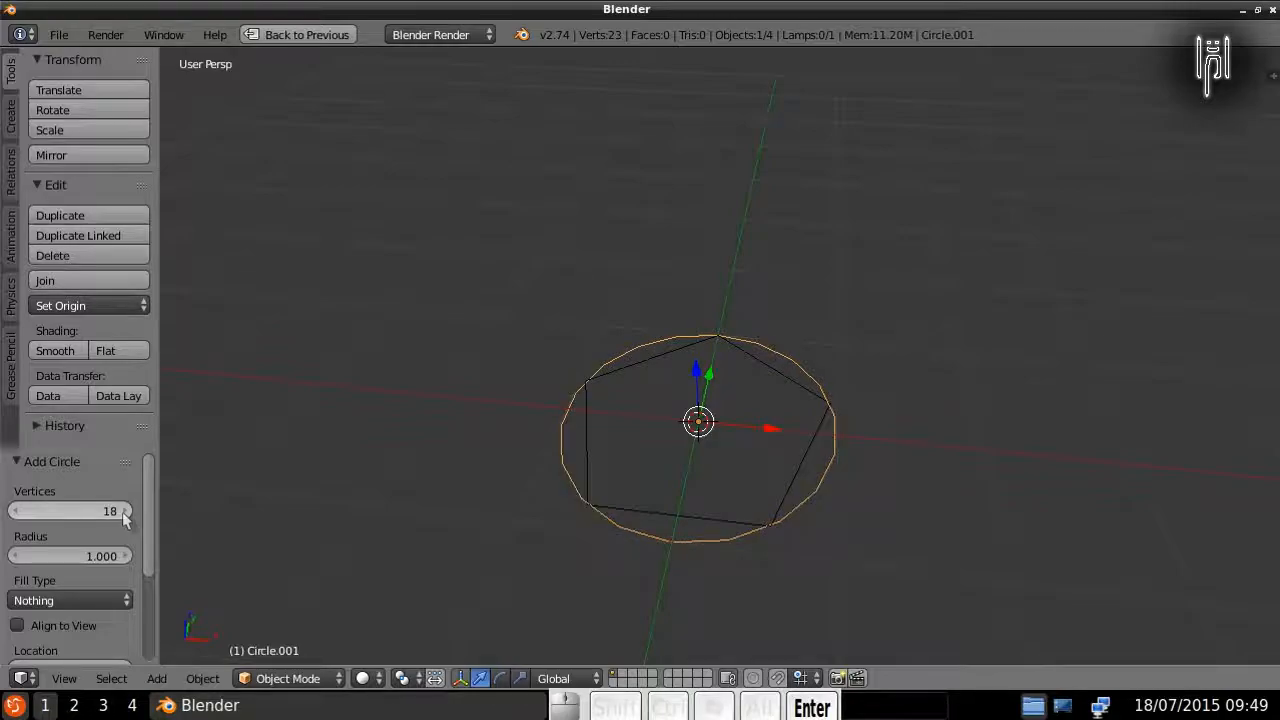
key(Return)
key(Return)
click(16, 512)
click(16, 512)
click(16, 512)
click(16, 512)
click(16, 512)
click(16, 512)
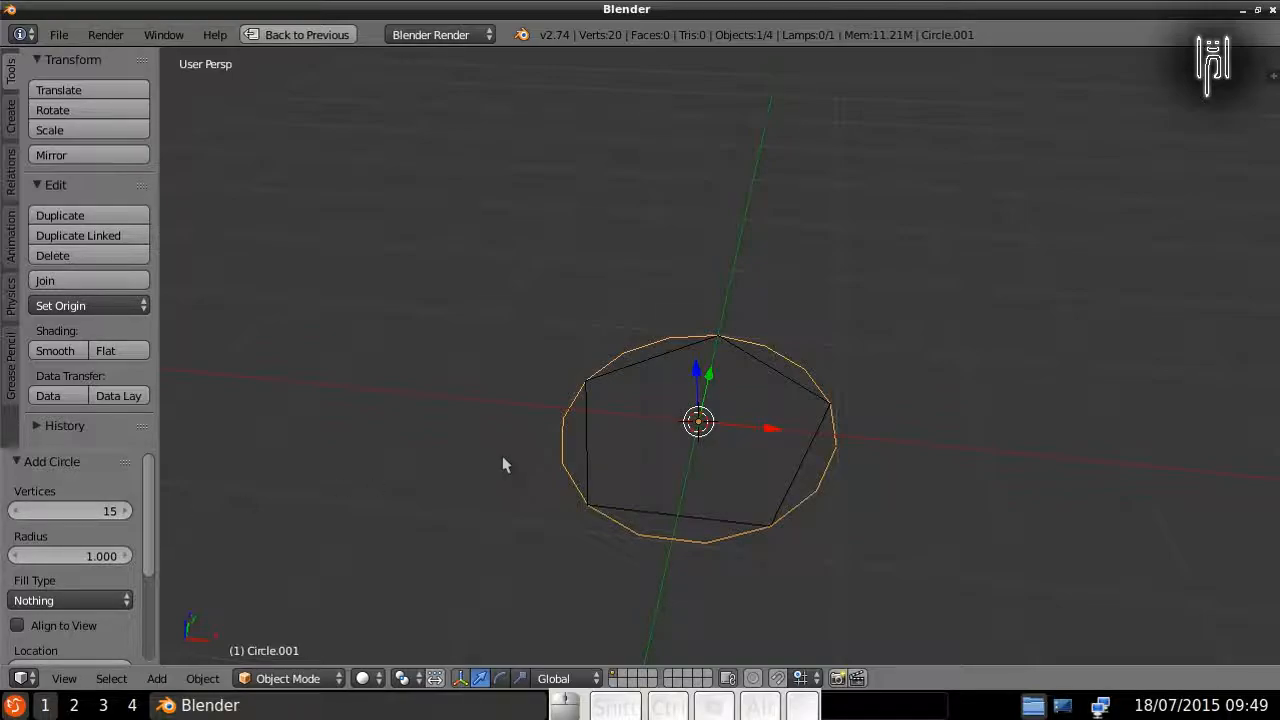
key(Tab)
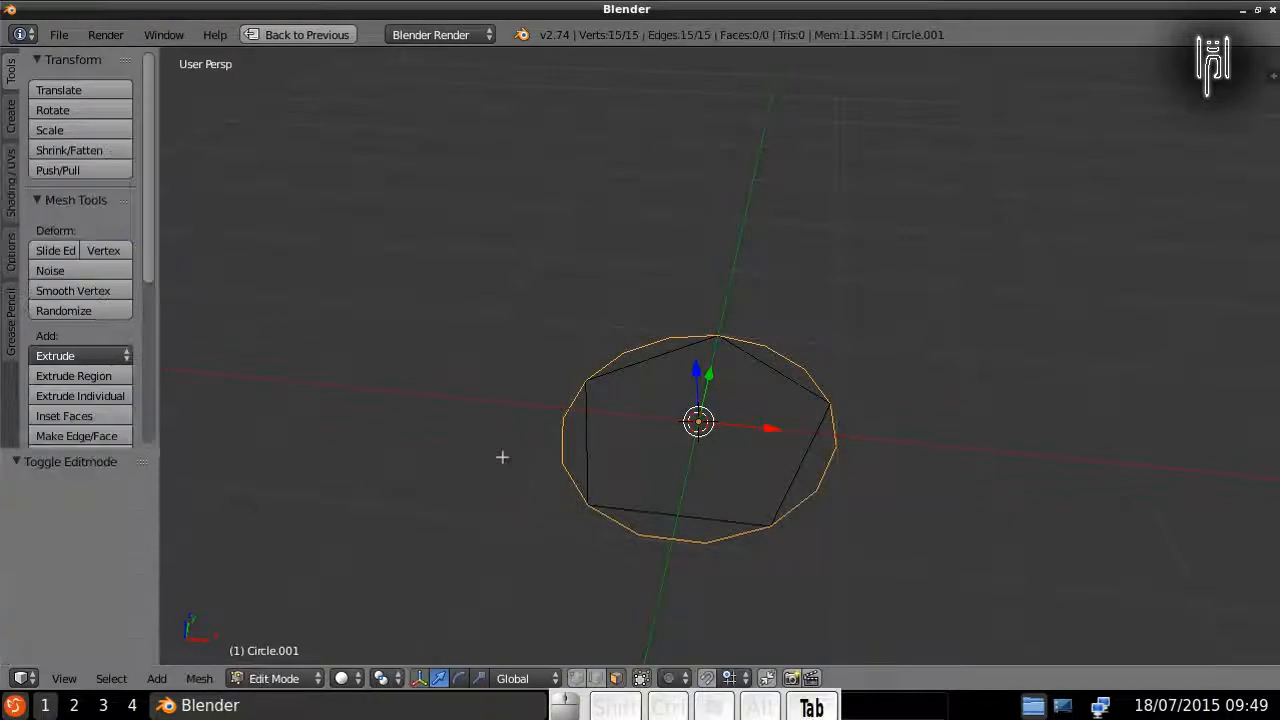
key(Tab)
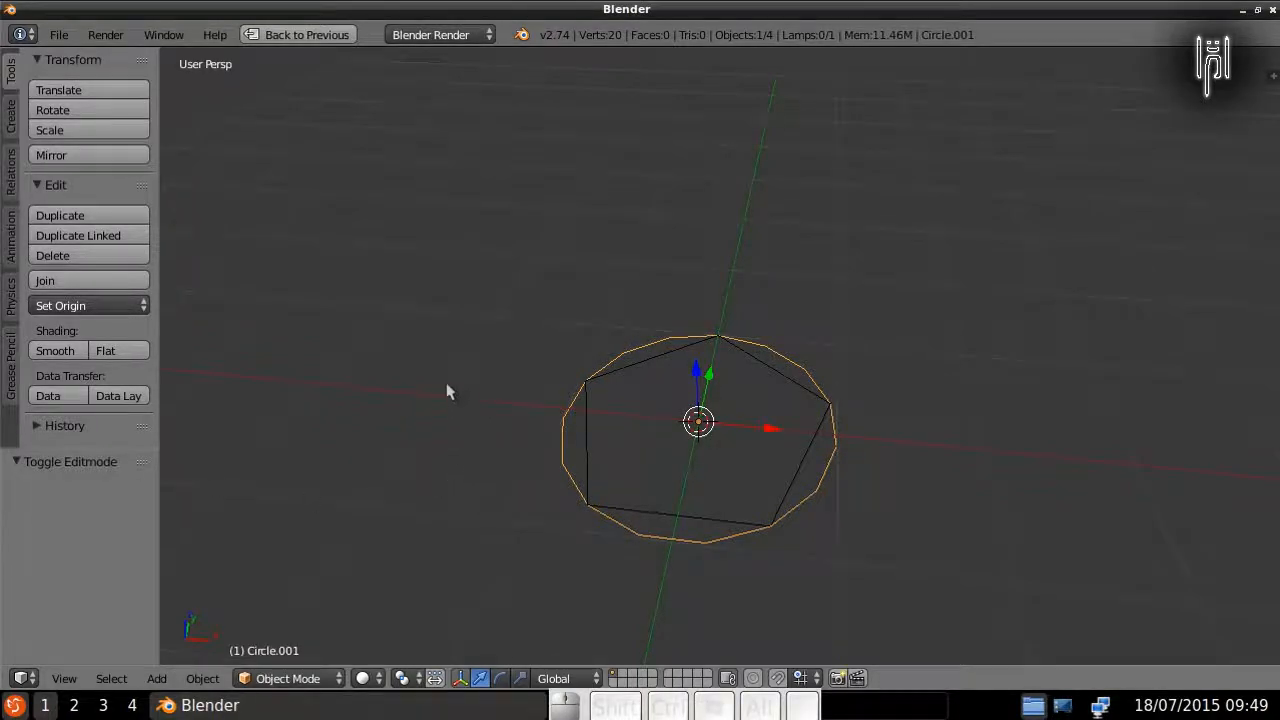
scroll(467, 418, up, 1)
scroll(467, 418, down, 1)
scroll(463, 429, up, 4)
scroll(465, 428, down, 3)
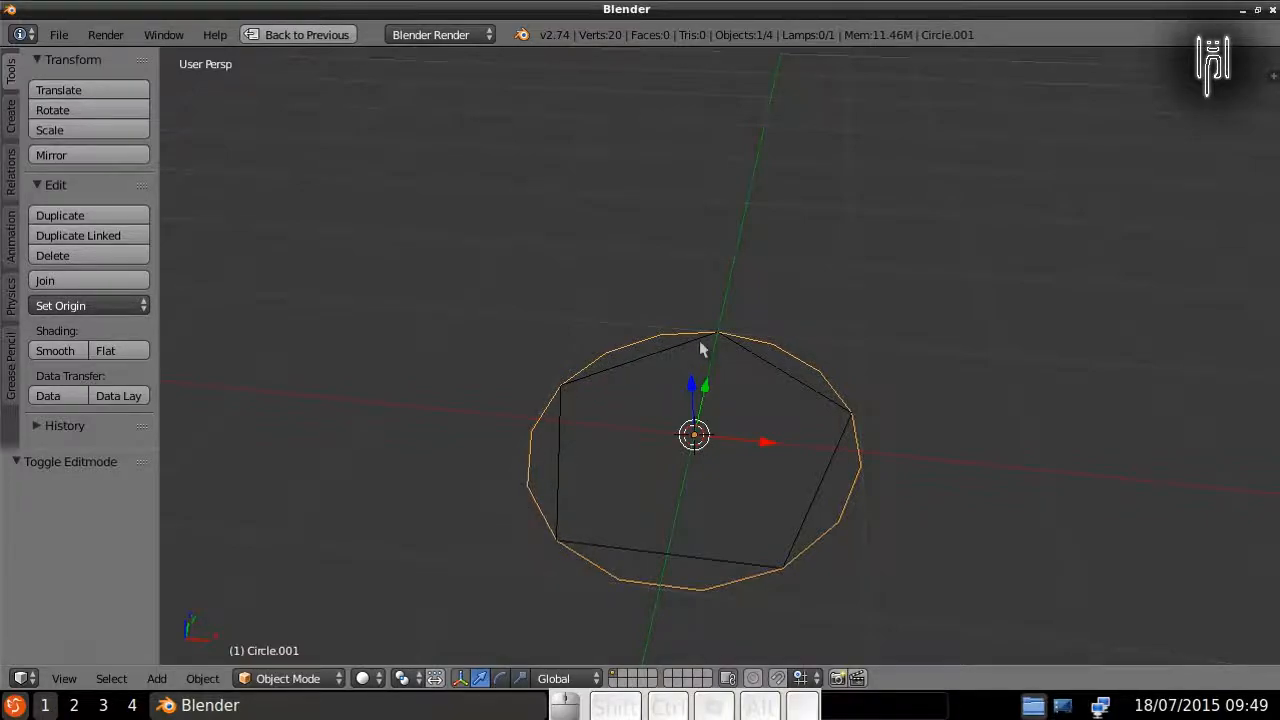
Step: Select the 15-vertex circle together with the pentagon as the active object, and join them into one mesh object
right_click(555, 437)
right_click(531, 436)
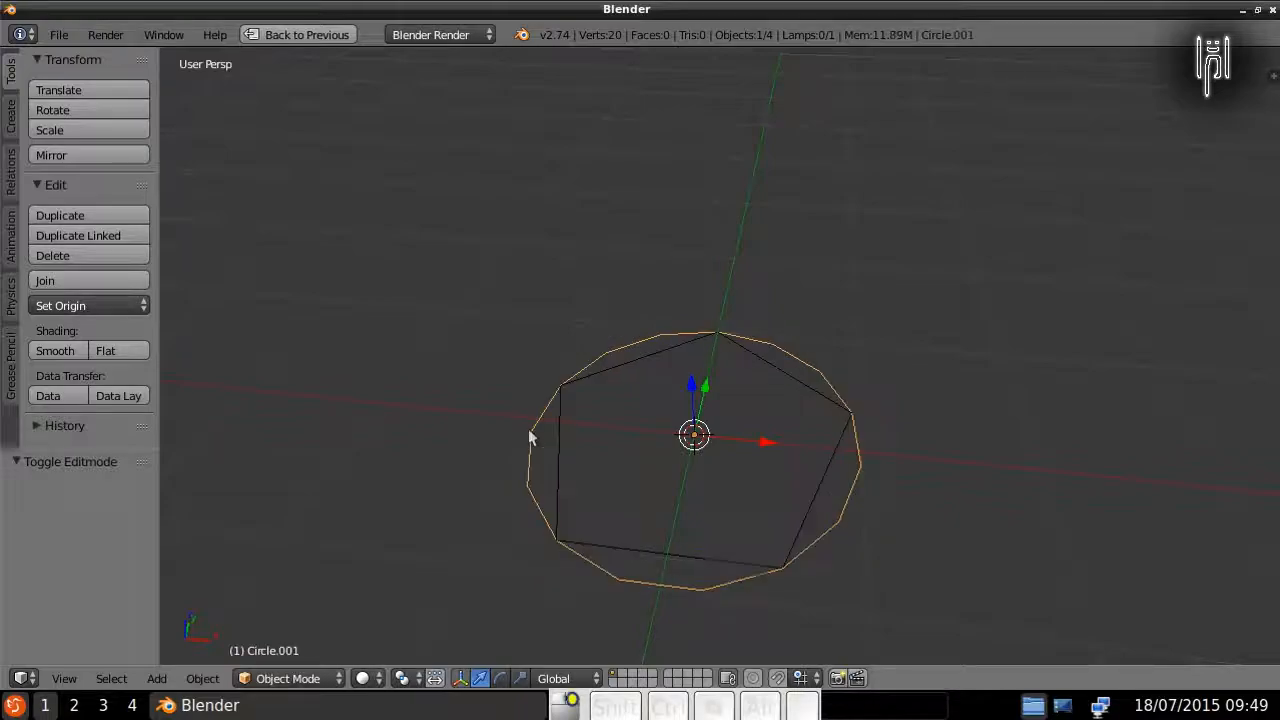
right_click(562, 447)
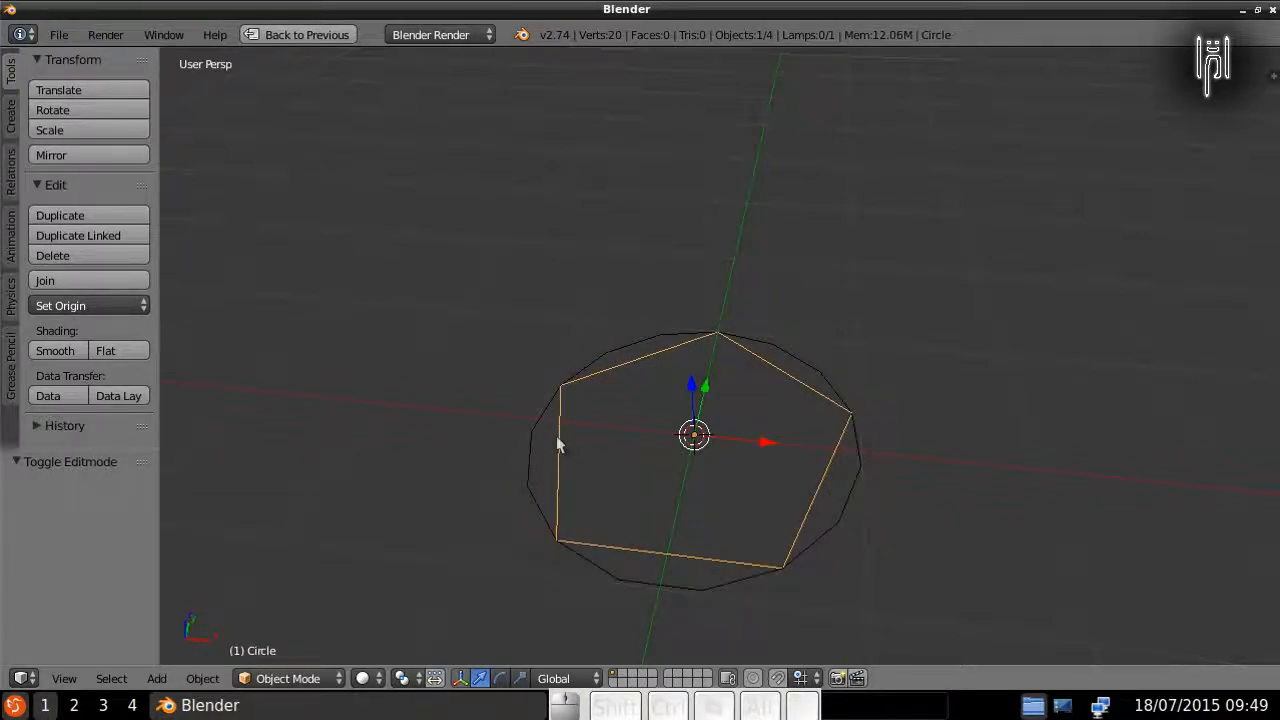
right_click(524, 443)
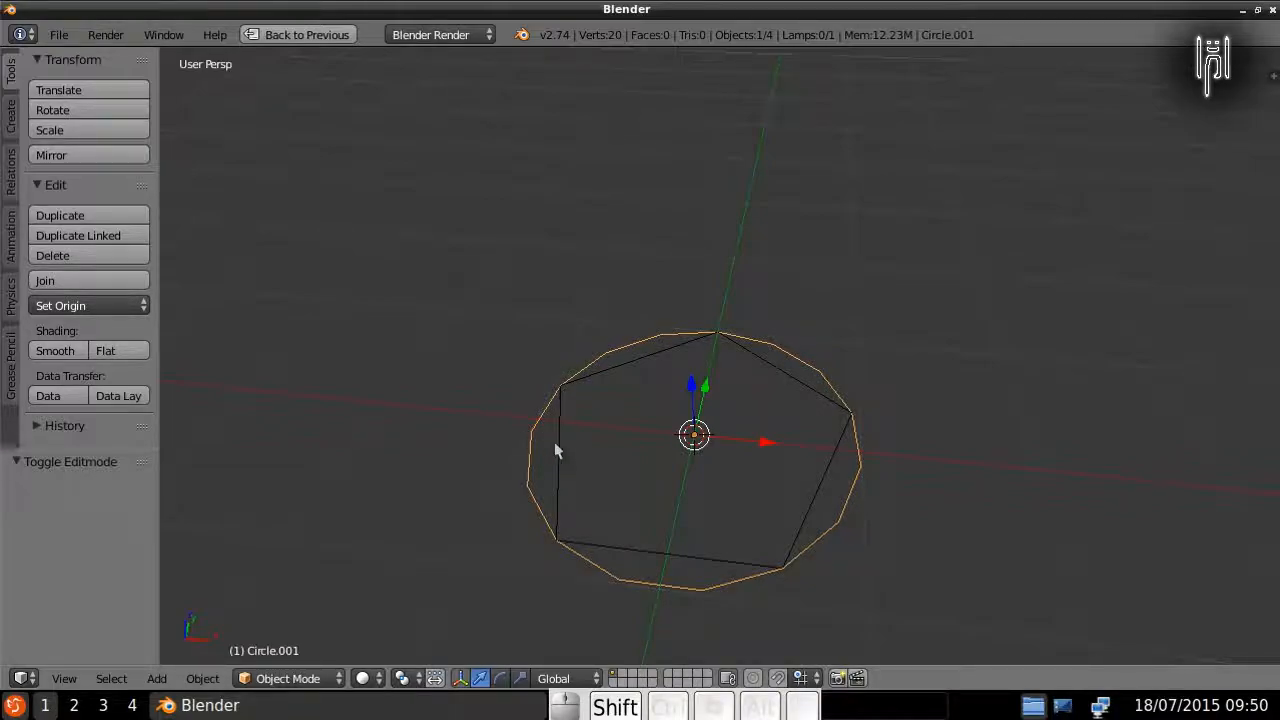
shift+right_click(558, 452)
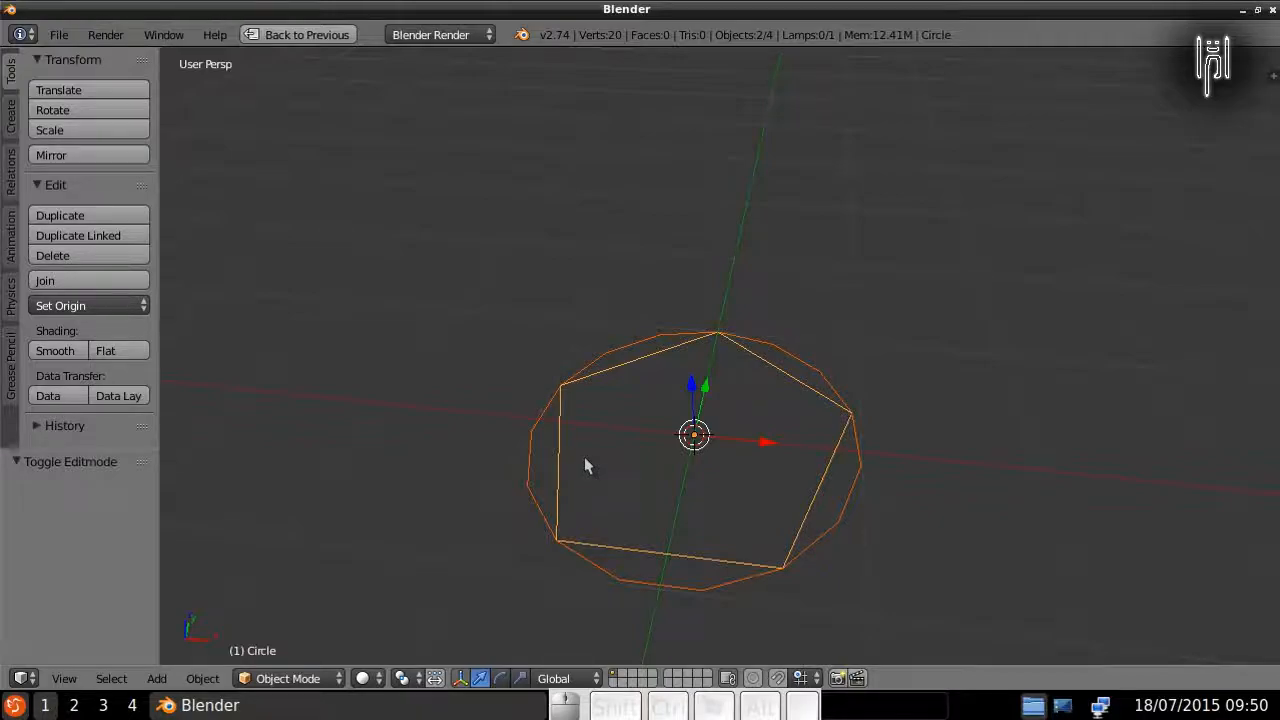
key(ctrl+j)
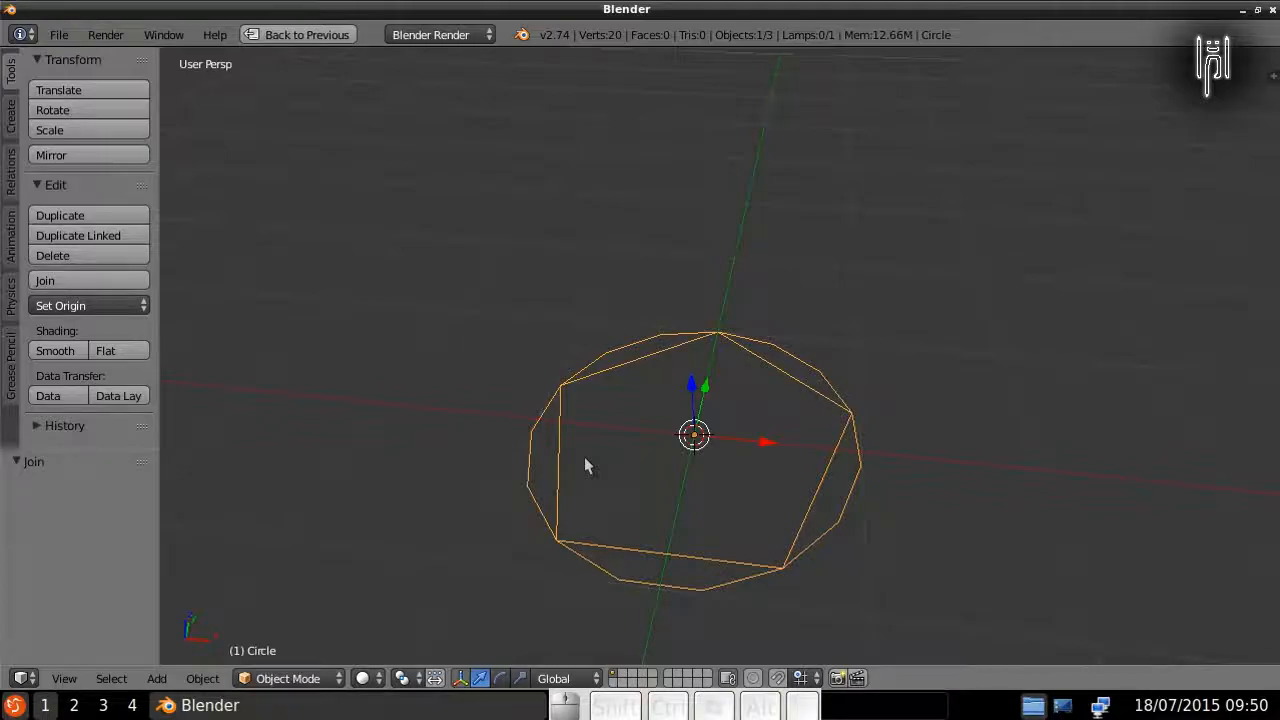
Step: Put the joined circle mesh into Edit Mode and switch to vertex selection
key(Tab)
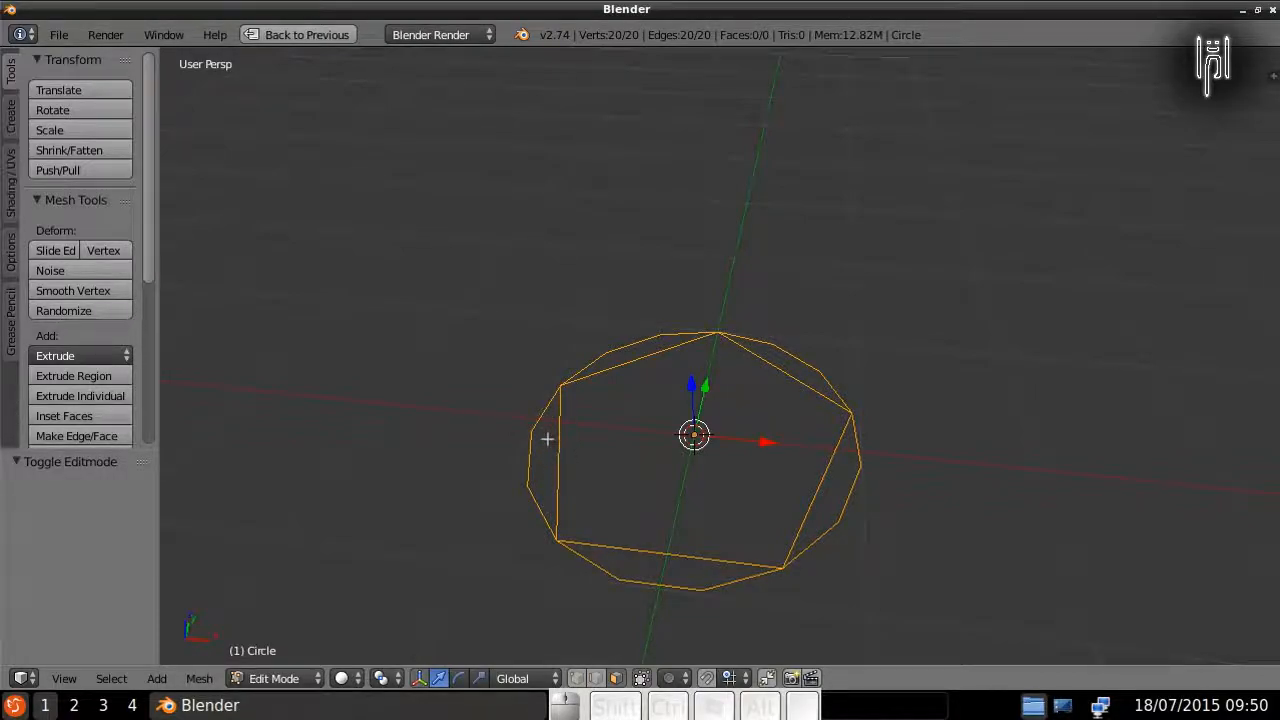
key(z)
key(z)
key(Tab)
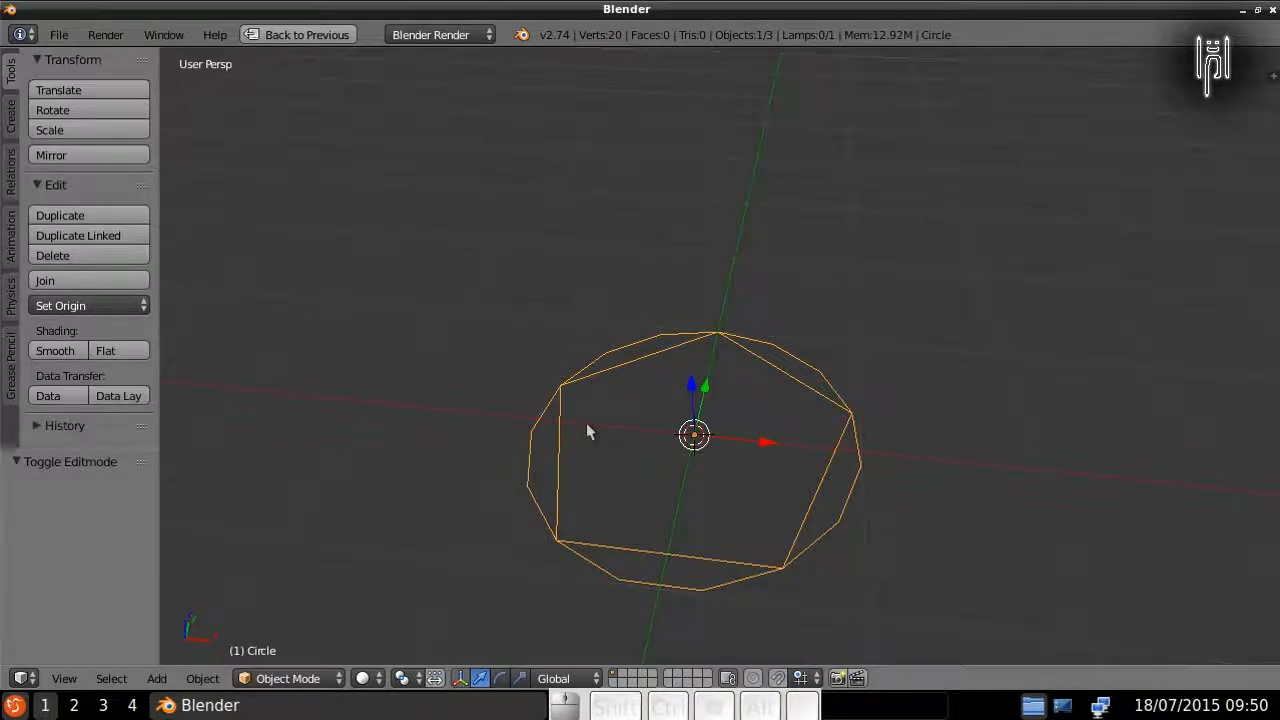
key(Tab)
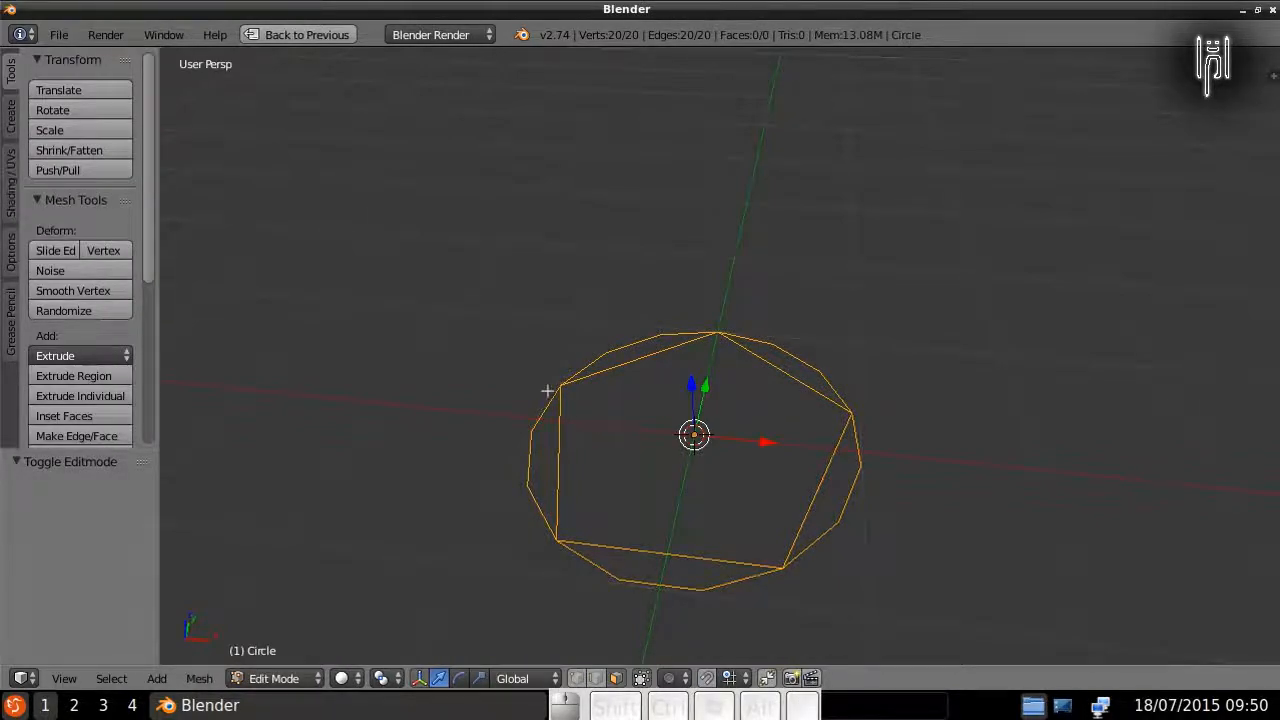
click(577, 678)
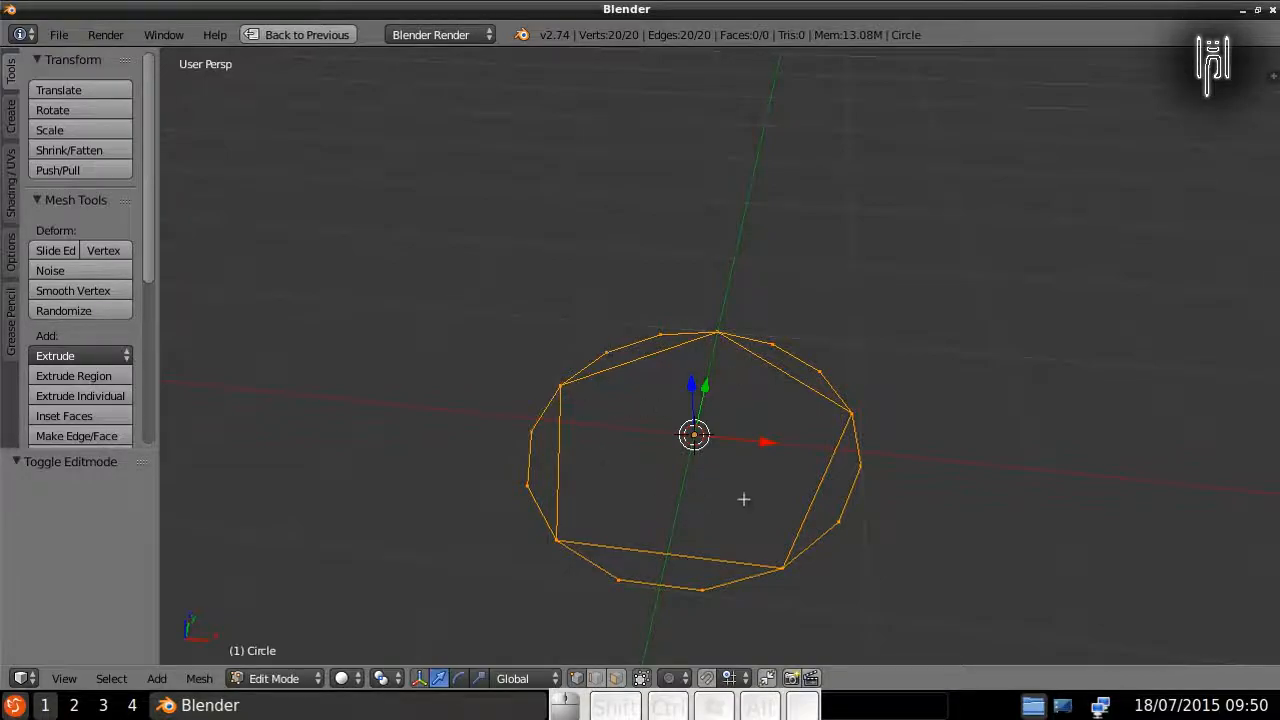
Step: Remove the double vertices from the entire joined mesh, with all its vertices selected
key(a)
key(a)
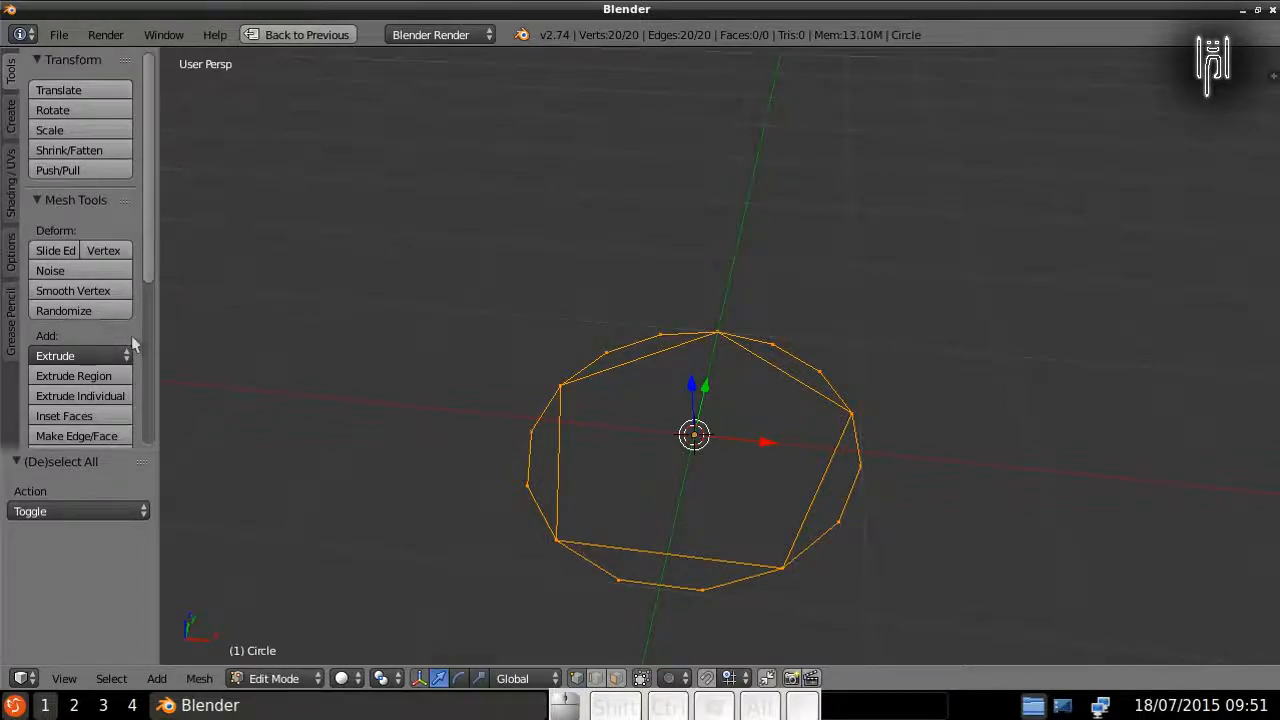
drag(149, 246, 145, 418)
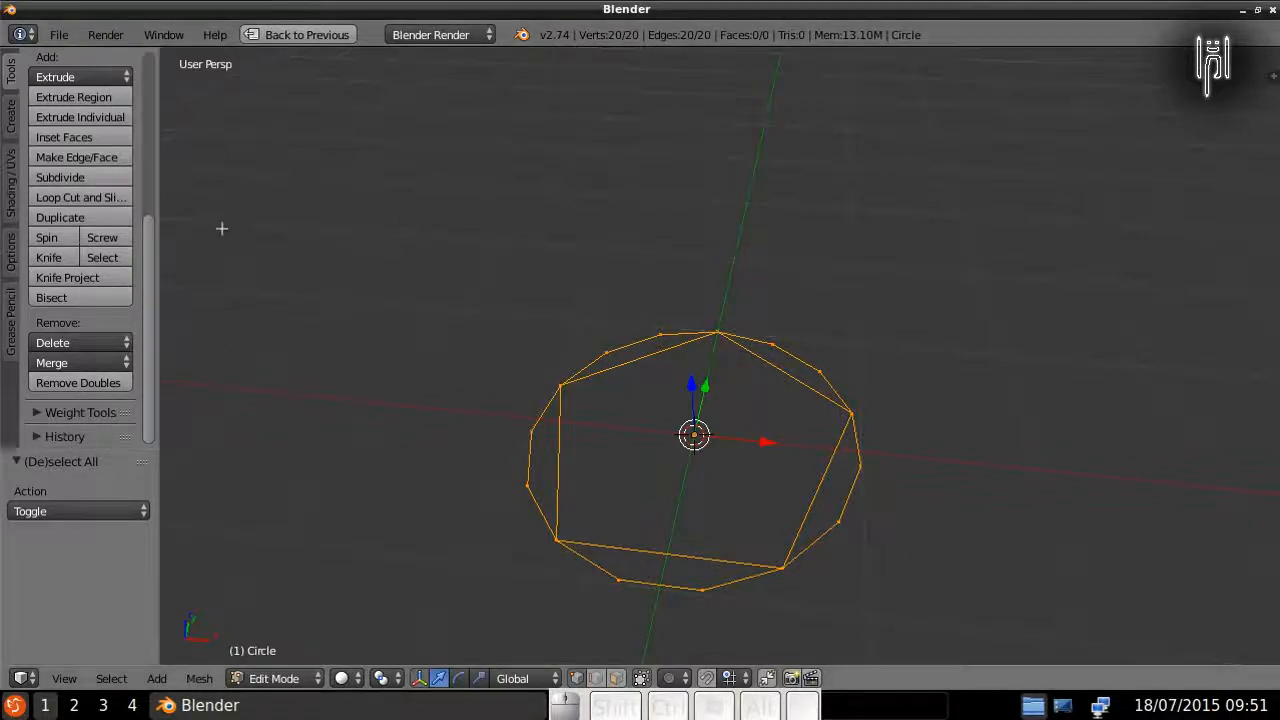
click(70, 386)
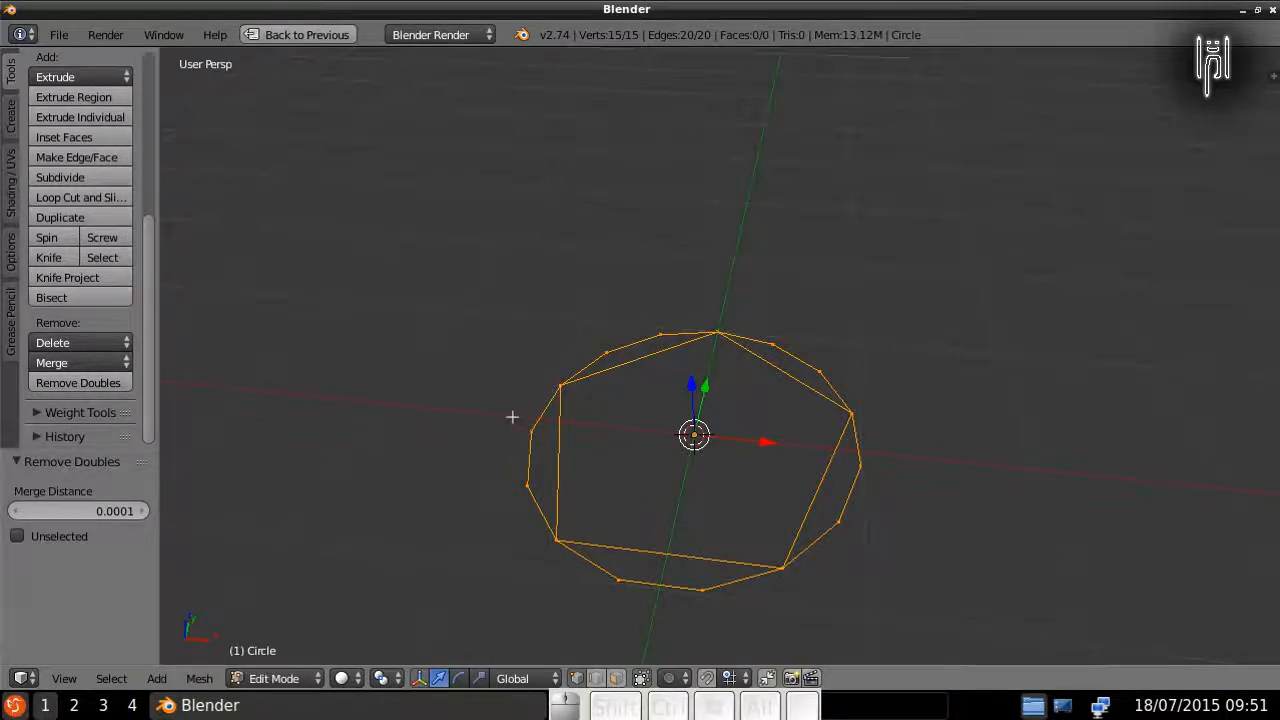
Step: Fill the gap between the pentagon's left edge and the outer circle with a four-vertex face
right_click(553, 384)
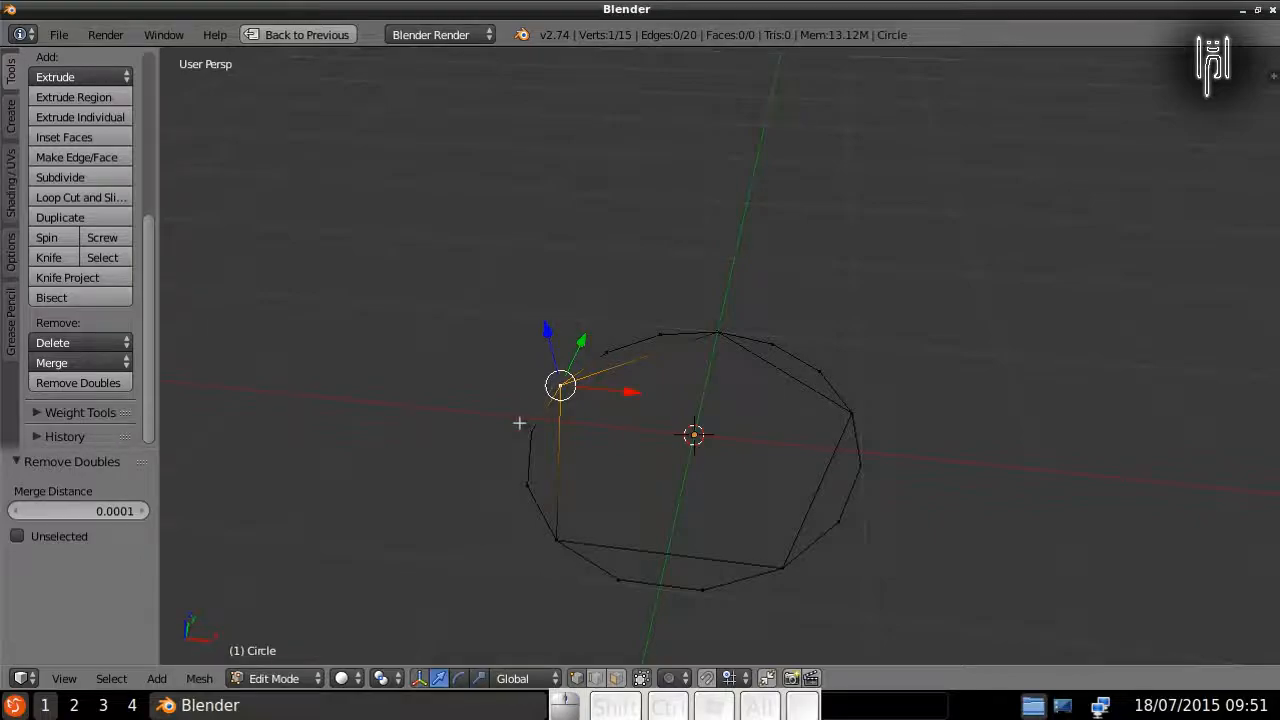
key(shift)
shift+right_click(529, 425)
shift+right_click(528, 487)
shift+right_click(555, 540)
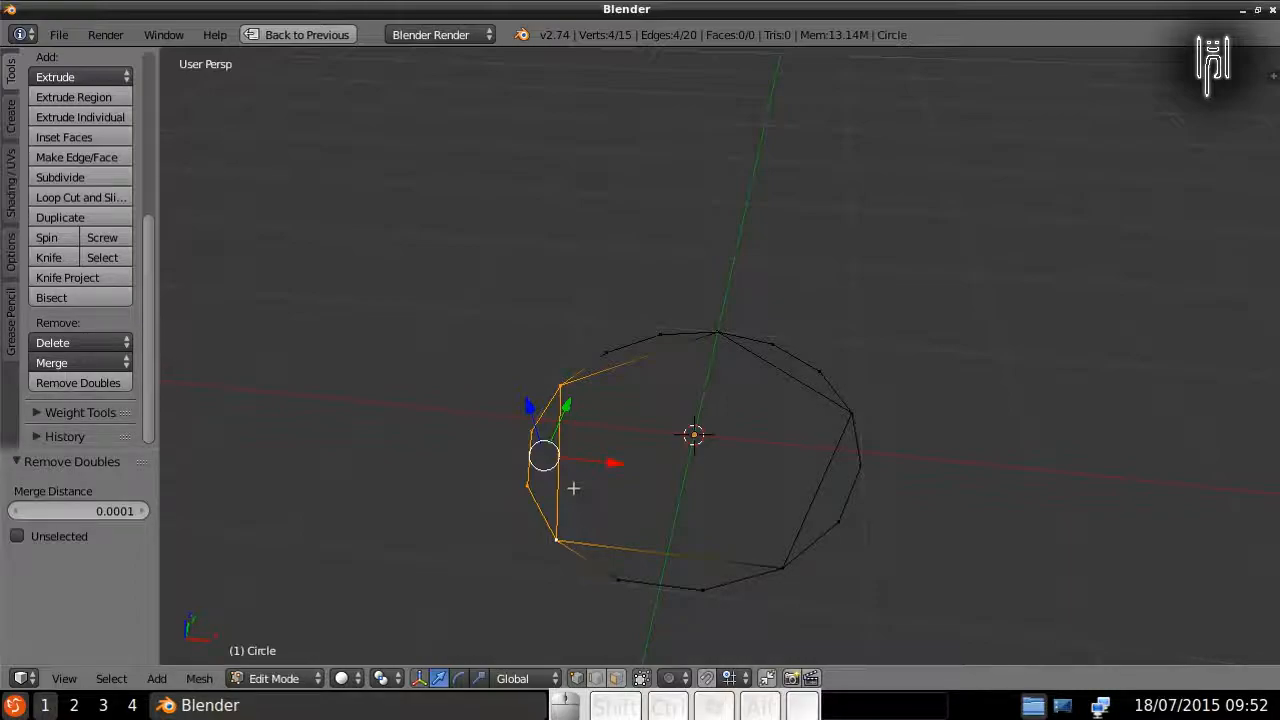
key(f)
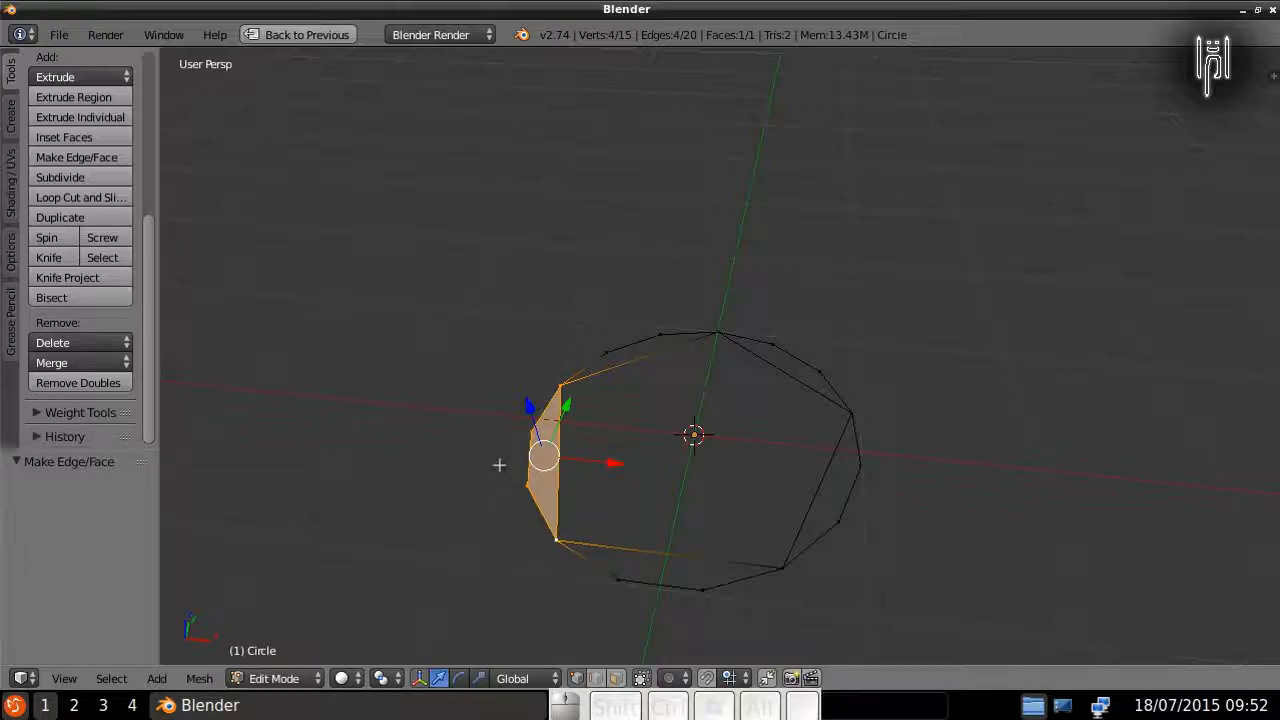
key(z)
key(z)
key(z)
key(z)
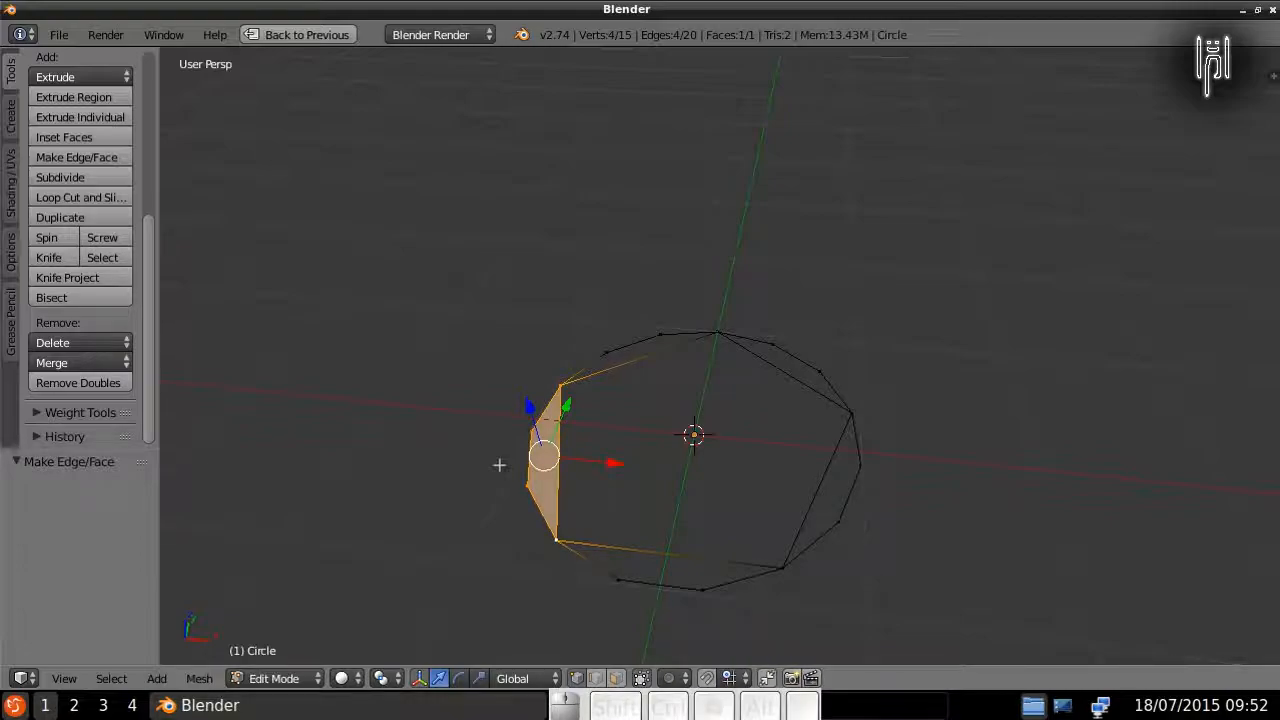
Step: Create a four-vertex face between the pentagon's upper-left edge and the outer circle
right_click(570, 396)
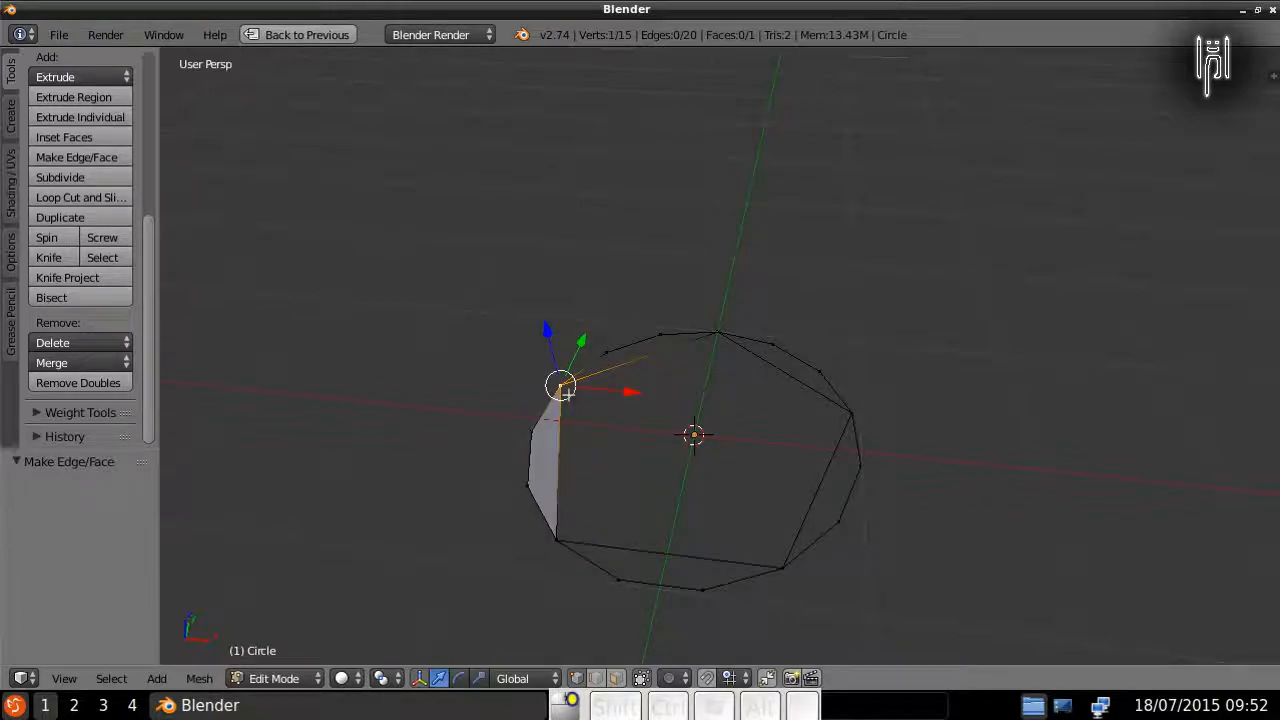
shift+right_click(606, 351)
shift+right_click(660, 334)
shift+right_click(716, 332)
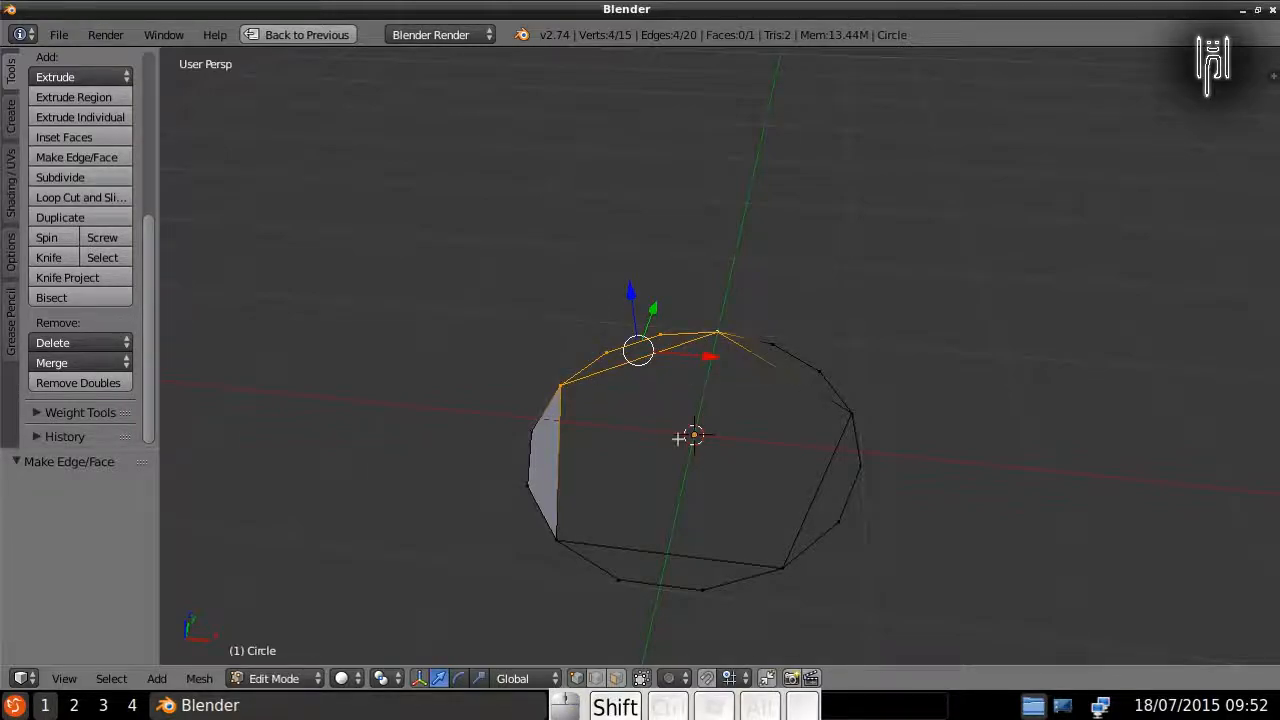
key(f)
Step: Create a four-vertex face between the pentagon's upper-right edge and the outer circle
right_click(718, 331)
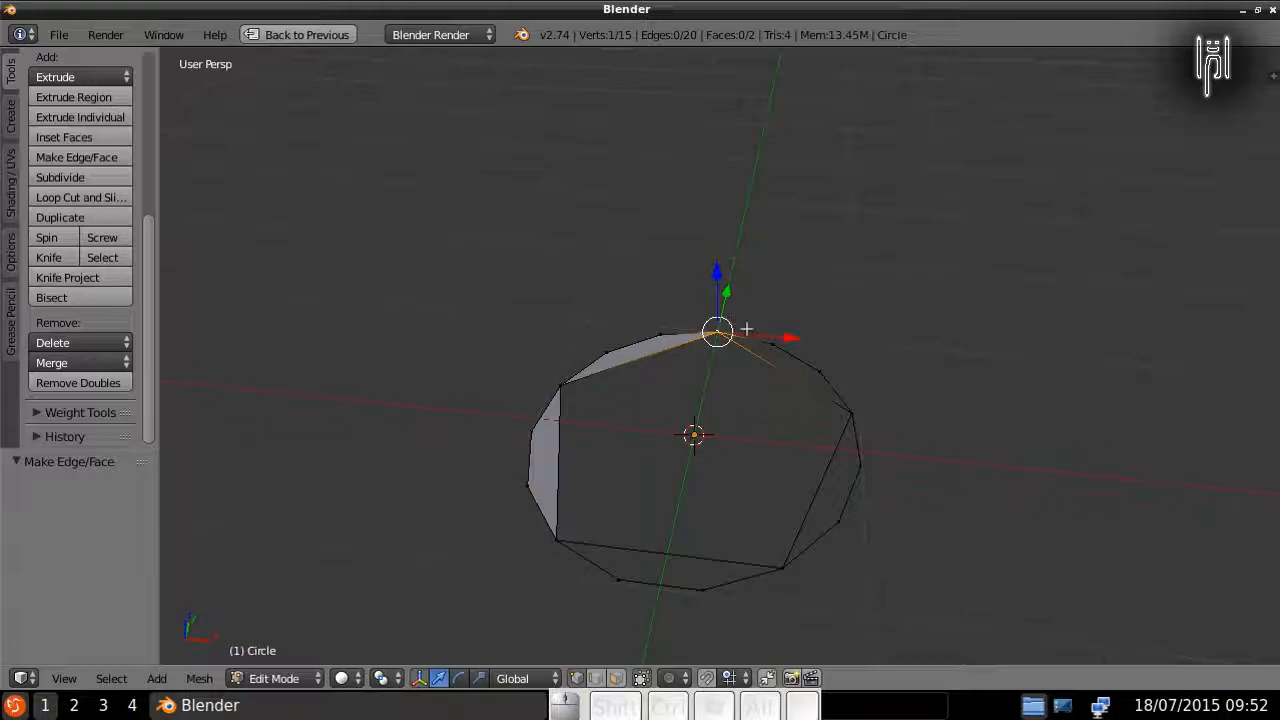
shift+right_click(772, 343)
shift+right_click(820, 371)
shift+right_click(852, 410)
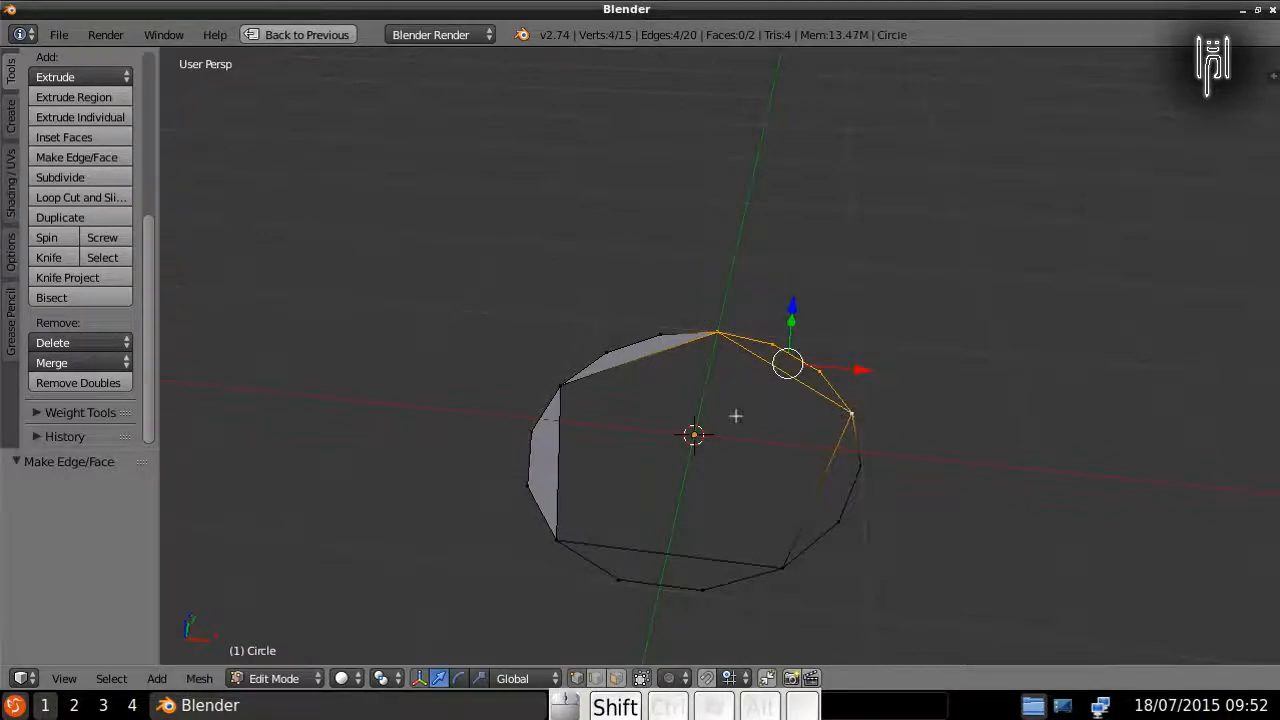
key(f)
Step: Create a four-vertex face between the pentagon's lower-right edge and the outer circle
right_click(852, 411)
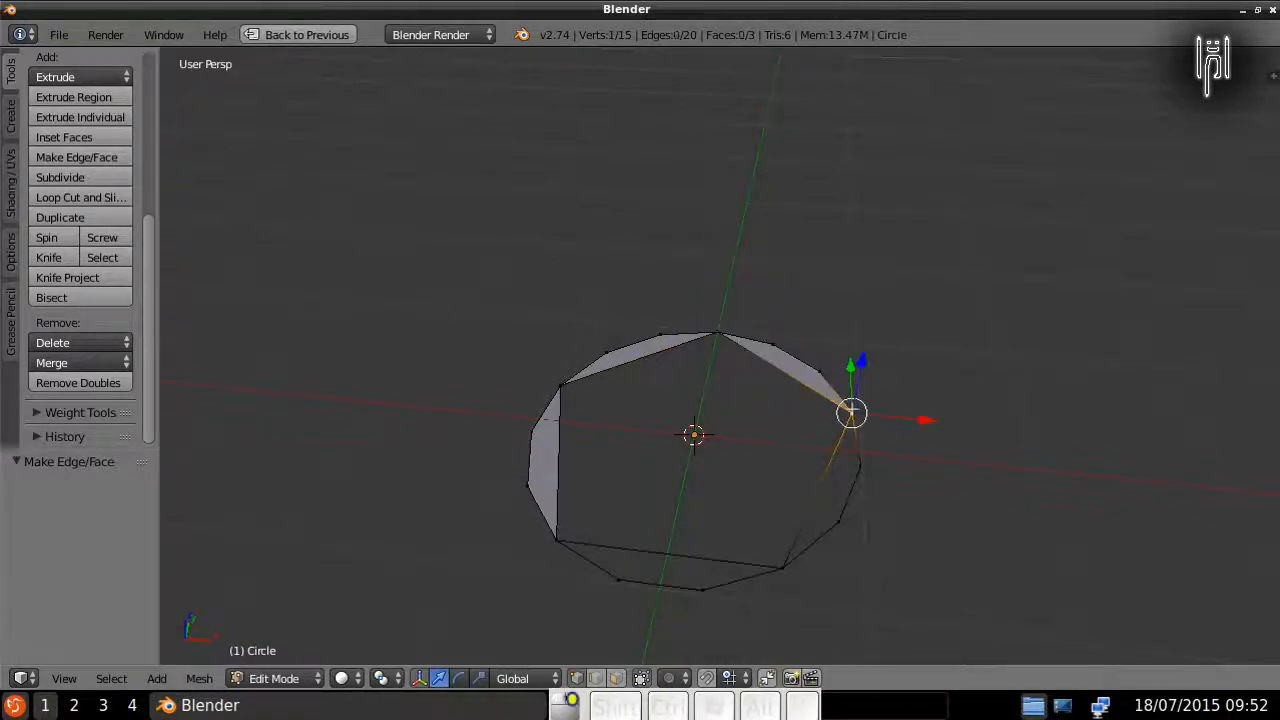
shift+right_click(861, 461)
shift+right_click(840, 522)
shift+right_click(784, 568)
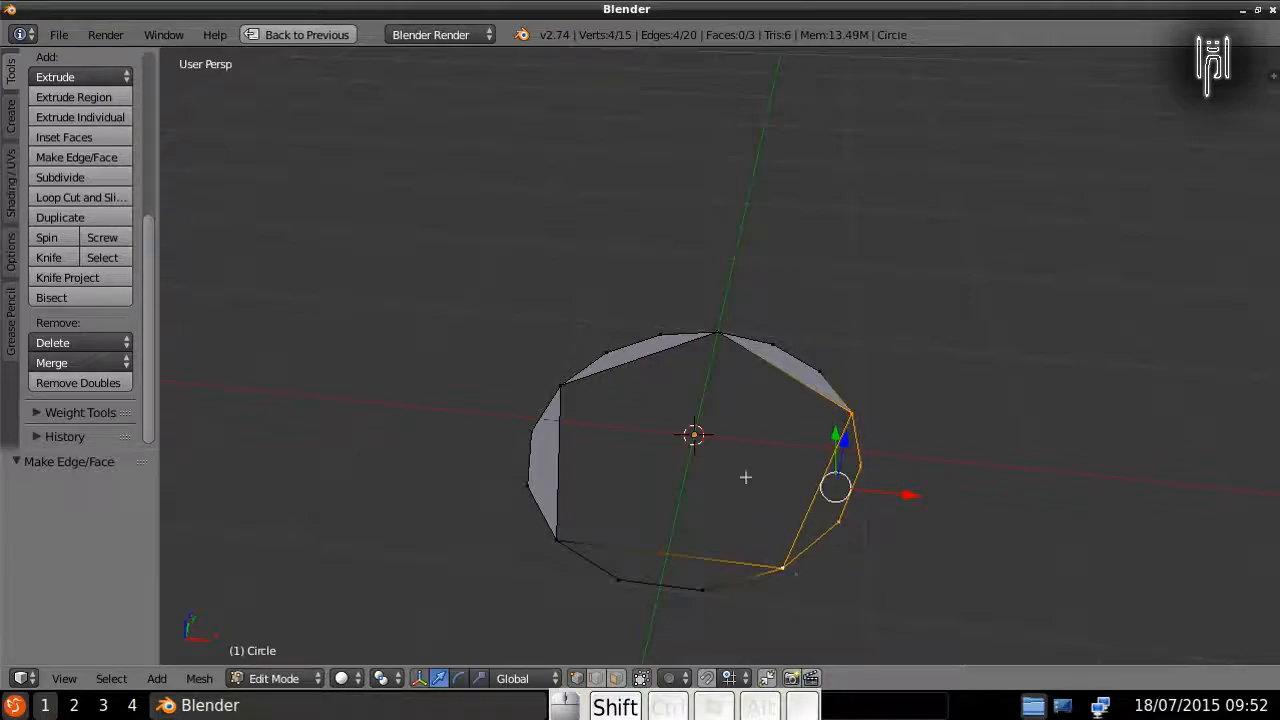
key(f)
Step: Close the ring with a four-vertex face between the pentagon's bottom edge and the outer circle
right_click(760, 565)
shift+right_click(703, 590)
shift+right_click(614, 584)
shift+right_click(557, 553)
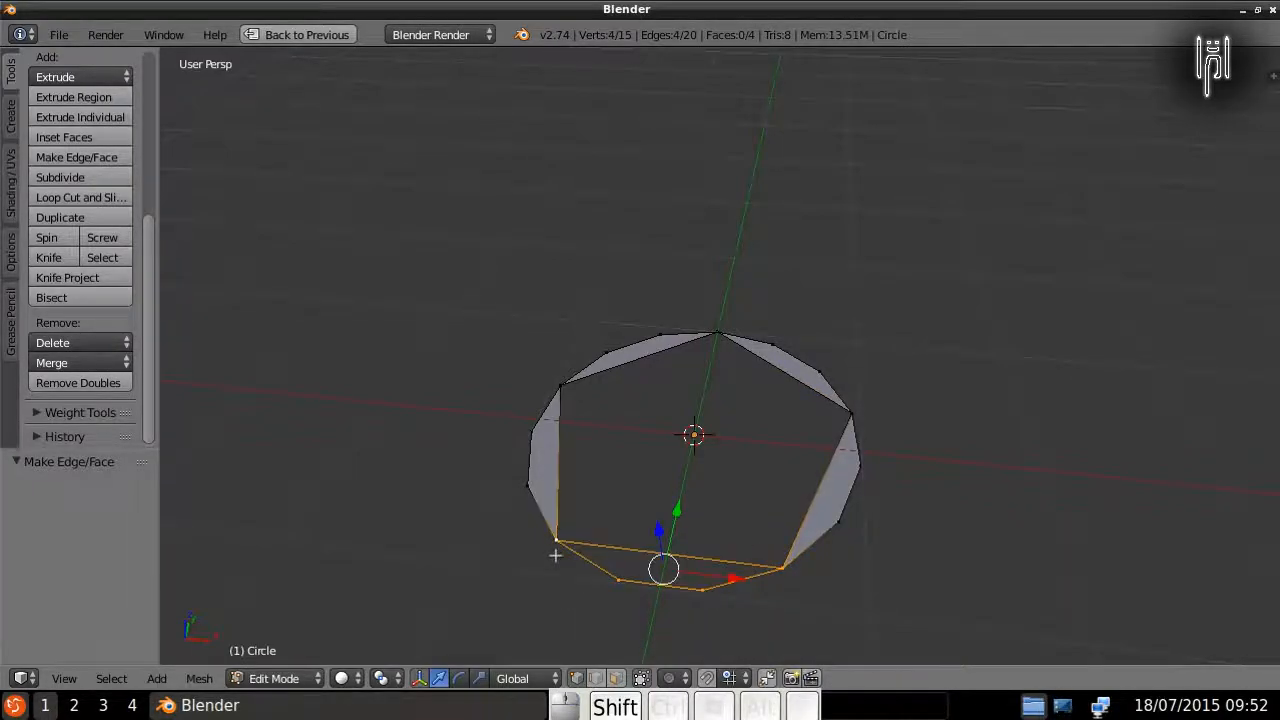
key(f)
Step: Extrude all five ring faces upward along Z by about 0.546, and view the ring from above and below
middle_drag(471, 520, 623, 554)
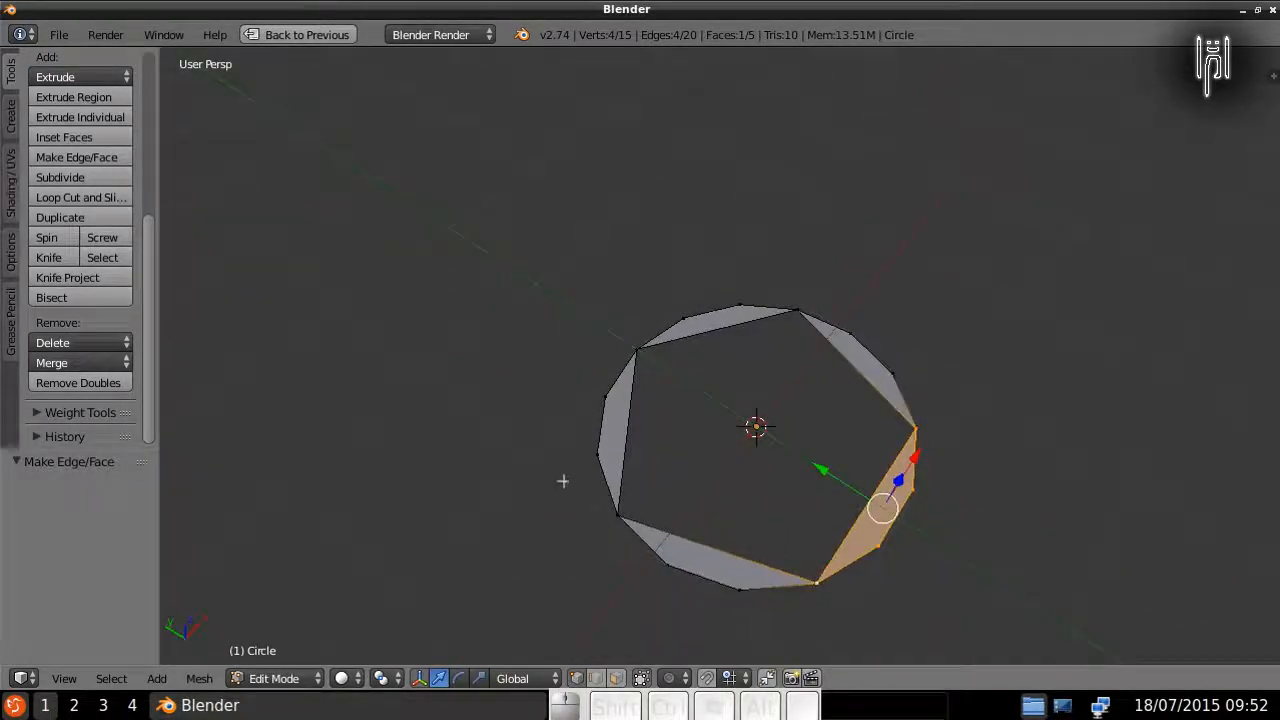
scroll(563, 481, down, 2)
middle_drag(563, 481, 543, 454)
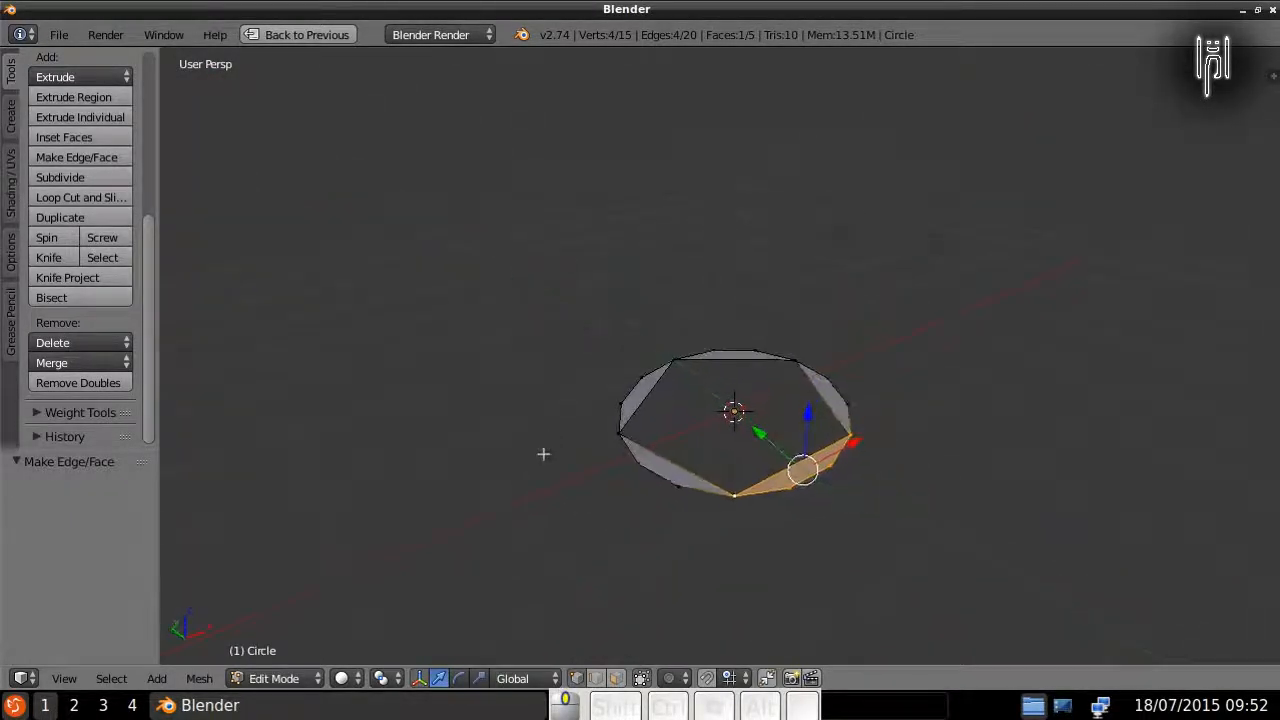
key(a)
key(a)
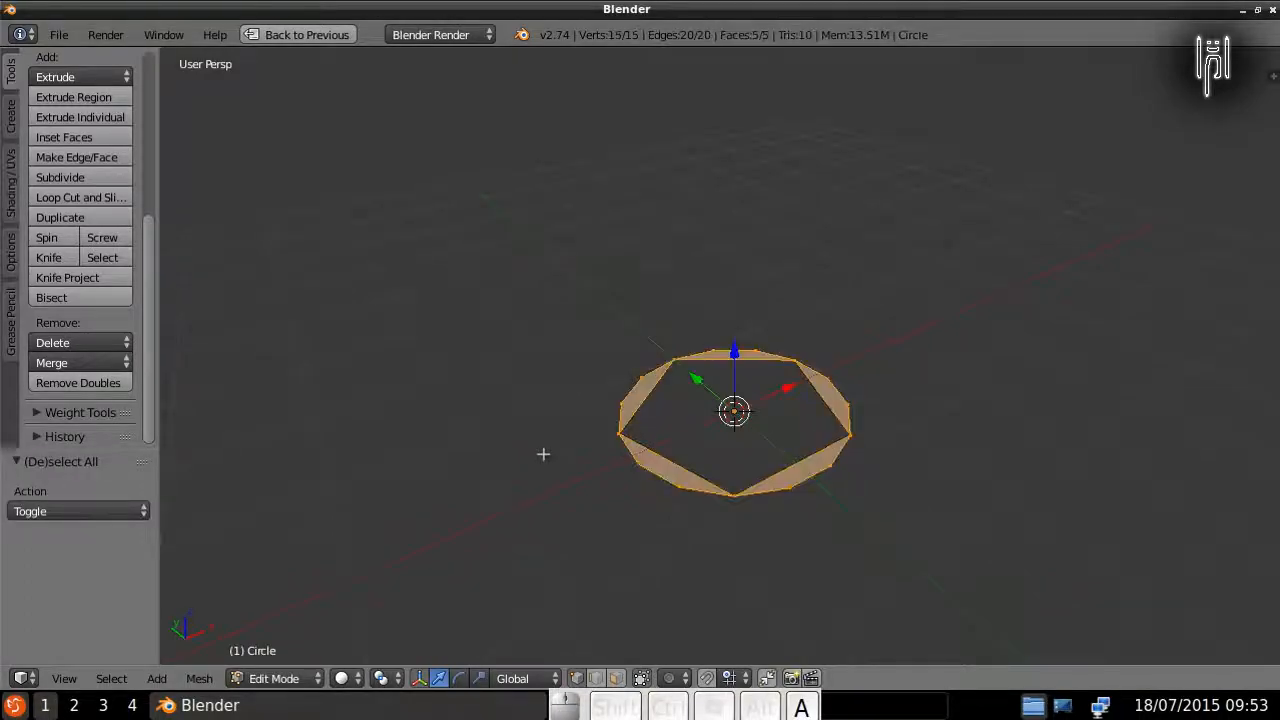
key(e)
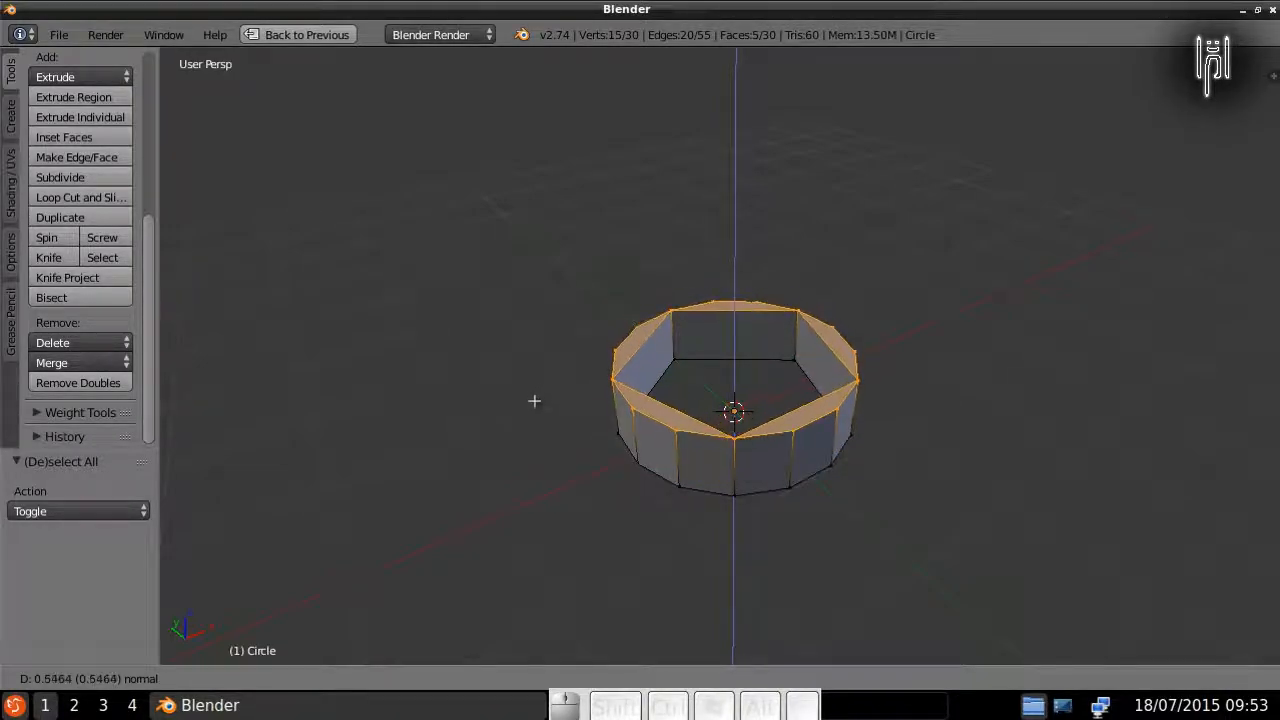
click(515, 403)
middle_drag(503, 393, 766, 557)
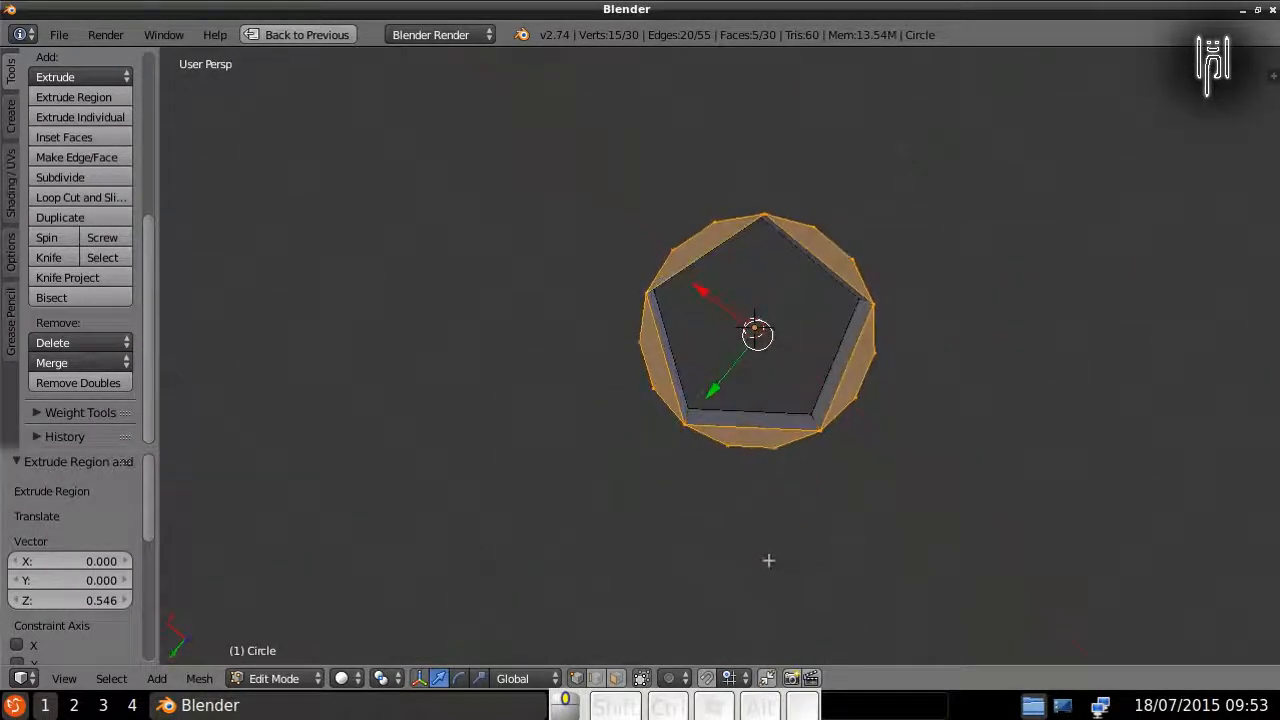
middle_drag(771, 306, 535, 483)
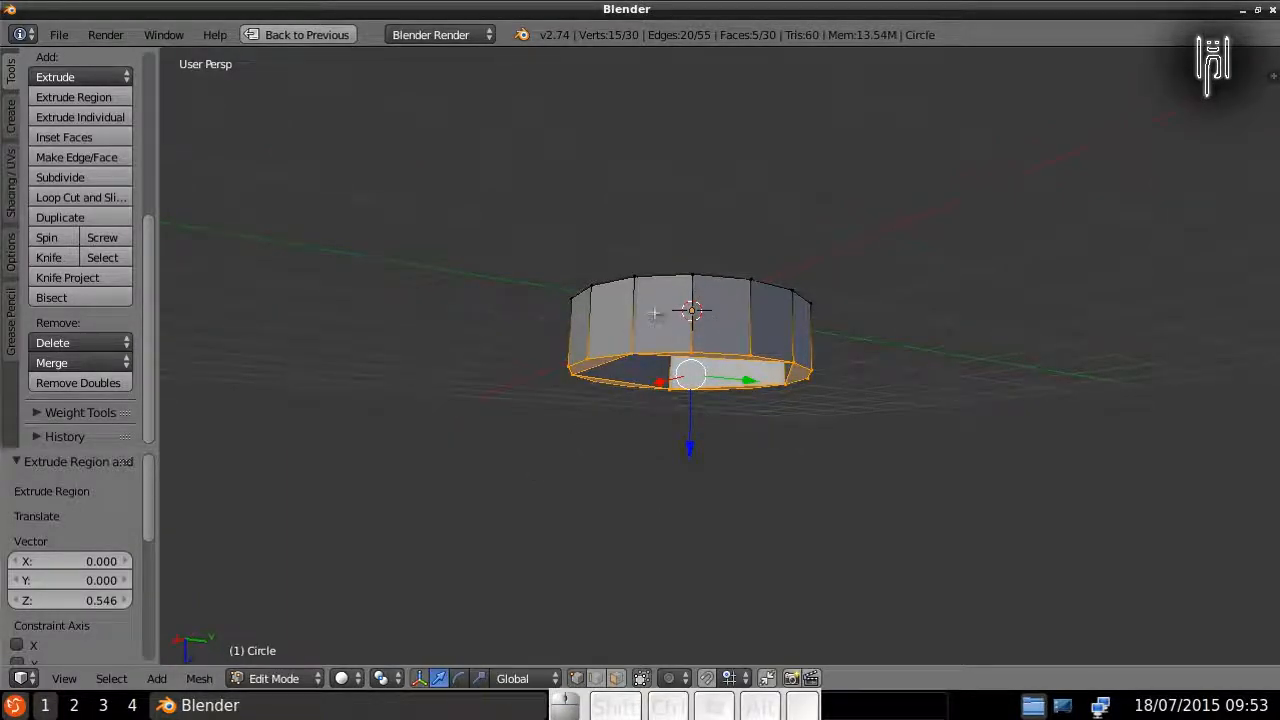
Step: Select the whole ring mesh and remove doubled vertices with a merge distance of 0.0001
key(ctrl+r)
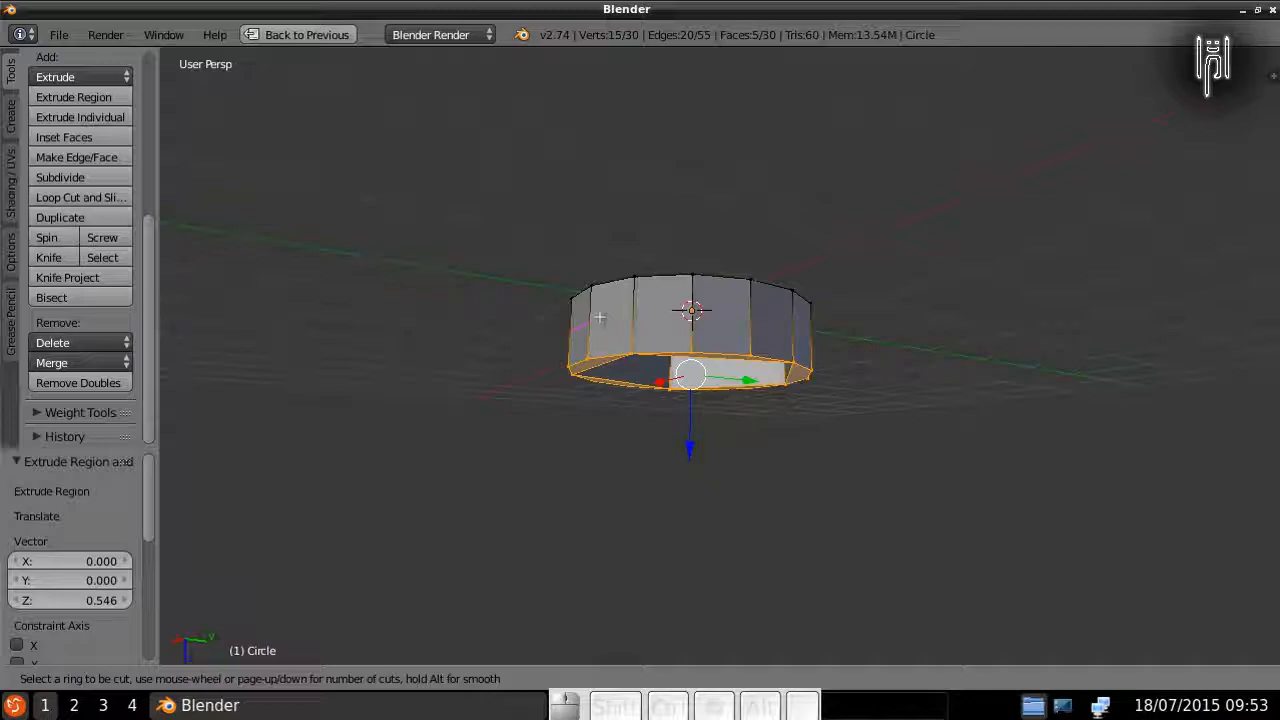
key(Escape)
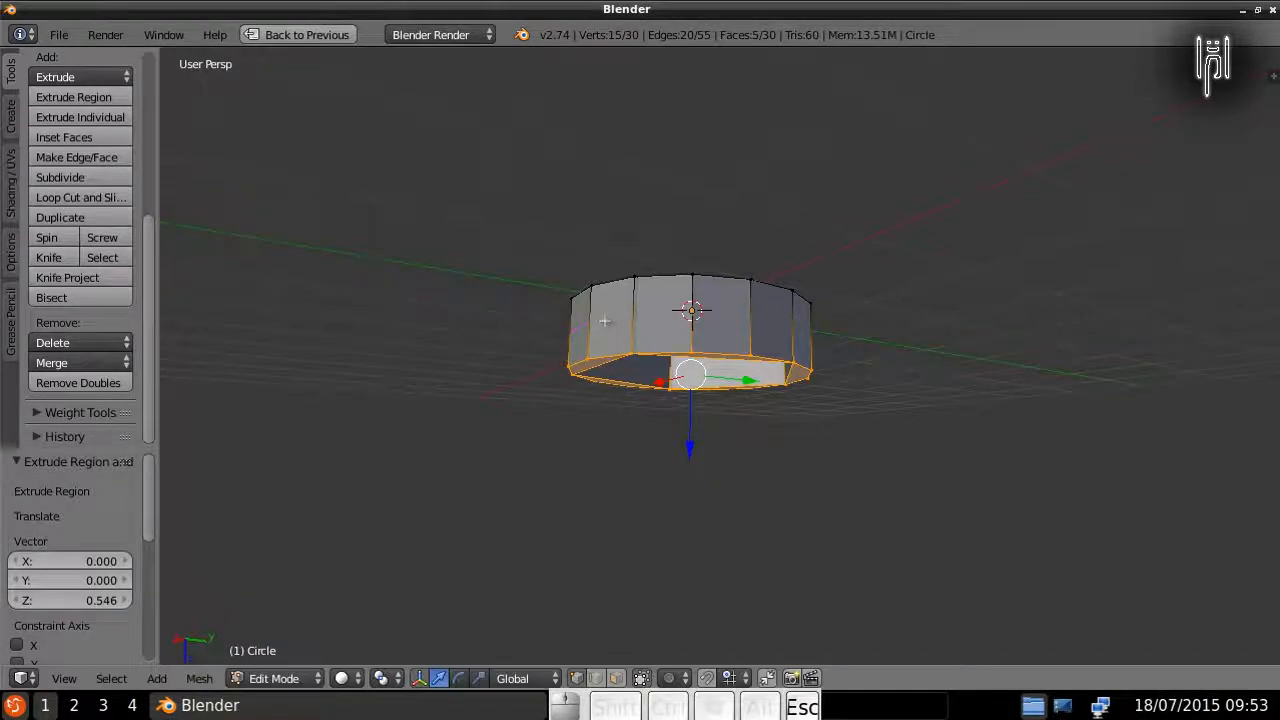
key(a)
key(a)
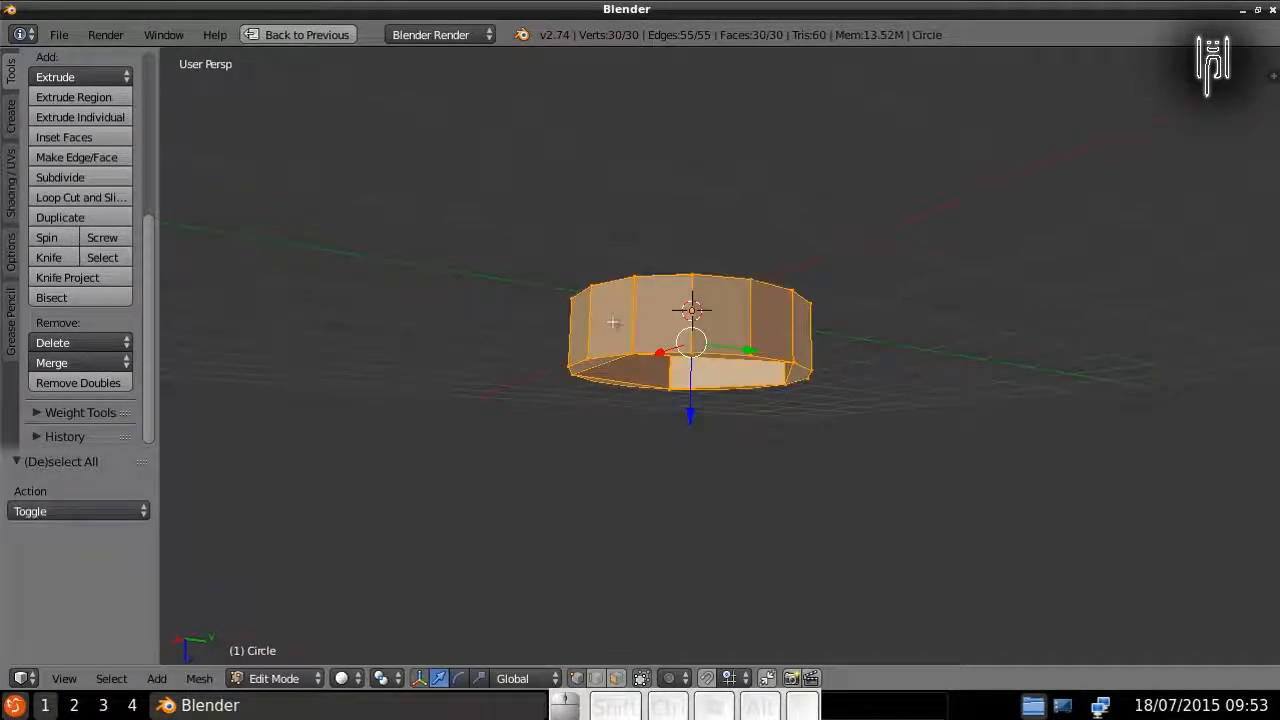
click(88, 385)
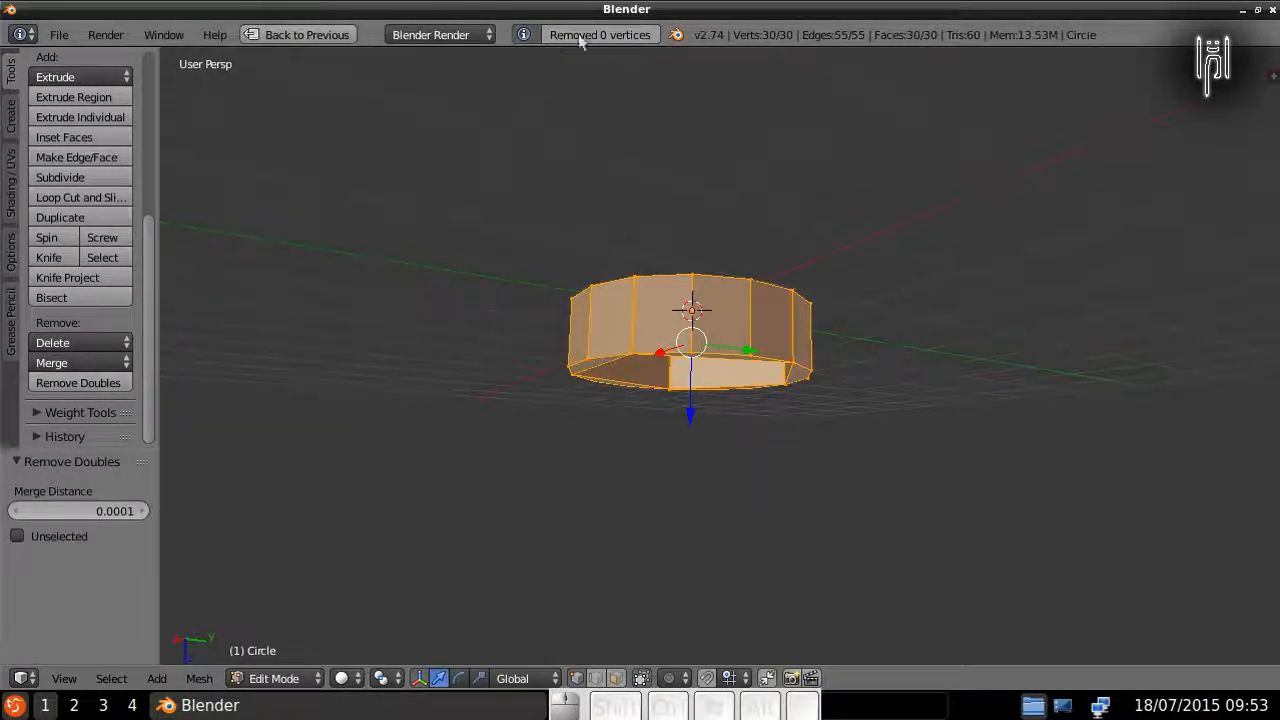
Step: Add one centred loop cut around one ring segment, running parallel to its flat inner pentagon side
middle_drag(526, 403, 636, 365)
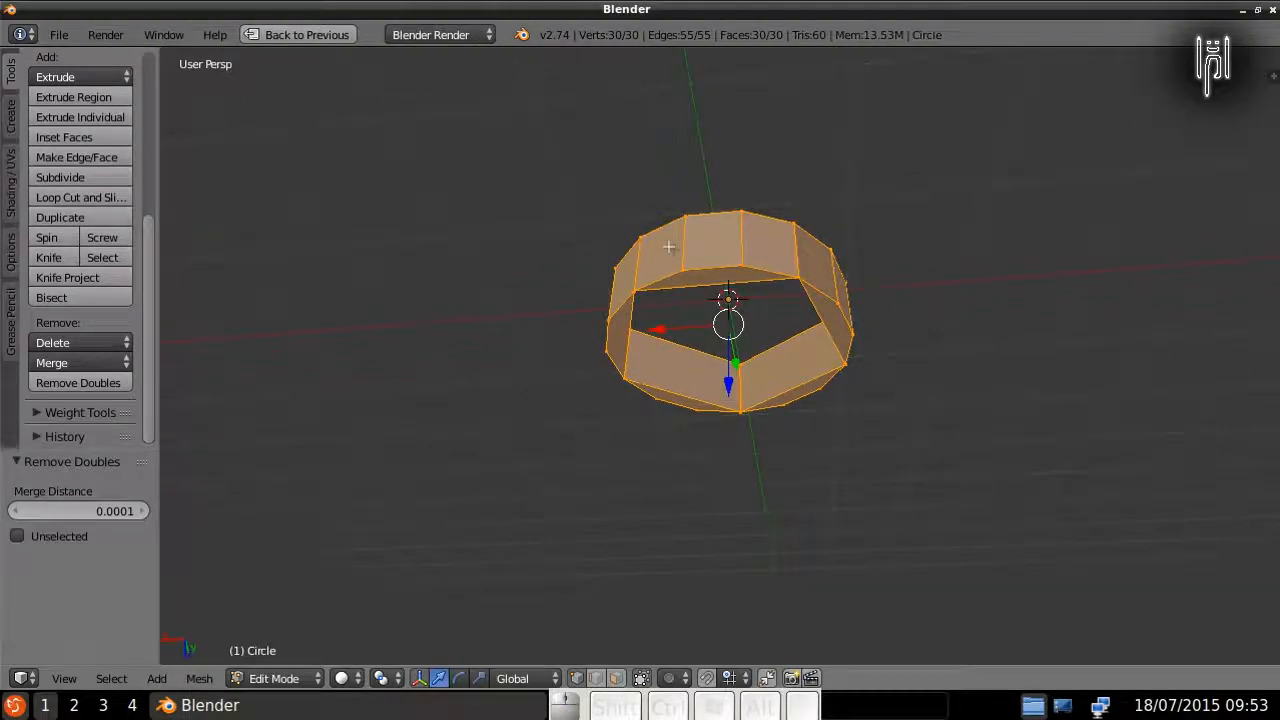
key(ctrl+r)
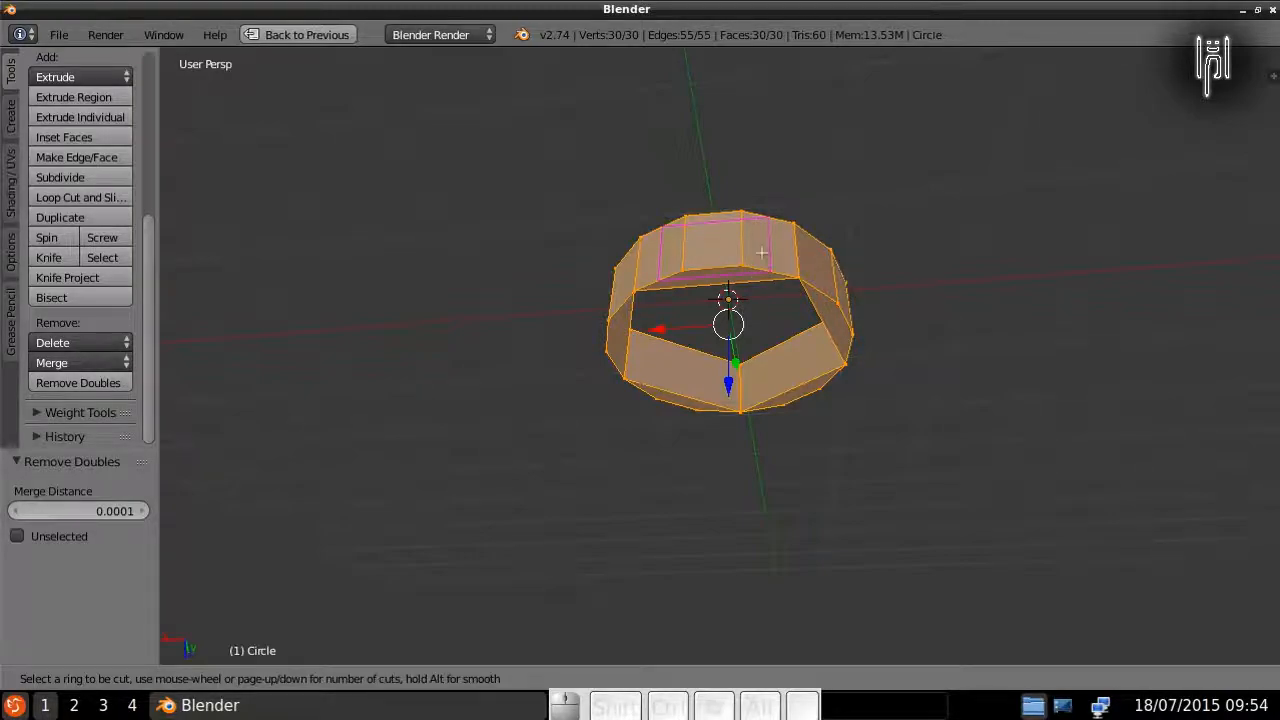
click(761, 252)
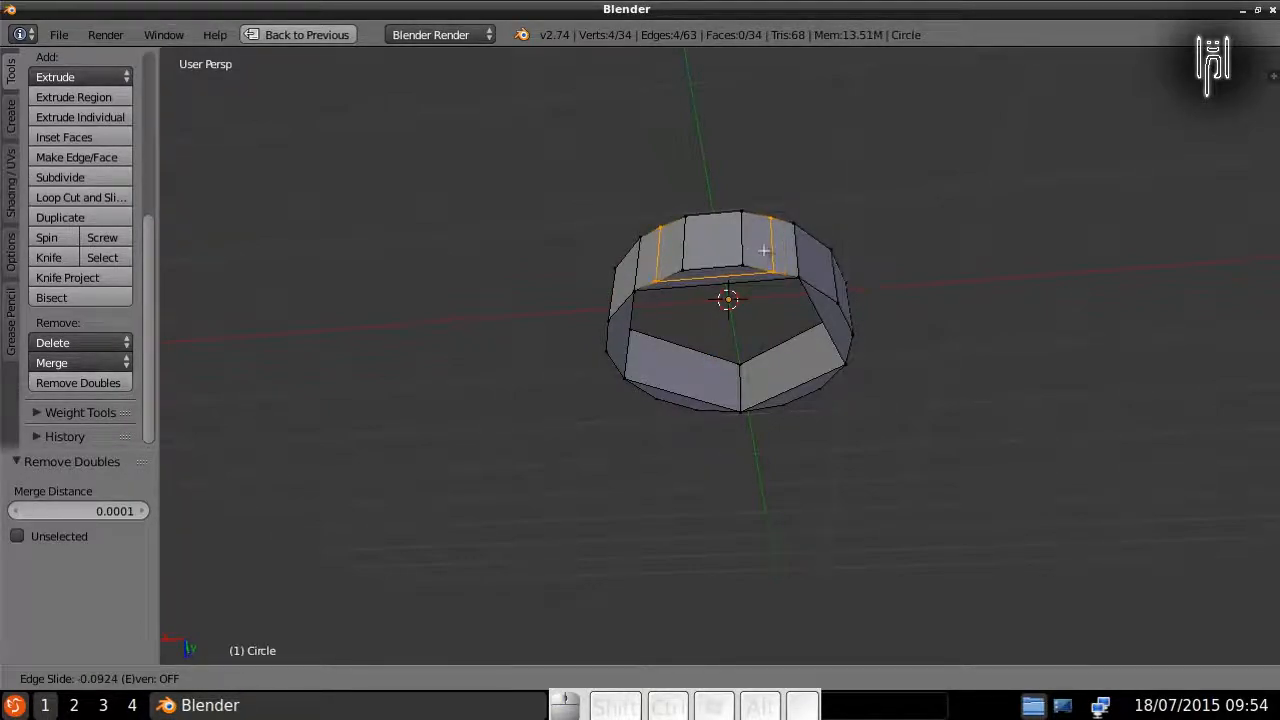
key(Escape)
Step: Add two evenly spaced loop cuts across the middle of the same segment, perpendicular to the first cut
middle_drag(517, 343, 509, 534)
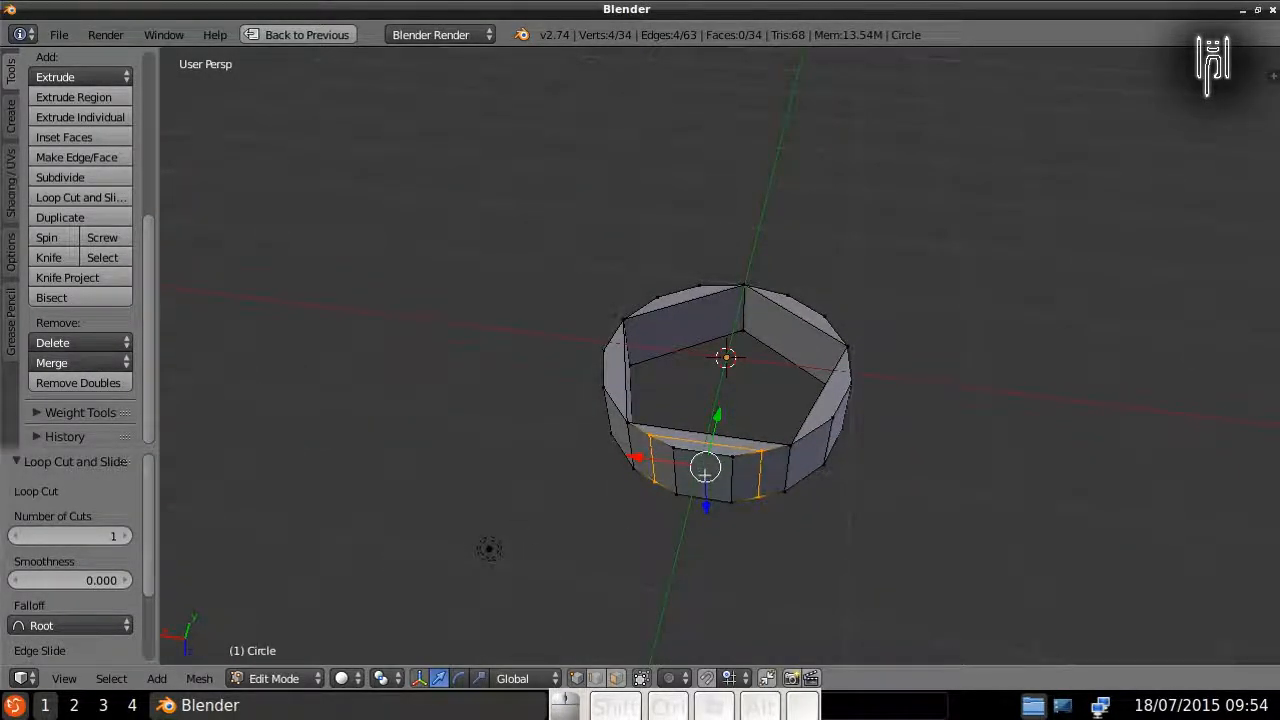
key(ctrl+r)
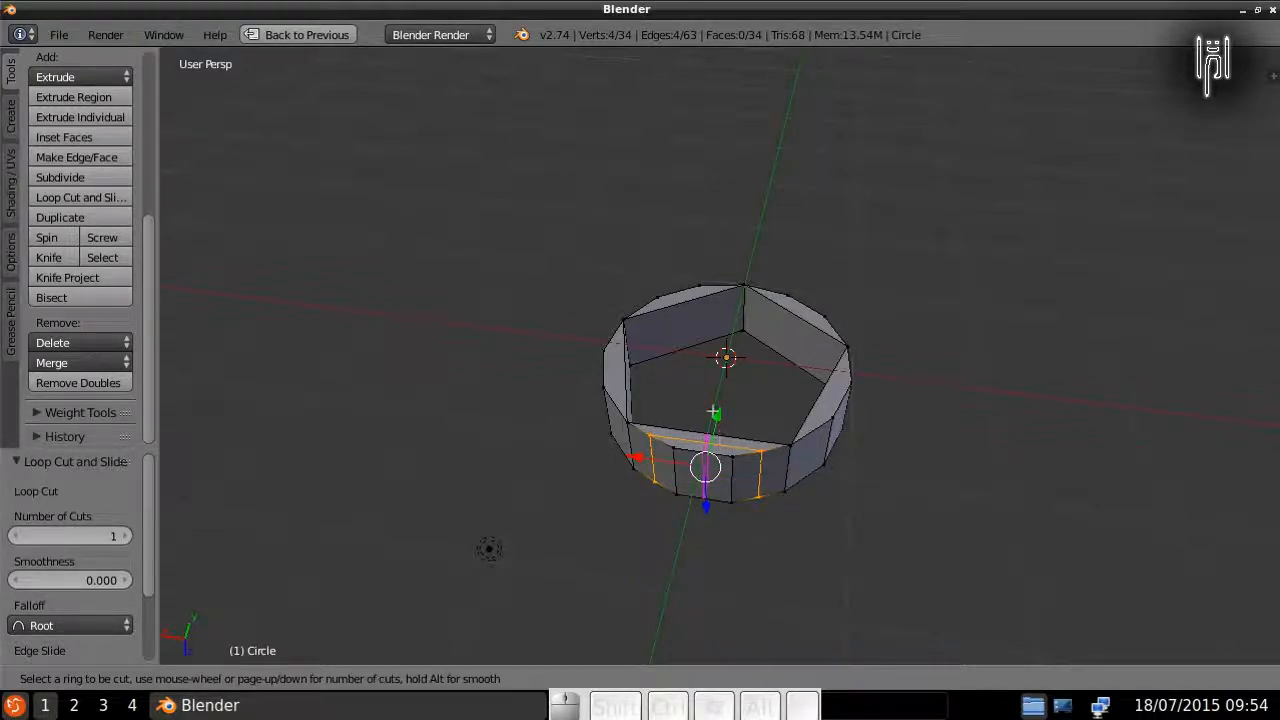
click(704, 464)
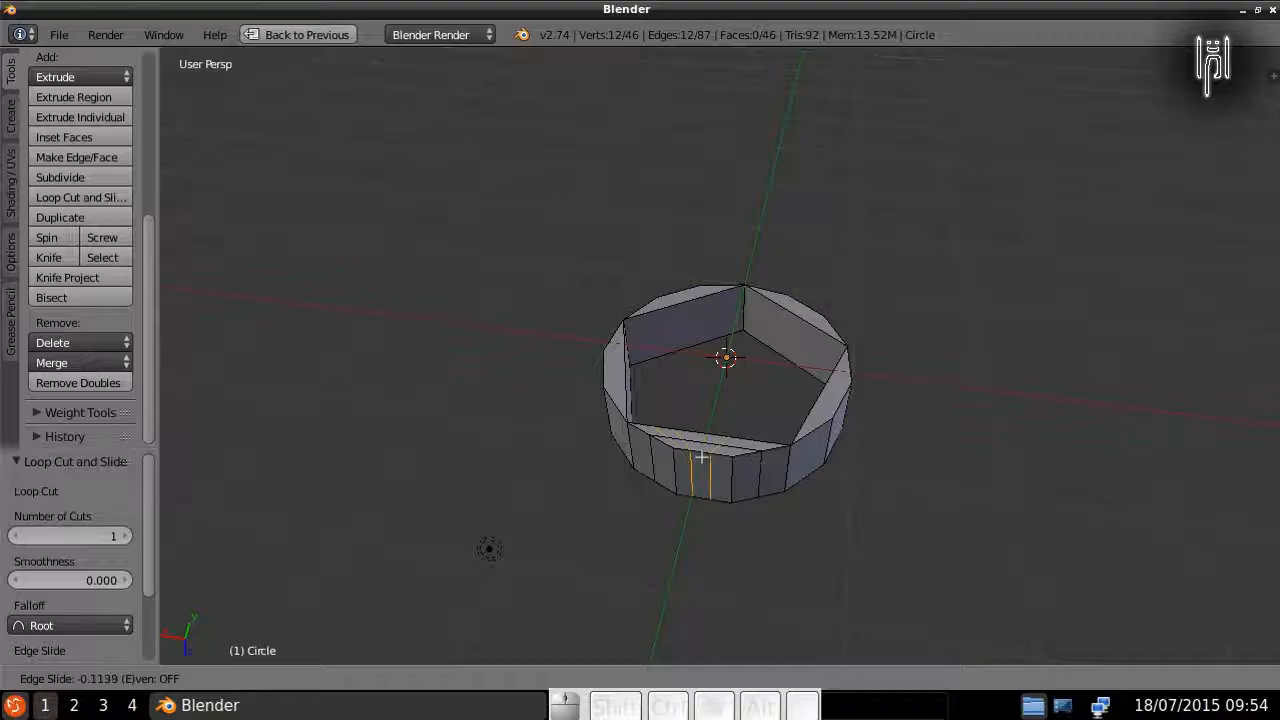
key(Escape)
Step: Examine the loop cuts on the ring segment from the side and from above
middle_drag(657, 514, 491, 517)
scroll(566, 420, up, 2)
scroll(567, 418, down, 2)
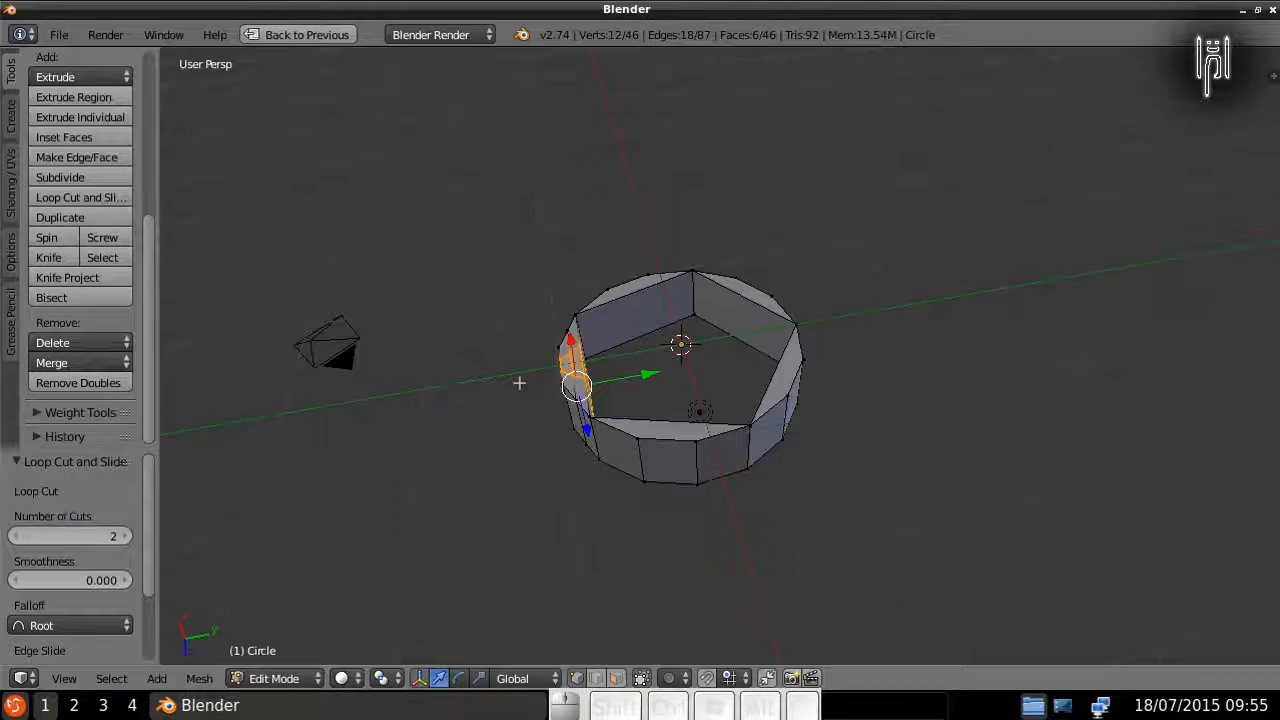
scroll(519, 383, down, 1)
scroll(519, 383, up, 2)
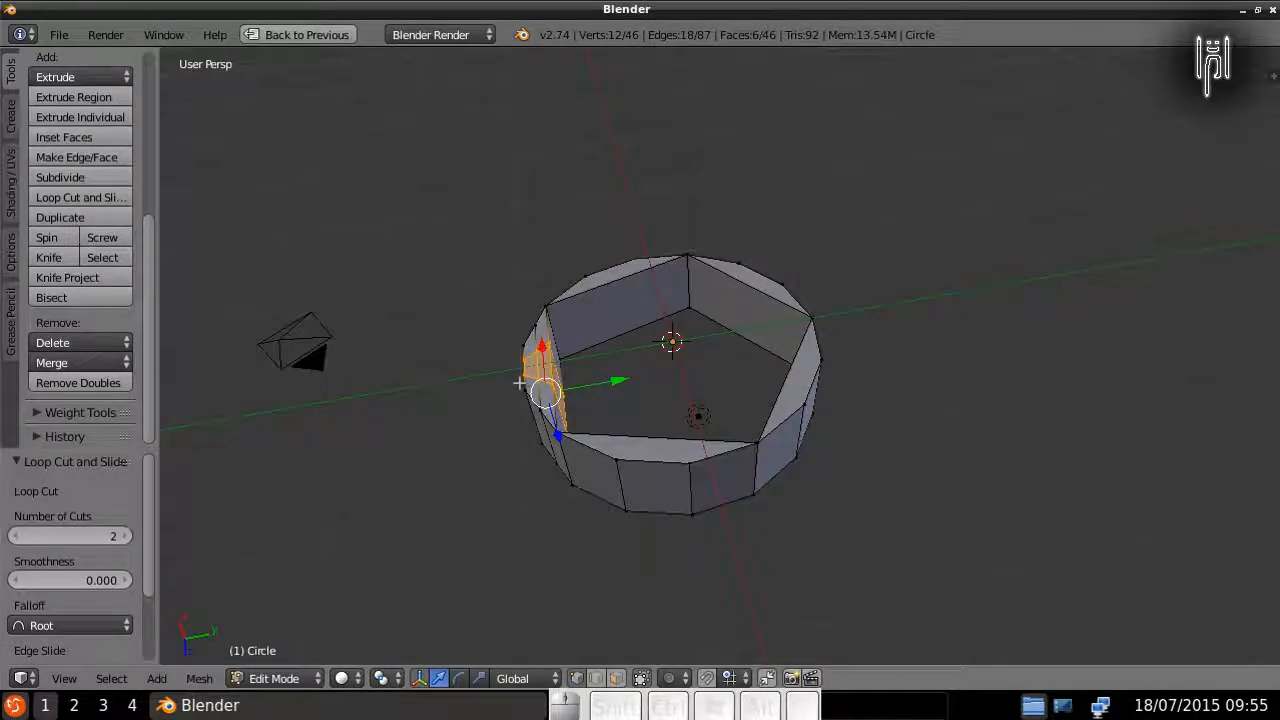
scroll(519, 383, down, 2)
scroll(605, 424, up, 1)
middle_drag(605, 424, 501, 391)
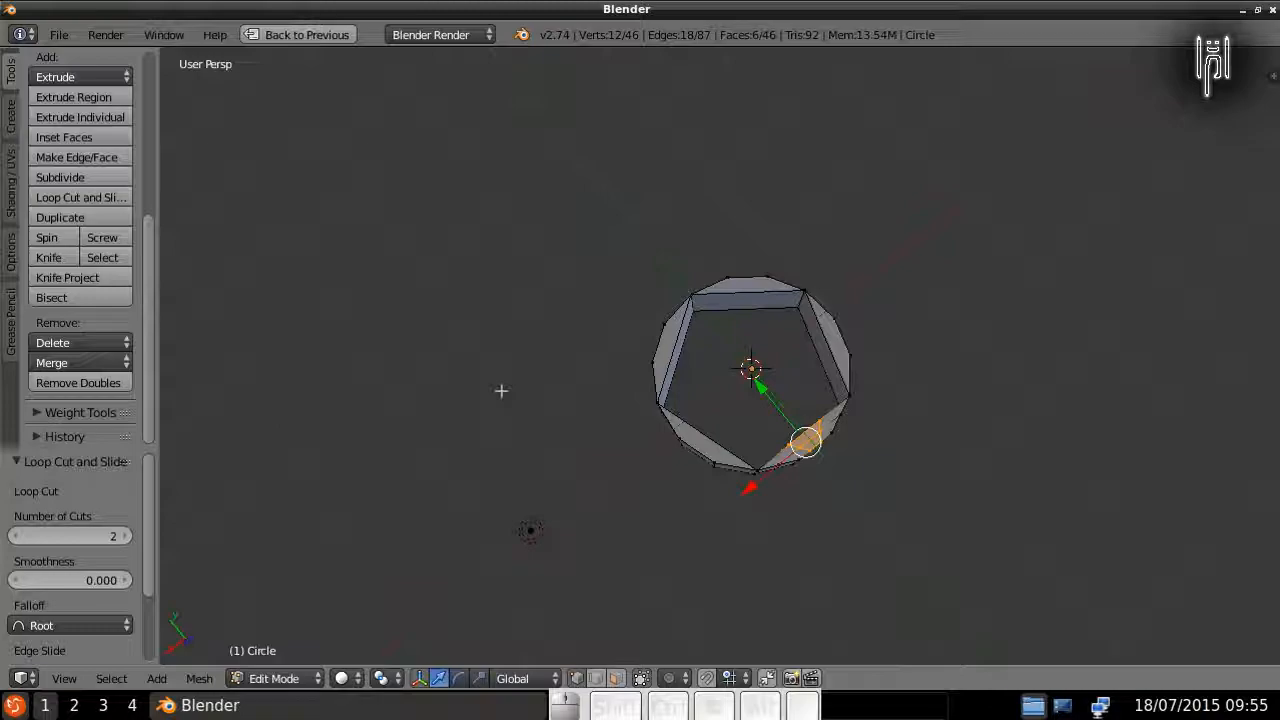